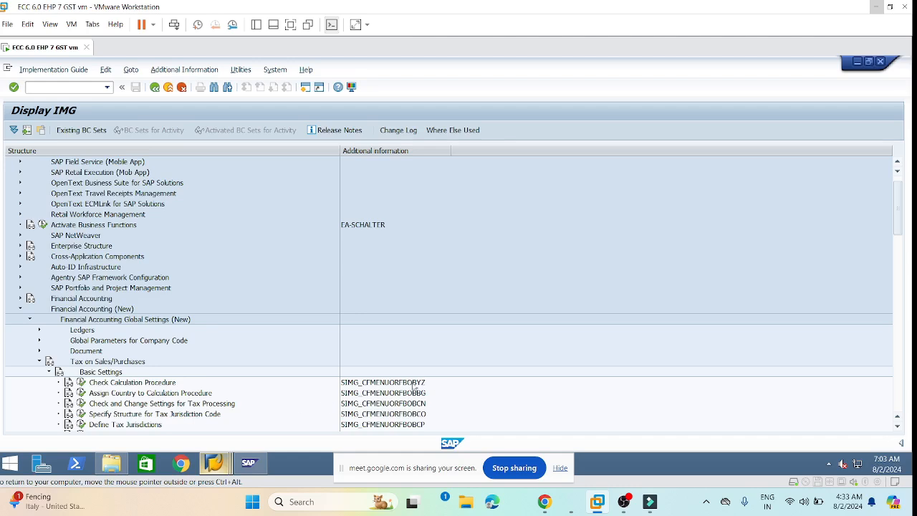
Step: Open the Access Sequences activity of Check Calculation Procedure under Tax on Sales/Purchases, acknowledging the cross-client caution
{"action": "left_click", "coordinate": [420, 386]}
{"action": "left_click", "coordinate": [81, 383]}
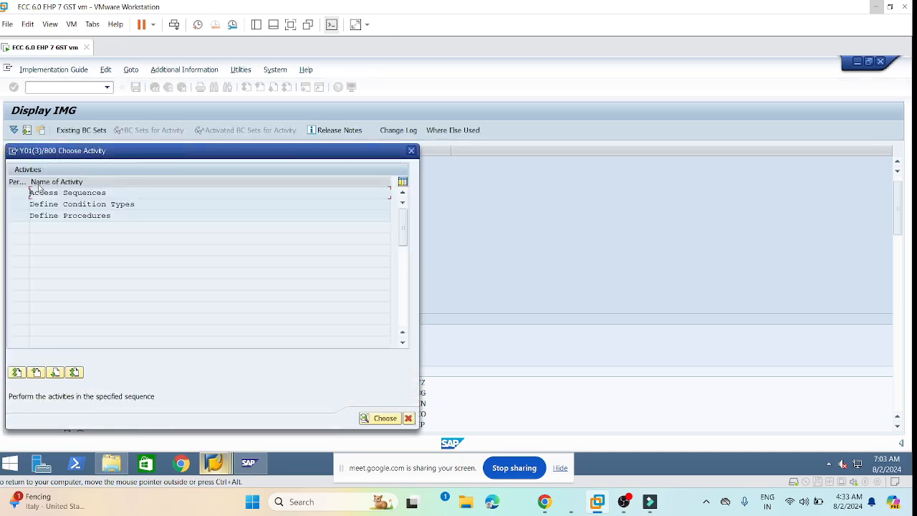
{"action": "left_click_drag", "start_coordinate": [221, 152], "coordinate": [407, 151]}
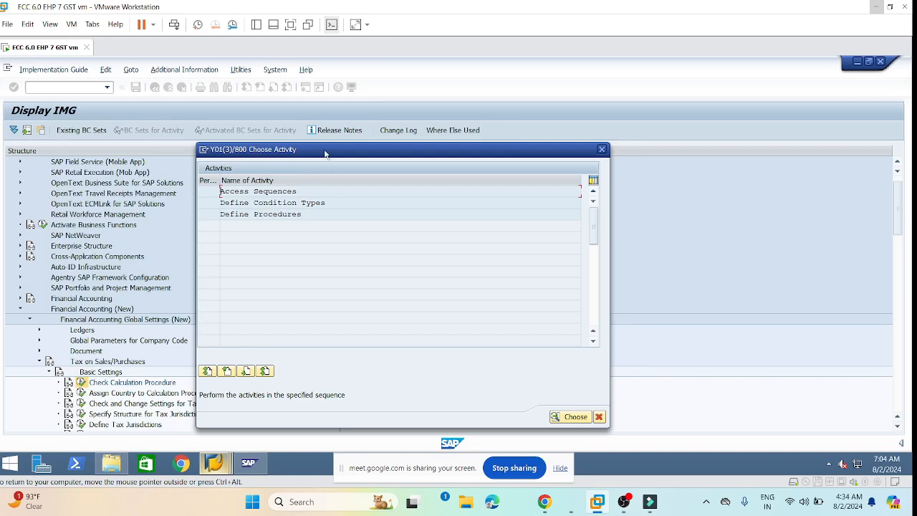
{"action": "left_click_drag", "start_coordinate": [325, 155], "coordinate": [388, 143]}
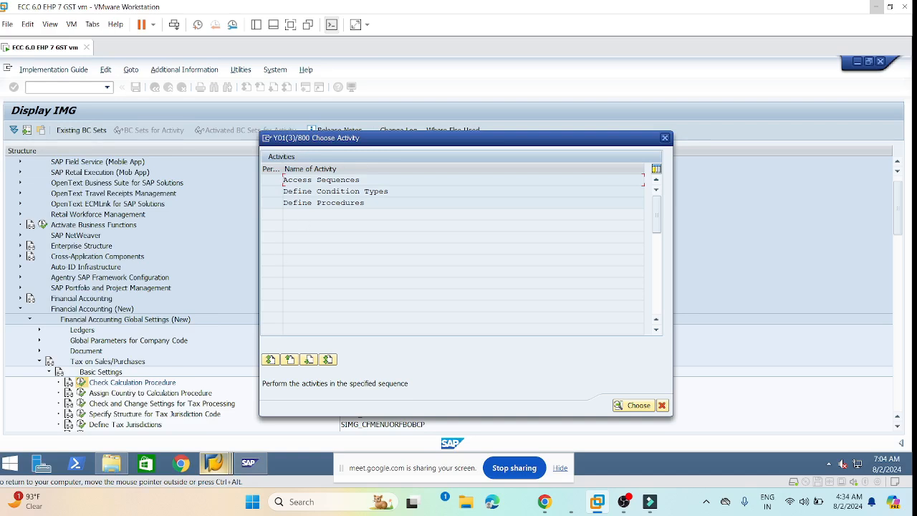
{"action": "double_click", "coordinate": [296, 185]}
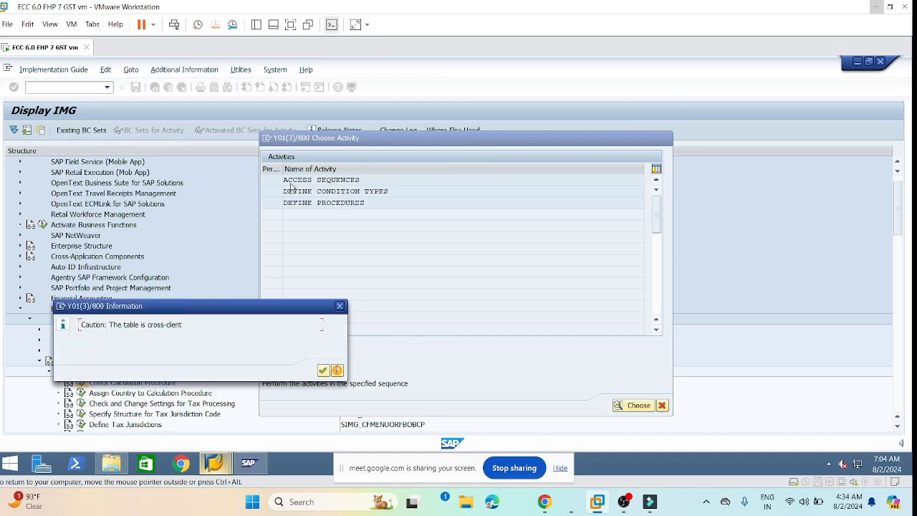
{"action": "left_click", "coordinate": [323, 371]}
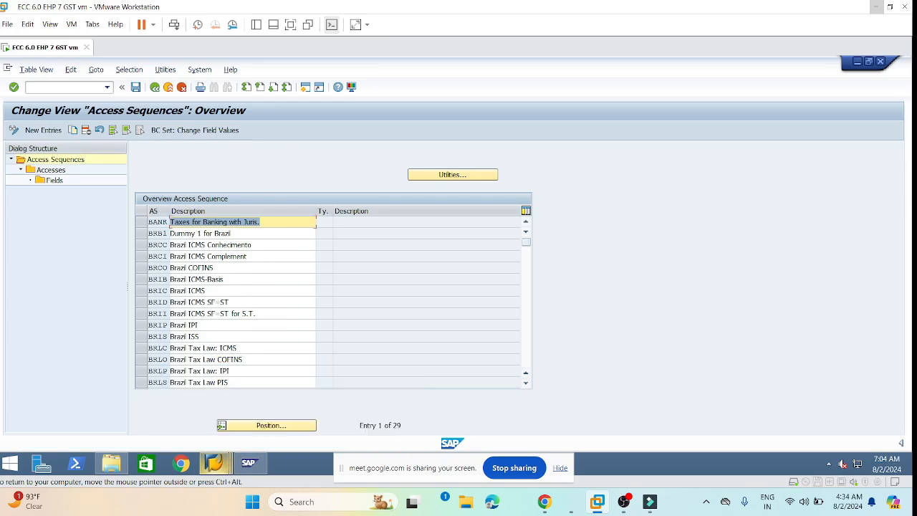
Step: Position the access sequence list at JGSO and open the accesses of that sequence
{"action": "left_click", "coordinate": [280, 430]}
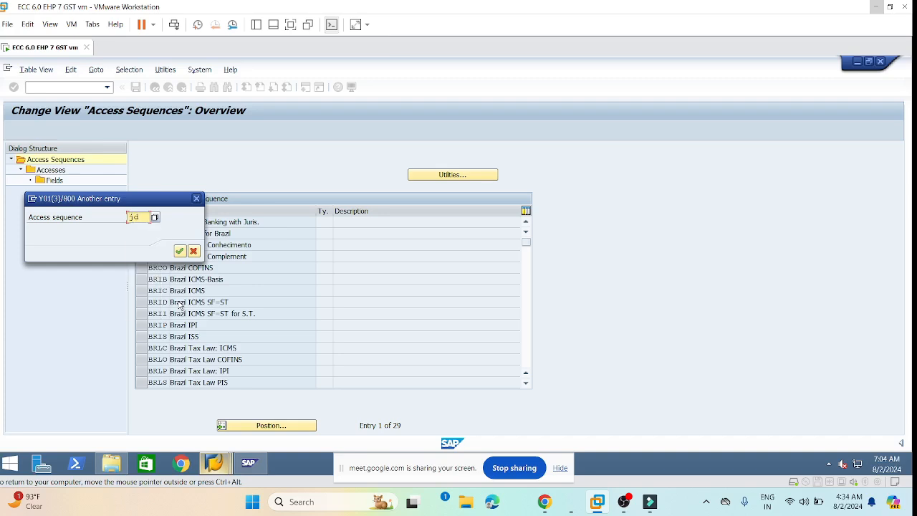
{"action": "type", "text": "jg"}
{"action": "type", "text": "sc"}
{"action": "key", "text": "Return"}
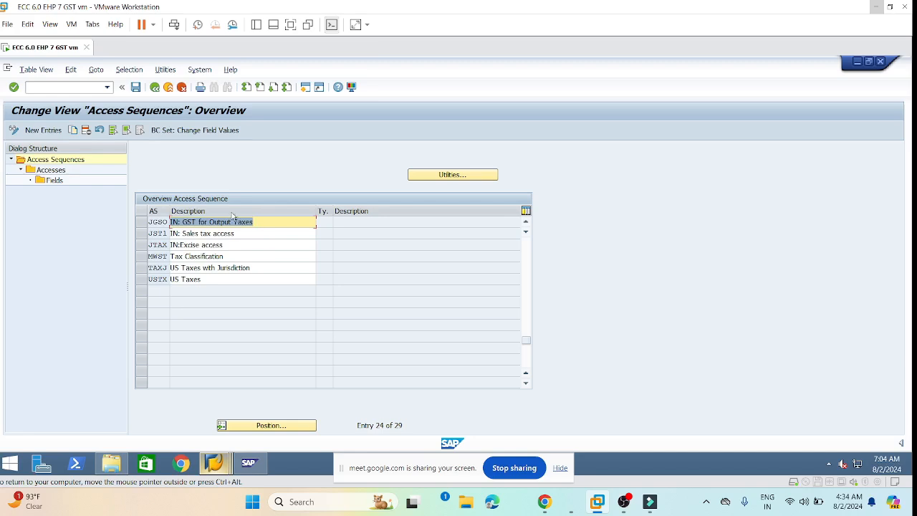
{"action": "left_click", "coordinate": [262, 222]}
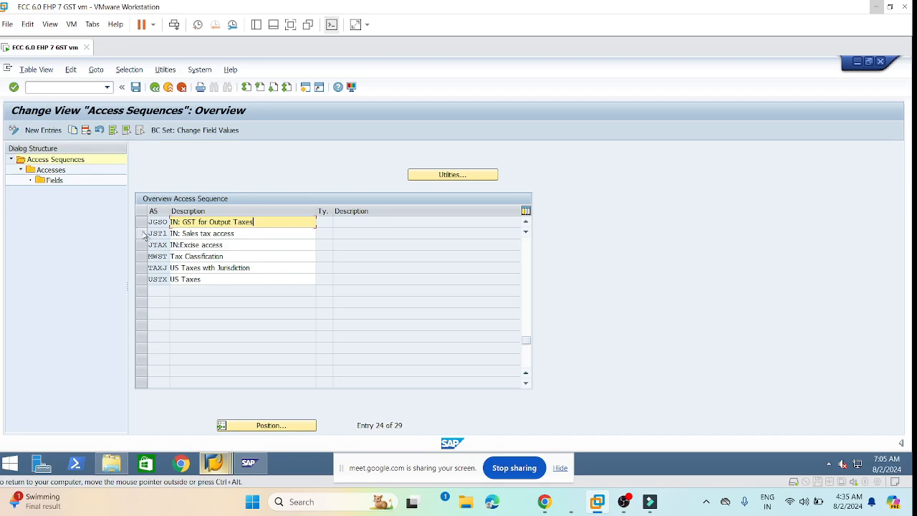
{"action": "left_click", "coordinate": [143, 224]}
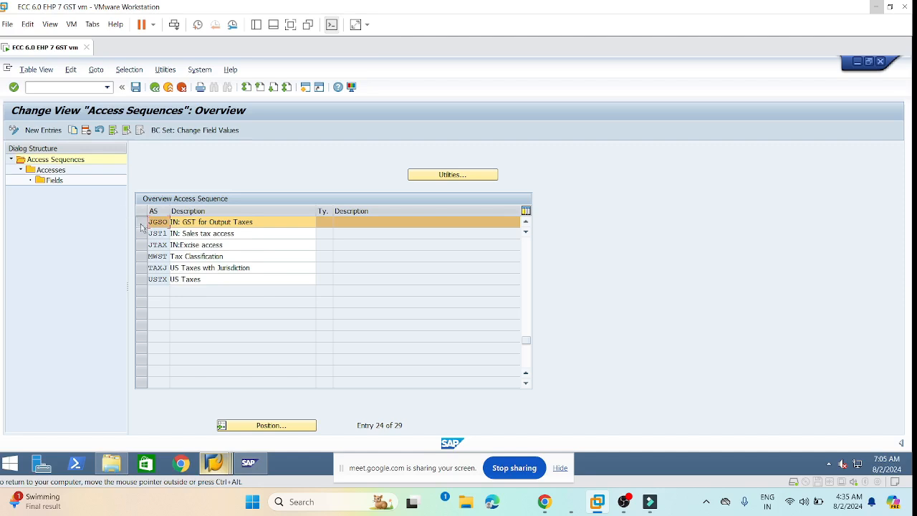
{"action": "double_click", "coordinate": [54, 172]}
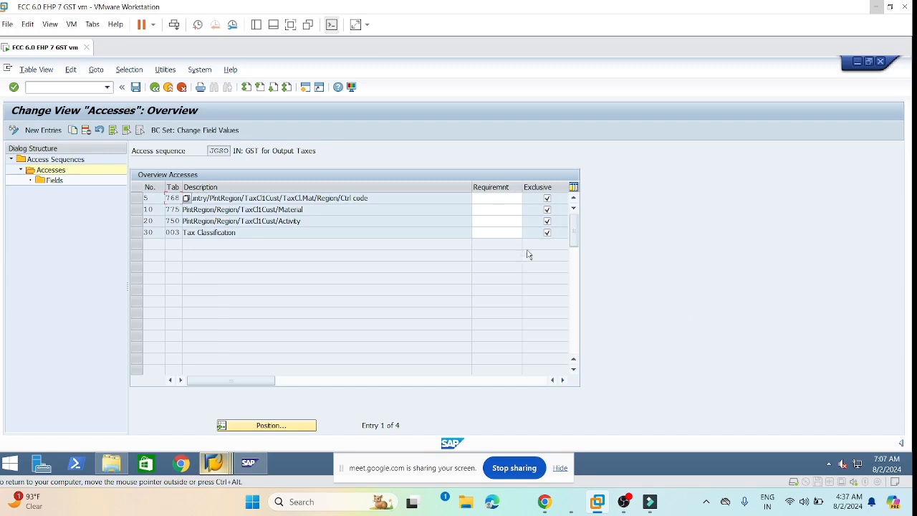
Step: Examine the condition fields of access 5, table 768, in access sequence JGSO
{"action": "left_click", "coordinate": [369, 199]}
{"action": "left_click", "coordinate": [136, 198]}
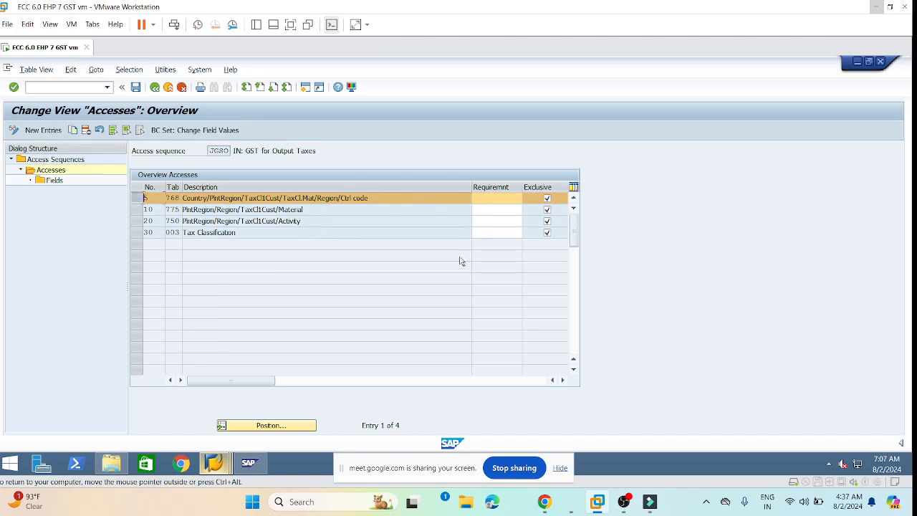
{"action": "double_click", "coordinate": [55, 181]}
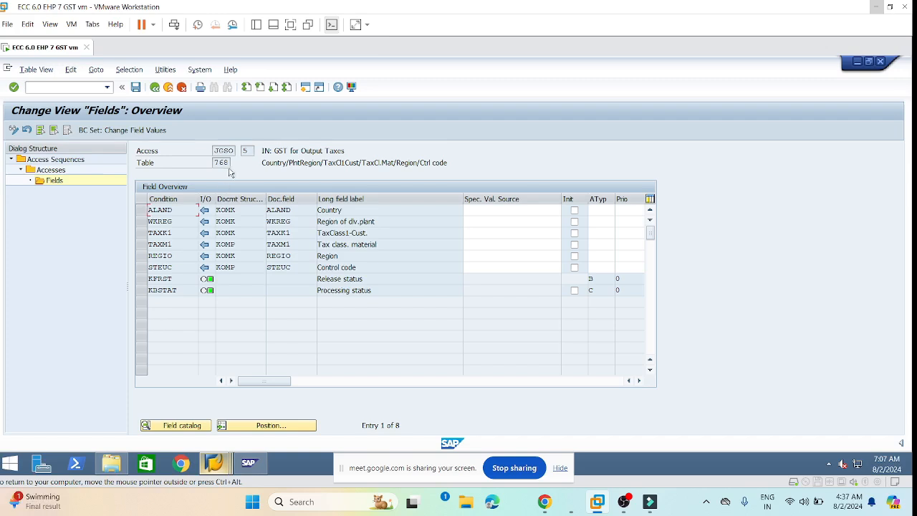
{"action": "left_click_drag", "start_coordinate": [345, 150], "coordinate": [300, 151]}
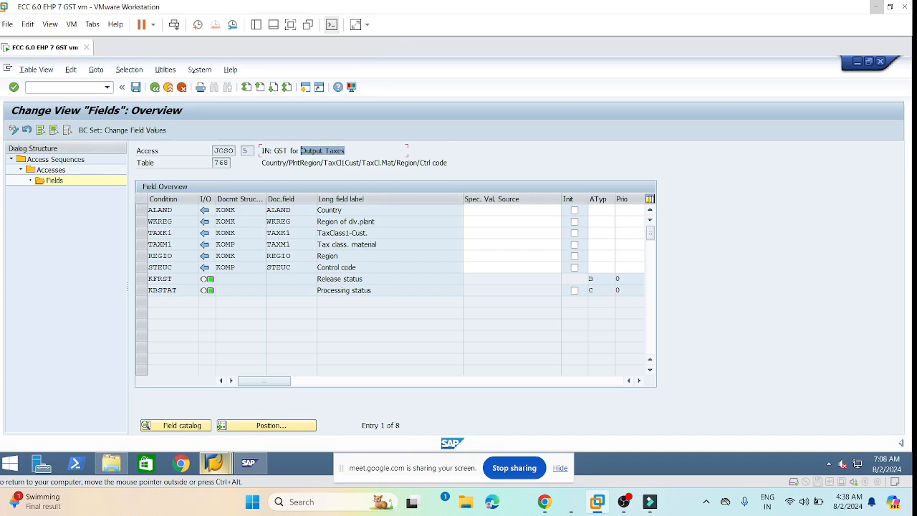
{"action": "left_click", "coordinate": [464, 255]}
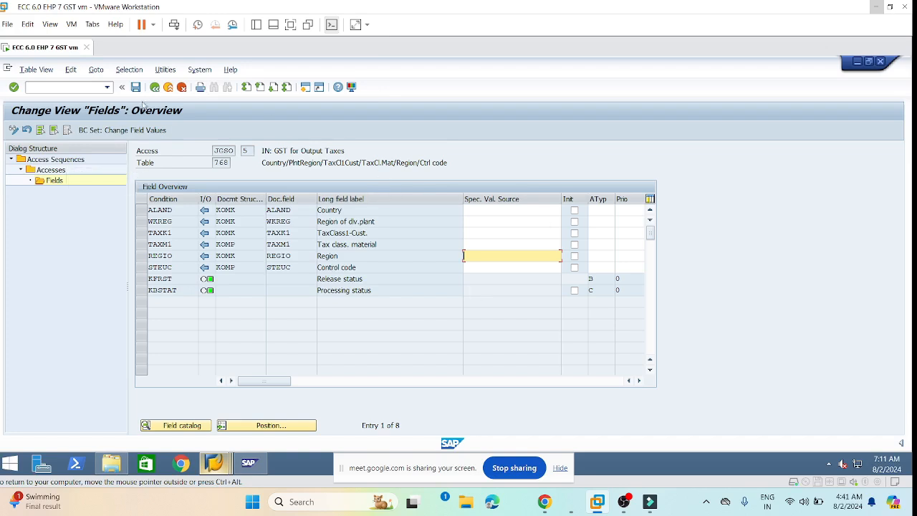
Step: Return to the accesses overview and examine the condition fields of access 10, table 775
{"action": "left_click", "coordinate": [155, 87]}
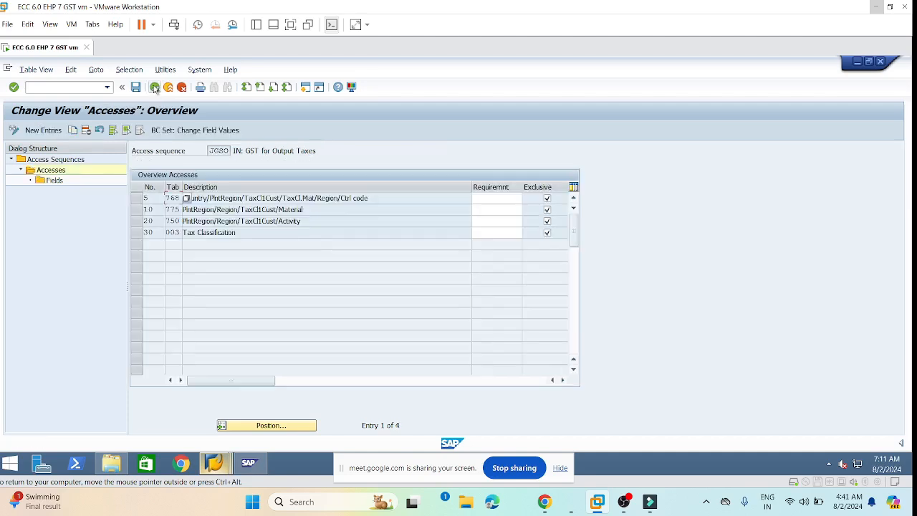
{"action": "left_click", "coordinate": [136, 209]}
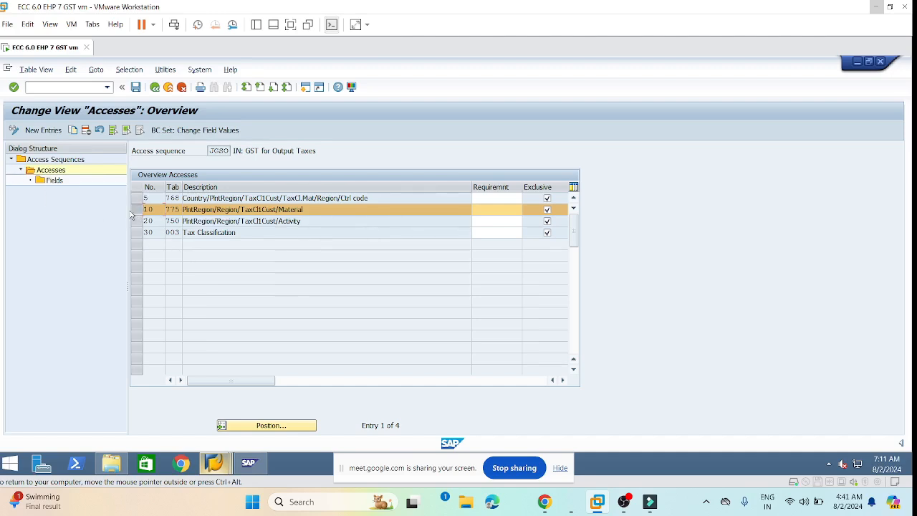
{"action": "double_click", "coordinate": [52, 183]}
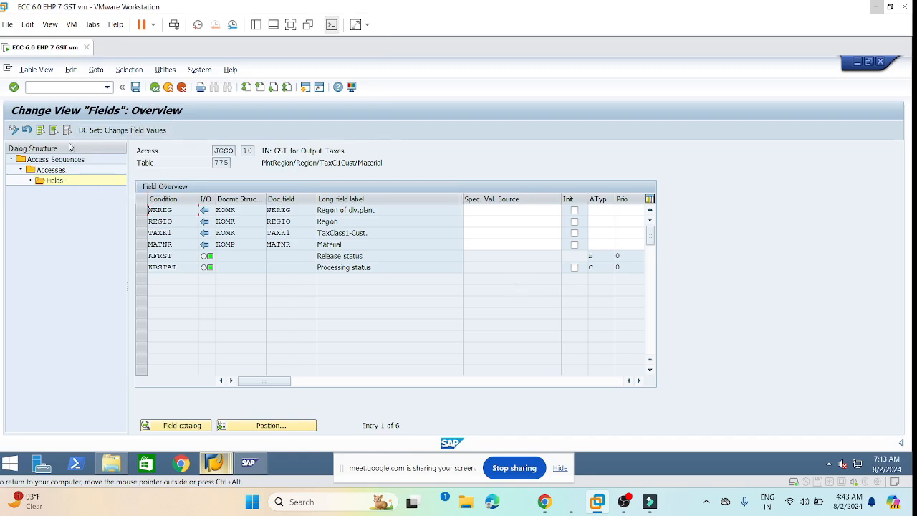
{"action": "left_click", "coordinate": [57, 180]}
{"action": "left_click_drag", "start_coordinate": [317, 267], "coordinate": [372, 268]}
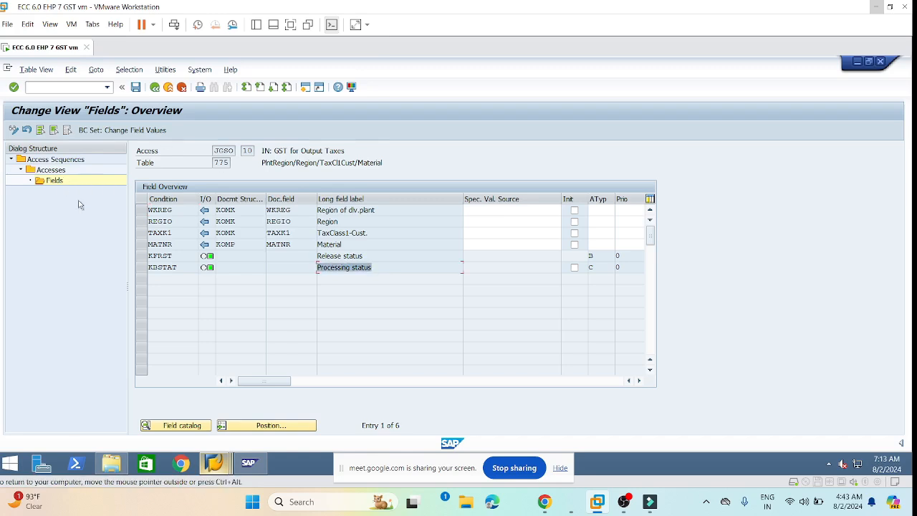
{"action": "left_click", "coordinate": [238, 268]}
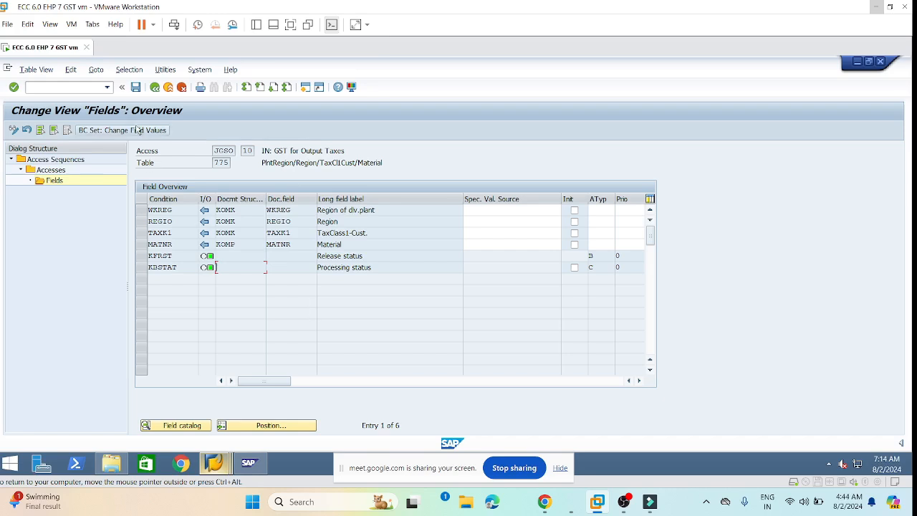
Step: Go back to the accesses overview and examine the condition fields of access 20, table 750
{"action": "left_click", "coordinate": [155, 87]}
{"action": "left_click", "coordinate": [155, 87]}
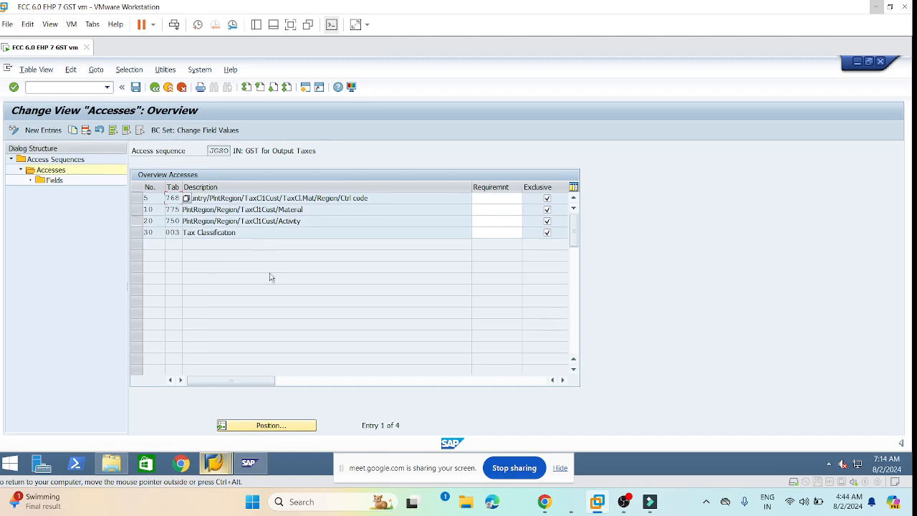
{"action": "left_click", "coordinate": [137, 221]}
{"action": "left_click", "coordinate": [137, 222]}
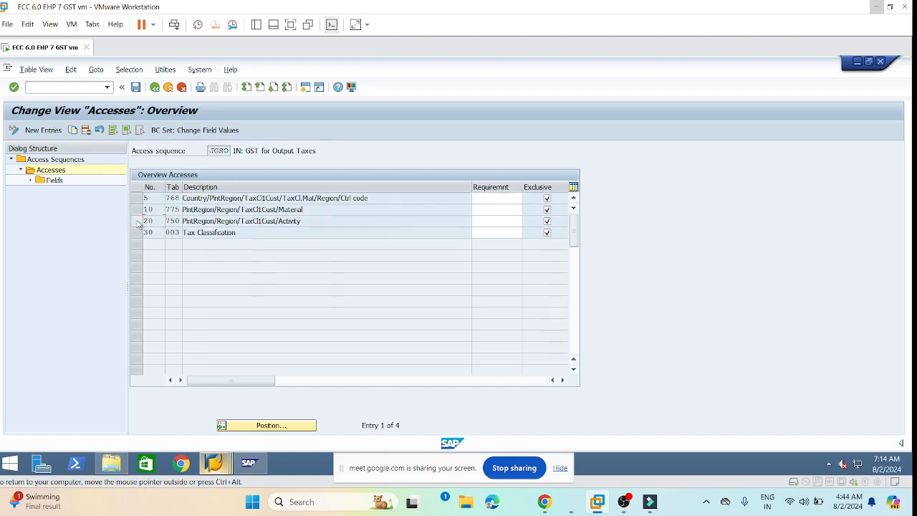
{"action": "left_click", "coordinate": [137, 221]}
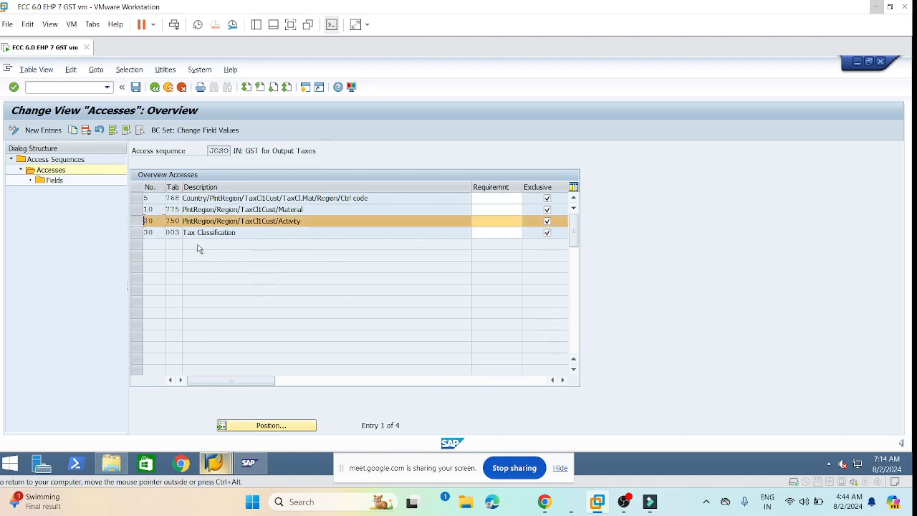
{"action": "double_click", "coordinate": [54, 183]}
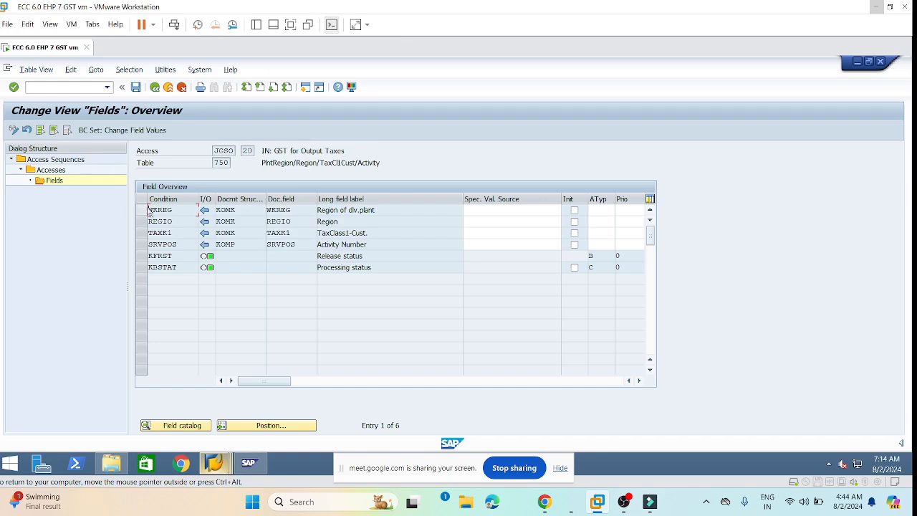
{"action": "left_click", "coordinate": [622, 268]}
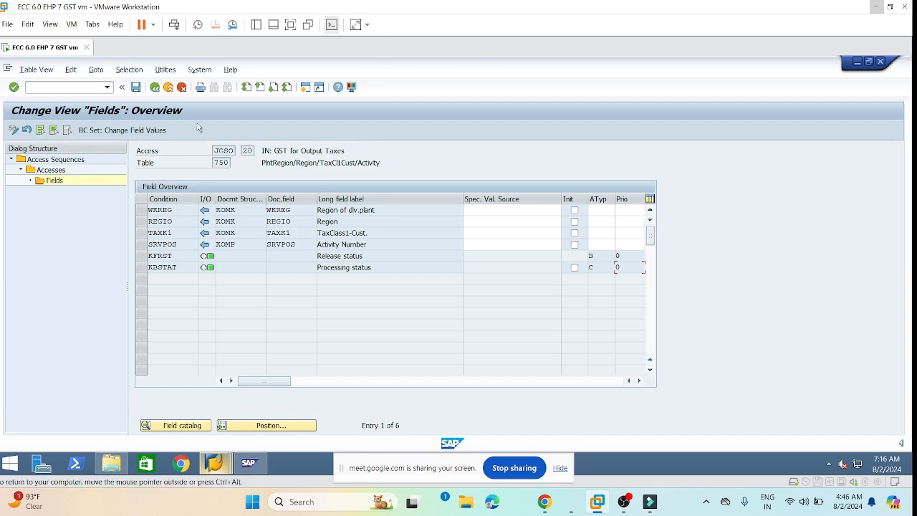
Step: Go back to the accesses overview and examine the condition fields of access 30, table 003 Tax Classification
{"action": "left_click", "coordinate": [154, 89]}
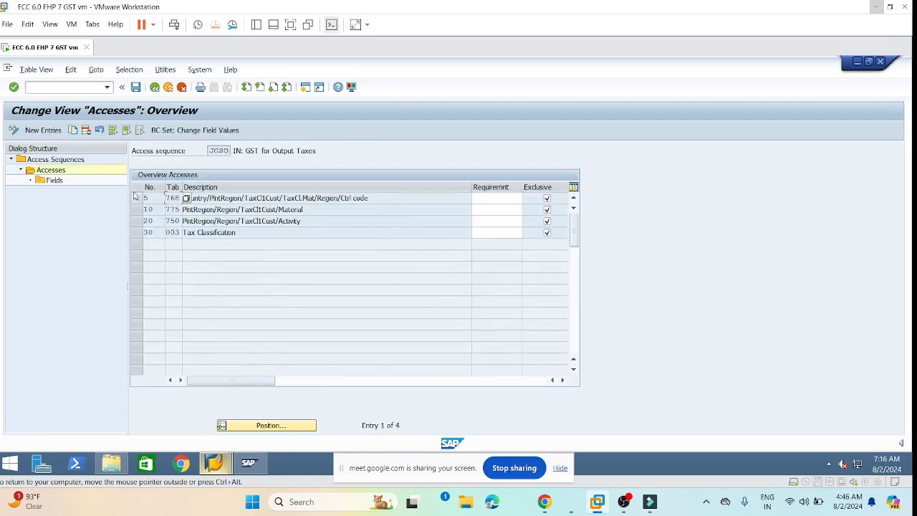
{"action": "left_click", "coordinate": [136, 232]}
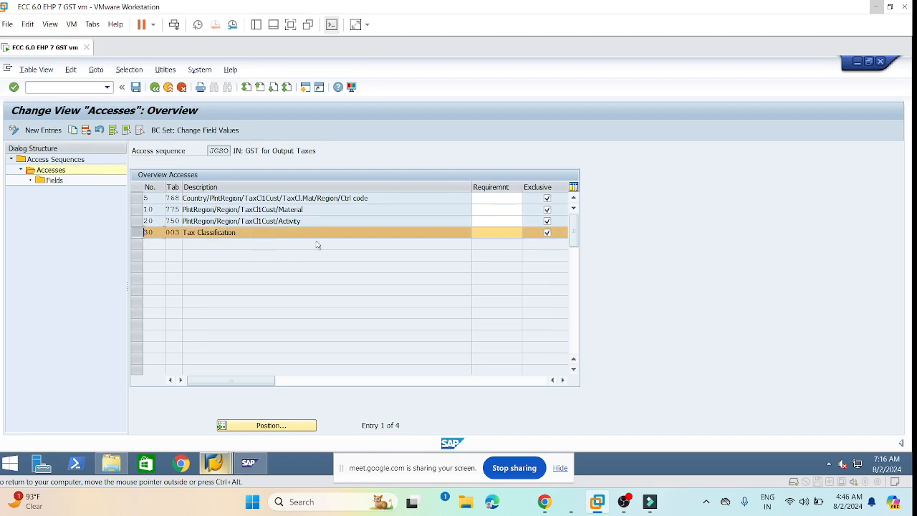
{"action": "double_click", "coordinate": [54, 182]}
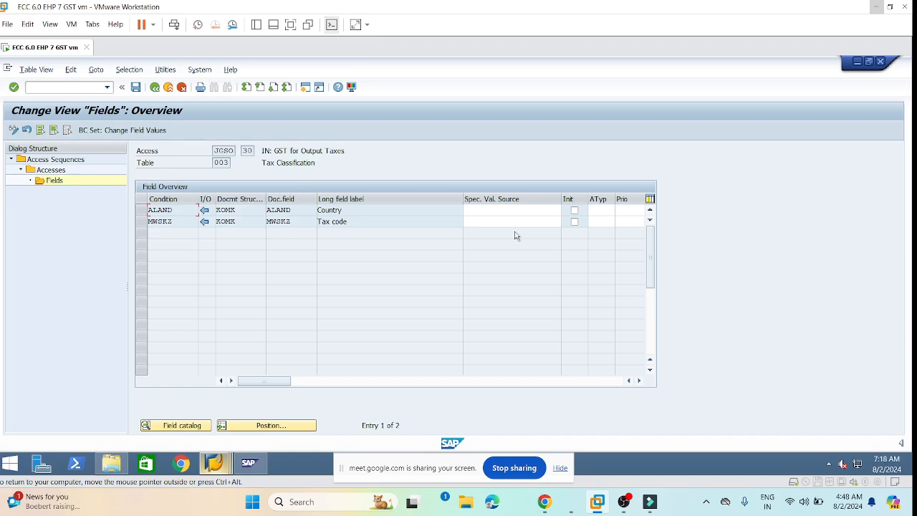
Step: Leave the access sequence views and open the Define Condition Types activity
{"action": "left_click", "coordinate": [154, 87]}
{"action": "left_click", "coordinate": [155, 88]}
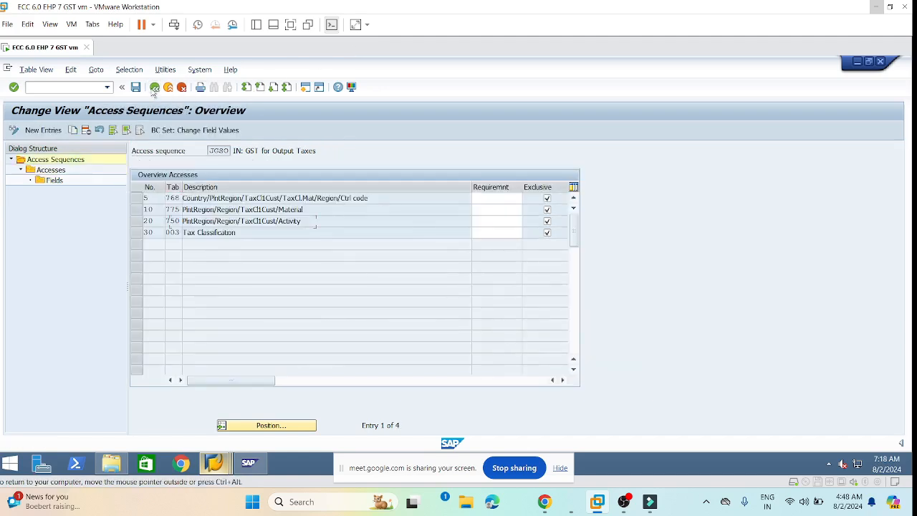
{"action": "left_click", "coordinate": [154, 87]}
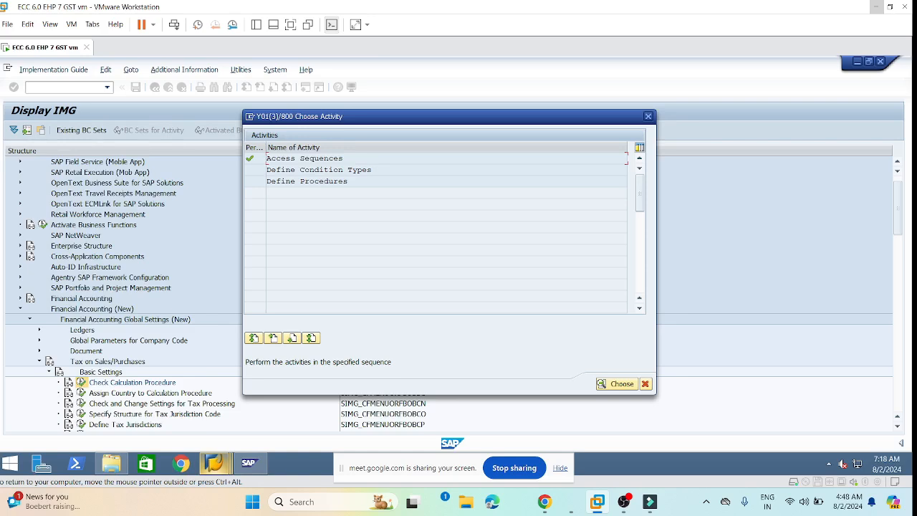
{"action": "double_click", "coordinate": [279, 172]}
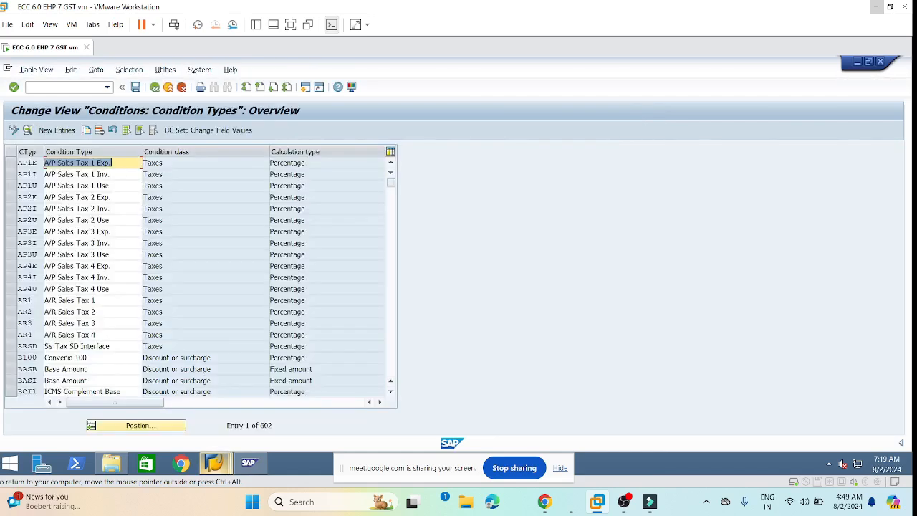
Step: Position the condition types list at JOCG and open the details of that condition type
{"action": "left_click", "coordinate": [121, 198]}
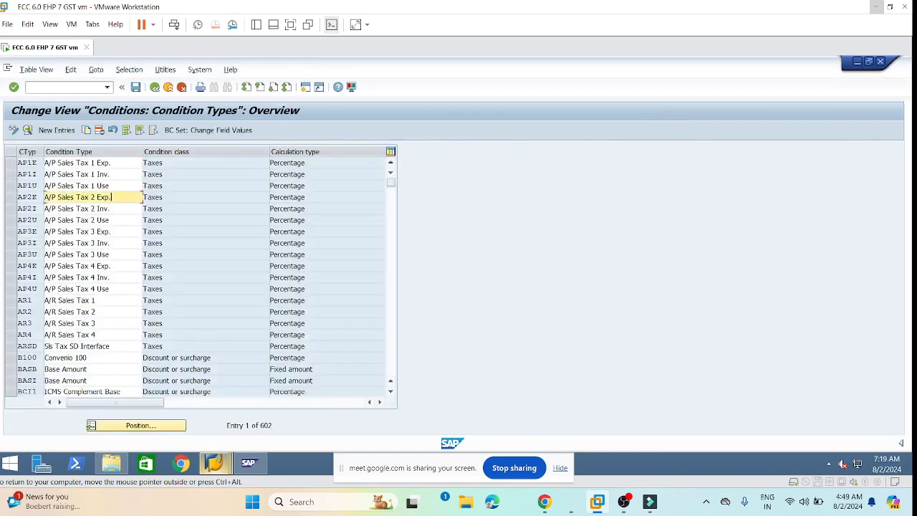
{"action": "left_click", "coordinate": [152, 426]}
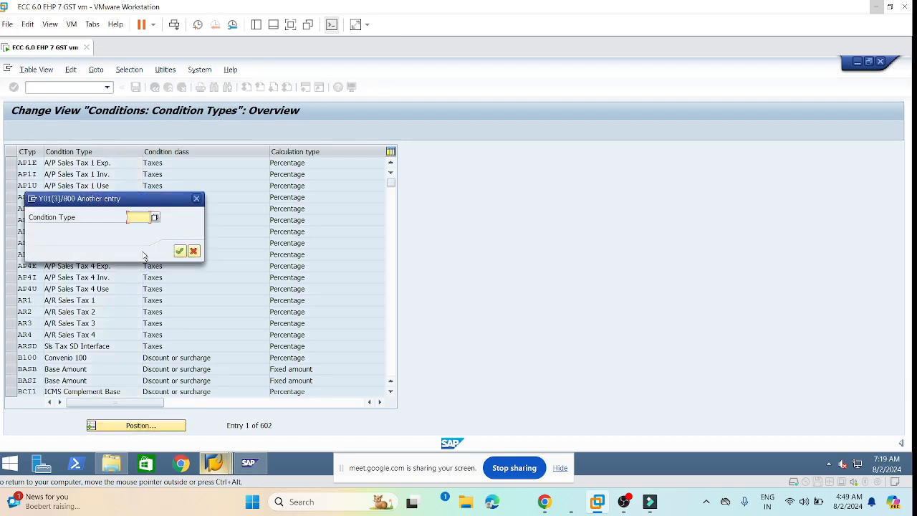
{"action": "type", "text": "jicg"}
{"action": "key", "text": "Return"}
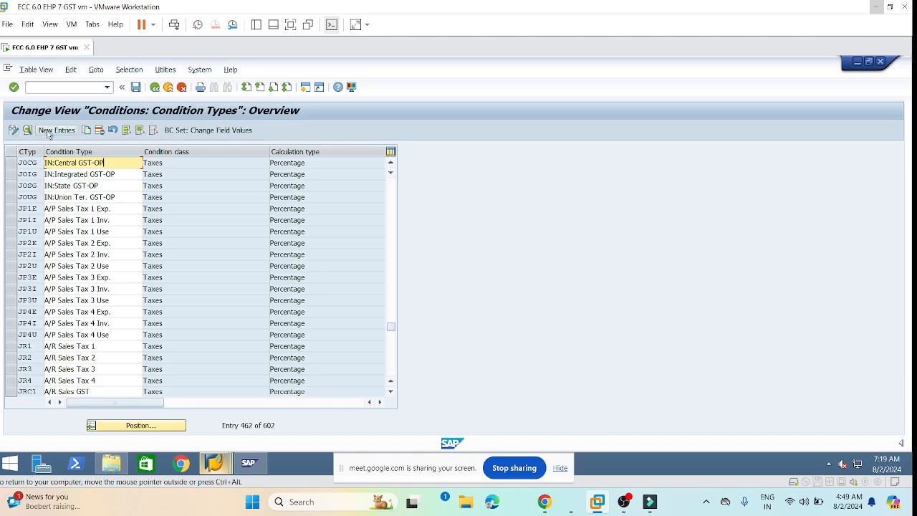
{"action": "left_click", "coordinate": [11, 163]}
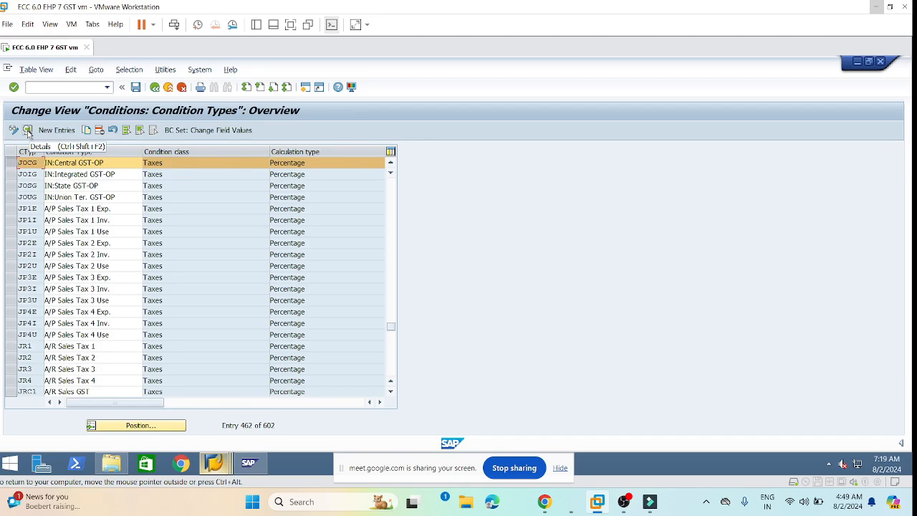
{"action": "left_click", "coordinate": [27, 131]}
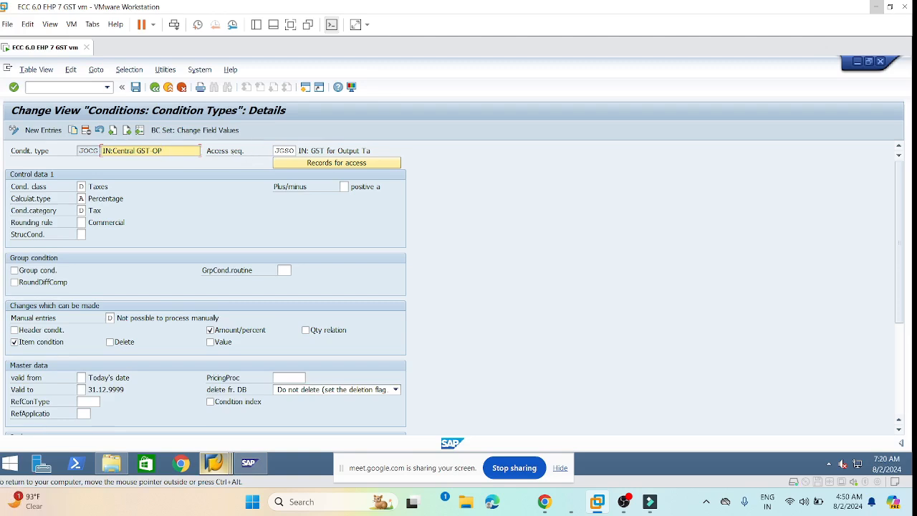
Step: Examine the access sequence assigned to condition type JOCG and return to the condition types overview
{"action": "double_click", "coordinate": [285, 151]}
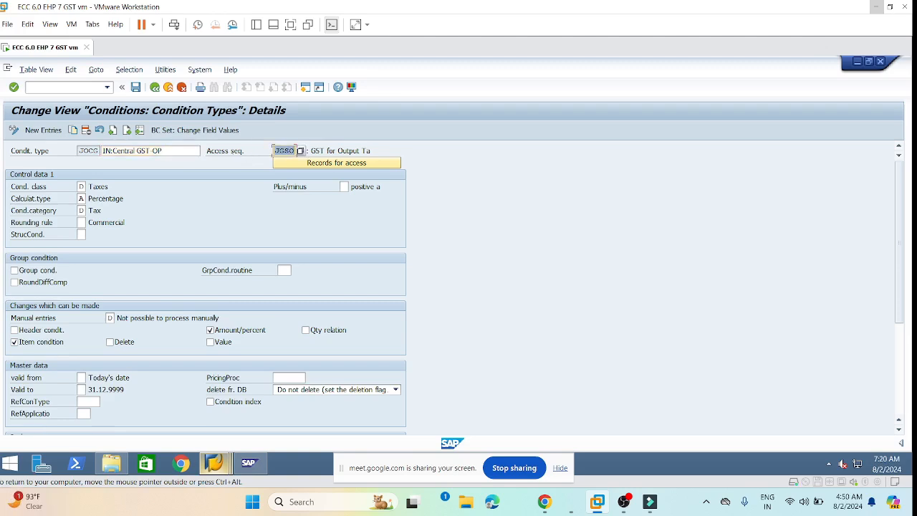
{"action": "left_click", "coordinate": [273, 150]}
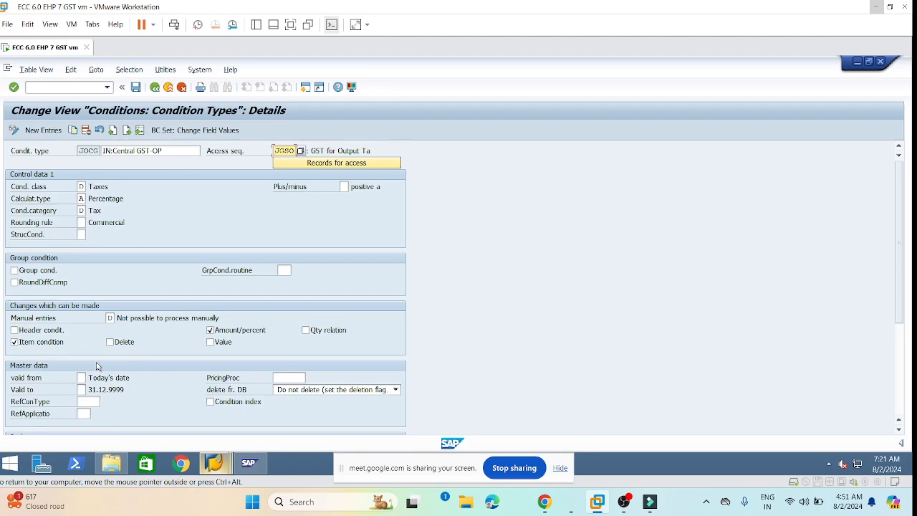
{"action": "left_click", "coordinate": [255, 218]}
{"action": "left_click", "coordinate": [155, 87]}
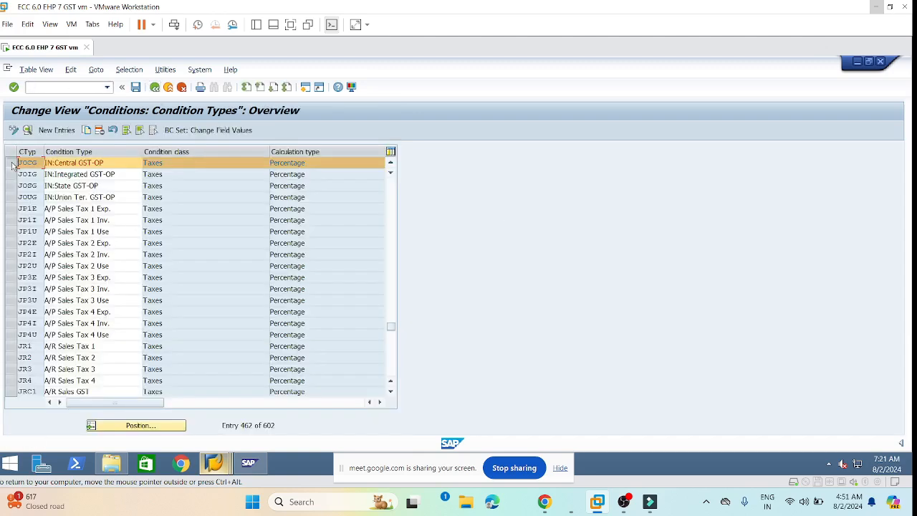
Step: Reopen the details of condition type JOCG and examine its description
{"action": "left_click", "coordinate": [27, 130]}
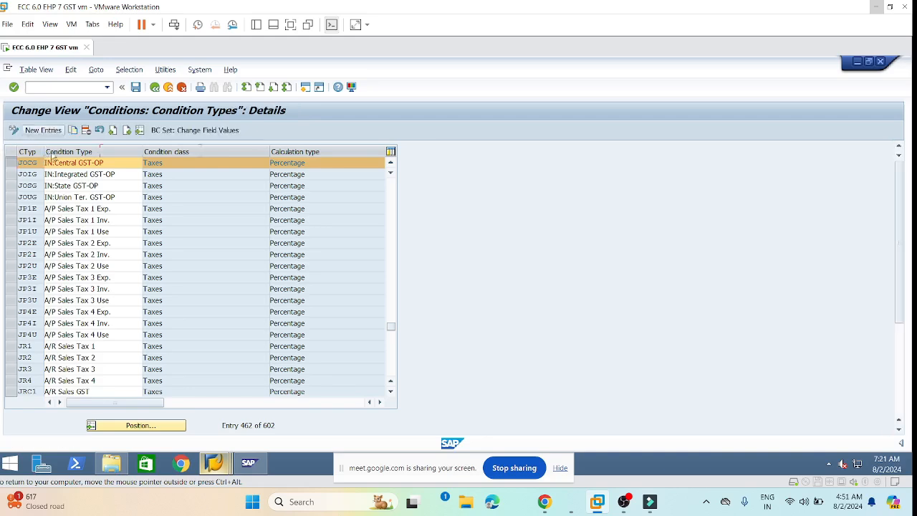
{"action": "left_click", "coordinate": [178, 152]}
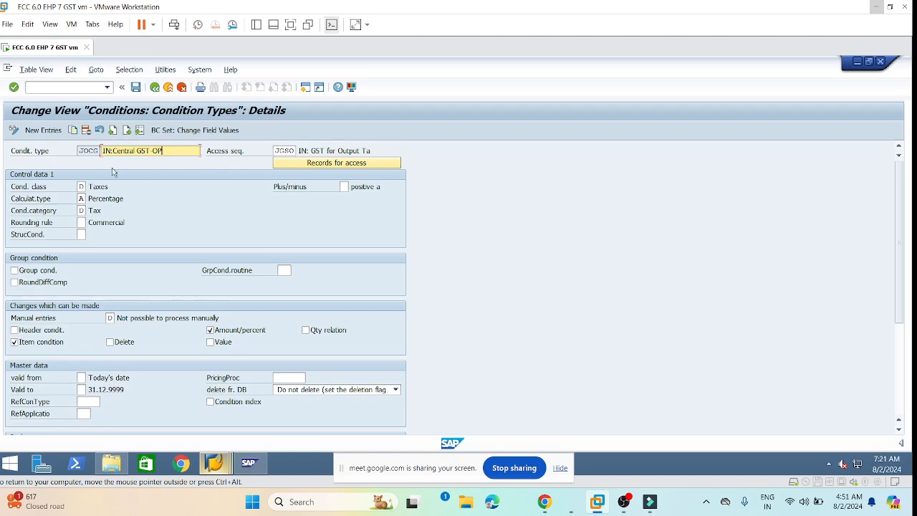
{"action": "left_click_drag", "start_coordinate": [163, 150], "coordinate": [107, 150]}
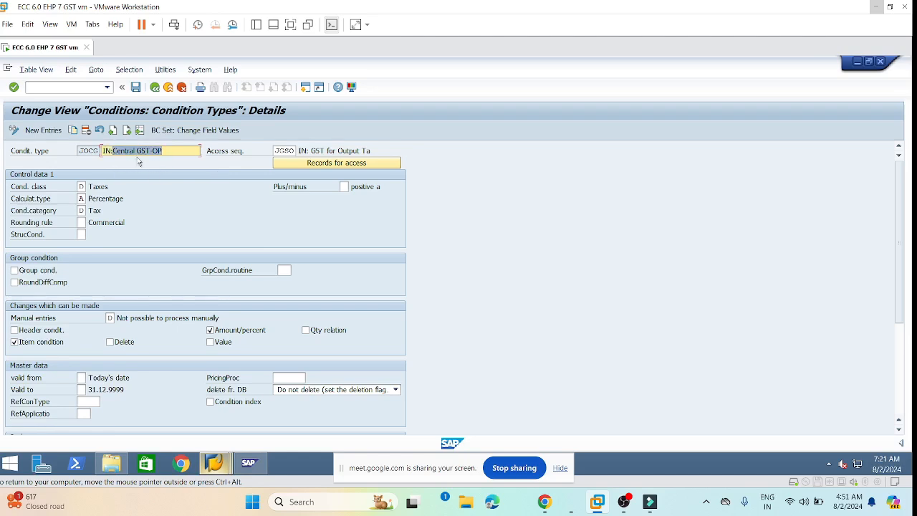
{"action": "left_click", "coordinate": [164, 150]}
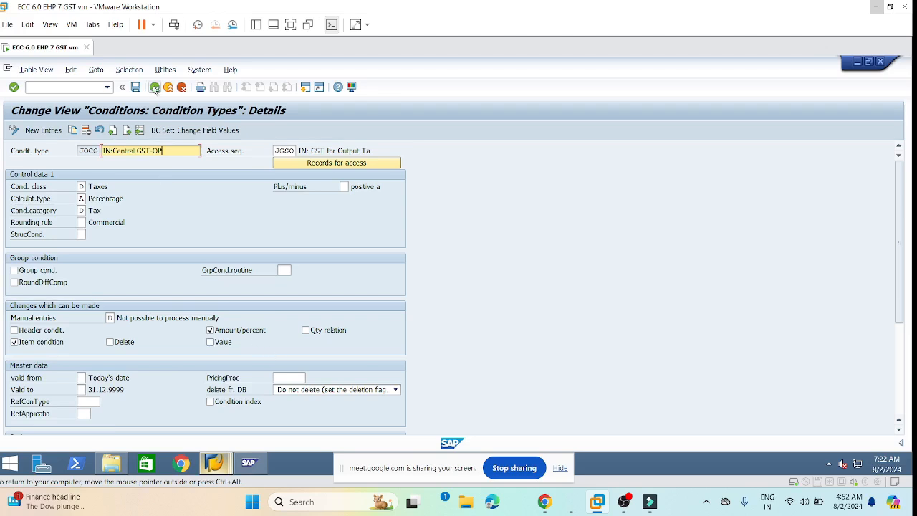
Step: Leave the condition types views and open the Define Procedures activity
{"action": "left_click", "coordinate": [155, 89]}
{"action": "left_click", "coordinate": [154, 89]}
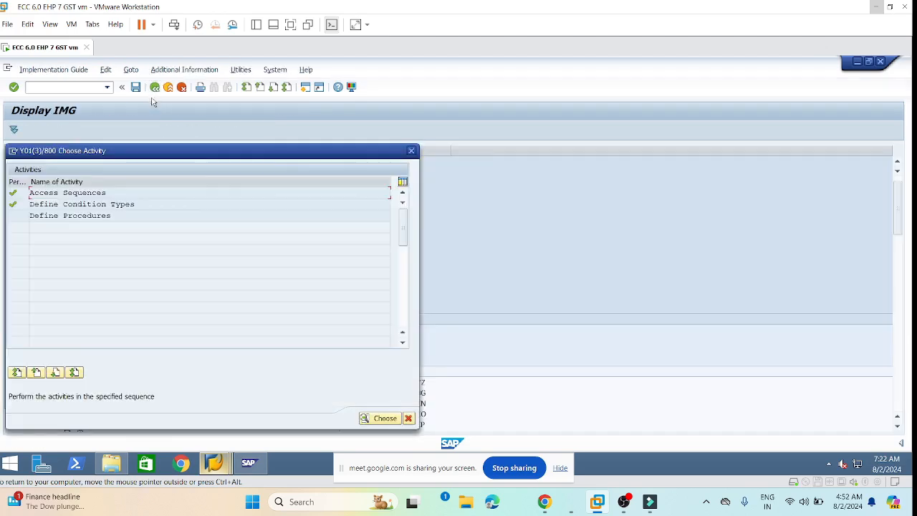
{"action": "left_click_drag", "start_coordinate": [229, 151], "coordinate": [488, 127]}
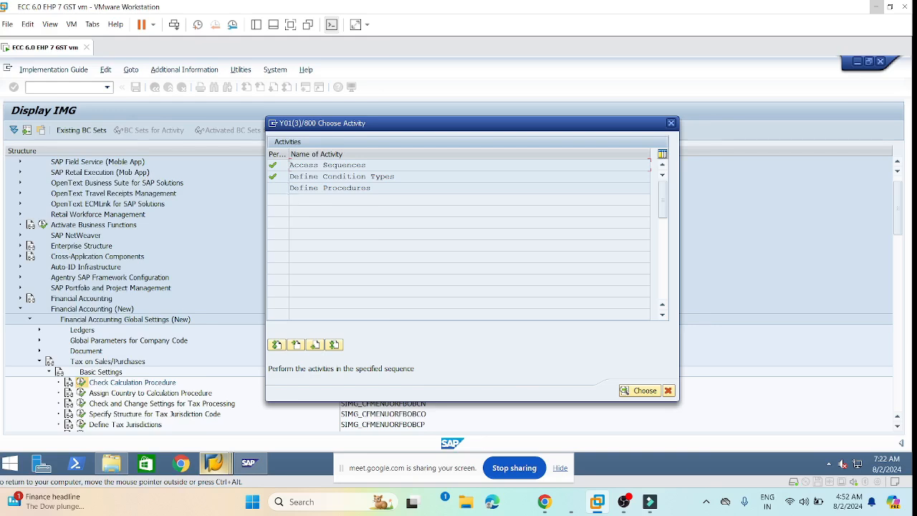
{"action": "double_click", "coordinate": [299, 190]}
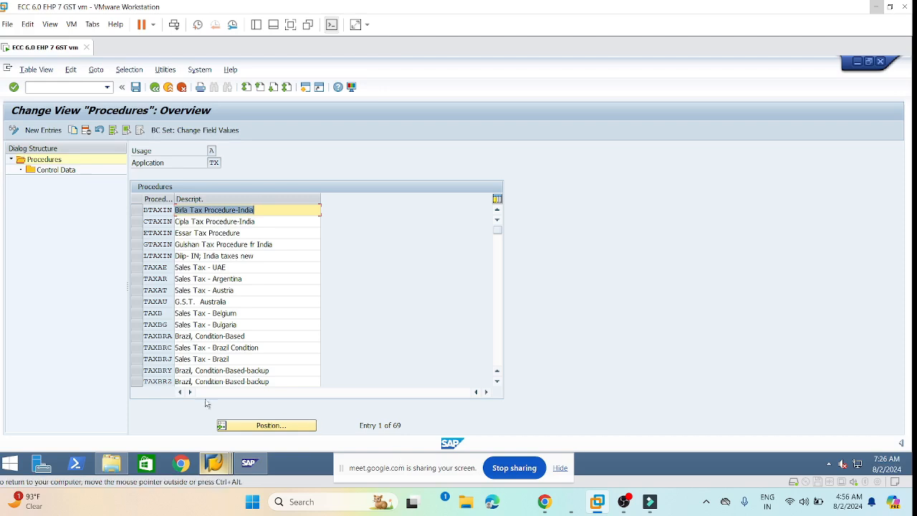
Step: Open the control data of tax procedure LTAXIN and review its existing steps through to the last one
{"action": "left_click", "coordinate": [137, 256]}
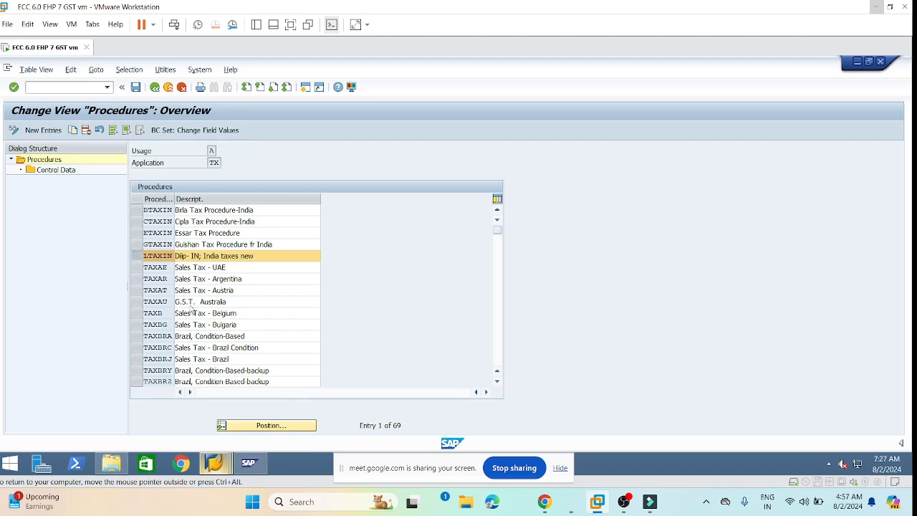
{"action": "double_click", "coordinate": [52, 172]}
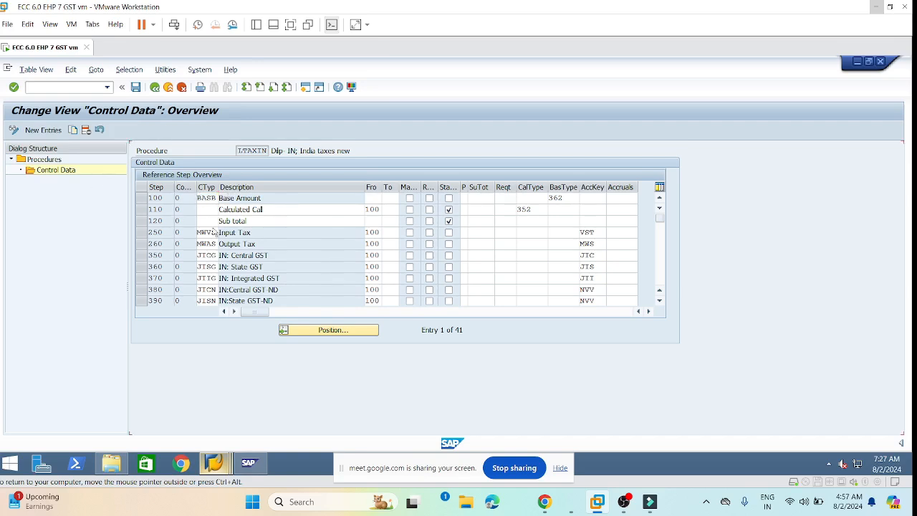
{"action": "scroll", "coordinate": [220, 198], "scroll_direction": "down", "scroll_amount": 2}
{"action": "scroll", "coordinate": [216, 244], "scroll_direction": "down", "scroll_amount": 5}
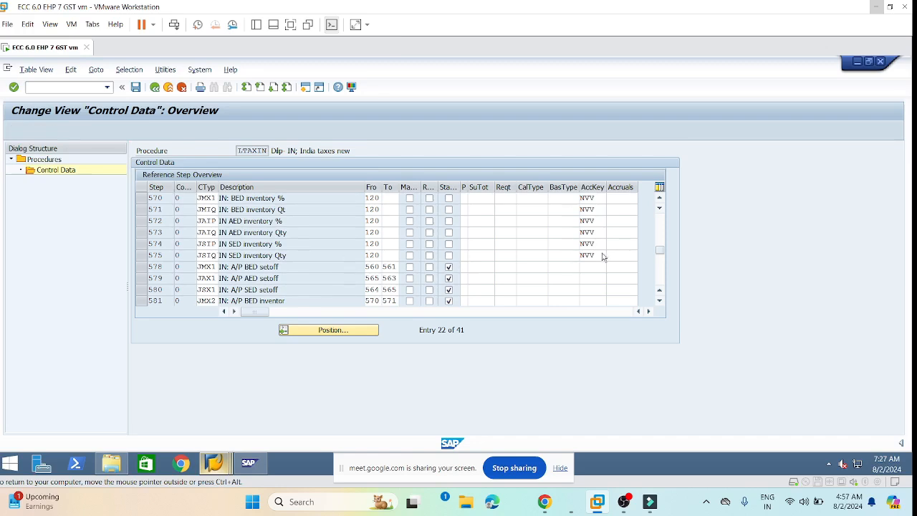
{"action": "scroll", "coordinate": [637, 247], "scroll_direction": "down", "scroll_amount": 2}
{"action": "scroll", "coordinate": [660, 266], "scroll_direction": "down", "scroll_amount": 2}
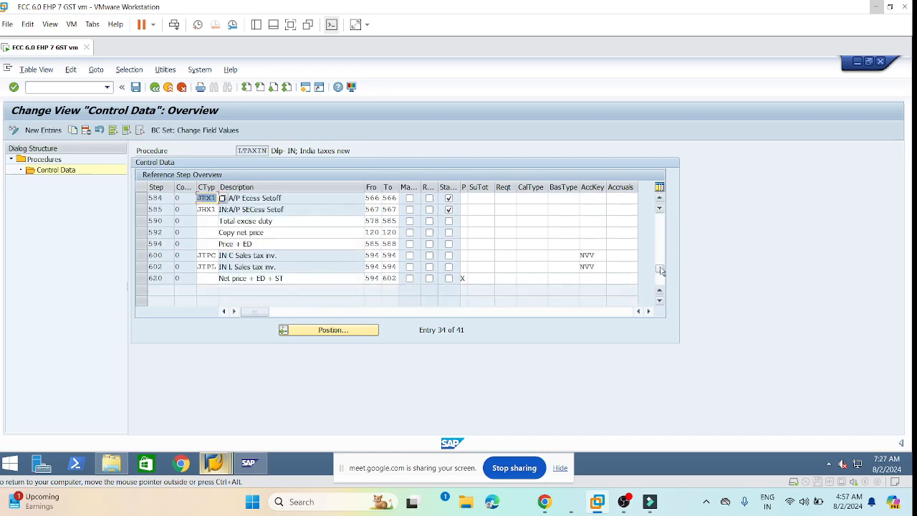
Step: Start new control data entries for LTAXIN with step 700, counter 0 and condition type JOCG
{"action": "left_click", "coordinate": [50, 131]}
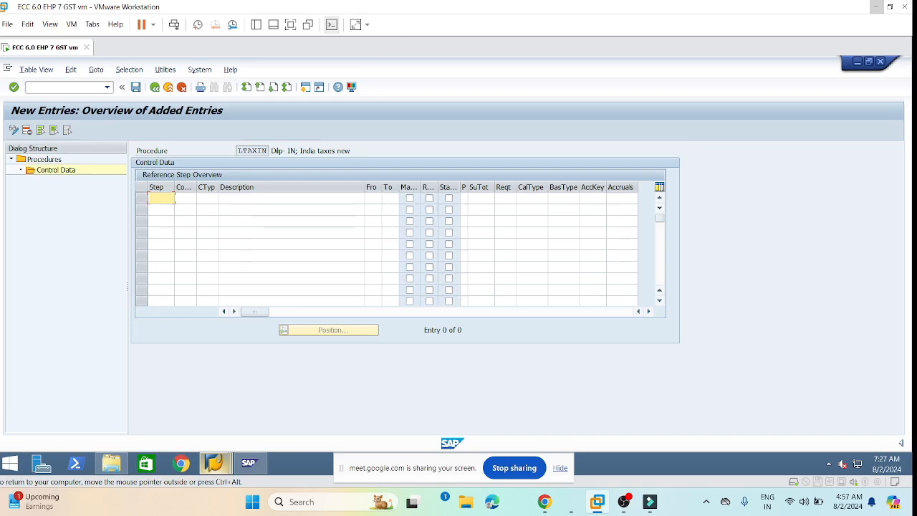
{"action": "type", "text": "700"}
{"action": "key", "text": "Tab"}
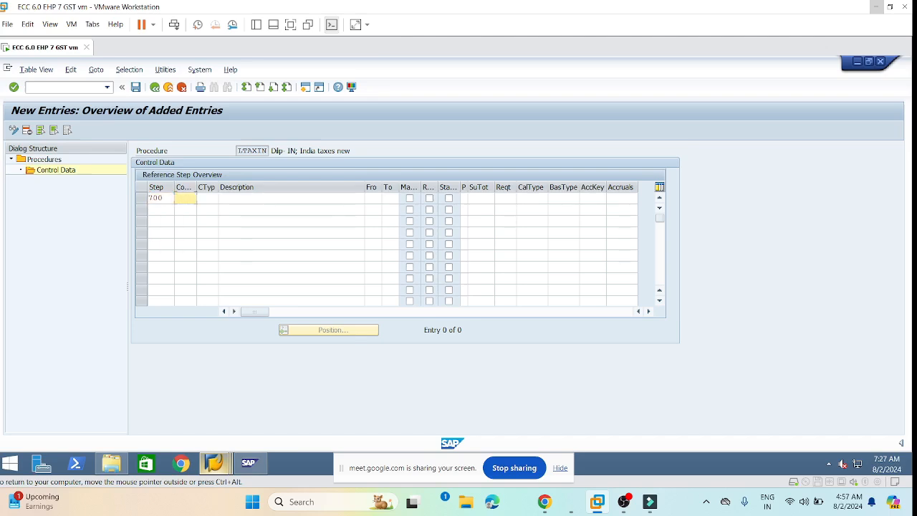
{"action": "type", "text": "0"}
{"action": "key", "text": "Tab"}
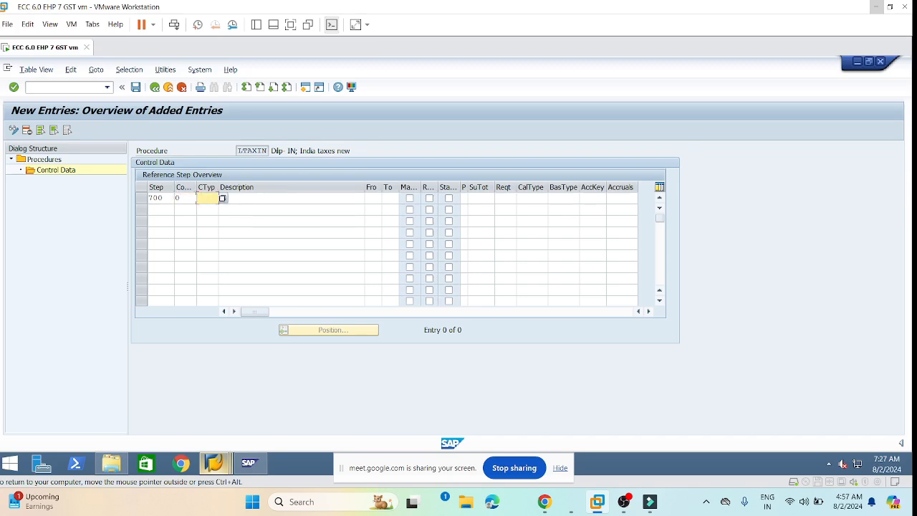
{"action": "type", "text": "JOCG"}
Step: Set the from and to reference steps of the JOCG entry to 100 and its account key to JOC
{"action": "key", "text": "Tab"}
{"action": "key", "text": "Tab"}
{"action": "type", "text": "100"}
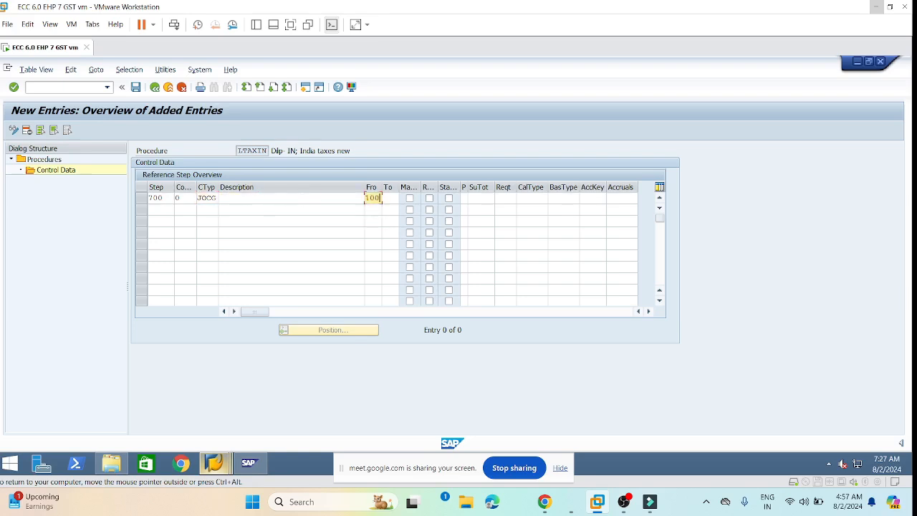
{"action": "key", "text": "Tab"}
{"action": "type", "text": "100"}
{"action": "left_click", "coordinate": [596, 198]}
{"action": "key", "text": "space"}
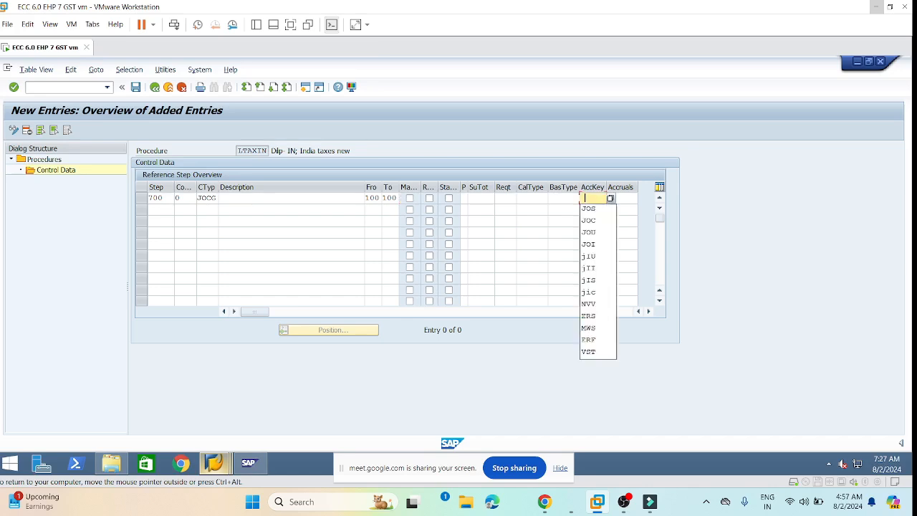
{"action": "left_click", "coordinate": [597, 222]}
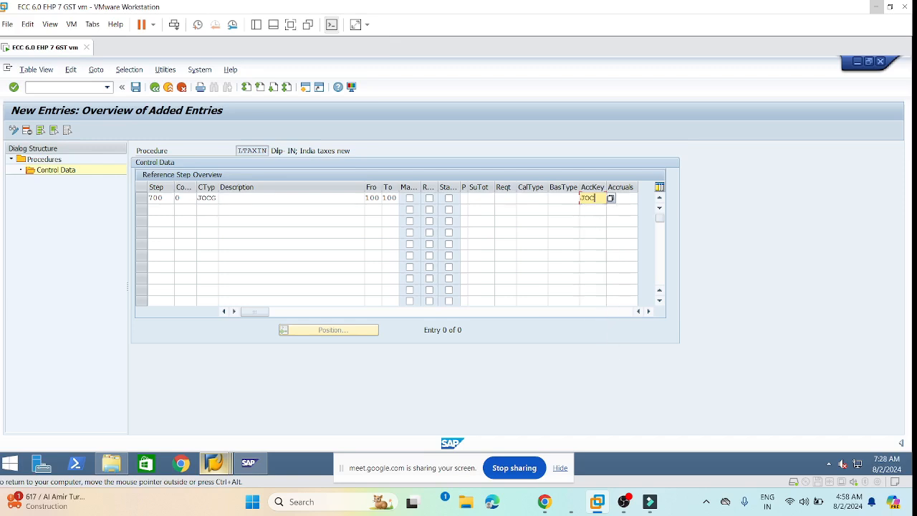
Step: Add a second control data entry with step 710, counter 0 and condition type JOSG
{"action": "left_click", "coordinate": [150, 209]}
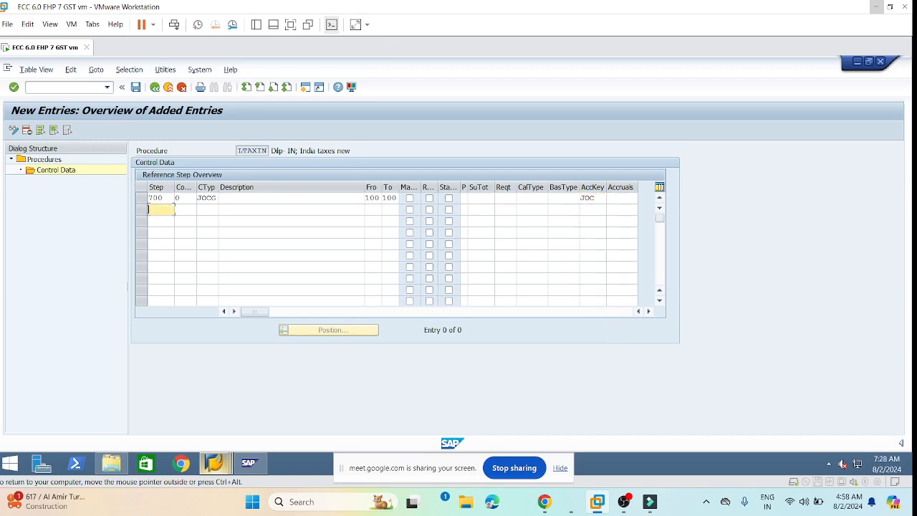
{"action": "type", "text": "710"}
{"action": "key", "text": "Tab"}
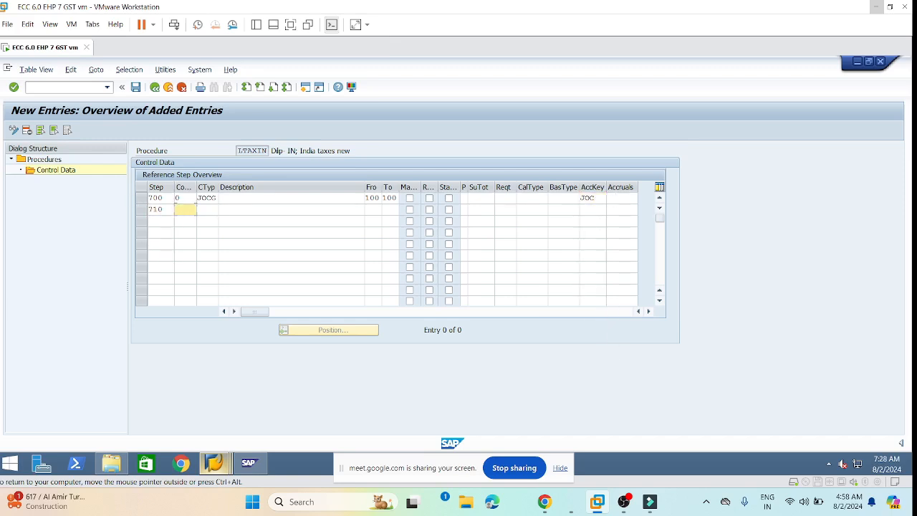
{"action": "type", "text": "0"}
{"action": "key", "text": "Tab"}
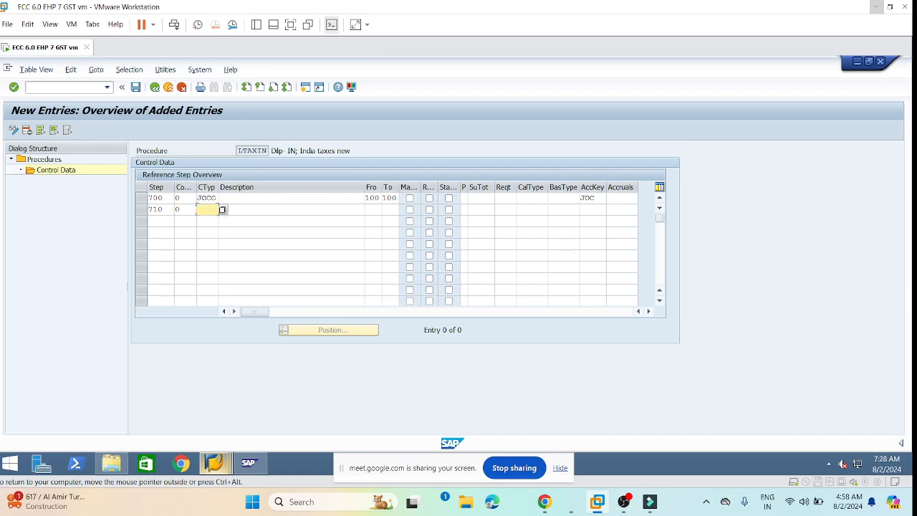
{"action": "type", "text": "JOSG"}
Step: Set the from and to reference steps of the JOSG entry to 100 and its account key to JOS
{"action": "key", "text": "Tab"}
{"action": "type", "text": "100"}
{"action": "key", "text": "Tab"}
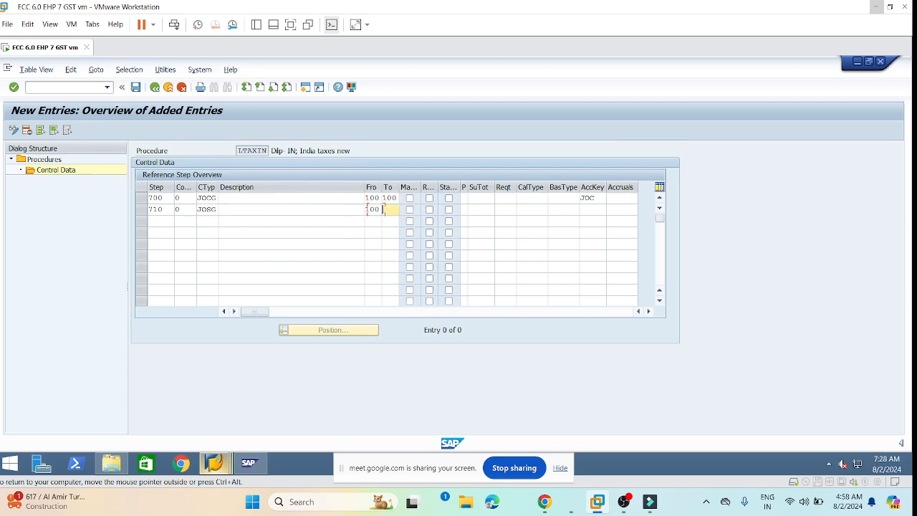
{"action": "type", "text": "100"}
{"action": "left_click", "coordinate": [593, 210]}
{"action": "type", "text": "J"}
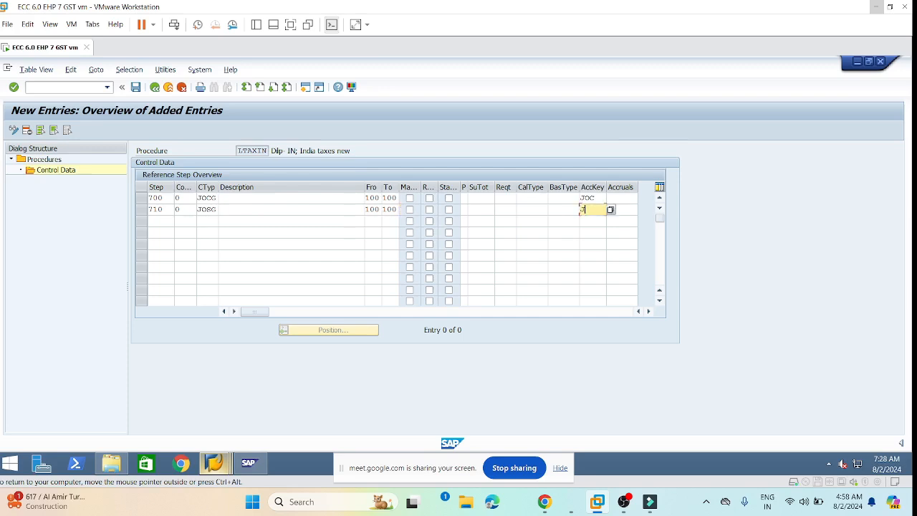
{"action": "type", "text": "OS"}
Step: Add a third control data entry with step 720, counter 0 and condition type JOIG
{"action": "left_click", "coordinate": [150, 222]}
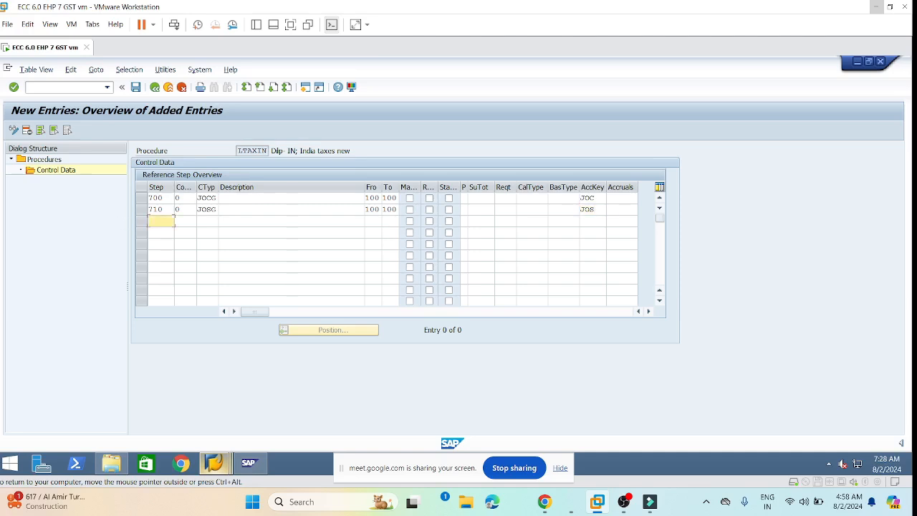
{"action": "type", "text": "720"}
{"action": "key", "text": "Tab"}
{"action": "type", "text": "0"}
{"action": "key", "text": "Tab"}
{"action": "type", "text": "JOIG"}
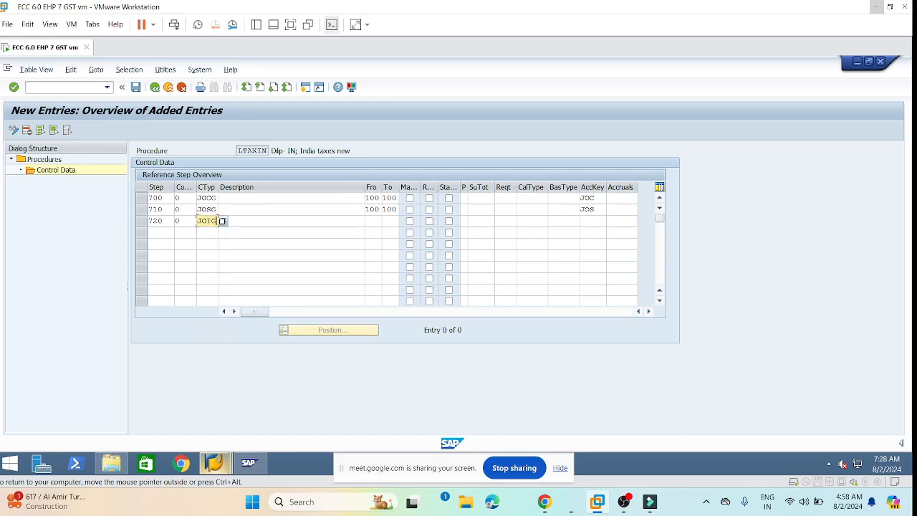
Step: Set the from and to reference steps of the JOIG entry to 100 and its account key to JOI
{"action": "key", "text": "Tab"}
{"action": "key", "text": "Tab"}
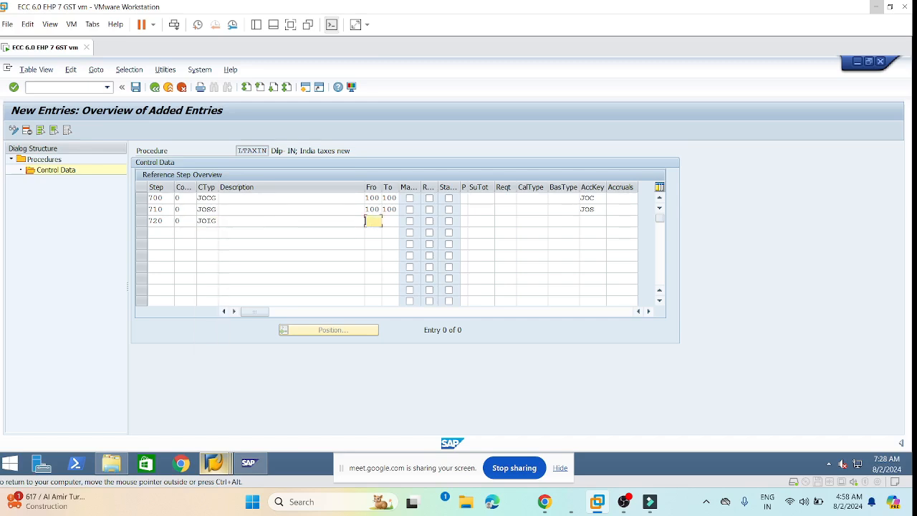
{"action": "type", "text": "100"}
{"action": "key", "text": "Tab"}
{"action": "type", "text": "100"}
{"action": "key", "text": "Tab"}
{"action": "key", "text": "Tab"}
{"action": "key", "text": "Tab"}
{"action": "key", "text": "Tab"}
{"action": "key", "text": "Tab"}
{"action": "key", "text": "Tab"}
{"action": "key", "text": "Tab"}
{"action": "key", "text": "Tab"}
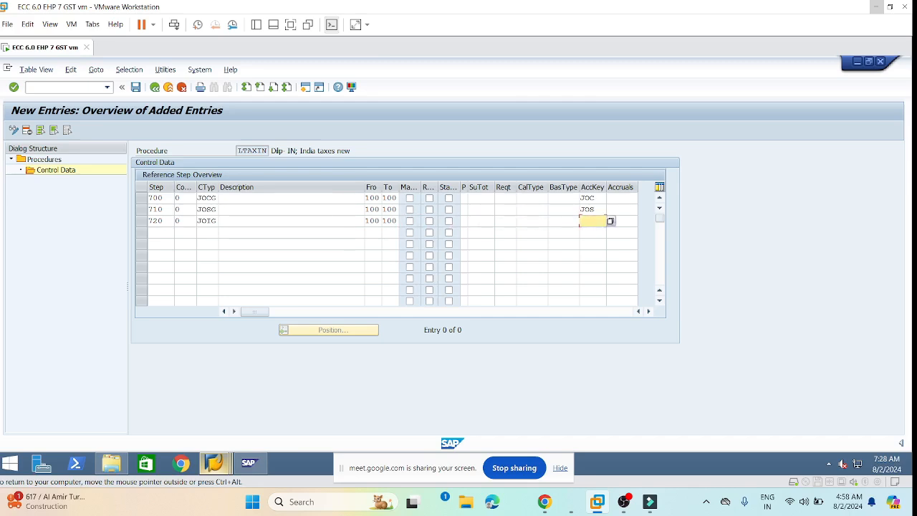
{"action": "type", "text": "JOT"}
Step: Add a fourth control data entry with step 730, counter 0 and condition type JOUG
{"action": "left_click", "coordinate": [150, 232]}
{"action": "type", "text": "730"}
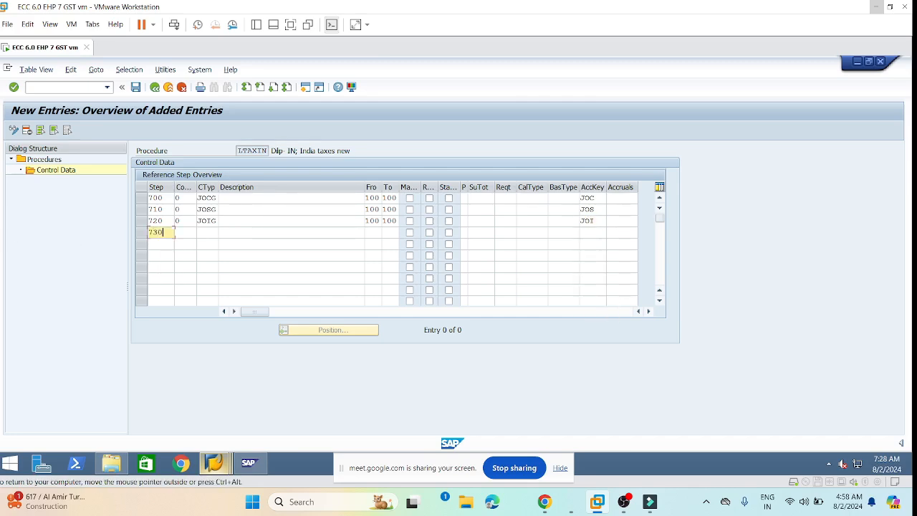
{"action": "key", "text": "Tab"}
{"action": "type", "text": "0"}
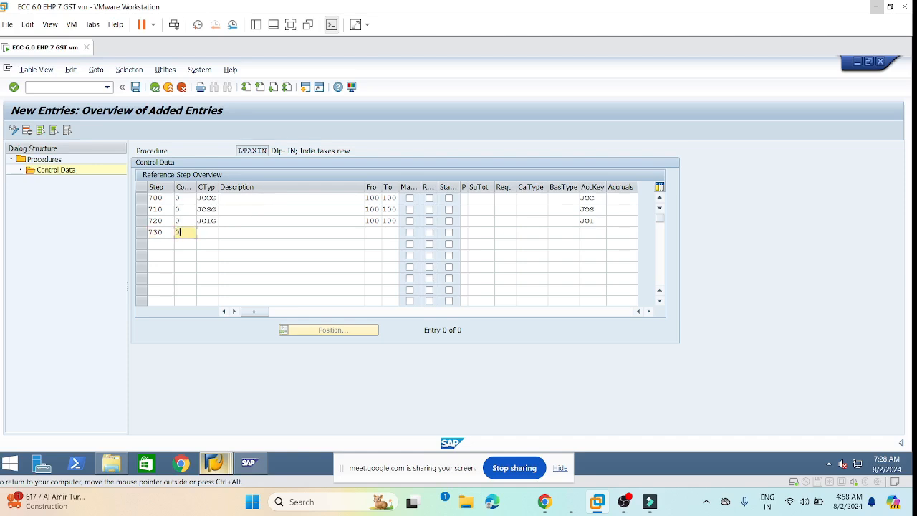
{"action": "key", "text": "Tab"}
{"action": "type", "text": "JOUG"}
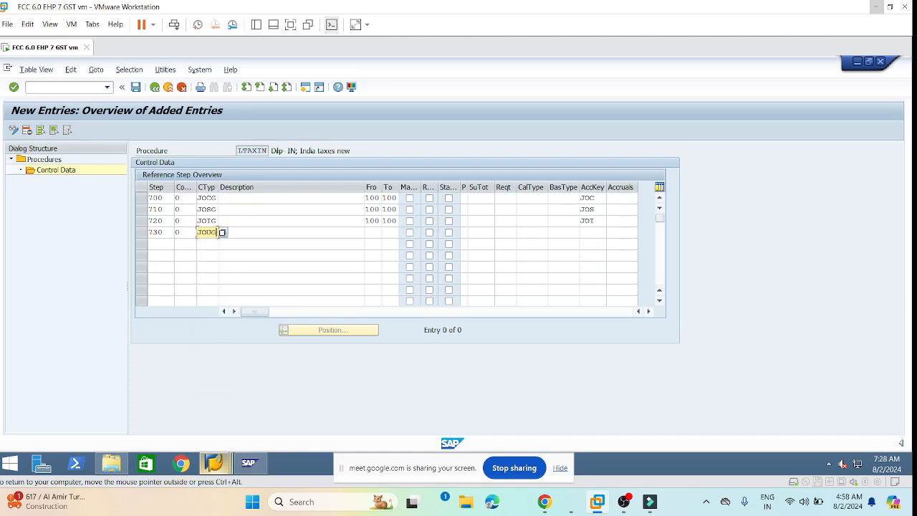
Step: Set the from and to reference steps of the JOUG entry to 100 and its account key to JOU
{"action": "key", "text": "Tab"}
{"action": "key", "text": "Tab"}
{"action": "type", "text": "100"}
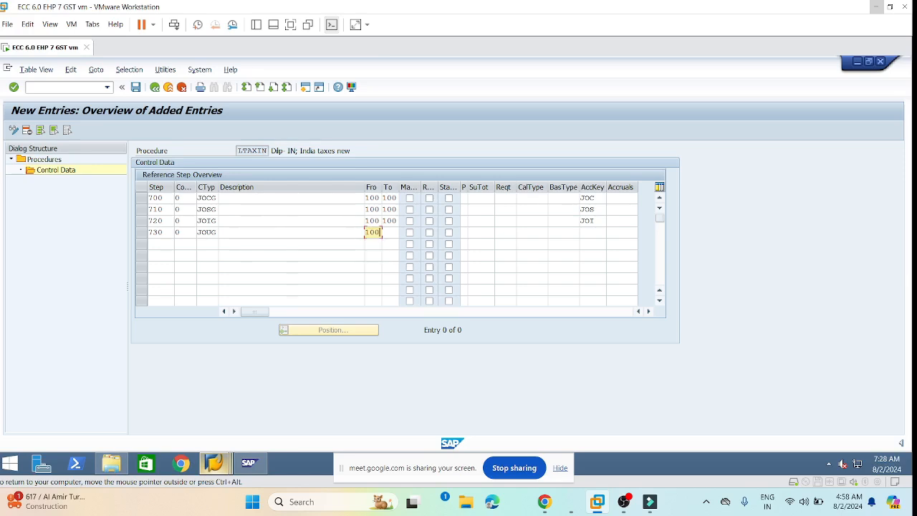
{"action": "key", "text": "Tab"}
{"action": "type", "text": "100"}
{"action": "left_click", "coordinate": [483, 231]}
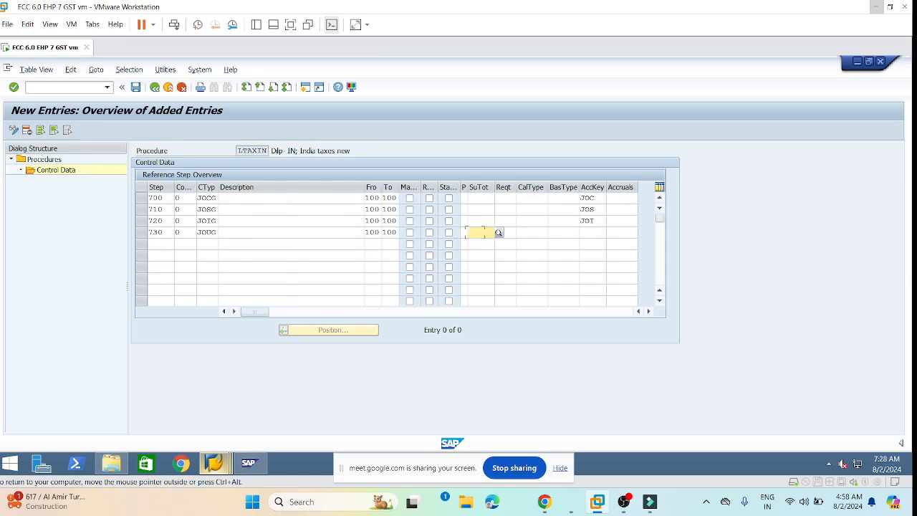
{"action": "key", "text": "Tab"}
{"action": "key", "text": "Tab"}
{"action": "key", "text": "Tab"}
{"action": "key", "text": "Tab"}
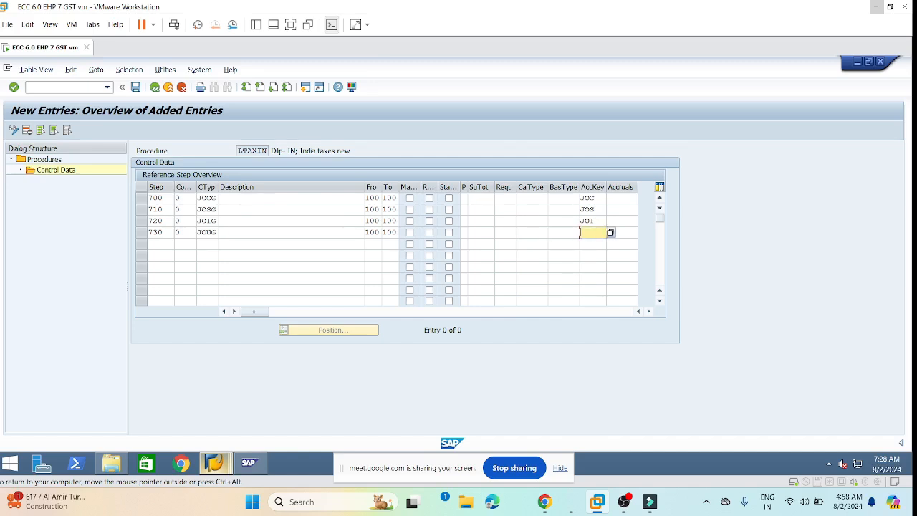
{"action": "type", "text": "JOU"}
{"action": "left_click", "coordinate": [219, 244]}
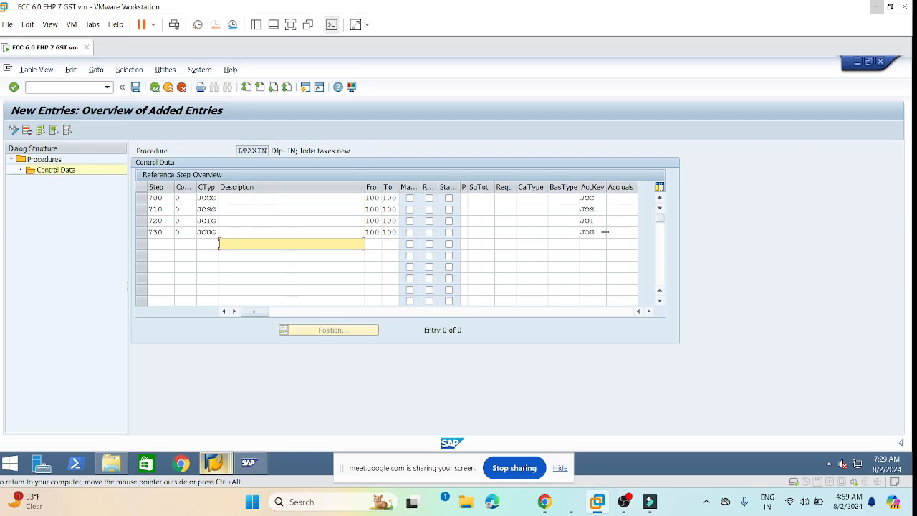
Step: Validate the four new control data entries and save them under the proposed customizing request
{"action": "key", "text": "Return"}
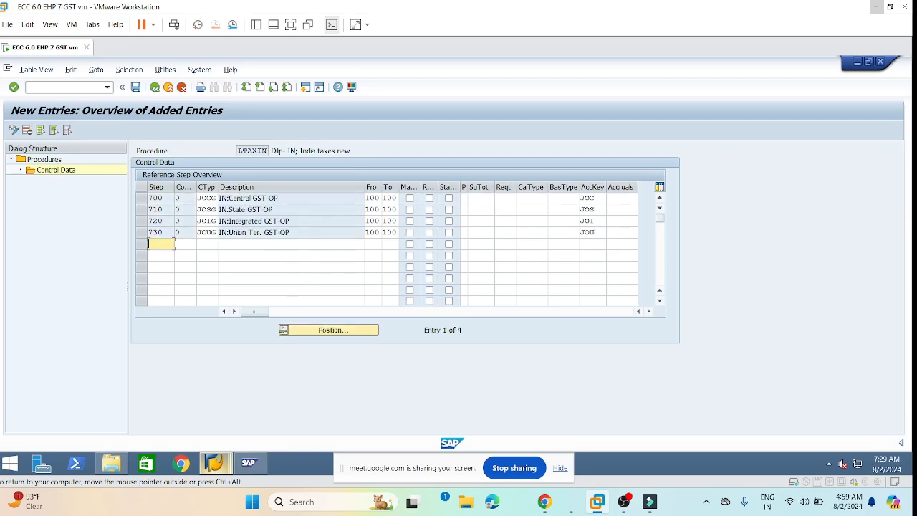
{"action": "left_click", "coordinate": [136, 88]}
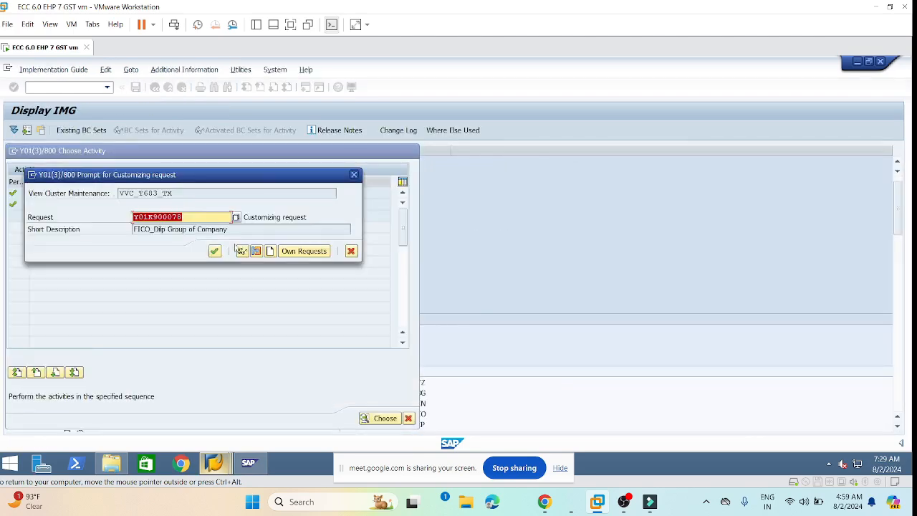
{"action": "left_click", "coordinate": [214, 251]}
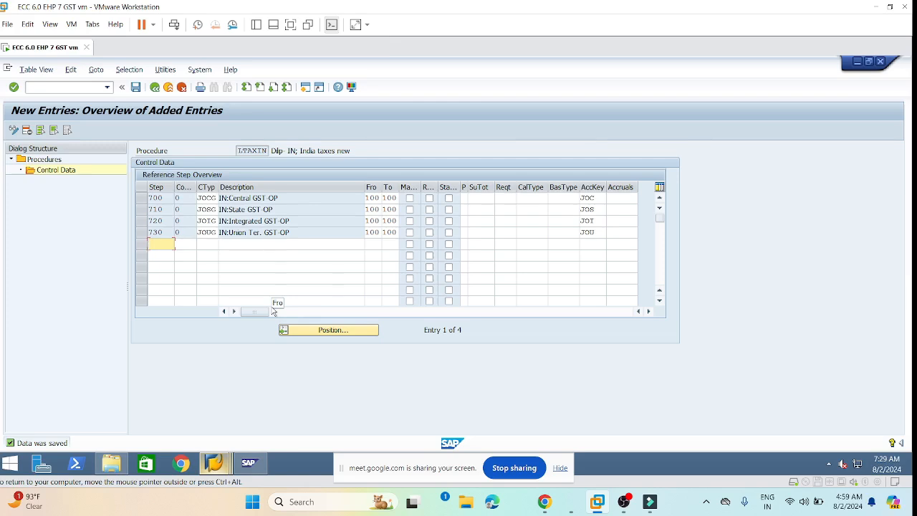
Step: Switch to the other SAP session, at Customizing: Execute Project, and start transaction SM30 there
{"action": "left_click", "coordinate": [68, 87]}
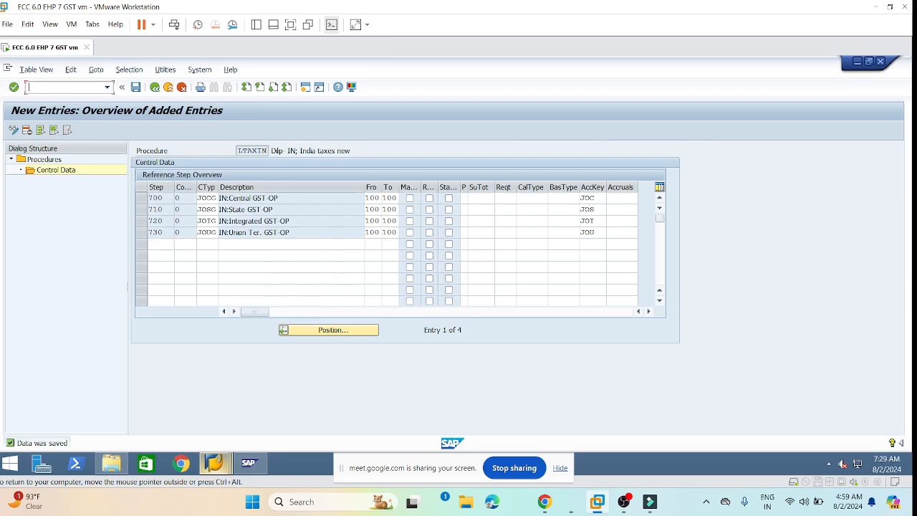
{"action": "left_click", "coordinate": [249, 463]}
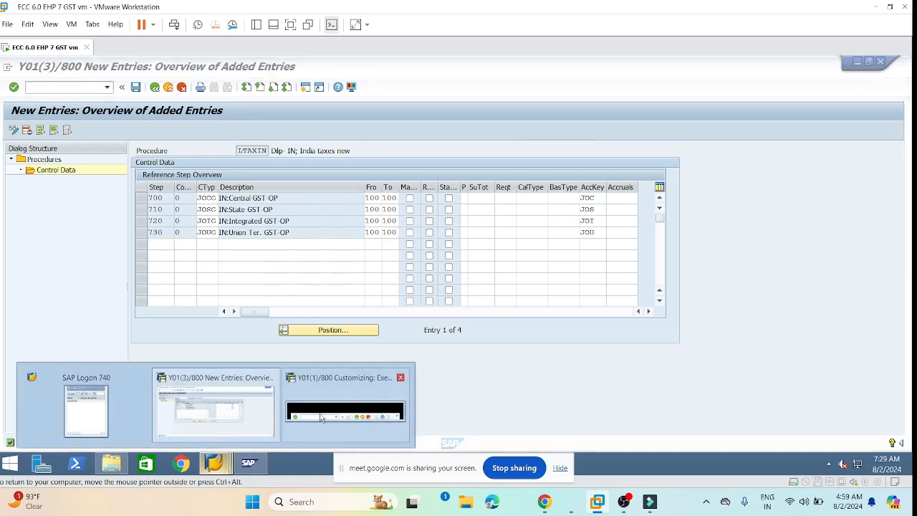
{"action": "left_click", "coordinate": [215, 405]}
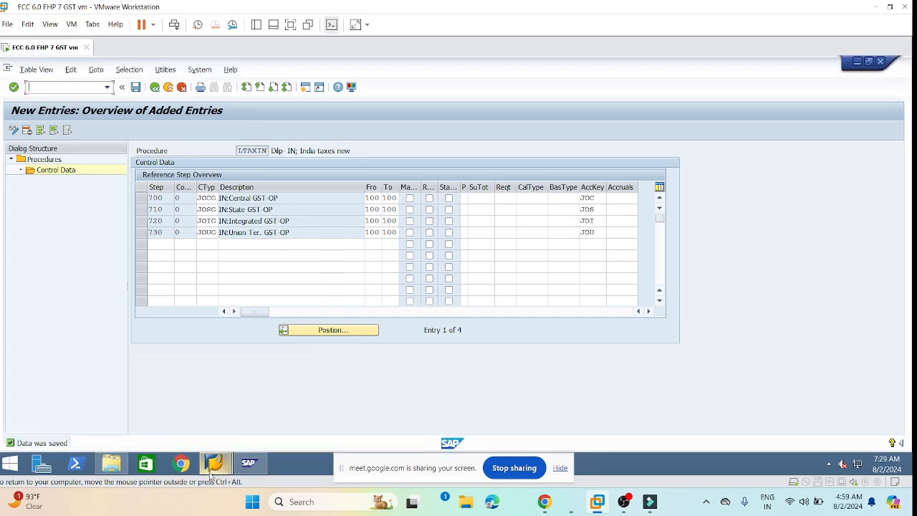
{"action": "mouse_move", "coordinate": [210, 474]}
{"action": "left_click", "coordinate": [323, 414]}
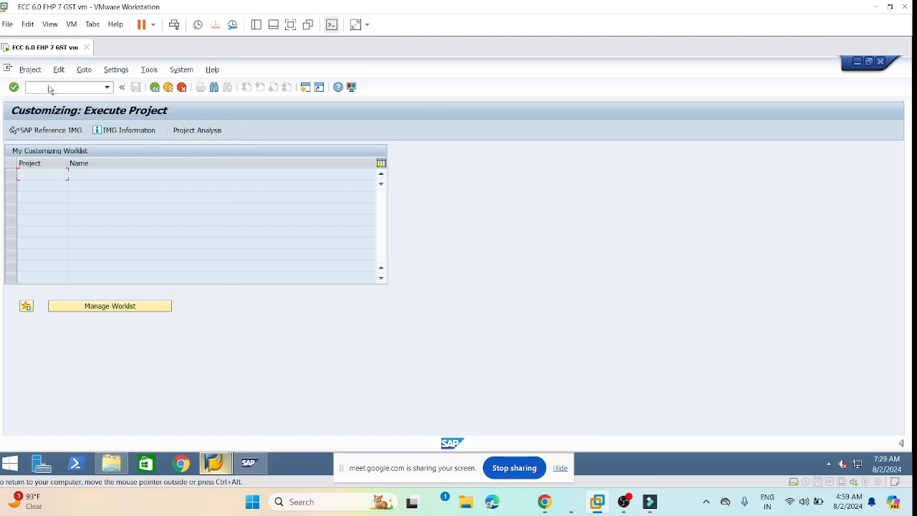
{"action": "left_click", "coordinate": [49, 89]}
{"action": "type", "text": "/nsm30"}
{"action": "key", "text": "Return"}
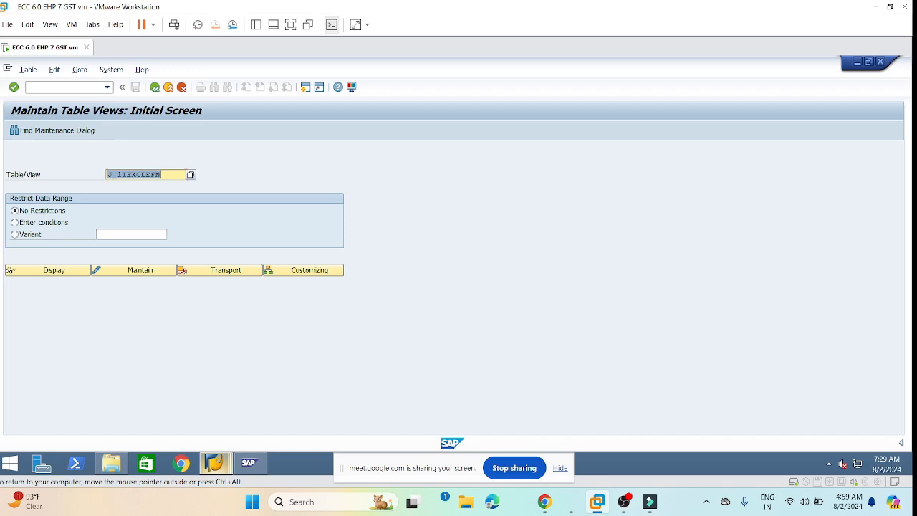
Step: Open table view J_1IEXCDEFN for maintenance and position the list at procedures beginning with L
{"action": "left_click", "coordinate": [149, 174]}
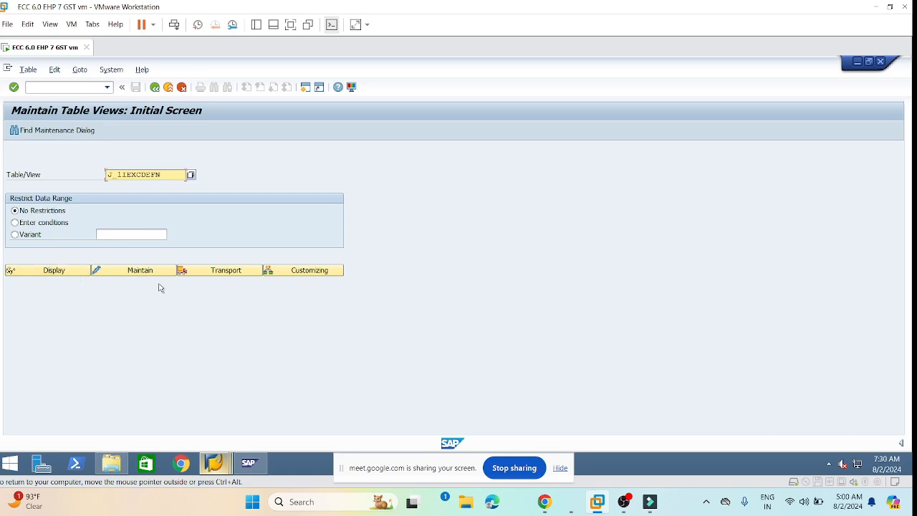
{"action": "left_click", "coordinate": [104, 273]}
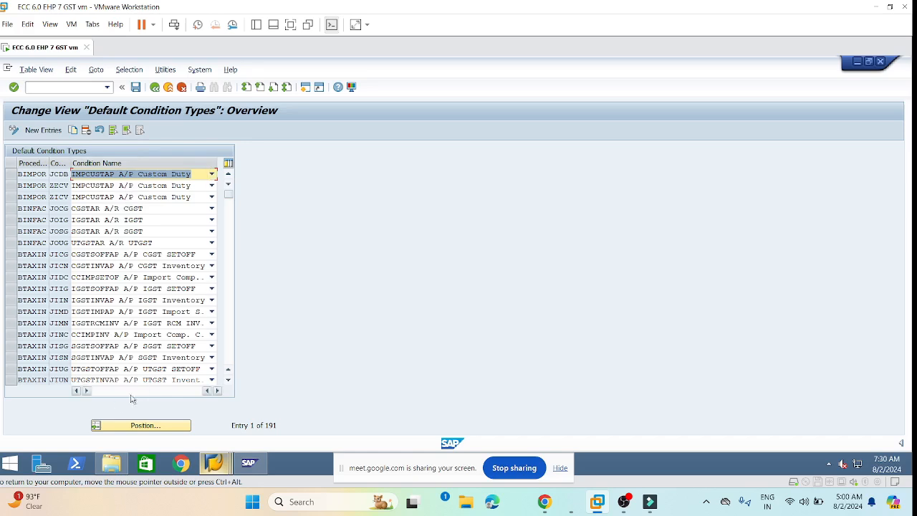
{"action": "left_click", "coordinate": [122, 428]}
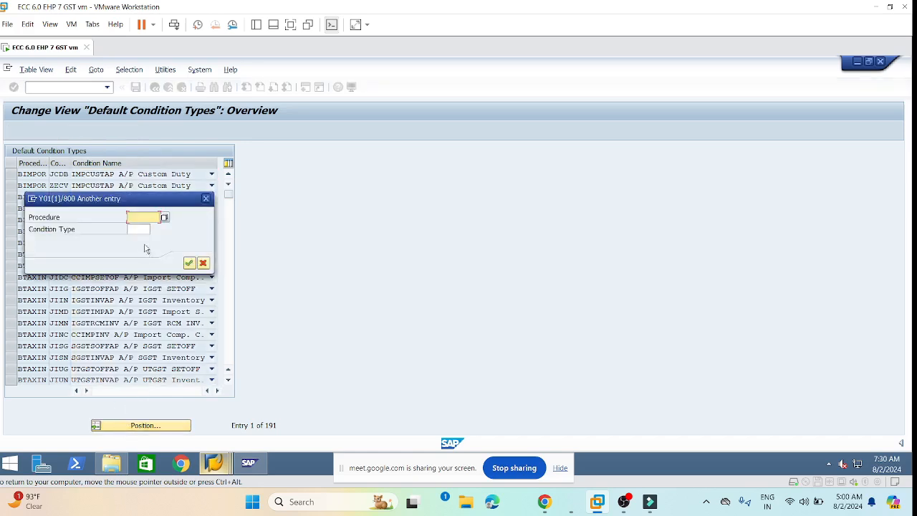
{"action": "type", "text": "l"}
{"action": "key", "text": "Return"}
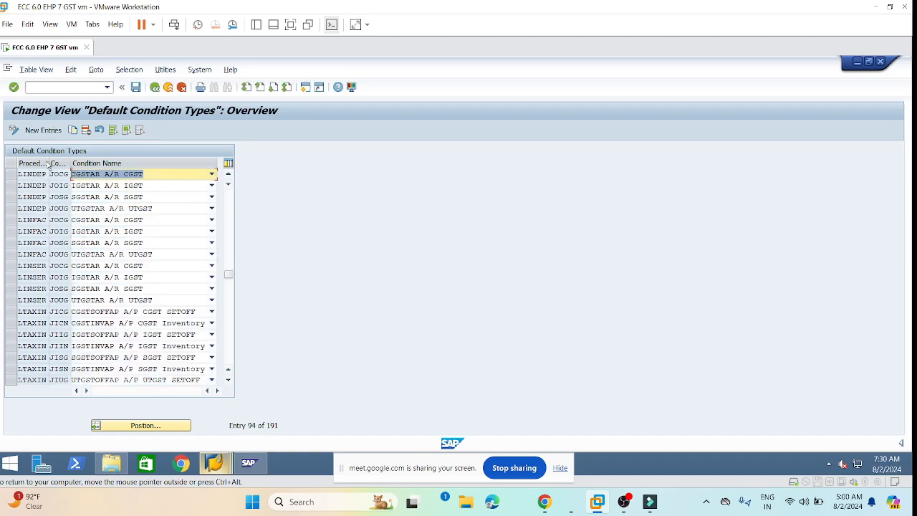
Step: Widen the Procedure column and examine the default condition types already assigned to procedure LTAXIN
{"action": "left_click_drag", "start_coordinate": [49, 162], "coordinate": [62, 163]}
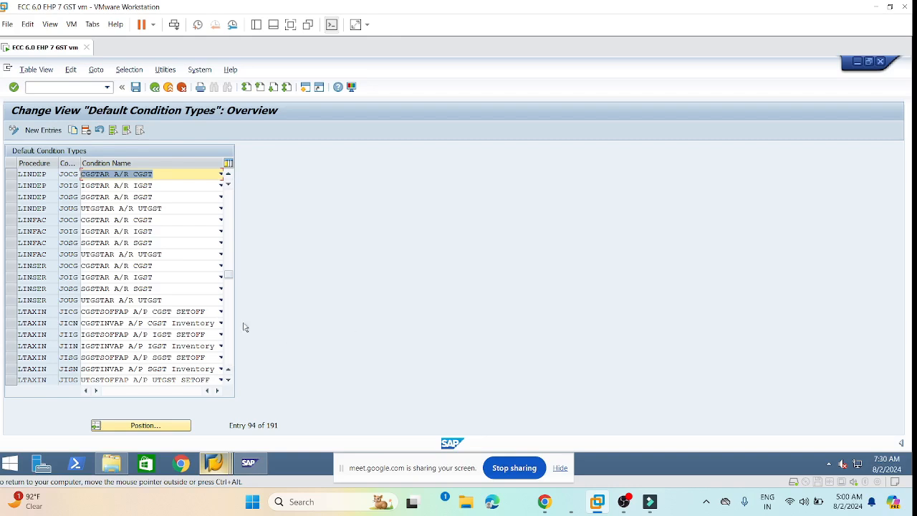
{"action": "left_click", "coordinate": [221, 335]}
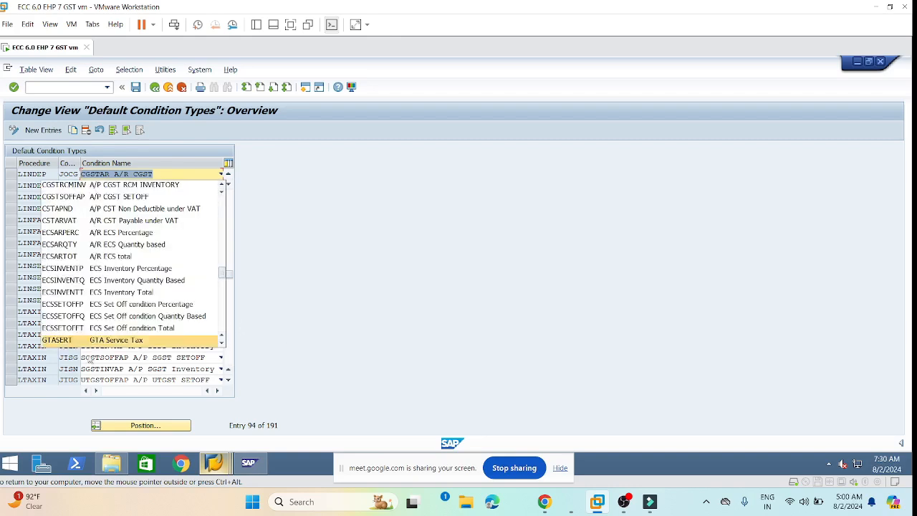
{"action": "left_click", "coordinate": [321, 290]}
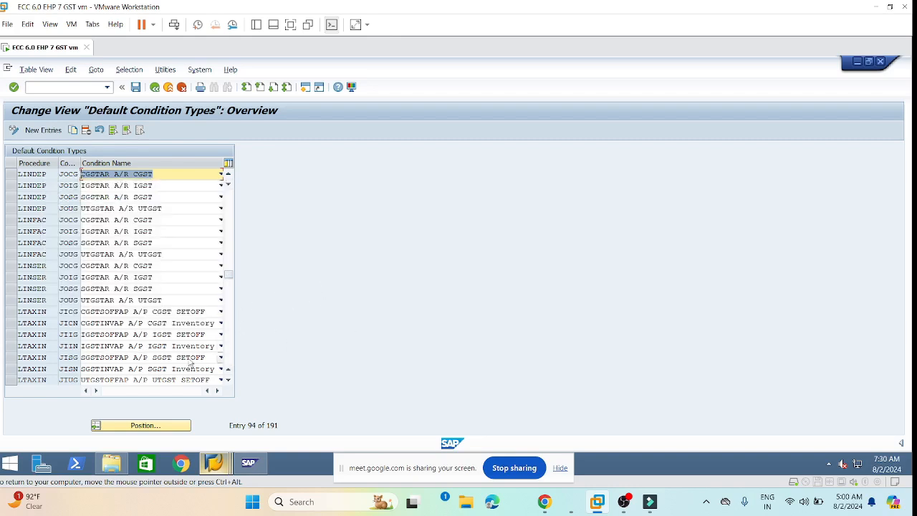
{"action": "left_click", "coordinate": [229, 380]}
{"action": "left_click", "coordinate": [229, 379]}
{"action": "left_click", "coordinate": [229, 380]}
{"action": "left_click", "coordinate": [229, 380]}
{"action": "left_click", "coordinate": [230, 380]}
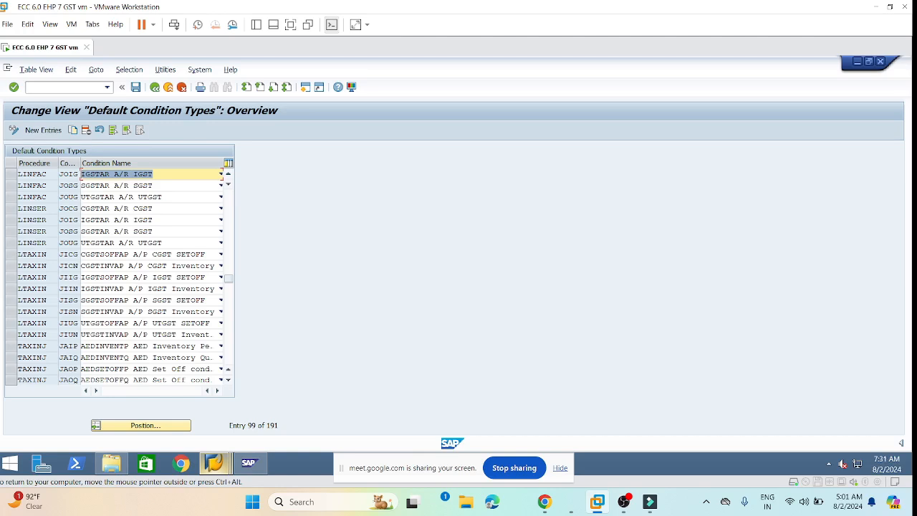
Step: Create a new default condition type entry for procedure LTAXIN with condition type JOCG and condition name CGSTAR A/R CGST
{"action": "left_click", "coordinate": [44, 130]}
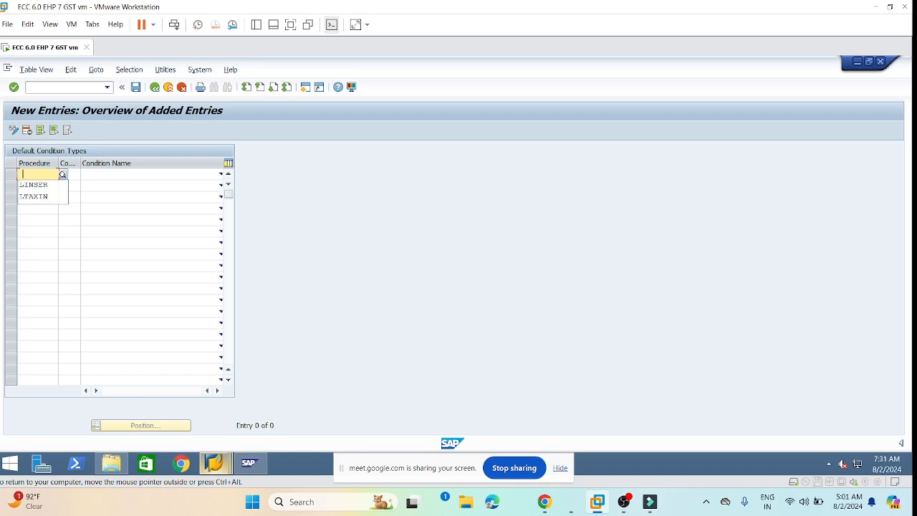
{"action": "left_click", "coordinate": [39, 199]}
{"action": "key", "text": "Tab"}
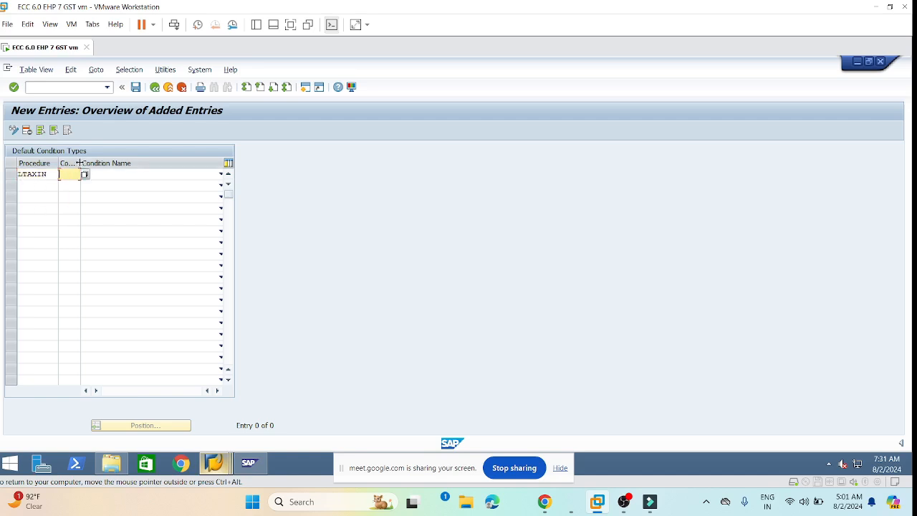
{"action": "left_click_drag", "start_coordinate": [80, 163], "coordinate": [100, 164]}
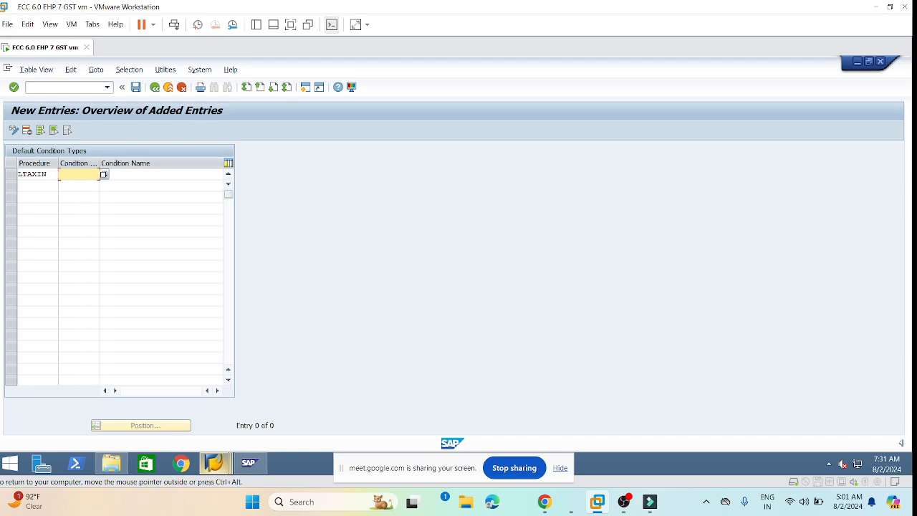
{"action": "left_click", "coordinate": [79, 174]}
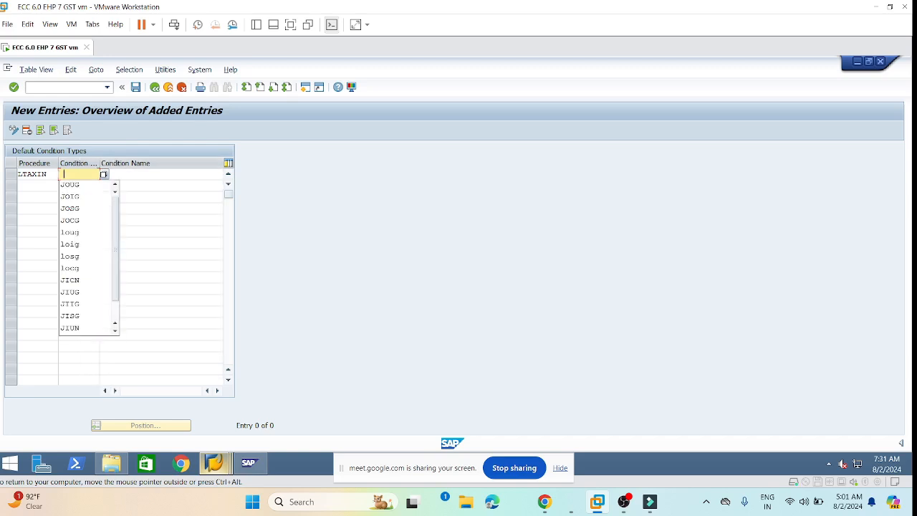
{"action": "left_click", "coordinate": [80, 221]}
{"action": "left_click", "coordinate": [122, 176]}
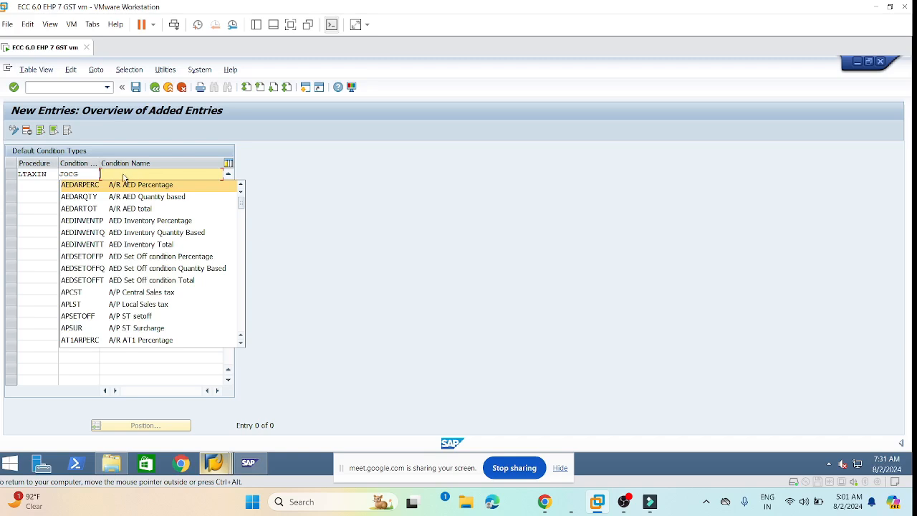
{"action": "type", "text": "cg"}
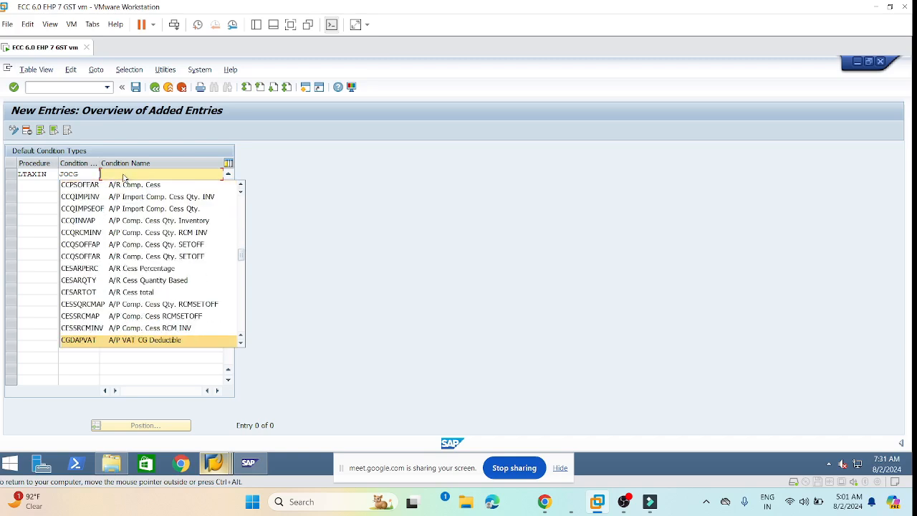
{"action": "scroll", "coordinate": [133, 294], "scroll_direction": "down", "scroll_amount": 2}
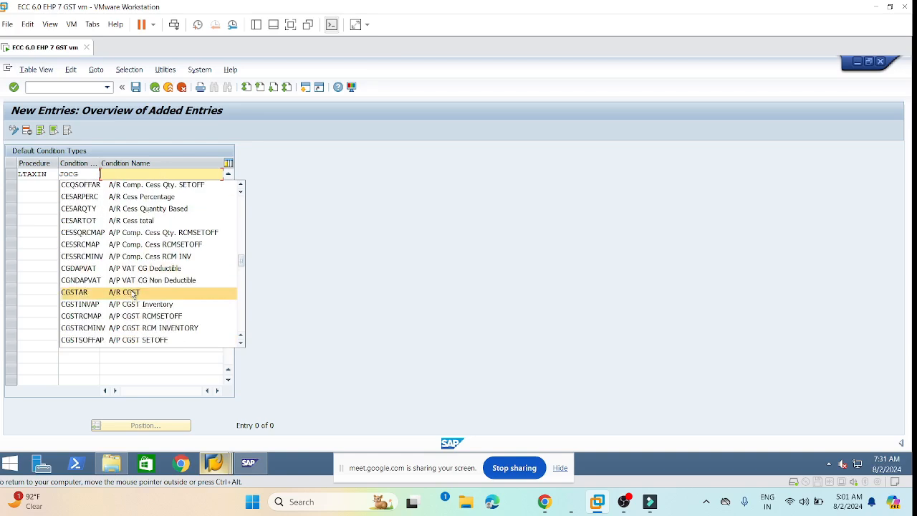
{"action": "left_click", "coordinate": [193, 295]}
Step: Add a second entry for procedure LTAXIN with condition type JOSG and condition name SGSTAR A/R SGST
{"action": "left_click", "coordinate": [36, 186]}
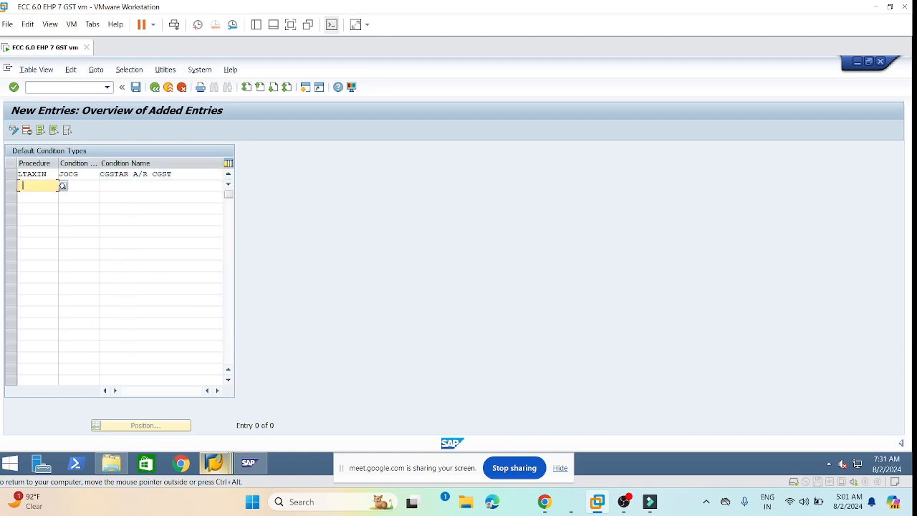
{"action": "left_click", "coordinate": [34, 208]}
{"action": "left_click", "coordinate": [77, 185]}
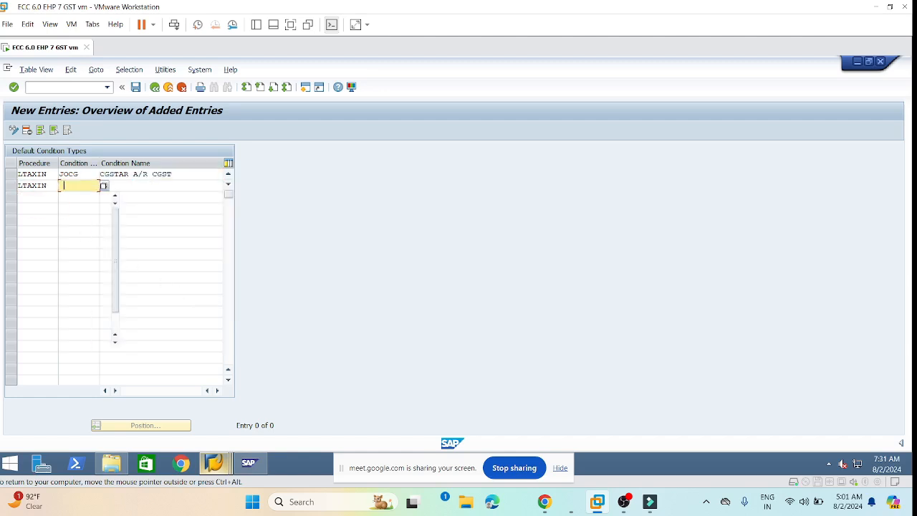
{"action": "left_click", "coordinate": [84, 220]}
{"action": "left_click", "coordinate": [141, 186]}
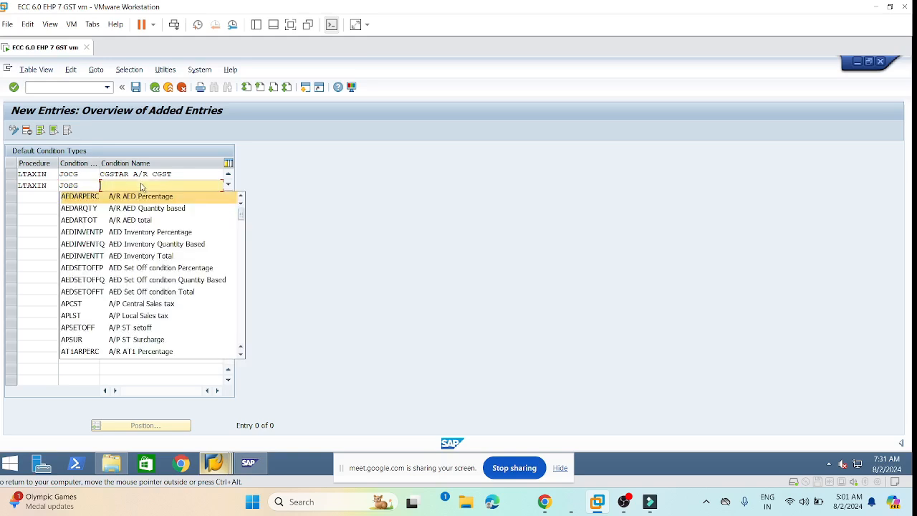
{"action": "scroll", "coordinate": [174, 351], "scroll_direction": "down", "scroll_amount": 20}
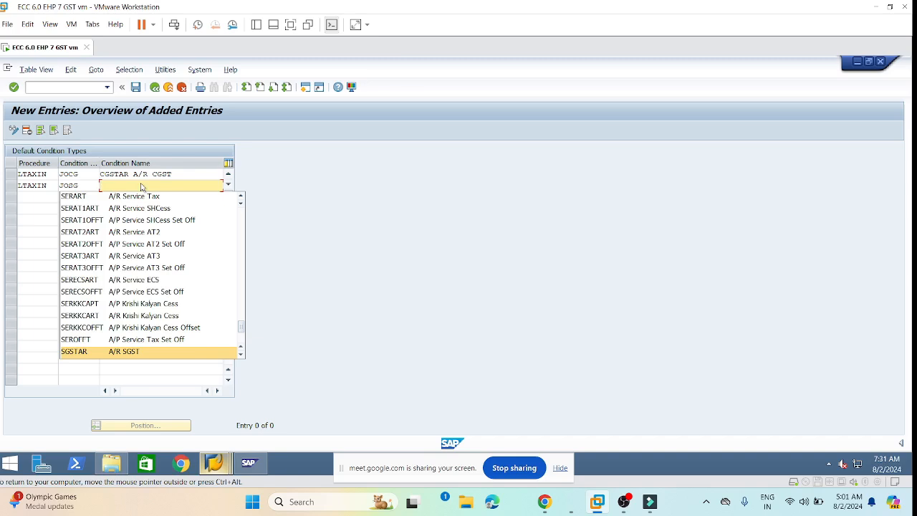
{"action": "left_click", "coordinate": [174, 352]}
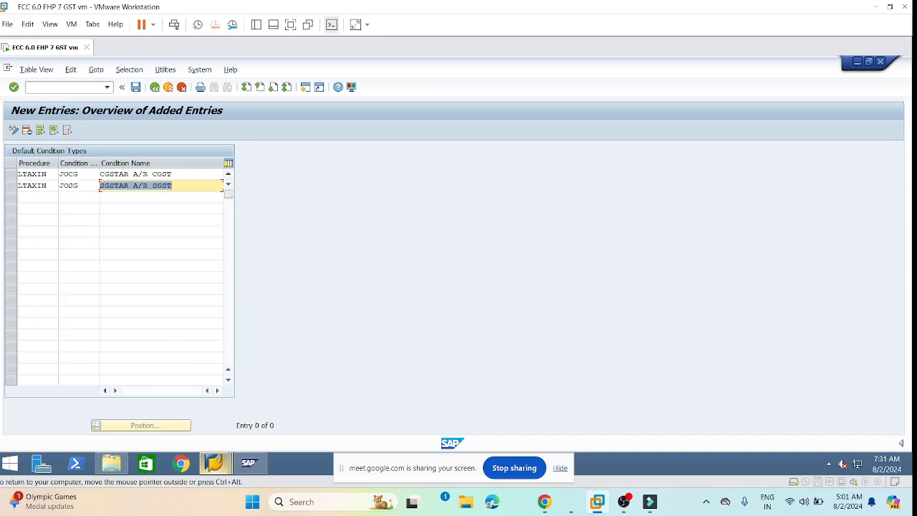
Step: Add a third entry for procedure LTAXIN with condition type JOIG and condition name IGSTAR A/R IGST
{"action": "left_click", "coordinate": [36, 196]}
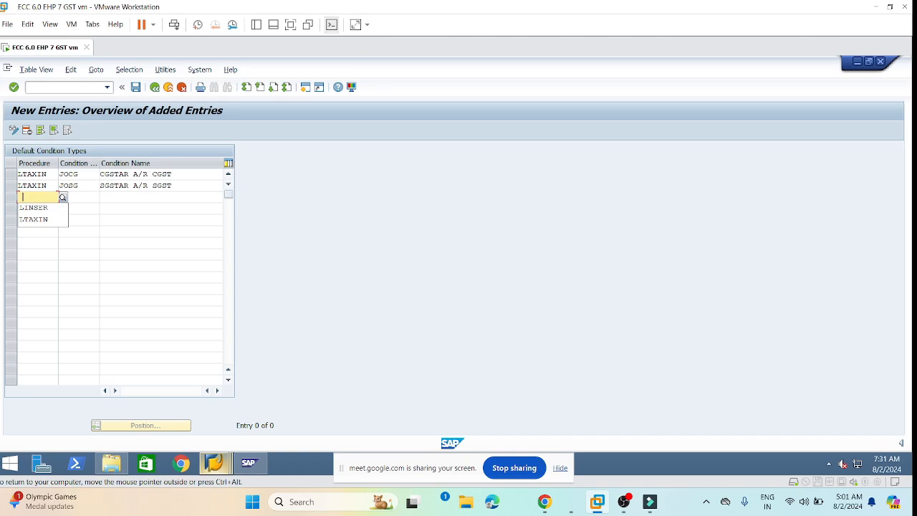
{"action": "left_click", "coordinate": [45, 220]}
{"action": "key", "text": "Tab"}
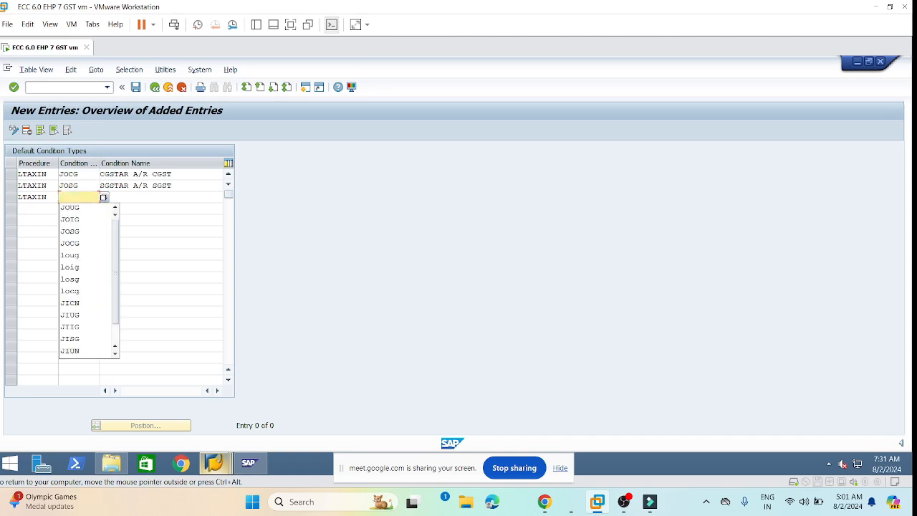
{"action": "left_click", "coordinate": [77, 221]}
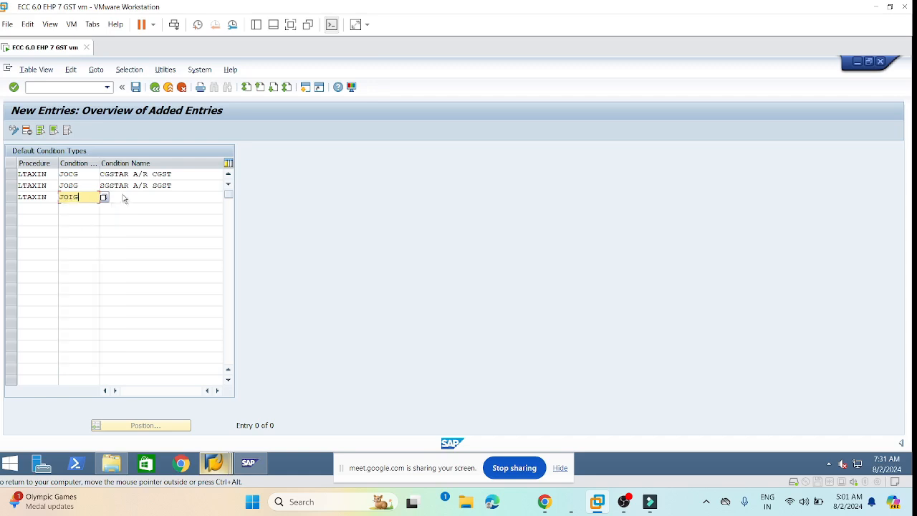
{"action": "left_click", "coordinate": [126, 198]}
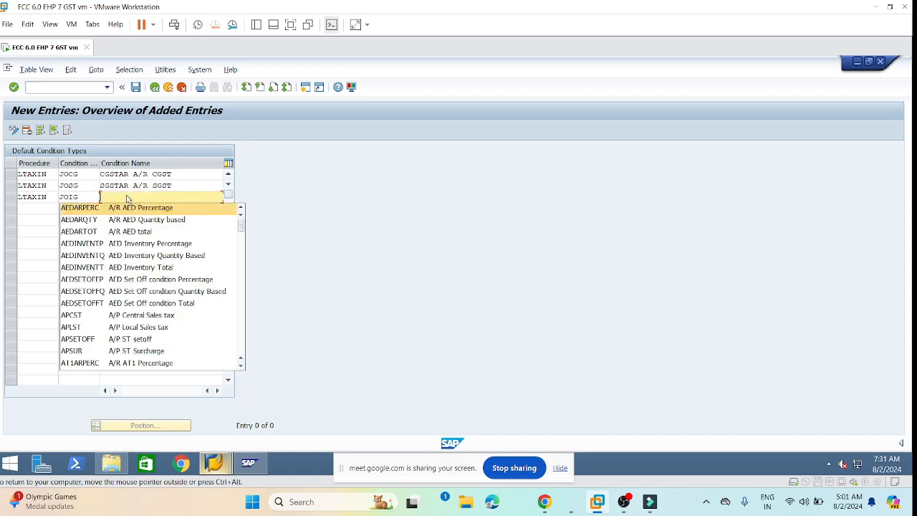
{"action": "key", "text": "i"}
{"action": "key", "text": "i"}
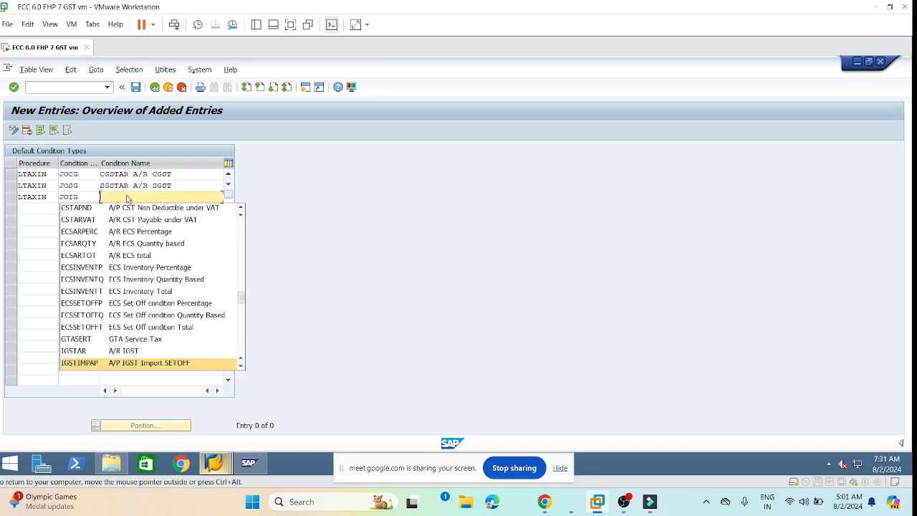
{"action": "left_click", "coordinate": [146, 351]}
Step: Add a fourth entry for procedure LTAXIN with condition type JOUG and condition name UTGSTAR A/R UTGST
{"action": "left_click", "coordinate": [34, 209]}
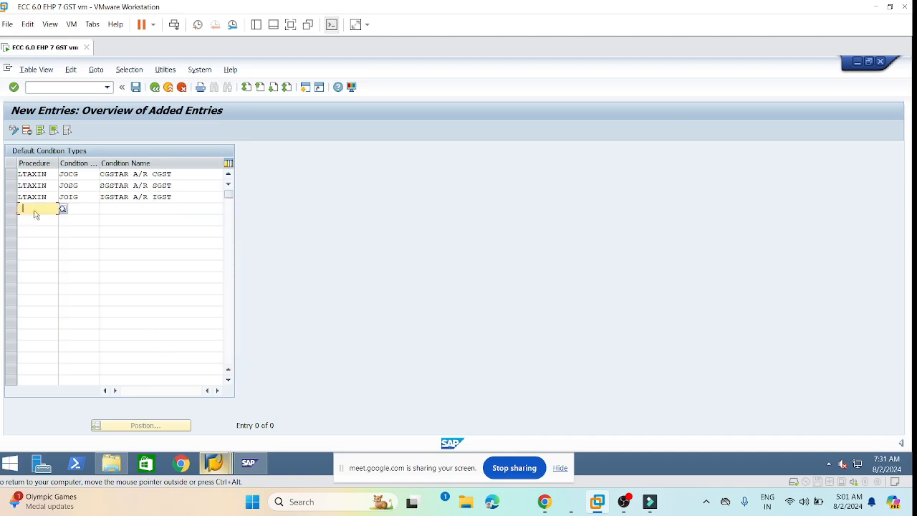
{"action": "left_click", "coordinate": [36, 219]}
{"action": "left_click_drag", "start_coordinate": [48, 209], "coordinate": [10, 206]}
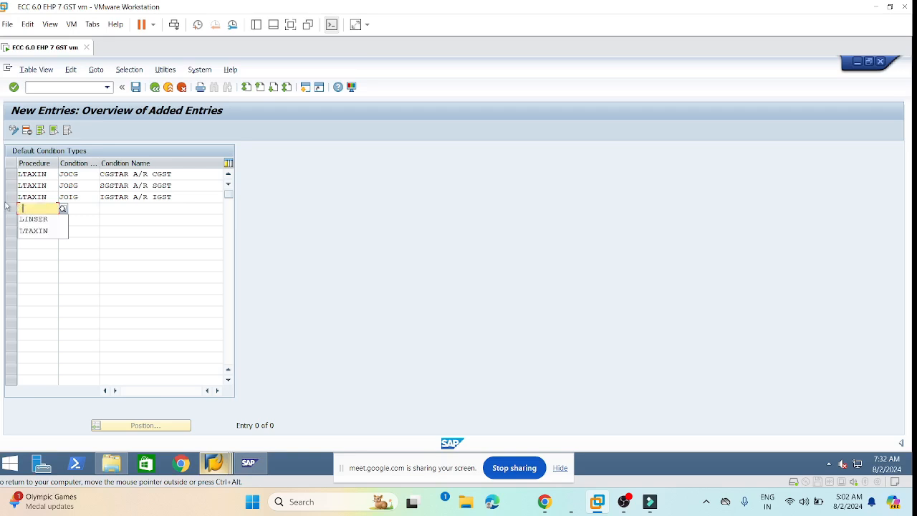
{"action": "left_click", "coordinate": [34, 231]}
{"action": "left_click", "coordinate": [79, 209]}
{"action": "left_click", "coordinate": [79, 220]}
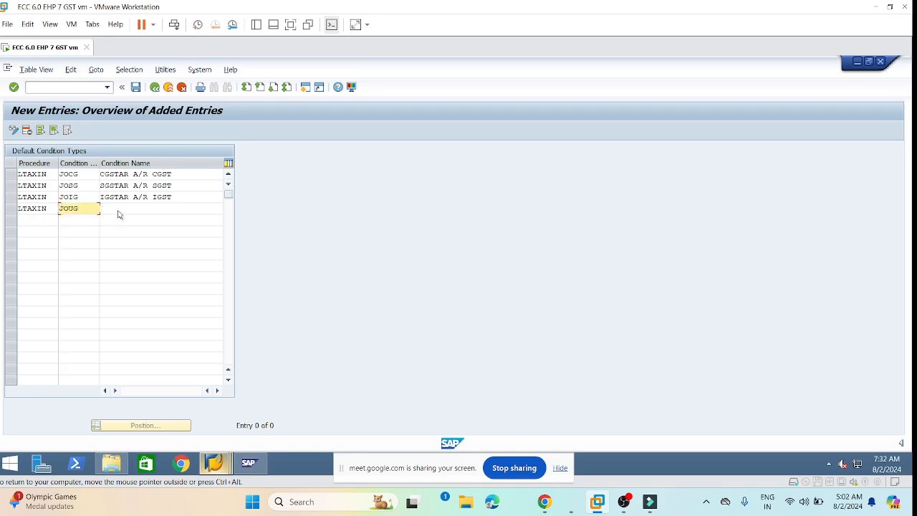
{"action": "left_click", "coordinate": [135, 209]}
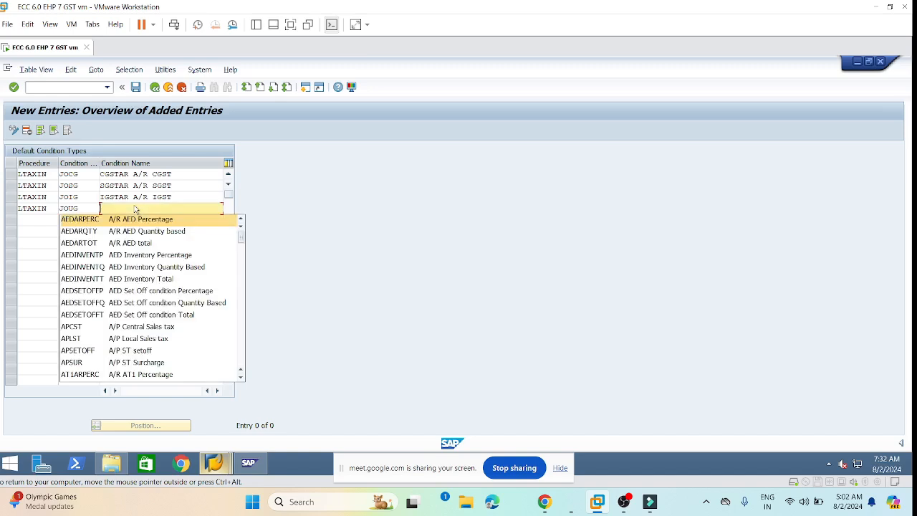
{"action": "type", "text": "ut"}
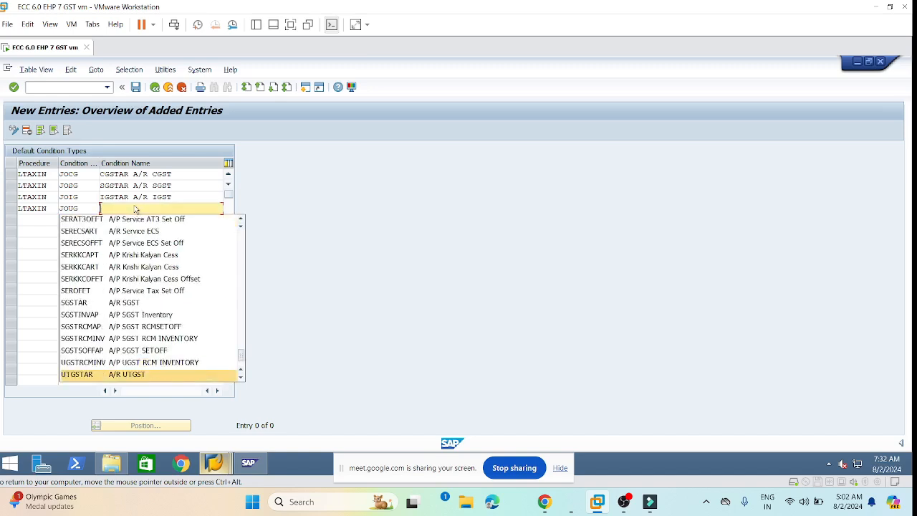
{"action": "left_click", "coordinate": [141, 375]}
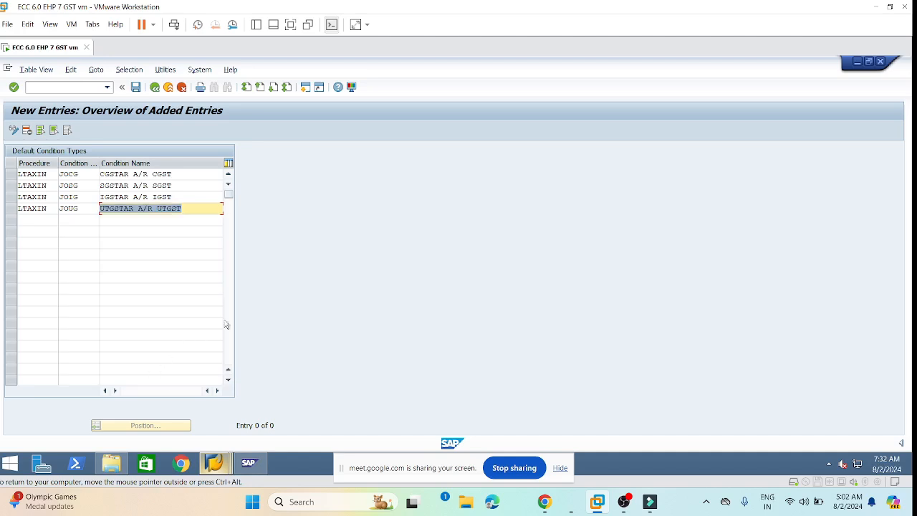
Step: Save the new LTAXIN default condition types under the proposed customizing request and exit table view maintenance
{"action": "left_click", "coordinate": [142, 231]}
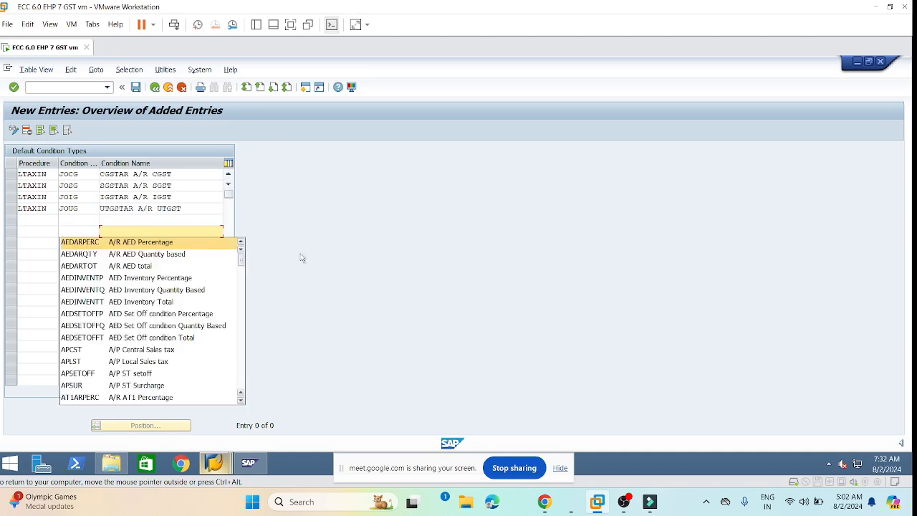
{"action": "key", "text": "Escape"}
{"action": "key", "text": "Return"}
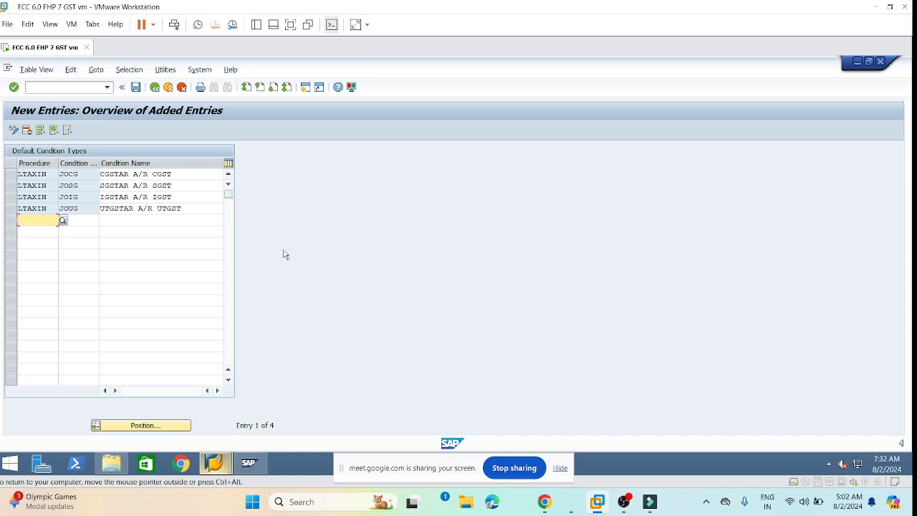
{"action": "left_click", "coordinate": [136, 86]}
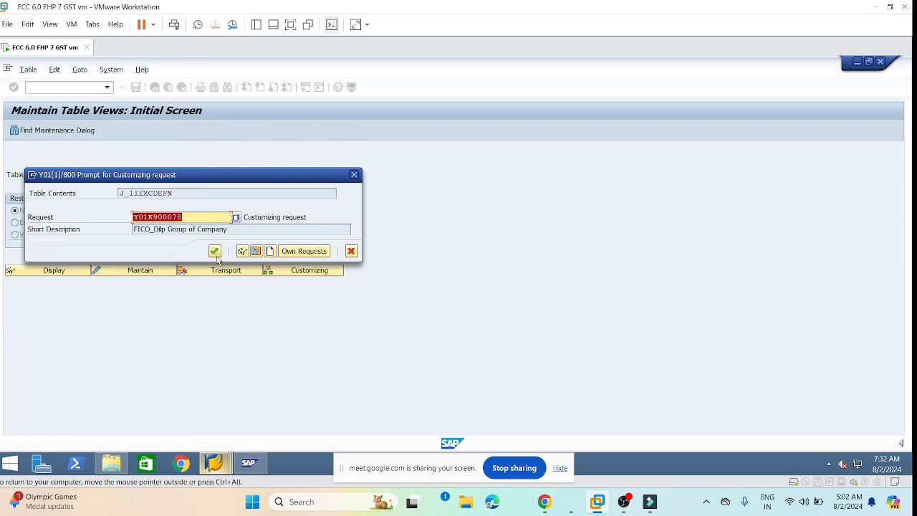
{"action": "left_click", "coordinate": [214, 252]}
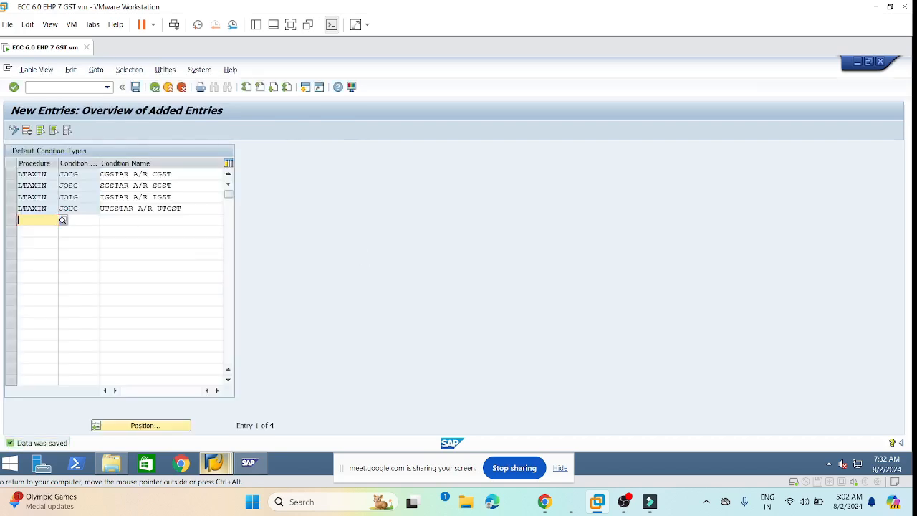
{"action": "left_click", "coordinate": [60, 231]}
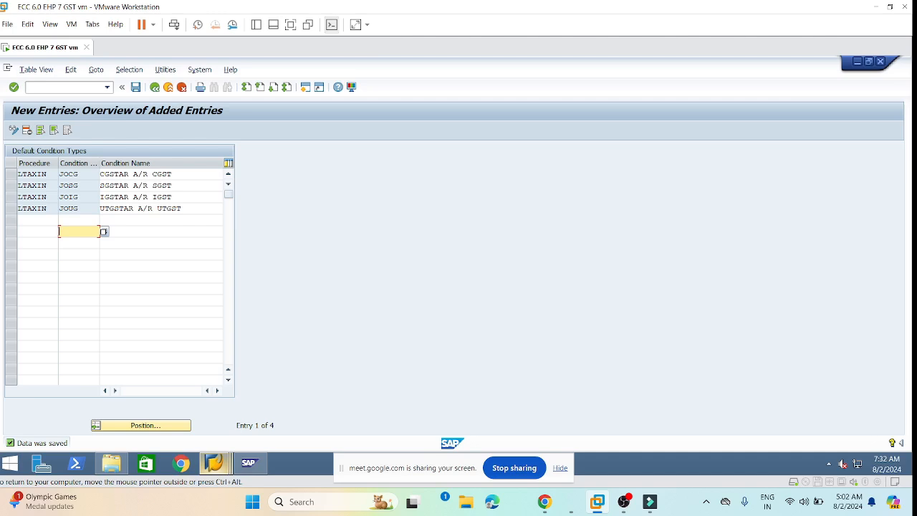
{"action": "left_click", "coordinate": [153, 88]}
{"action": "left_click", "coordinate": [155, 88]}
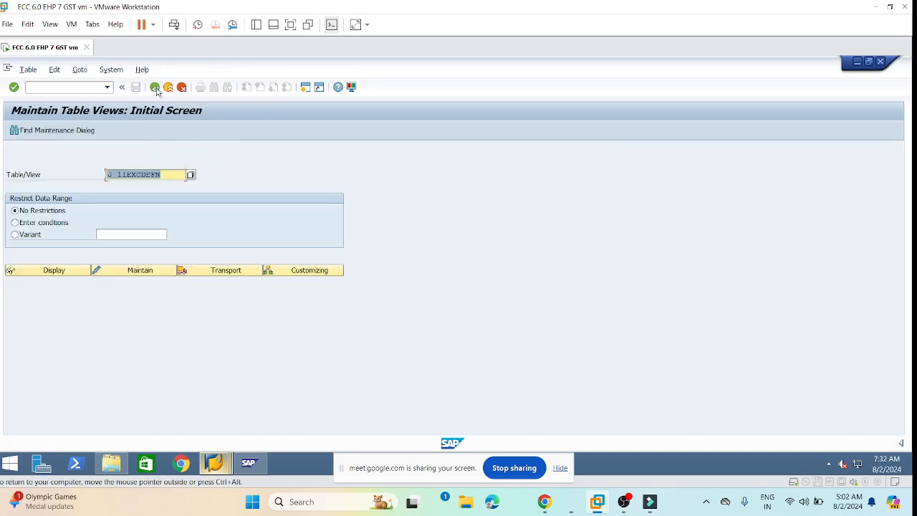
{"action": "left_click", "coordinate": [155, 87]}
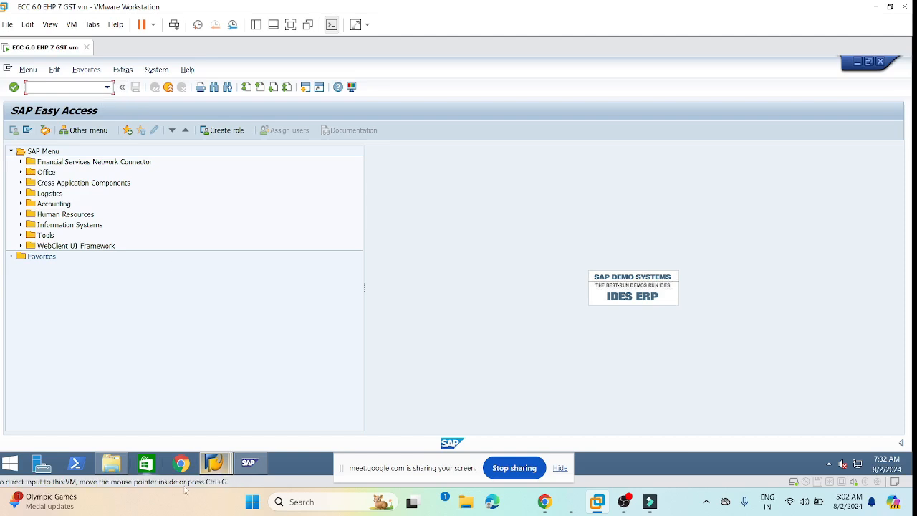
Step: Switch to the session showing the LTAXIN control data and go back out to the IMG structure
{"action": "mouse_move", "coordinate": [212, 466]}
{"action": "left_click", "coordinate": [229, 403]}
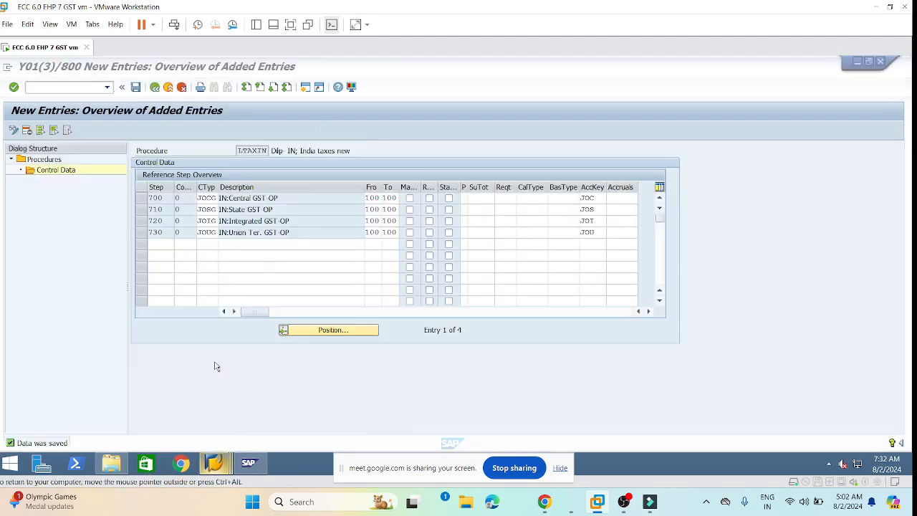
{"action": "left_click", "coordinate": [155, 88]}
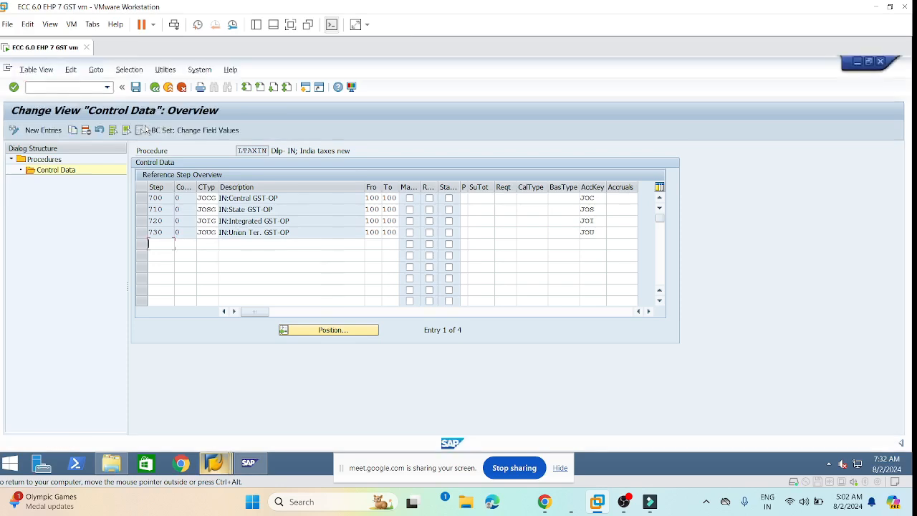
{"action": "left_click", "coordinate": [155, 87]}
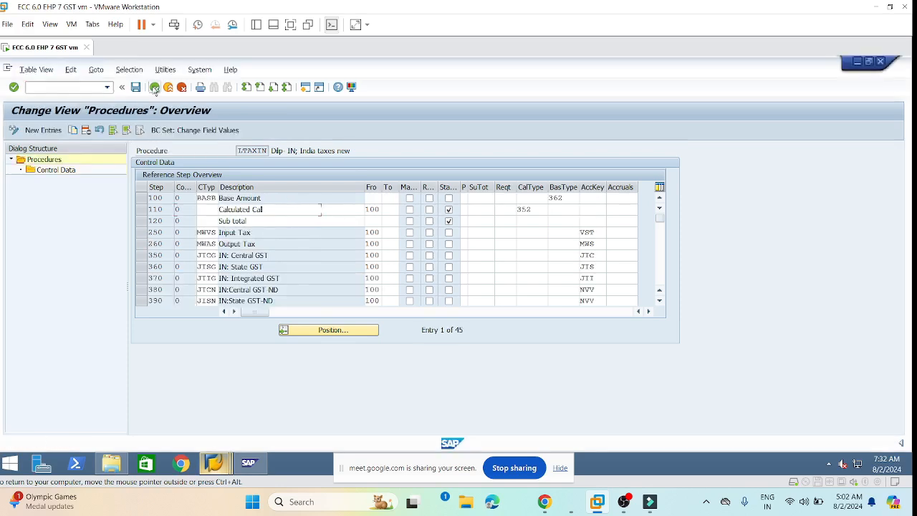
{"action": "left_click", "coordinate": [155, 87]}
{"action": "left_click", "coordinate": [155, 88]}
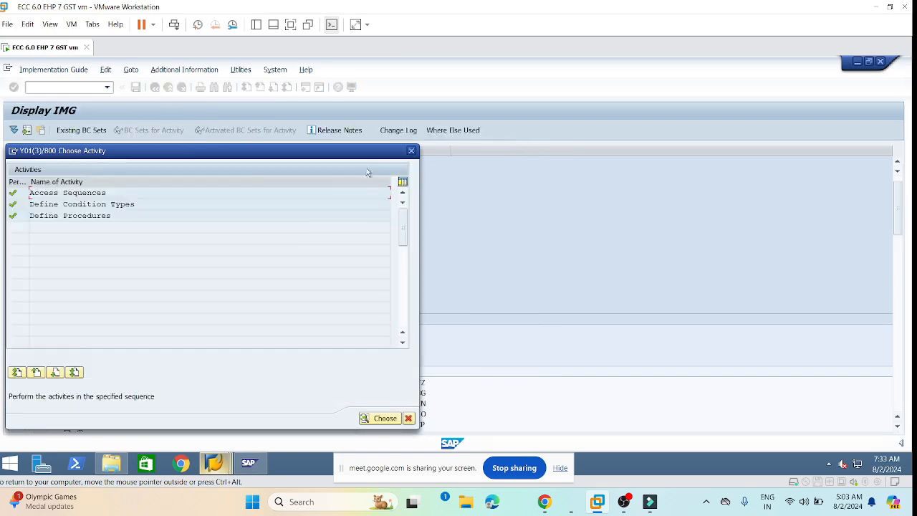
{"action": "left_click", "coordinate": [411, 151]}
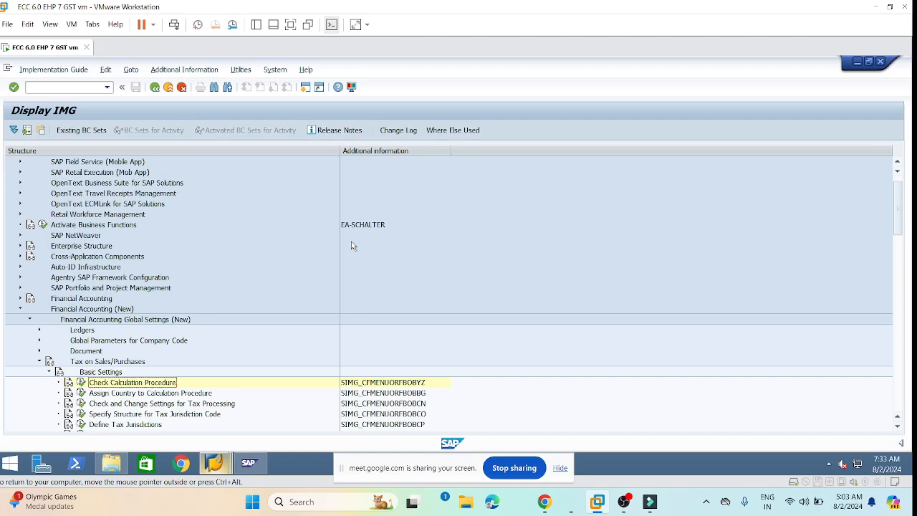
Step: Open the Assign Country to Calculation Procedure activity and position the country list at IN
{"action": "scroll", "coordinate": [404, 283], "scroll_direction": "down", "scroll_amount": 4}
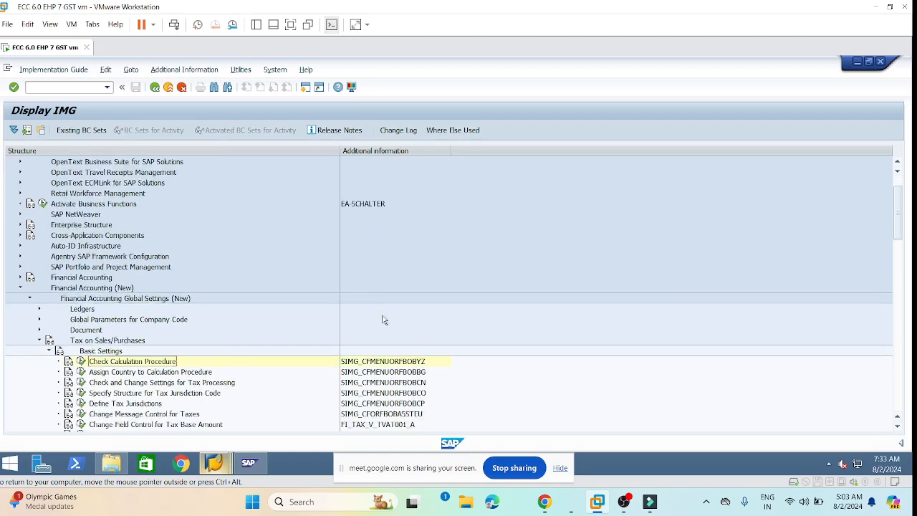
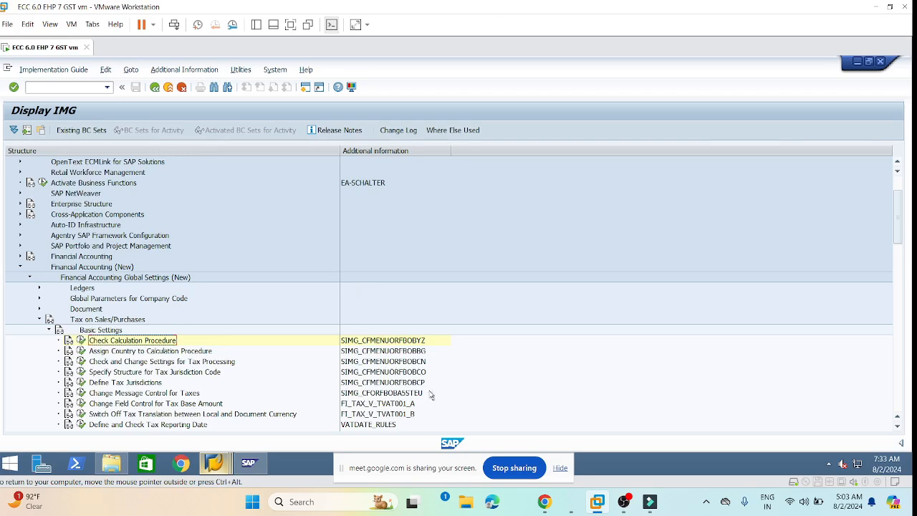
{"action": "left_click", "coordinate": [81, 351]}
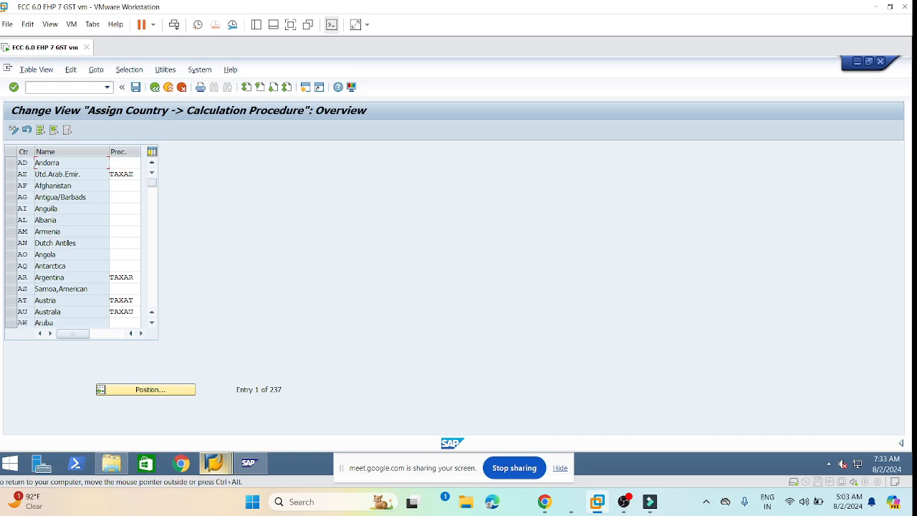
{"action": "left_click", "coordinate": [104, 390]}
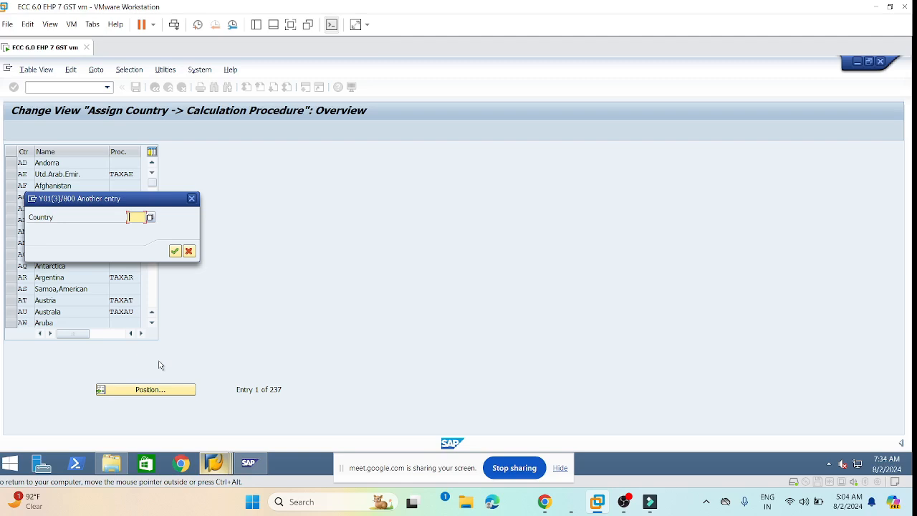
{"action": "type", "text": "IN"}
{"action": "key", "text": "Return"}
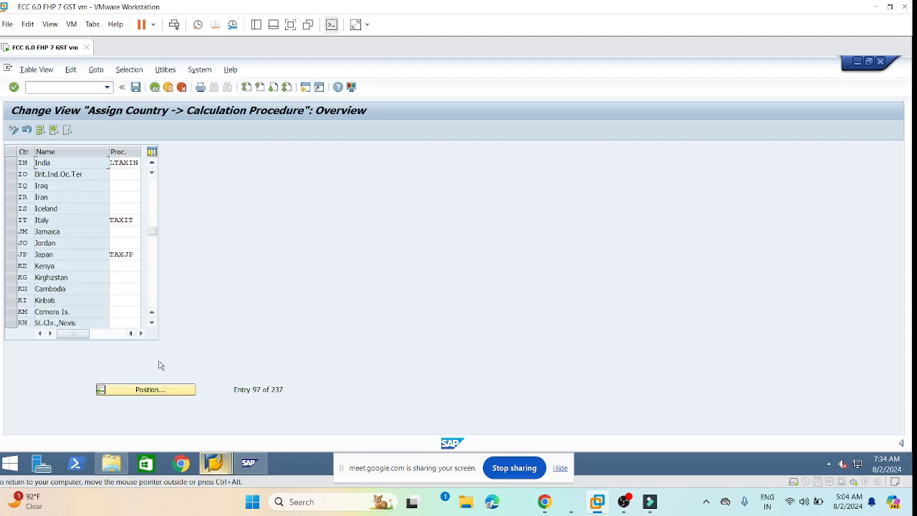
Step: Check which calculation procedure is assigned to India and return to the IMG structure
{"action": "left_click", "coordinate": [142, 174]}
{"action": "left_click", "coordinate": [51, 163]}
{"action": "double_click", "coordinate": [143, 162]}
{"action": "left_click", "coordinate": [143, 174]}
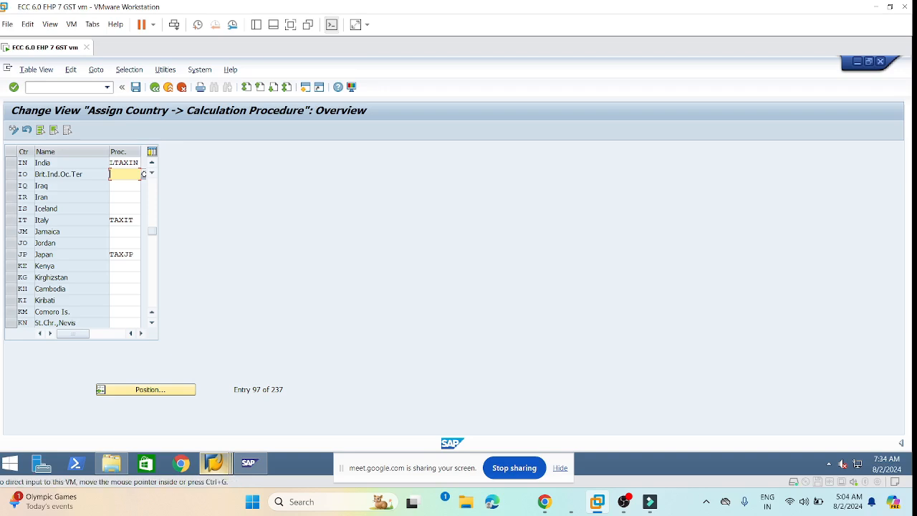
{"action": "left_click", "coordinate": [124, 163]}
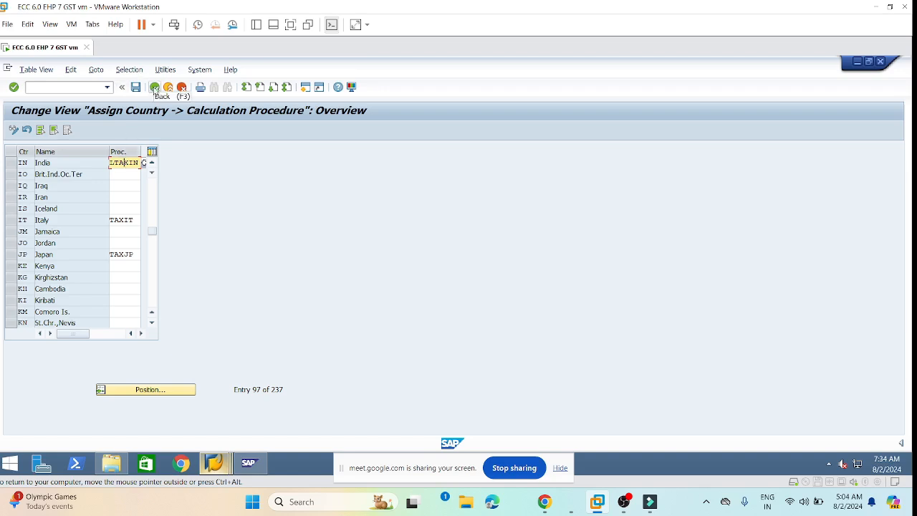
{"action": "left_click", "coordinate": [155, 87]}
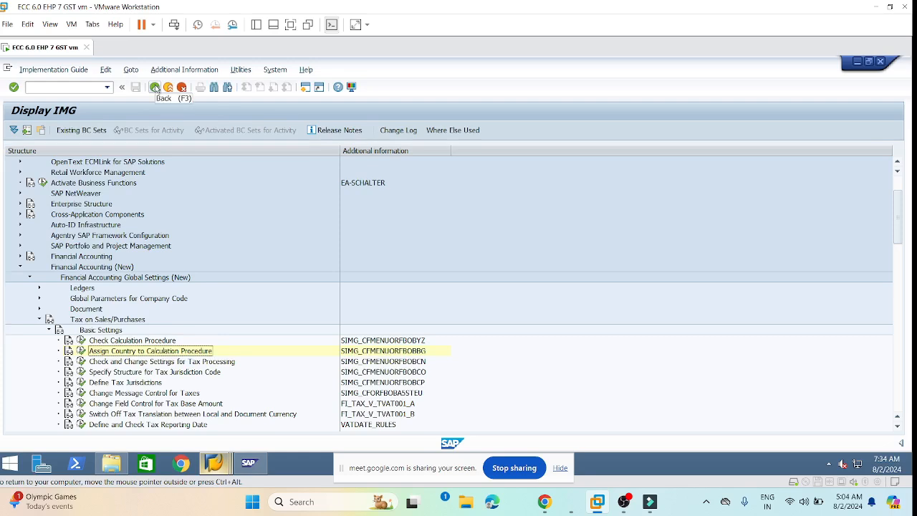
Step: Collapse Basic Settings, expand Calculation under Tax on Sales/Purchases, and select the Define Tax Codes for Sales and Purchases row
{"action": "scroll", "coordinate": [140, 341], "scroll_direction": "down", "scroll_amount": 1}
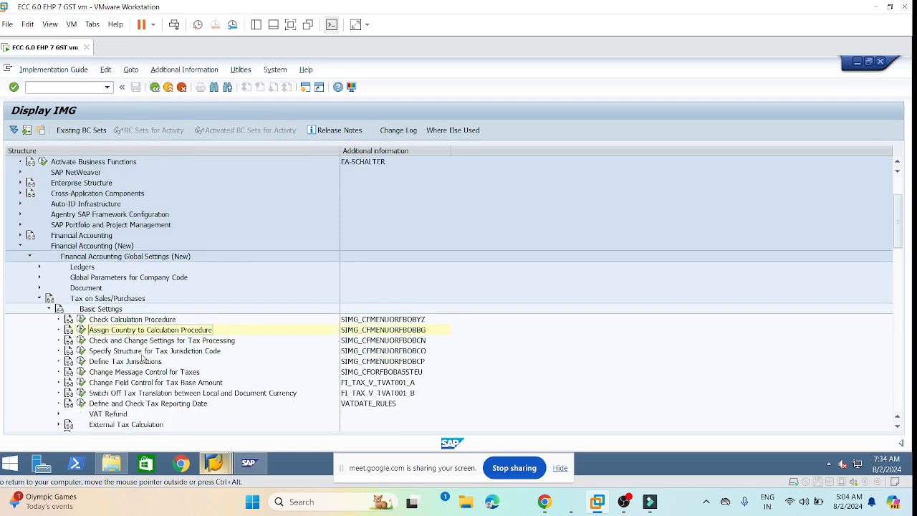
{"action": "left_click", "coordinate": [49, 309]}
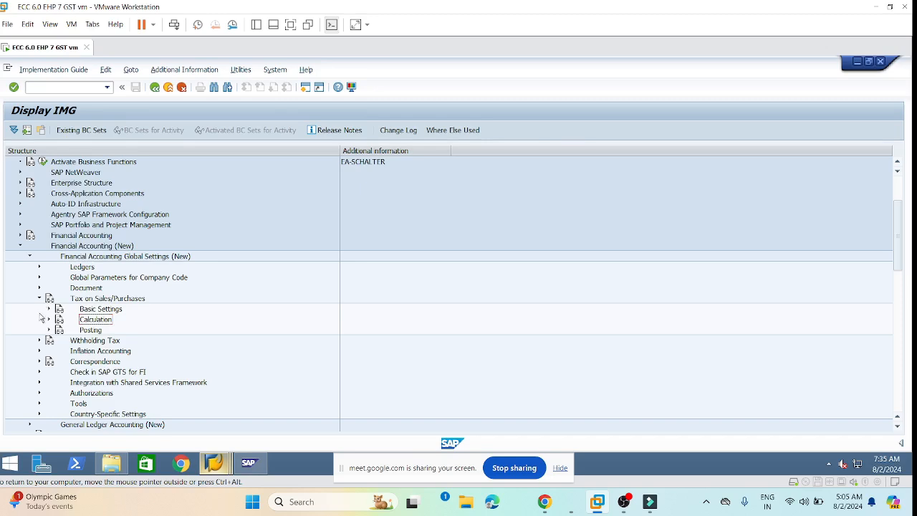
{"action": "left_click", "coordinate": [49, 319]}
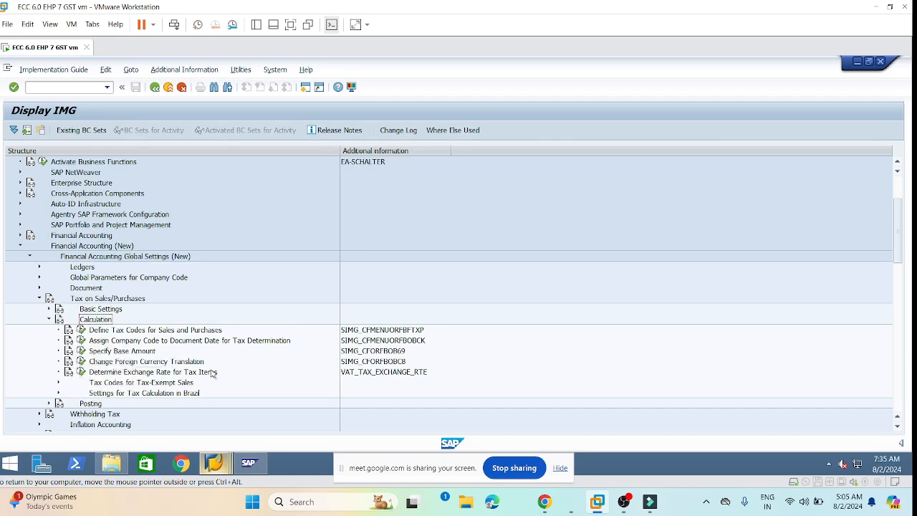
{"action": "scroll", "coordinate": [212, 372], "scroll_direction": "down", "scroll_amount": 2}
{"action": "left_click", "coordinate": [419, 289]}
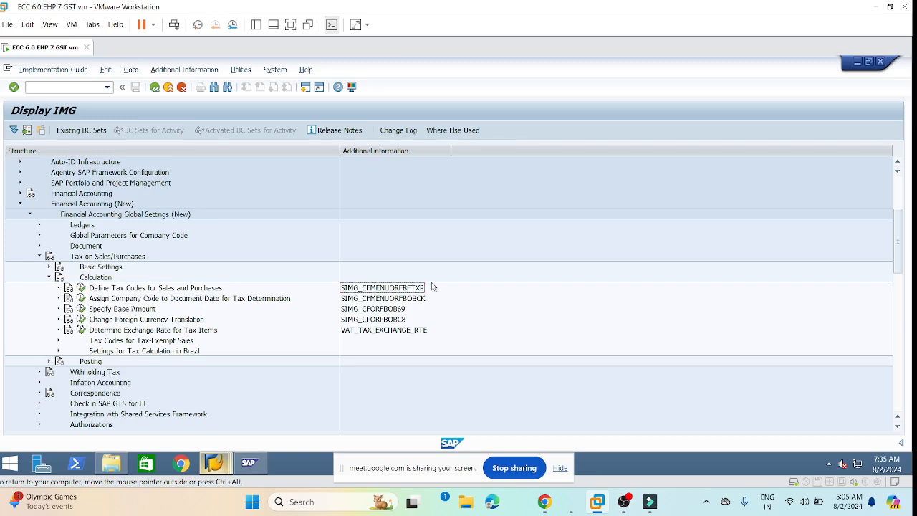
Step: Open the Define Tax Codes for Sales and Purchases activity for country IN
{"action": "left_click", "coordinate": [81, 288]}
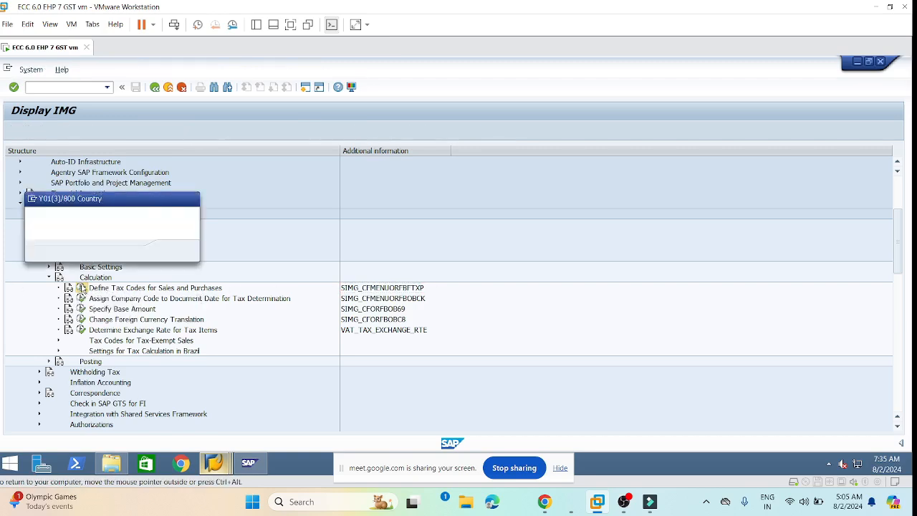
{"action": "left_click_drag", "start_coordinate": [114, 194], "coordinate": [374, 201]}
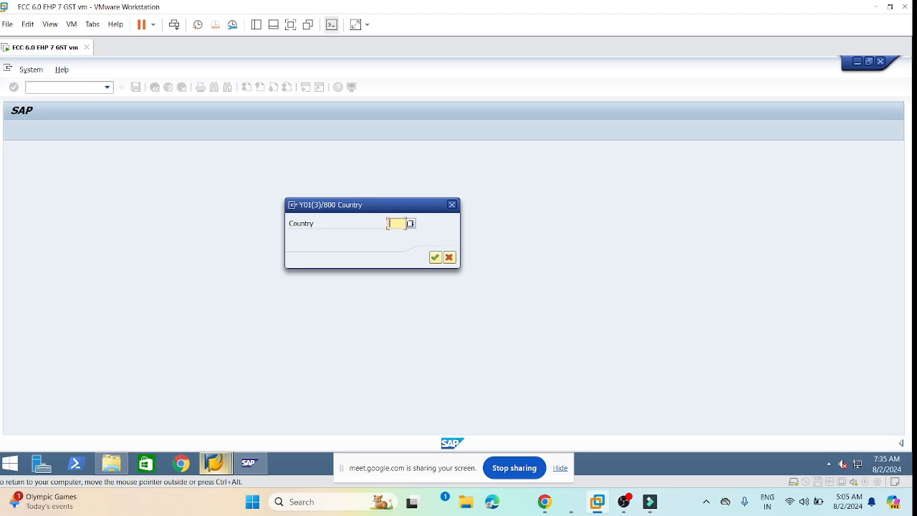
{"action": "type", "text": "in"}
{"action": "key", "text": "Return"}
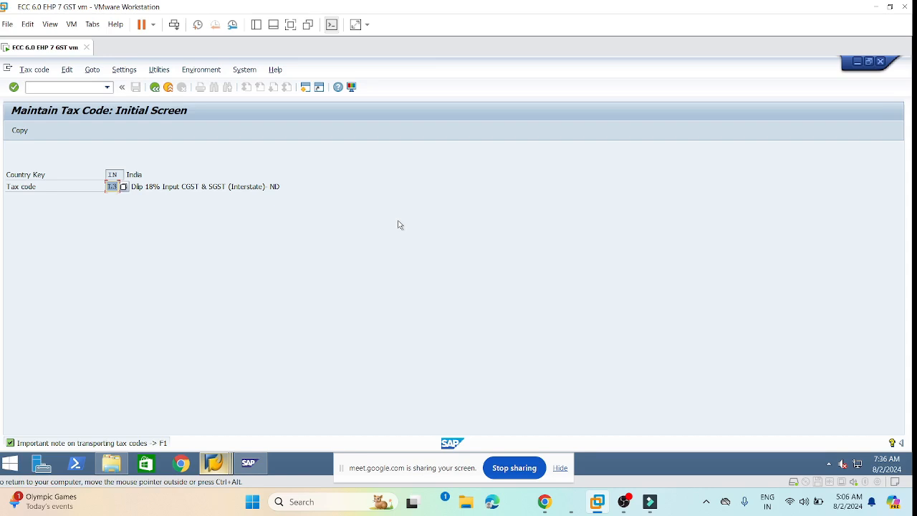
Step: Start a new tax code AA for India
{"action": "type", "text": "AA"}
{"action": "key", "text": "Return"}
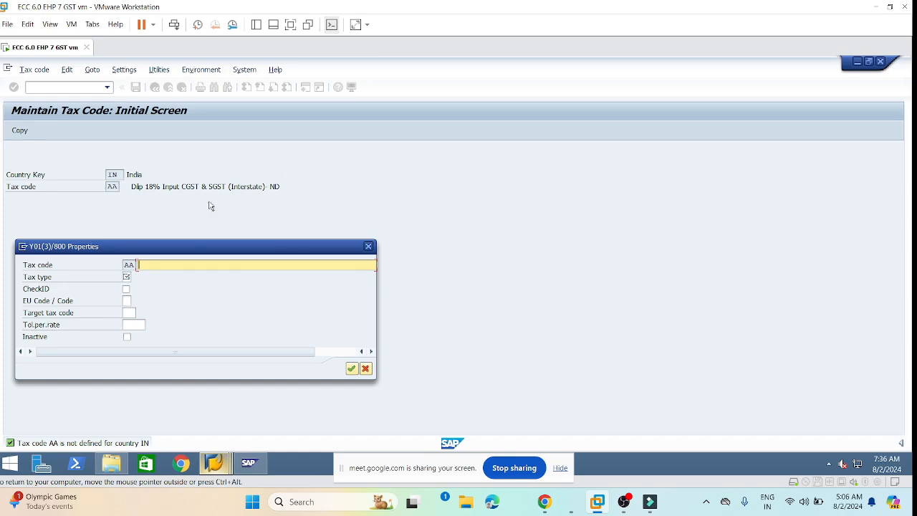
{"action": "left_click_drag", "start_coordinate": [216, 250], "coordinate": [528, 215]}
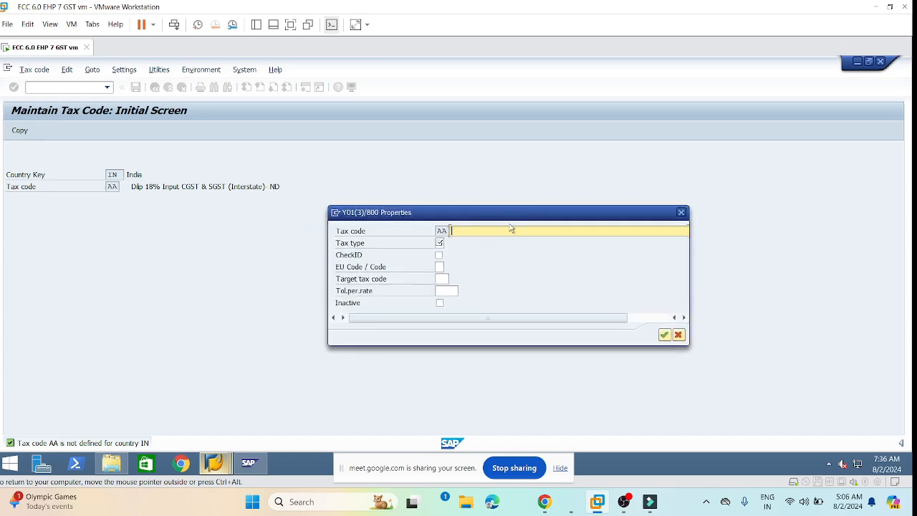
Step: Describe tax code AA with the owner's name followed by "18% Output CGST & SGST", adapting the earlier input tax description
{"action": "type", "text": "Dlip"}
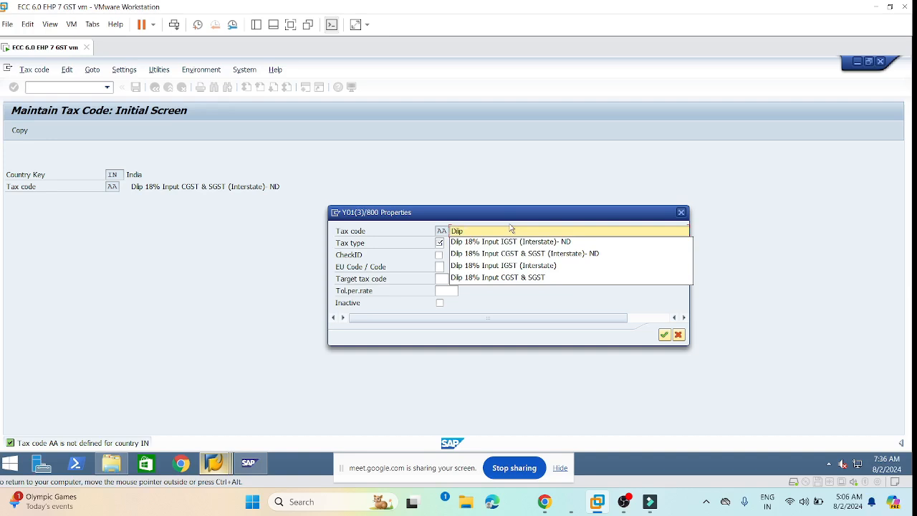
{"action": "key", "text": "Down"}
{"action": "key", "text": "Down"}
{"action": "key", "text": "Down"}
{"action": "key", "text": "Down"}
{"action": "key", "text": "Return"}
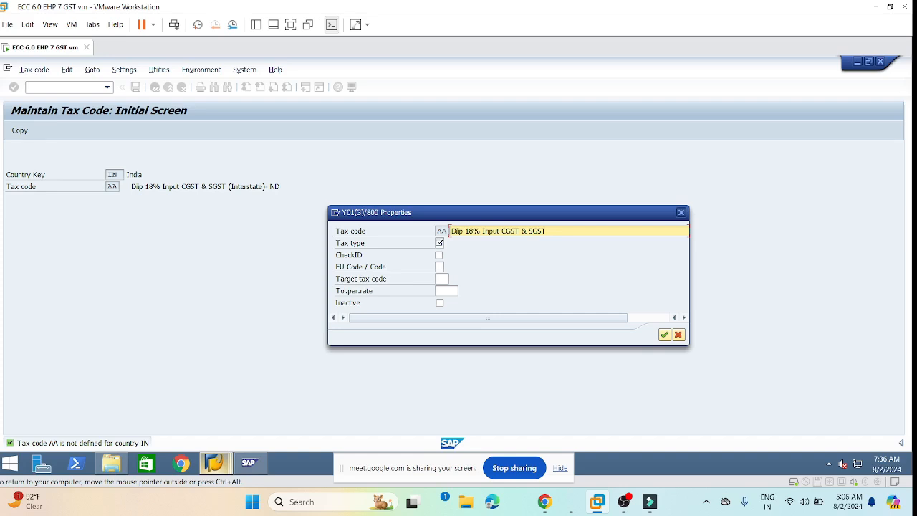
{"action": "key", "text": "Delete"}
{"action": "type", "text": "Ou"}
{"action": "key", "text": "Delete"}
{"action": "type", "text": "t"}
Step: Set tax type A (output tax) for tax code AA, accept its properties and save the code without percentage rates
{"action": "left_click", "coordinate": [440, 243]}
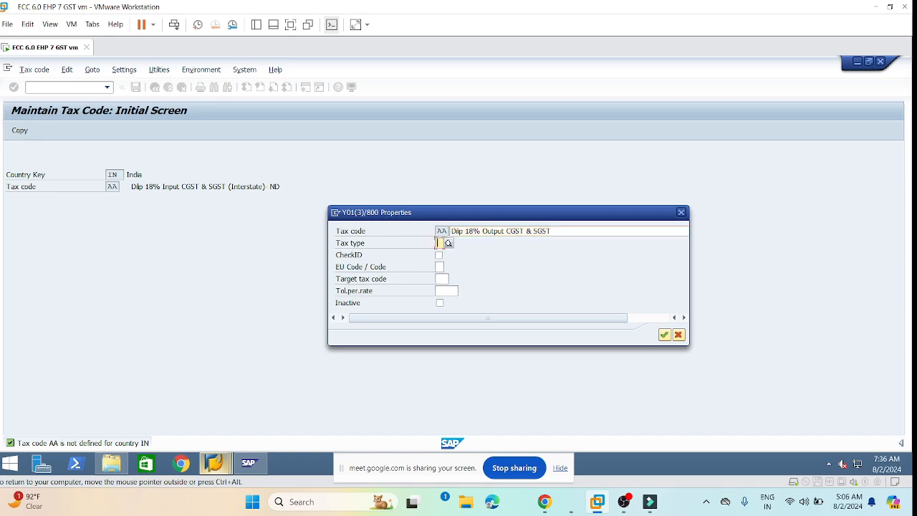
{"action": "type", "text": "A"}
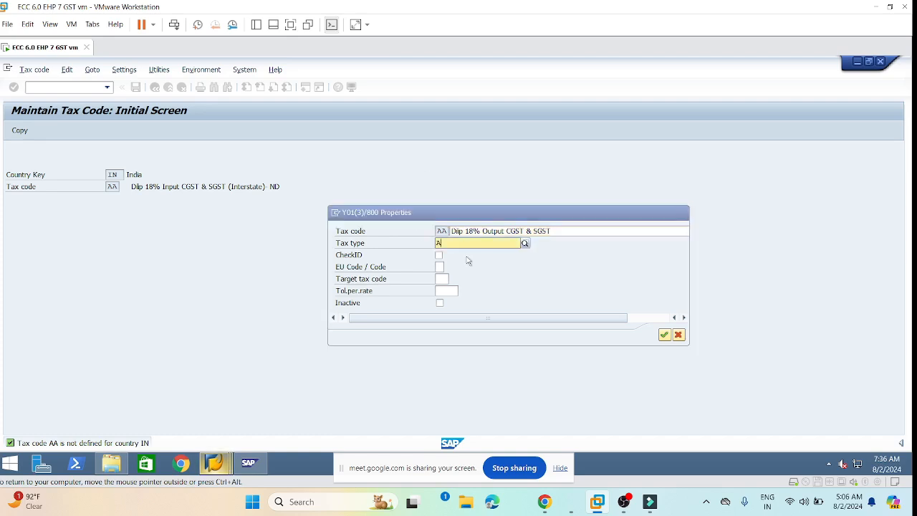
{"action": "left_click", "coordinate": [500, 266]}
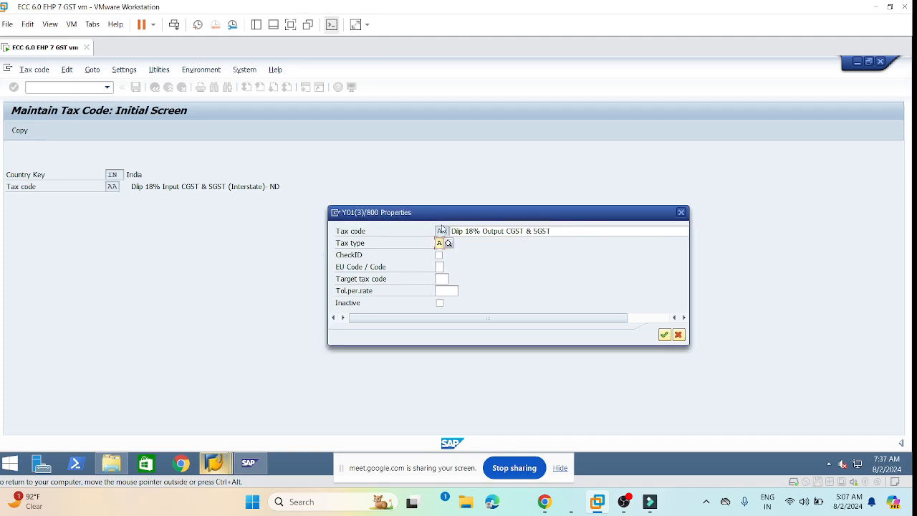
{"action": "left_click", "coordinate": [441, 231]}
{"action": "left_click", "coordinate": [440, 243]}
{"action": "key", "text": "Return"}
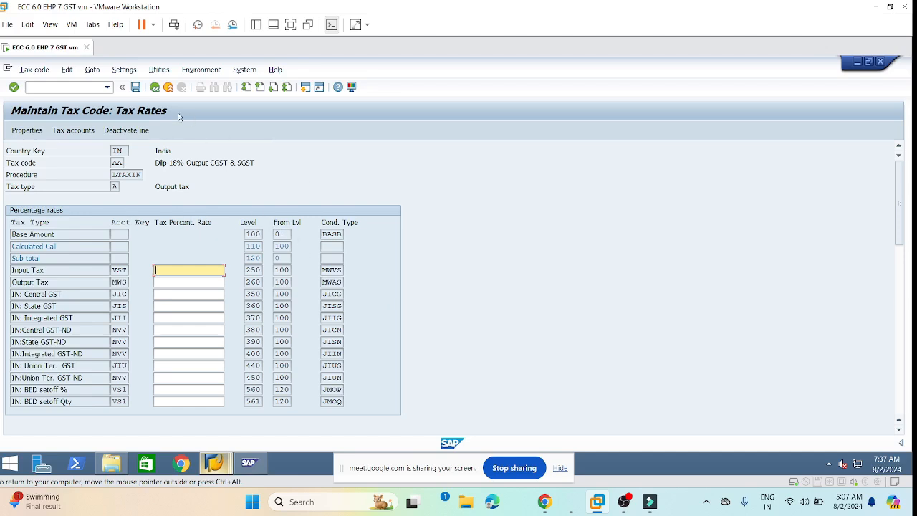
{"action": "left_click", "coordinate": [133, 88]}
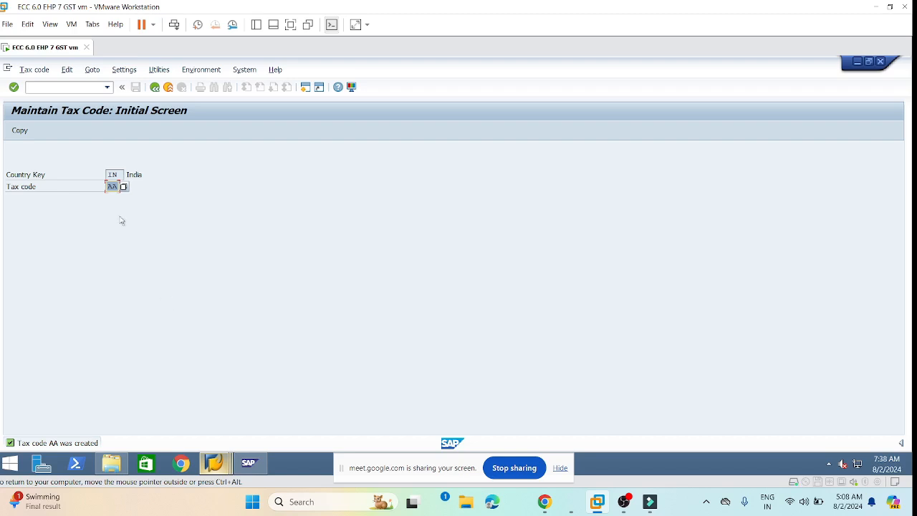
Step: Start a new tax code AB for India
{"action": "left_click", "coordinate": [115, 187]}
{"action": "key", "text": "BackSpace"}
{"action": "type", "text": "B"}
{"action": "key", "text": "Return"}
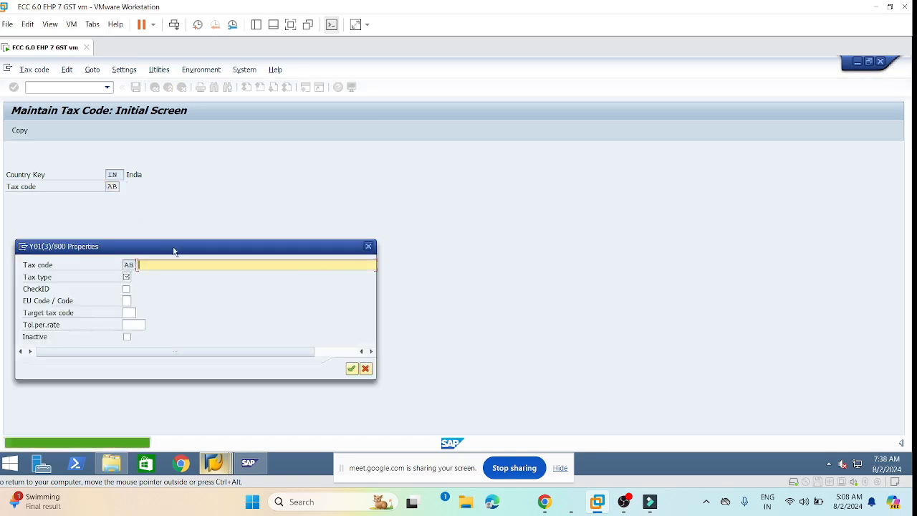
{"action": "left_click_drag", "start_coordinate": [227, 248], "coordinate": [455, 202]}
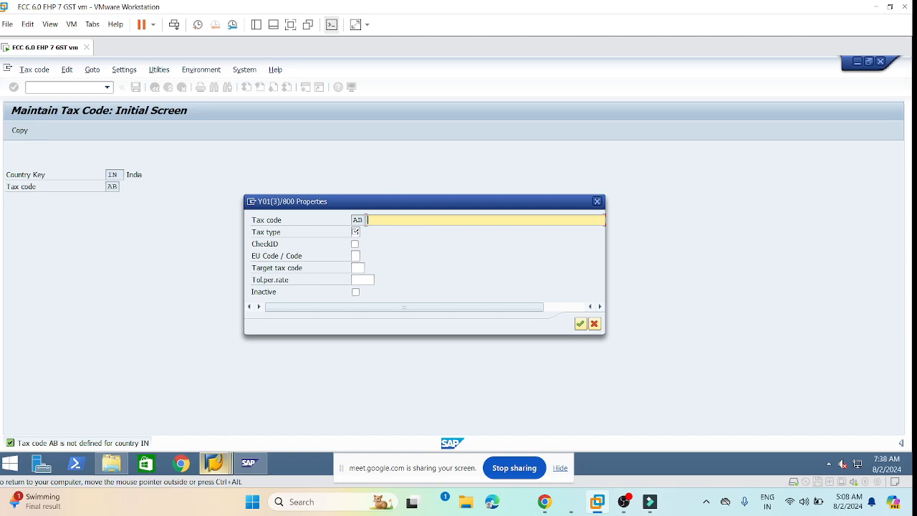
Step: Describe tax code AB with the owner's name followed by "28% Output CGST & SGST", reusing the earlier CGST & SGST description
{"action": "left_click", "coordinate": [366, 220]}
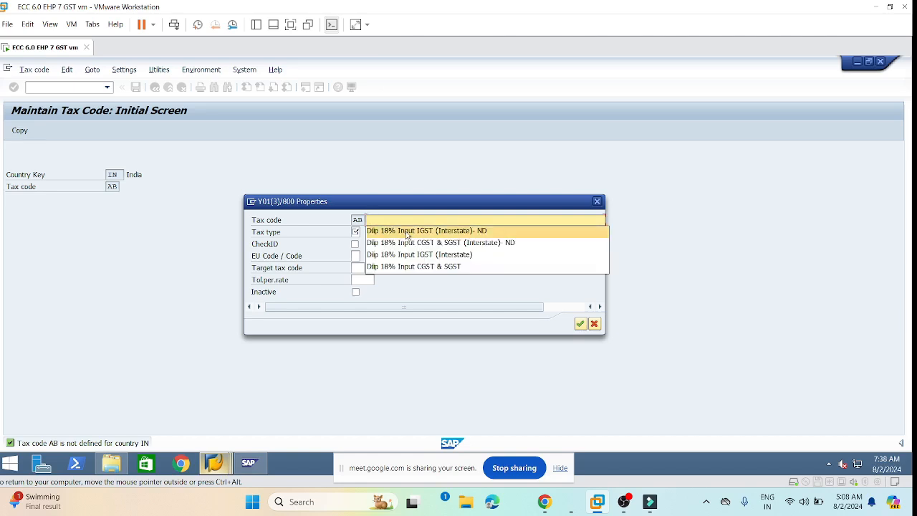
{"action": "left_click", "coordinate": [410, 269]}
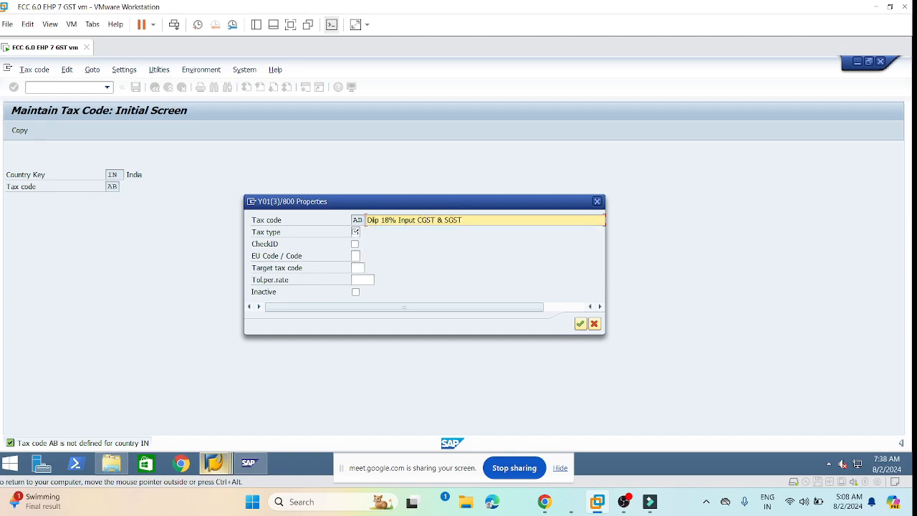
{"action": "key", "text": "BackSpace"}
{"action": "type", "text": "1"}
{"action": "key", "text": "BackSpace"}
{"action": "type", "text": "2"}
{"action": "key", "text": "Delete"}
{"action": "key", "text": "Delete"}
{"action": "type", "text": "Out"}
Step: Assign output tax type A to tax code AB and save the code with its rates left blank
{"action": "left_click", "coordinate": [358, 232]}
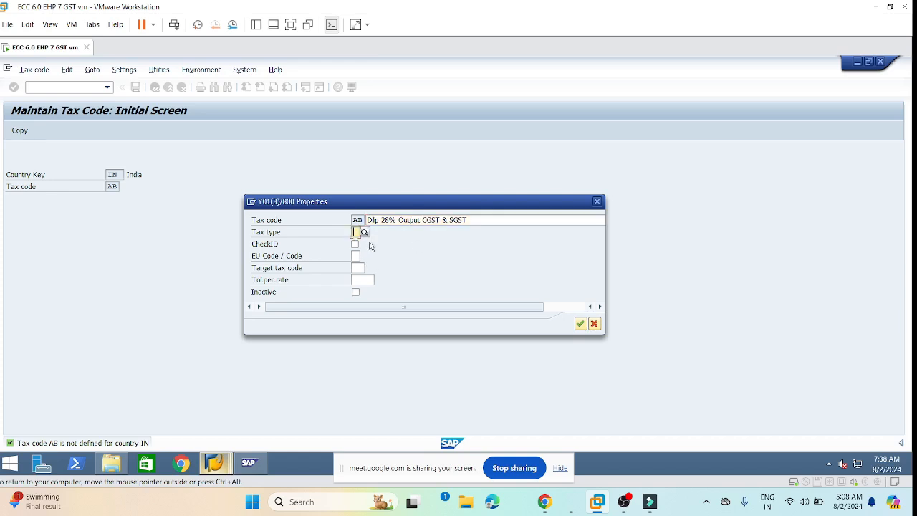
{"action": "key", "text": "F4"}
{"action": "left_click", "coordinate": [427, 255]}
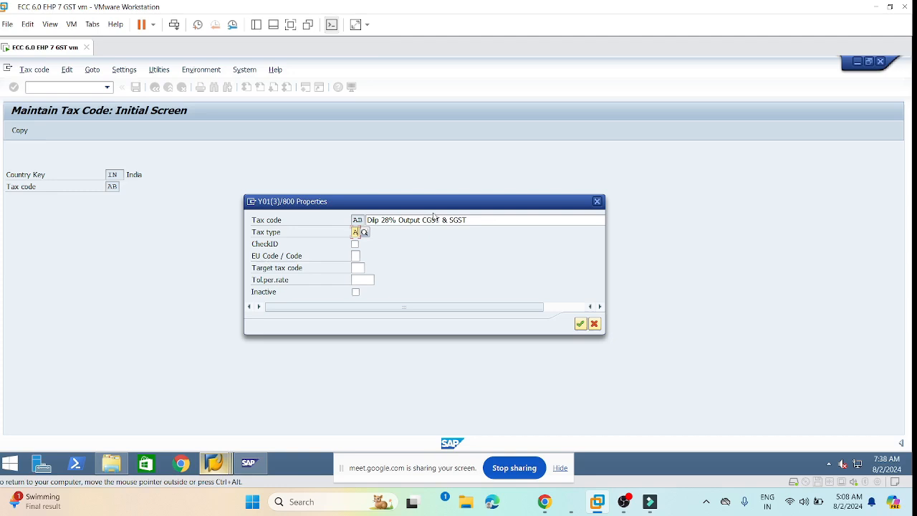
{"action": "key", "text": "Return"}
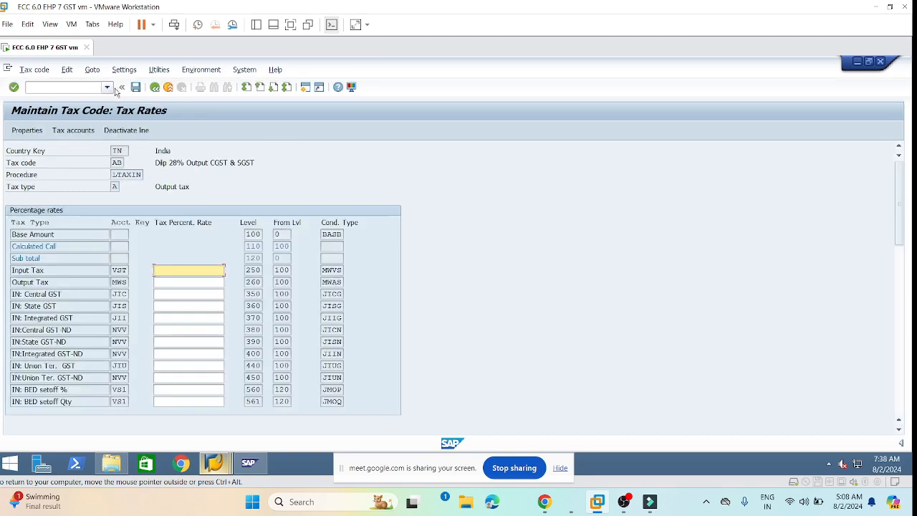
{"action": "left_click", "coordinate": [136, 86]}
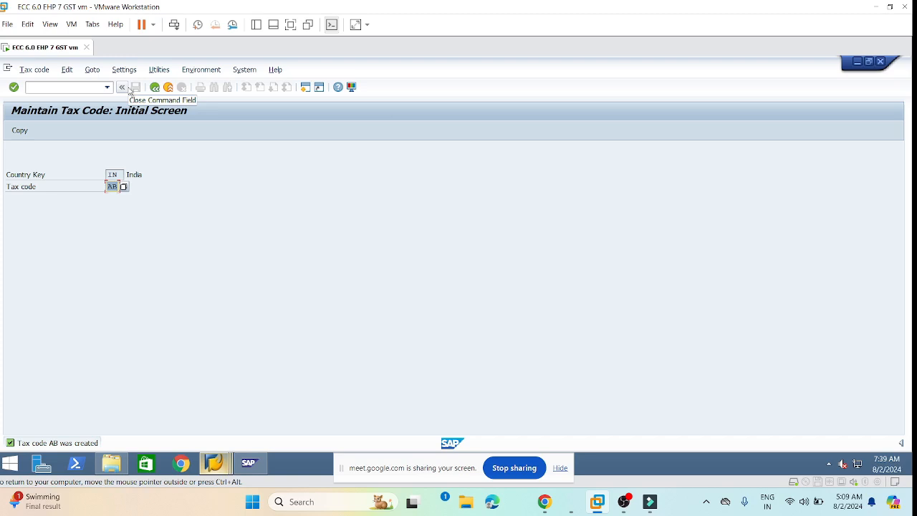
Step: Start a new tax code AC for India
{"action": "type", "text": "A"}
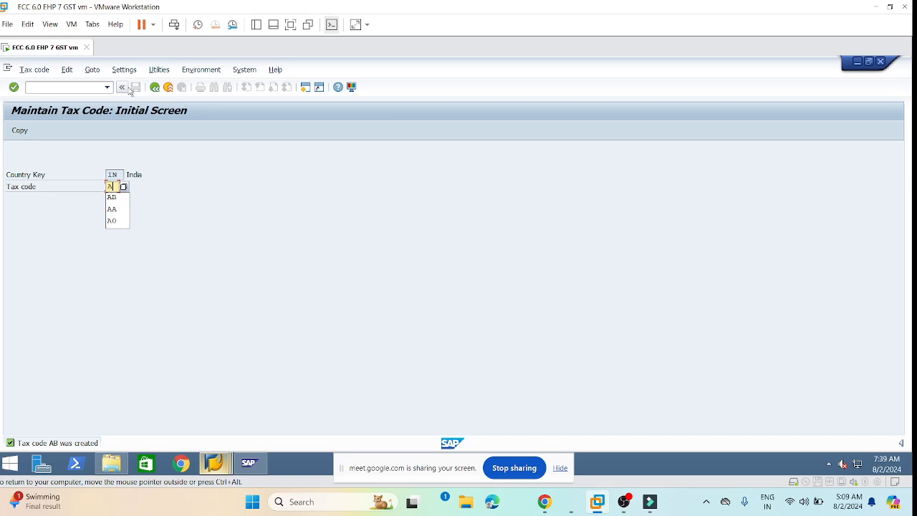
{"action": "type", "text": "C"}
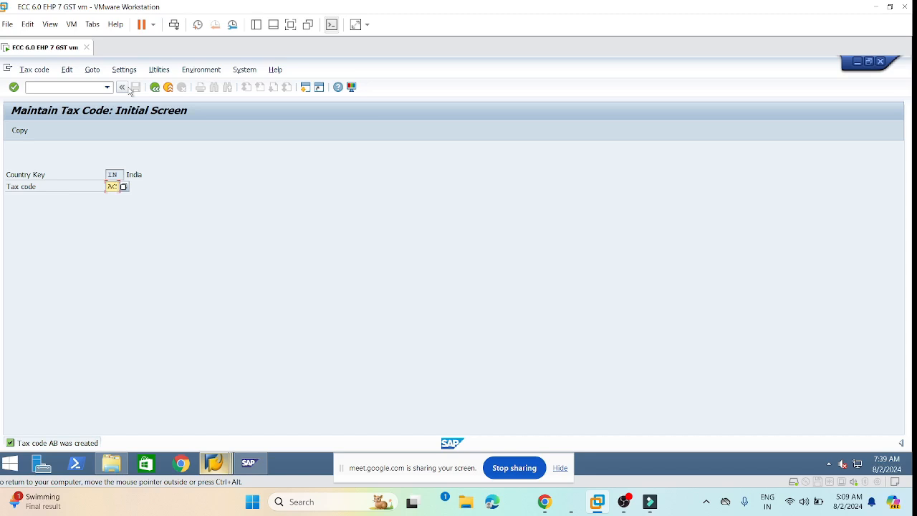
{"action": "key", "text": "Return"}
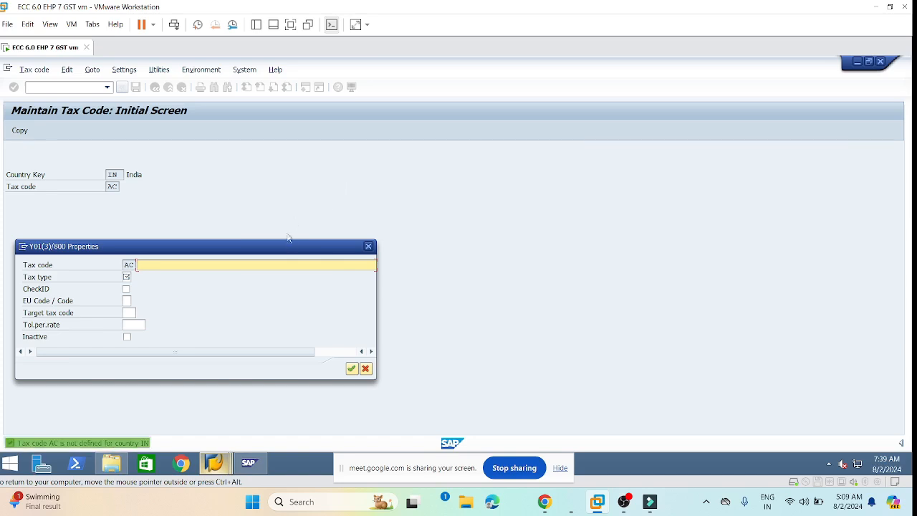
{"action": "left_click_drag", "start_coordinate": [287, 247], "coordinate": [526, 192]}
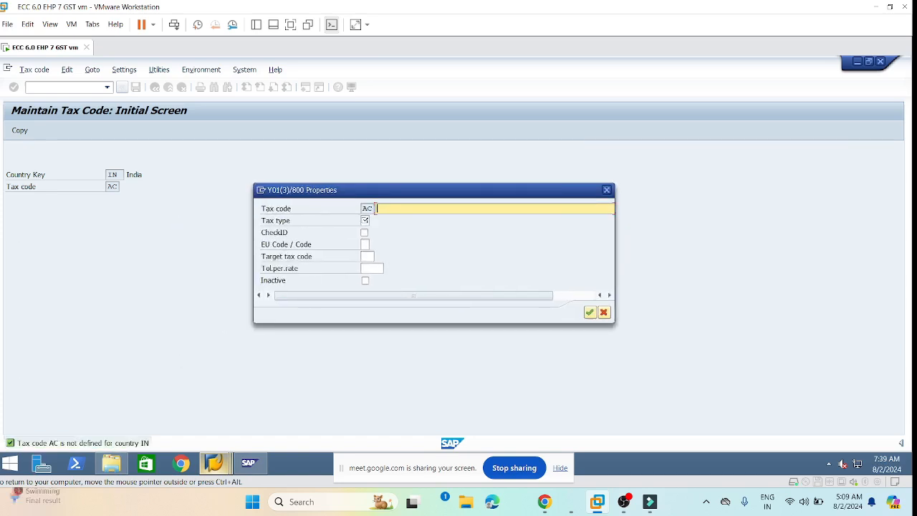
Step: Describe tax code AC with the owner's name followed by "18% Output IGST (Interstate)", adapting the earlier input IGST description
{"action": "left_click", "coordinate": [375, 208]}
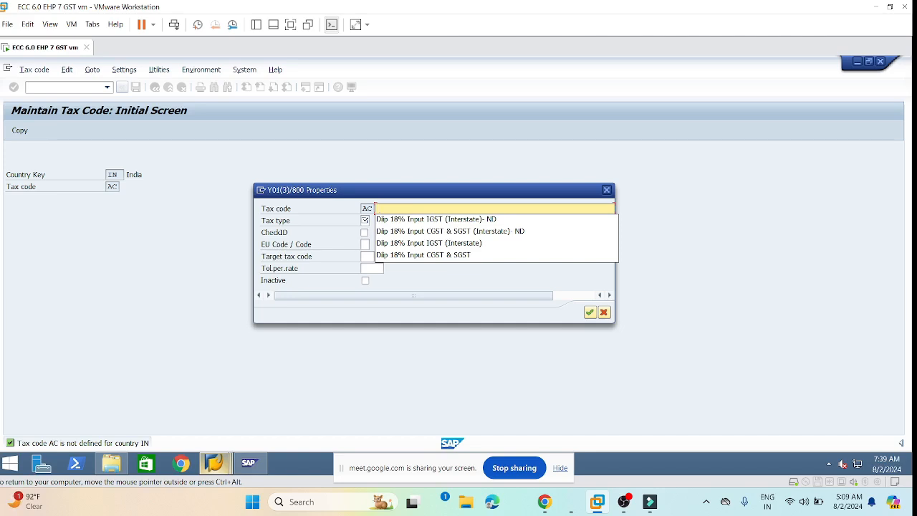
{"action": "left_click", "coordinate": [430, 244]}
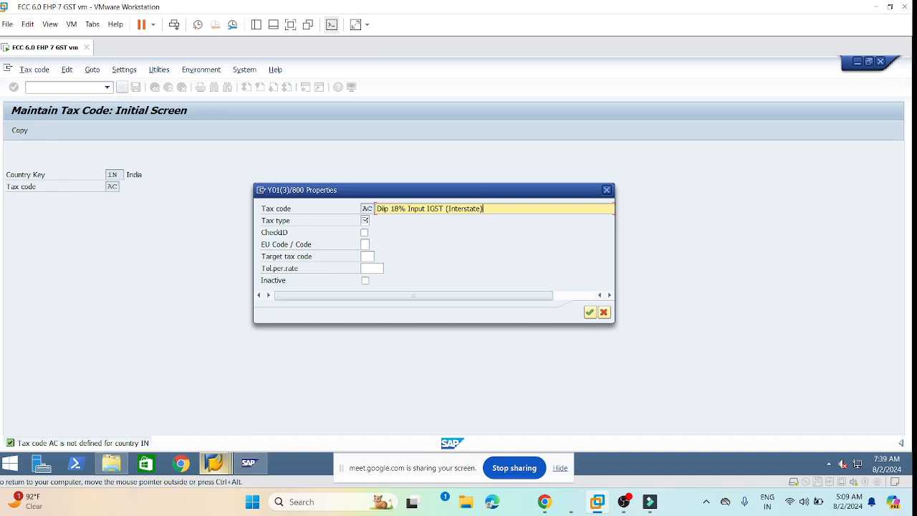
{"action": "left_click", "coordinate": [408, 208]}
{"action": "key", "text": "Delete"}
{"action": "key", "text": "Delete"}
{"action": "type", "text": "Out"}
Step: Assign output tax type A to tax code AC and save the code with its rates left blank
{"action": "left_click", "coordinate": [365, 221]}
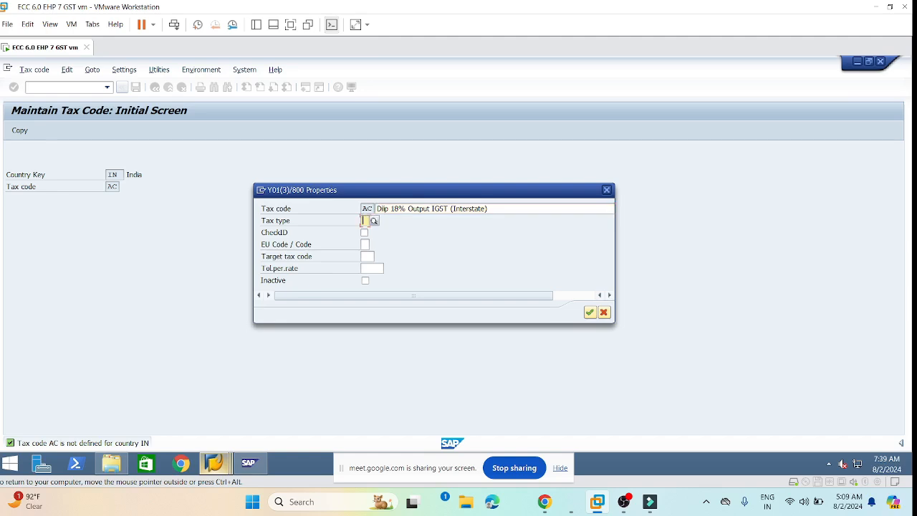
{"action": "key", "text": "F4"}
{"action": "left_click", "coordinate": [420, 244]}
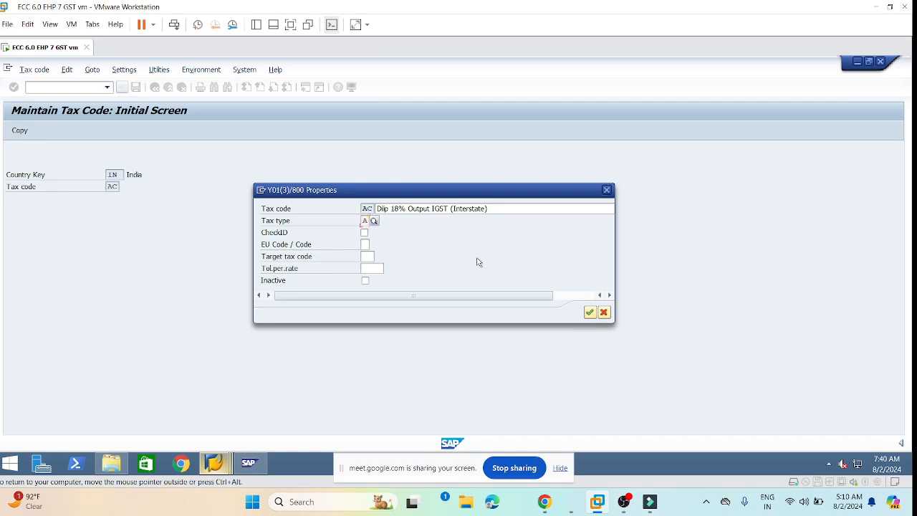
{"action": "key", "text": "Return"}
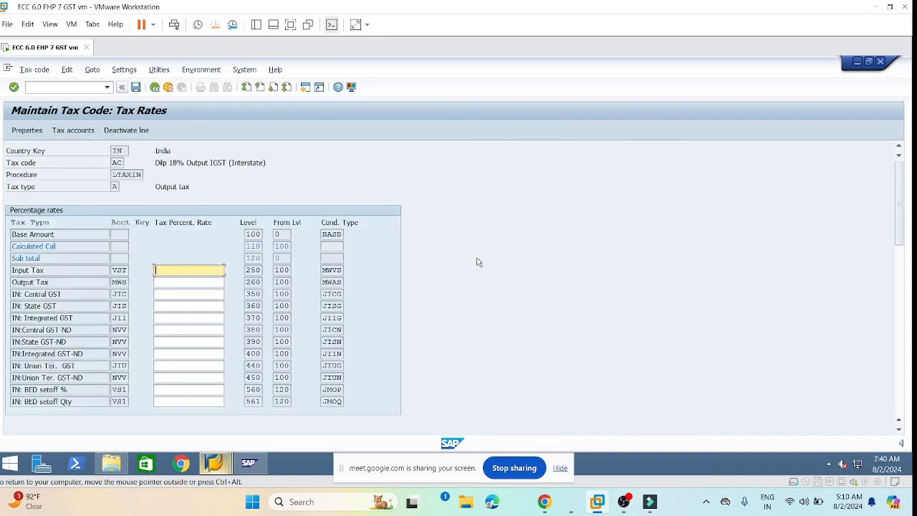
{"action": "left_click", "coordinate": [136, 87]}
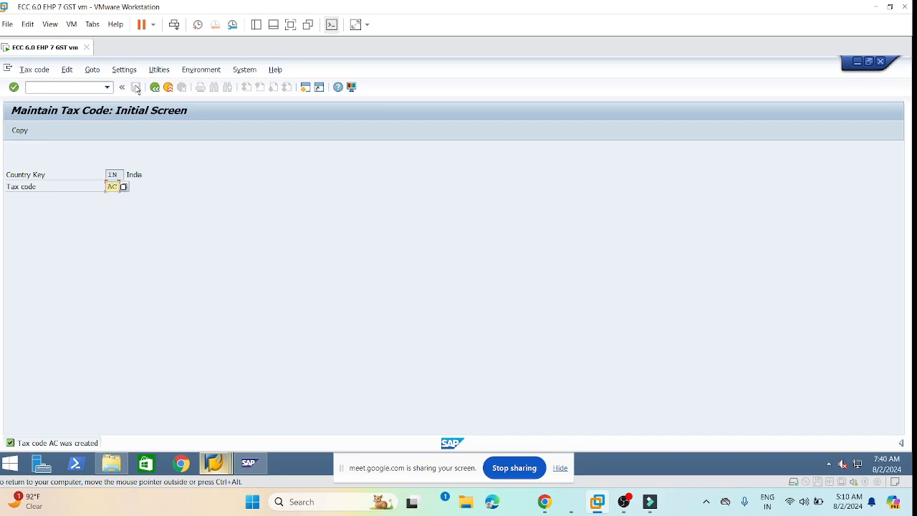
Step: Start a new tax code AD for India
{"action": "type", "text": "AD"}
{"action": "key", "text": "Return"}
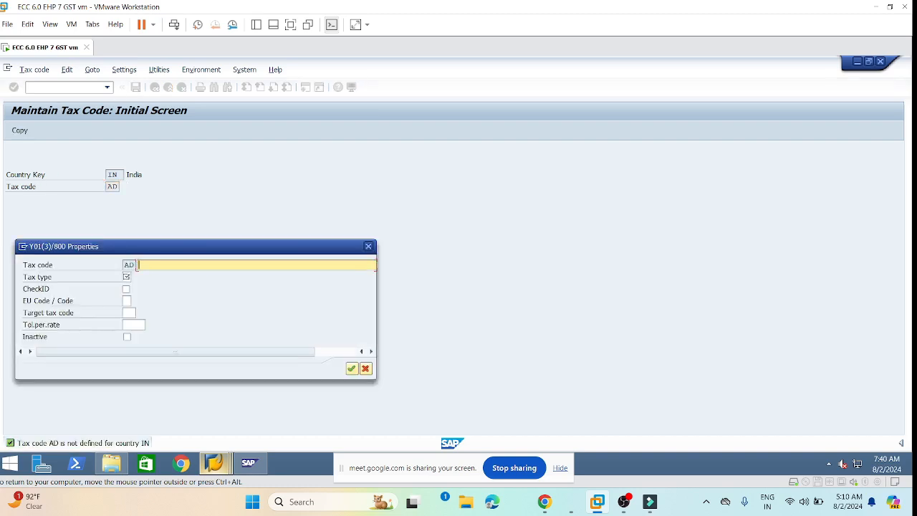
{"action": "left_click_drag", "start_coordinate": [191, 252], "coordinate": [393, 204]}
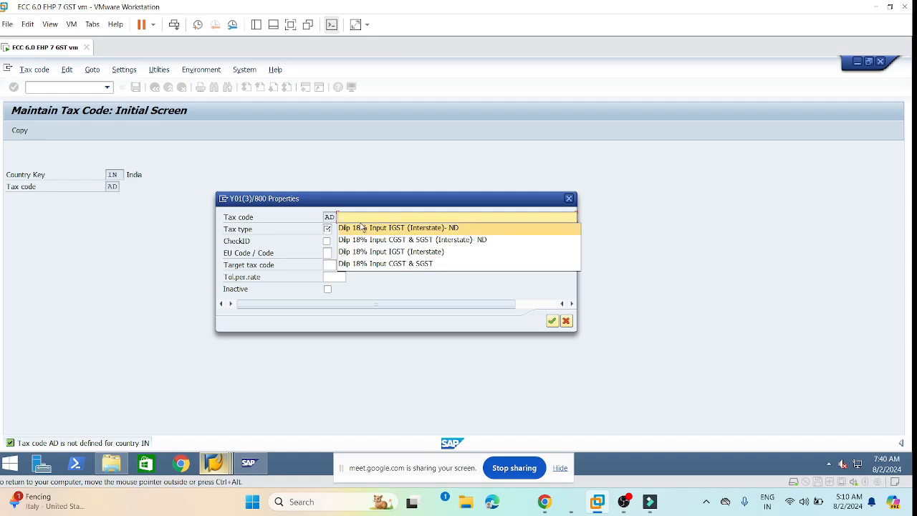
Step: Describe tax code AD with the owner's name followed by "28% Output IGST", adapting the earlier CGST & SGST description
{"action": "left_click", "coordinate": [383, 264]}
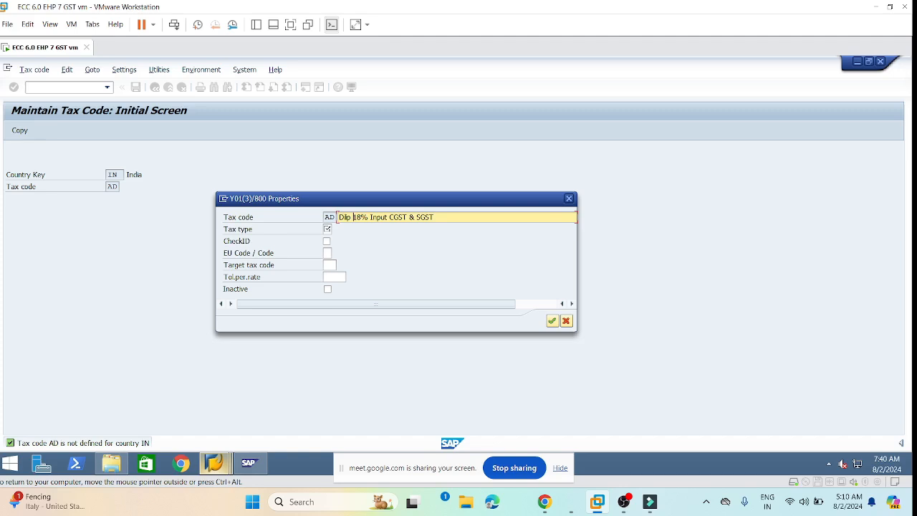
{"action": "key", "text": "Delete"}
{"action": "type", "text": "2"}
{"action": "key", "text": "End"}
{"action": "key", "text": "BackSpace"}
{"action": "key", "text": "BackSpace"}
{"action": "key", "text": "BackSpace"}
{"action": "key", "text": "BackSpace"}
{"action": "key", "text": "BackSpace"}
{"action": "key", "text": "BackSpace"}
{"action": "key", "text": "BackSpace"}
{"action": "key", "text": "BackSpace"}
{"action": "key", "text": "BackSpace"}
{"action": "key", "text": "BackSpace"}
{"action": "key", "text": "BackSpace"}
{"action": "key", "text": "BackSpace"}
{"action": "key", "text": "BackSpace"}
{"action": "key", "text": "BackSpace"}
{"action": "key", "text": "BackSpace"}
{"action": "key", "text": "BackSpace"}
{"action": "key", "text": "BackSpace"}
{"action": "type", "text": "Output IGST"}
Step: Assign output tax type A to tax code AD and save the code with its rates left blank
{"action": "left_click", "coordinate": [327, 228]}
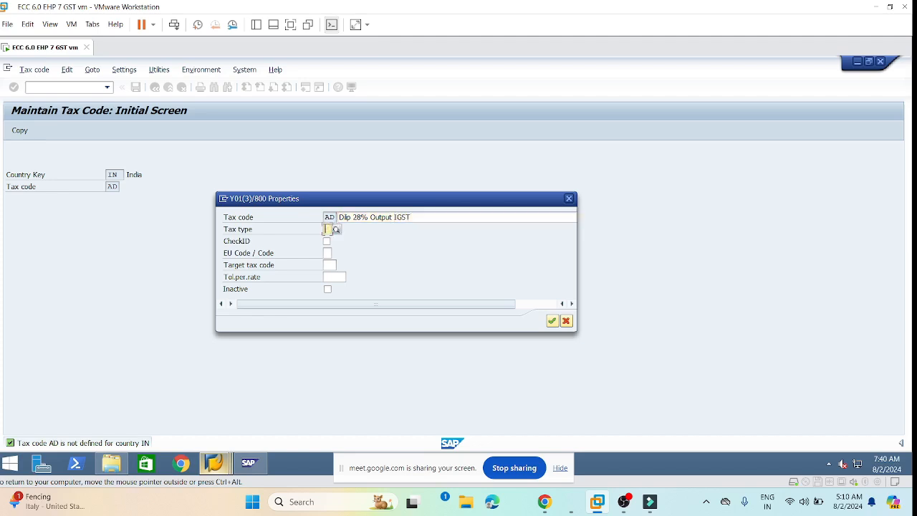
{"action": "type", "text": "A"}
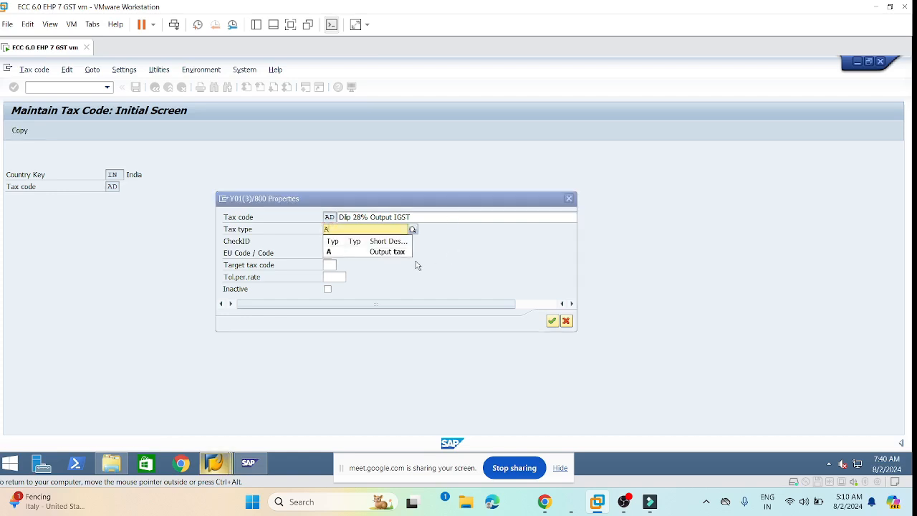
{"action": "left_click", "coordinate": [380, 252]}
{"action": "left_click", "coordinate": [458, 216]}
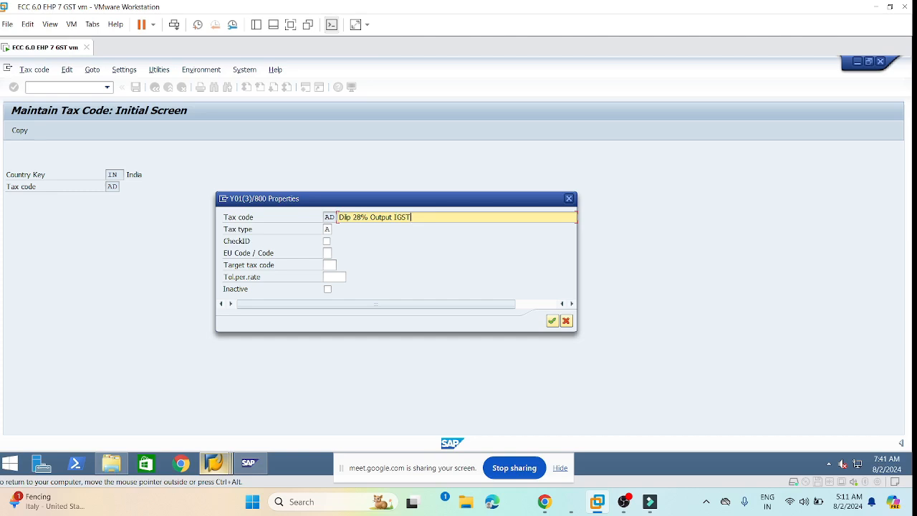
{"action": "key", "text": "Return"}
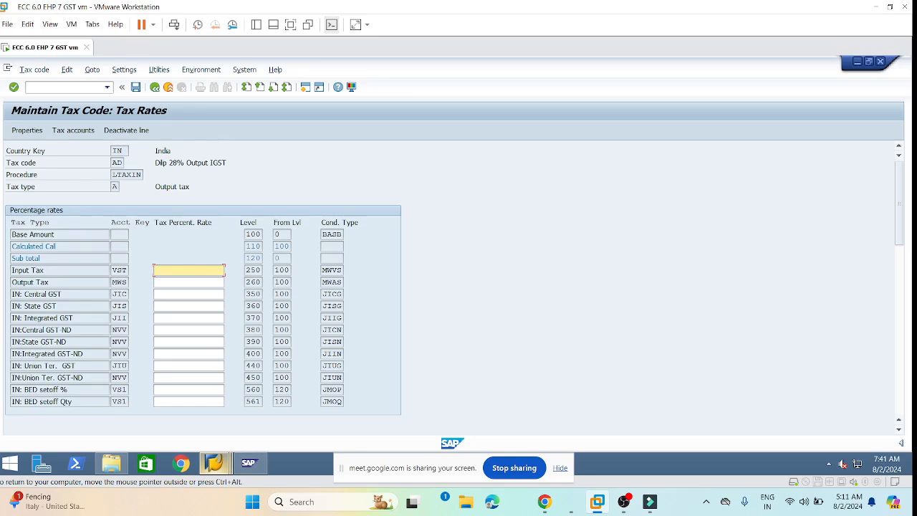
{"action": "left_click", "coordinate": [135, 87]}
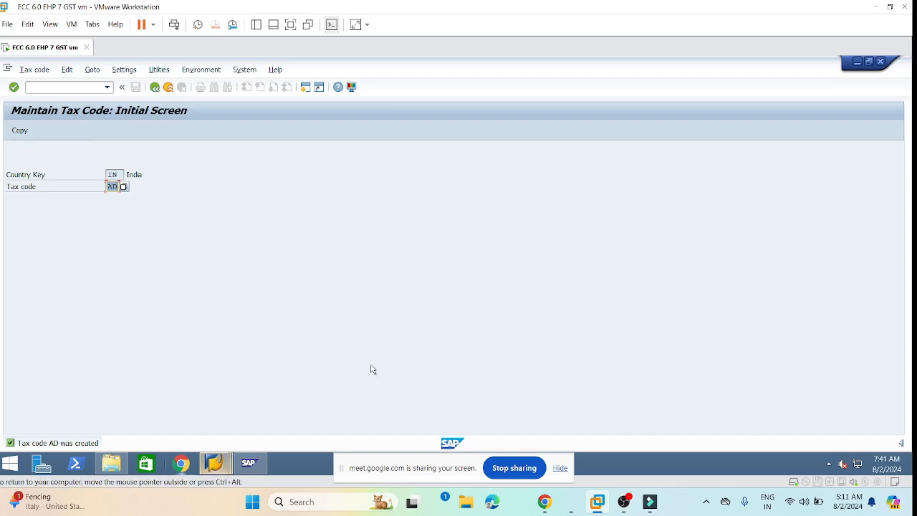
{"action": "left_click", "coordinate": [573, 466]}
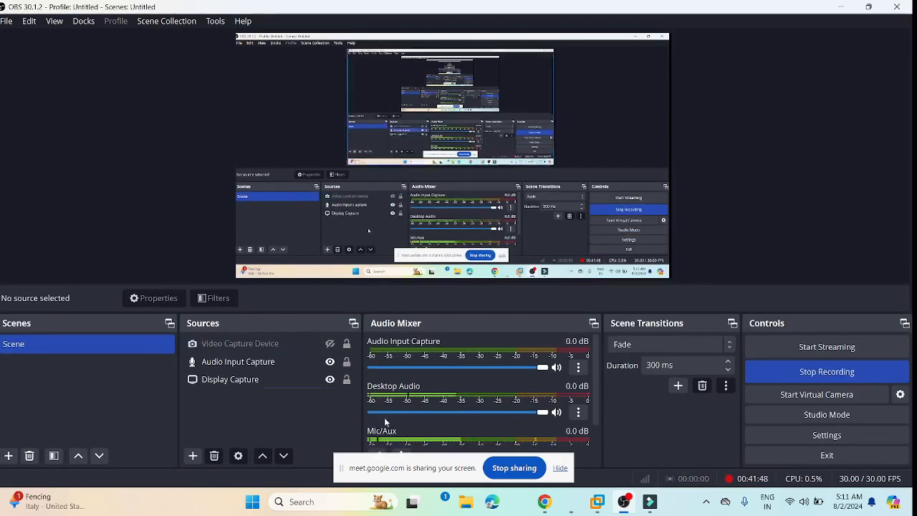
{"action": "left_click", "coordinate": [287, 361]}
{"action": "left_click", "coordinate": [331, 363]}
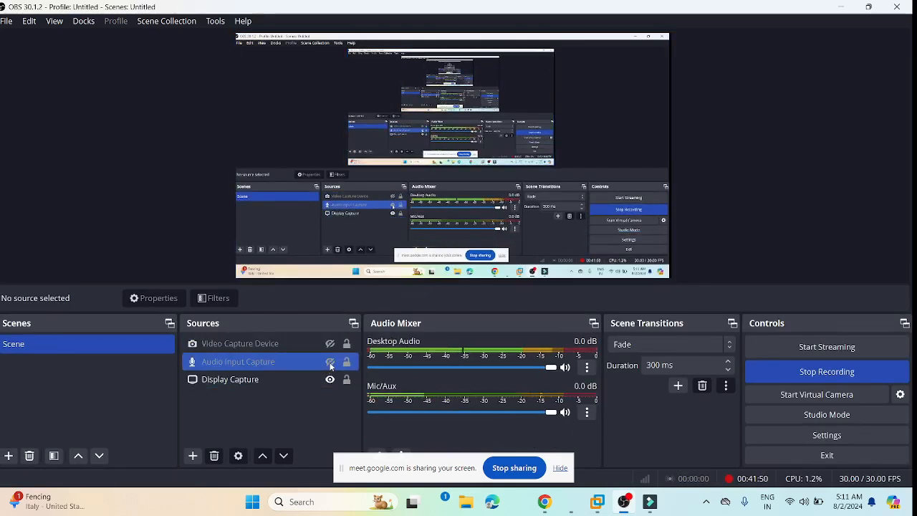
{"action": "left_click", "coordinate": [330, 363]}
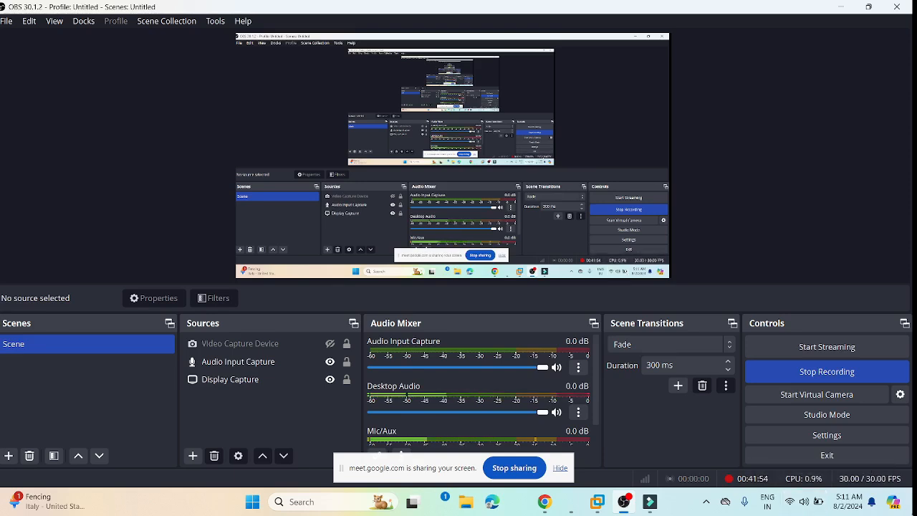
{"action": "mouse_move", "coordinate": [545, 502]}
{"action": "left_click", "coordinate": [519, 471]}
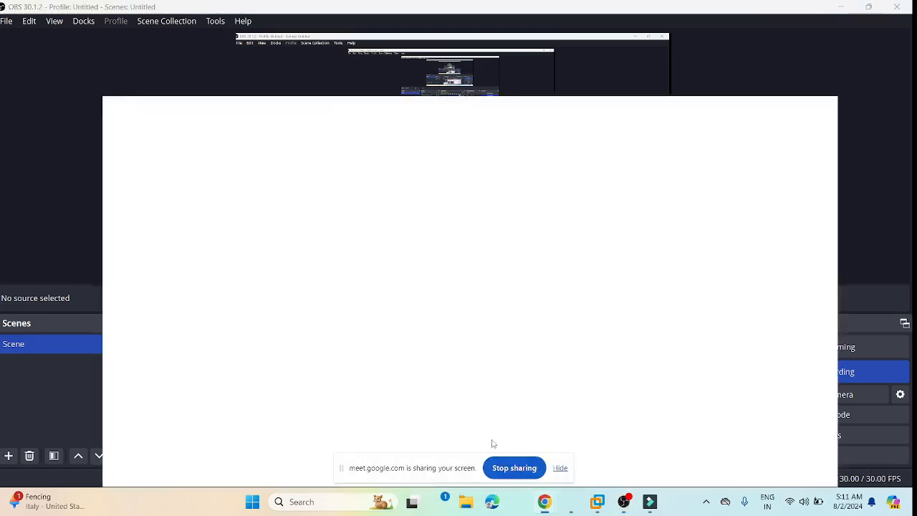
{"action": "left_click", "coordinate": [806, 503]}
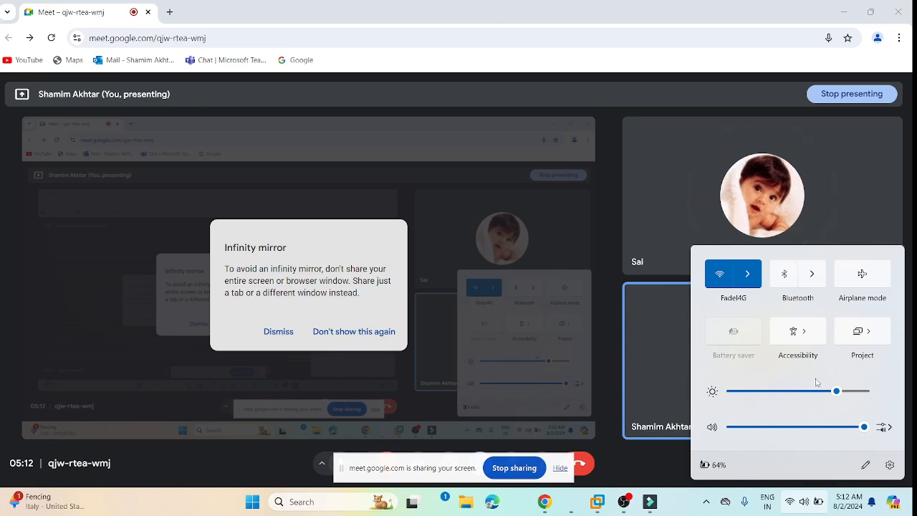
{"action": "left_click_drag", "start_coordinate": [865, 428], "coordinate": [914, 444]}
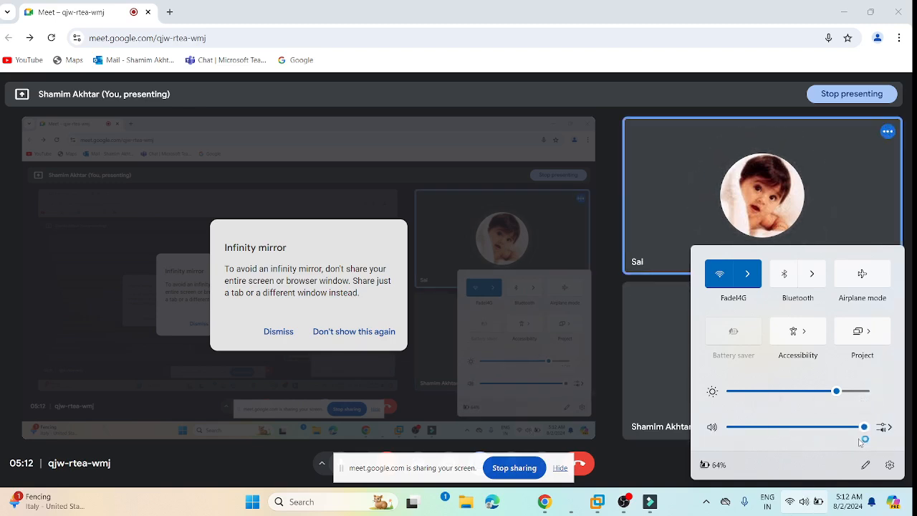
{"action": "left_click", "coordinate": [712, 427]}
{"action": "left_click", "coordinate": [712, 428]}
{"action": "left_click", "coordinate": [625, 502]}
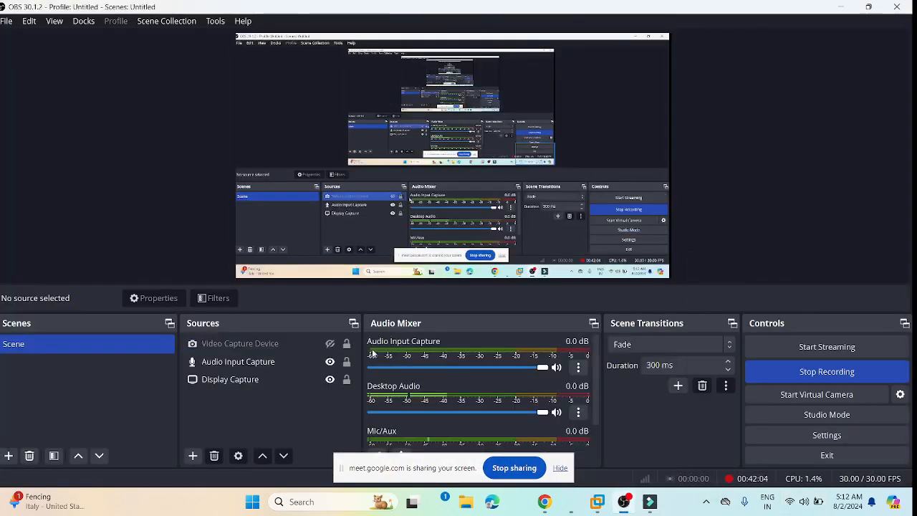
{"action": "left_click", "coordinate": [330, 362]}
{"action": "left_click", "coordinate": [330, 363]}
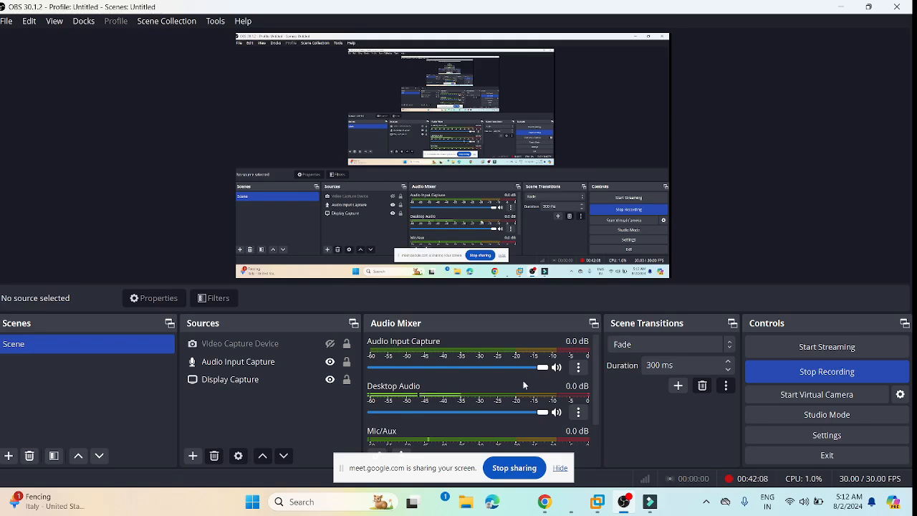
{"action": "scroll", "coordinate": [531, 419], "scroll_direction": "down", "scroll_amount": 1}
{"action": "scroll", "coordinate": [547, 433], "scroll_direction": "up", "scroll_amount": 1}
{"action": "left_click", "coordinate": [558, 369]}
{"action": "left_click", "coordinate": [558, 368]}
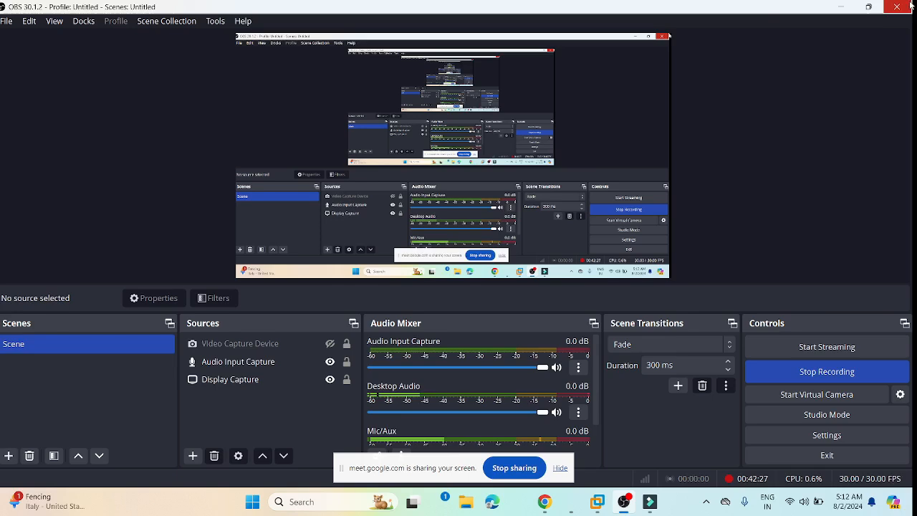
{"action": "left_click", "coordinate": [843, 6]}
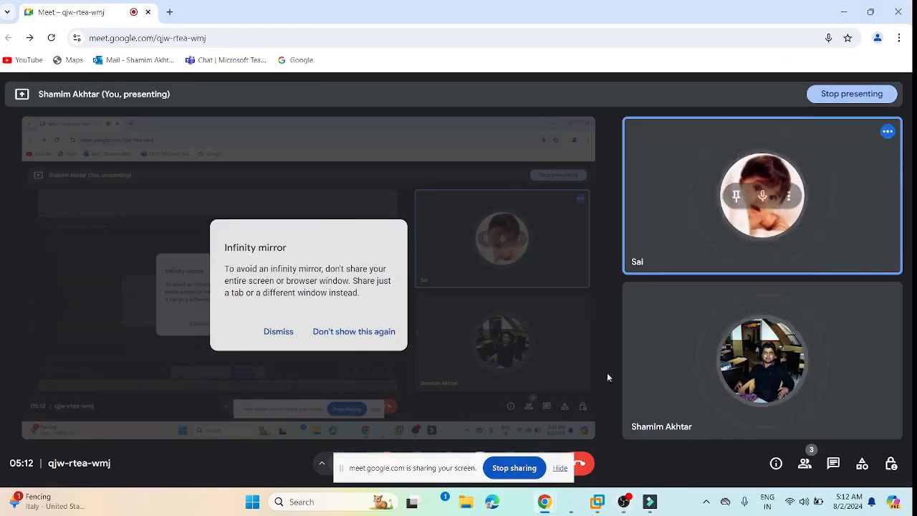
Step: Switch back to the SAP virtual machine and start creating G/L account 160100 in transaction FS00 for company code LI01
{"action": "left_click", "coordinate": [596, 502]}
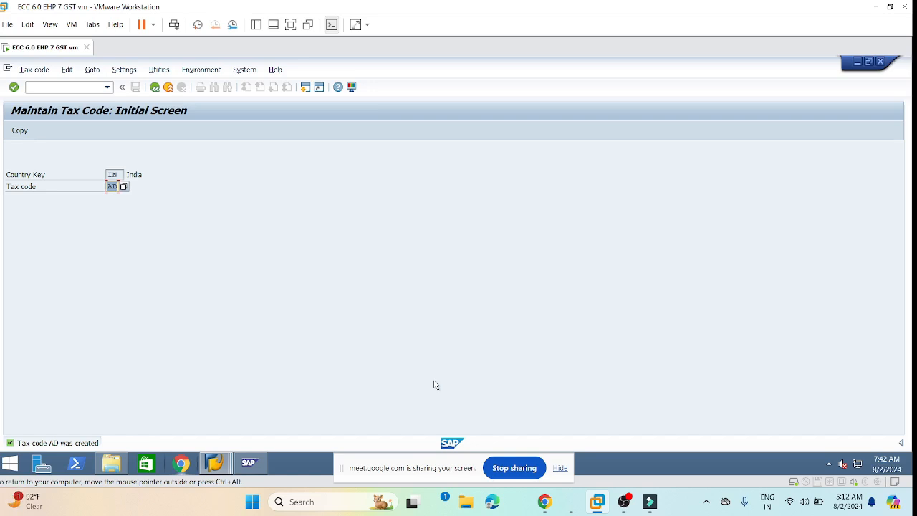
{"action": "left_click", "coordinate": [28, 86]}
{"action": "type", "text": "/nfs00"}
{"action": "key", "text": "Return"}
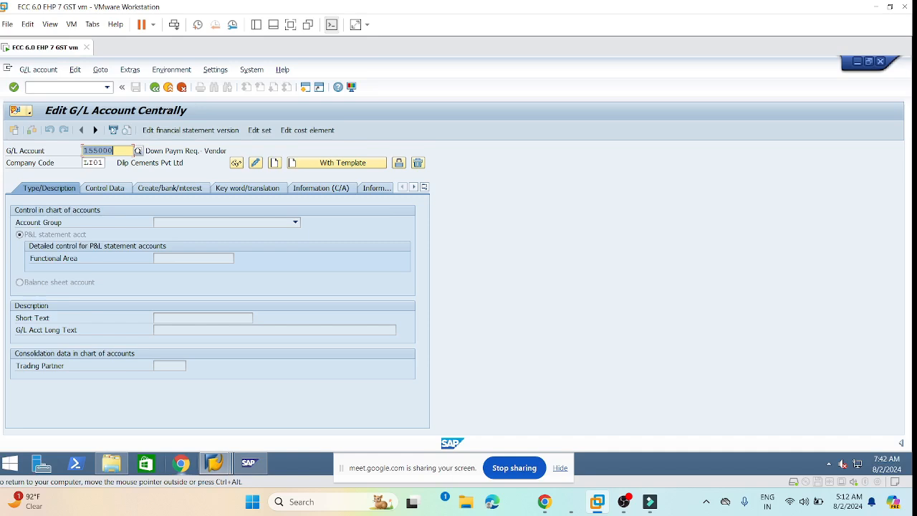
{"action": "type", "text": "160"}
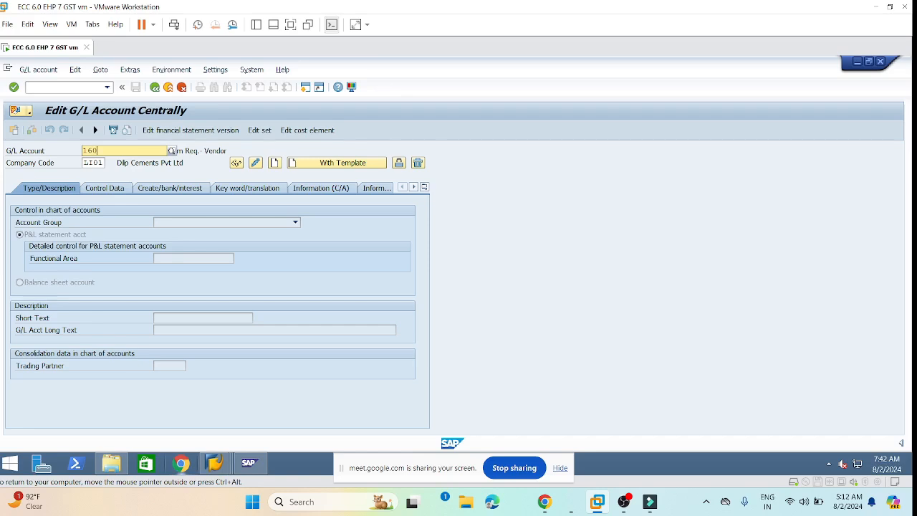
{"action": "type", "text": "100"}
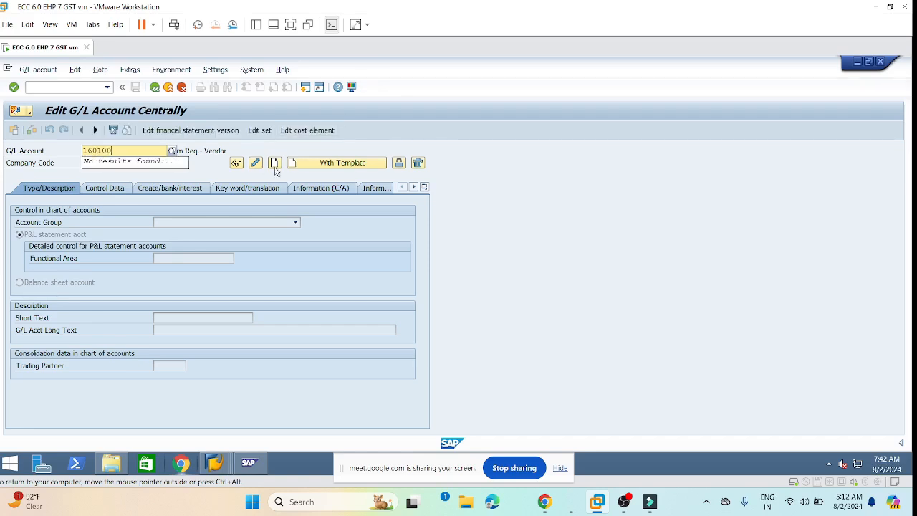
{"action": "left_click", "coordinate": [274, 164]}
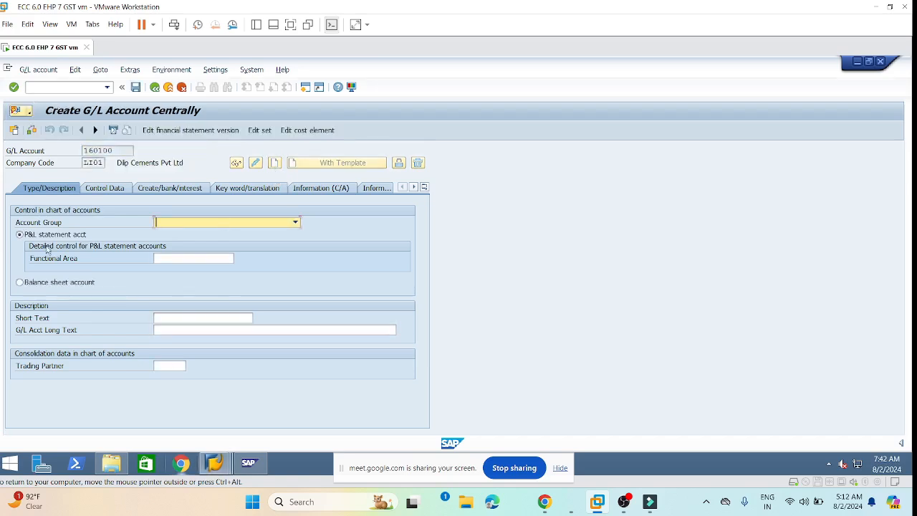
Step: Classify G/L account 160100 as a balance sheet account in account group L160 Tax Payable
{"action": "left_click", "coordinate": [32, 286]}
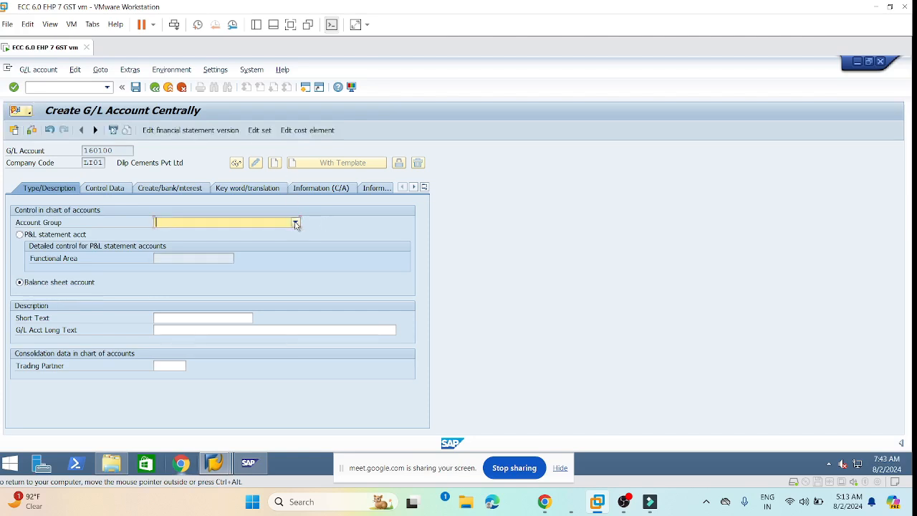
{"action": "left_click", "coordinate": [295, 222]}
{"action": "scroll", "coordinate": [205, 318], "scroll_direction": "down", "scroll_amount": 3}
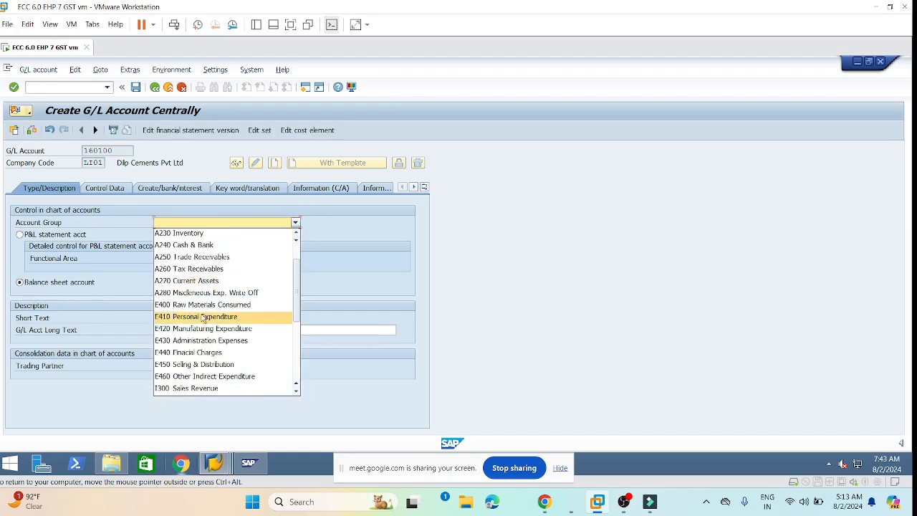
{"action": "scroll", "coordinate": [202, 315], "scroll_direction": "up", "scroll_amount": 3}
{"action": "scroll", "coordinate": [200, 309], "scroll_direction": "down", "scroll_amount": 1}
{"action": "scroll", "coordinate": [199, 309], "scroll_direction": "down", "scroll_amount": 5}
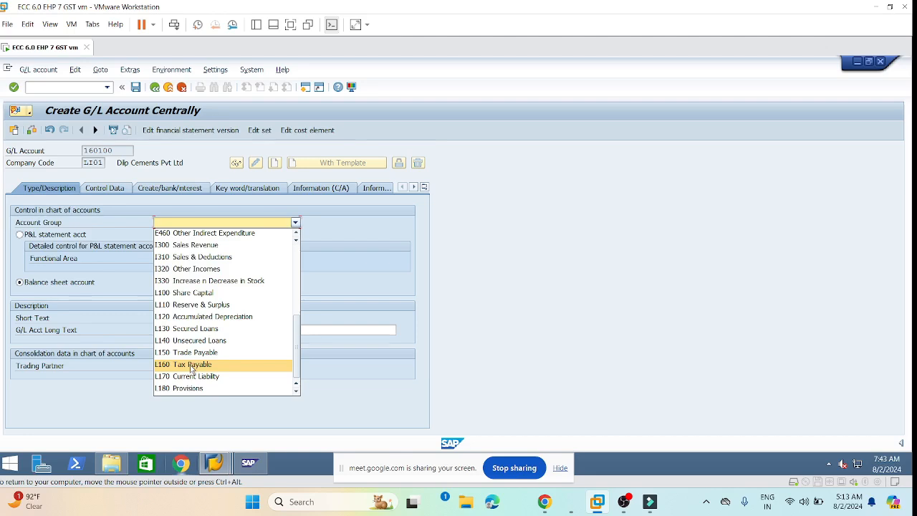
{"action": "left_click", "coordinate": [192, 368]}
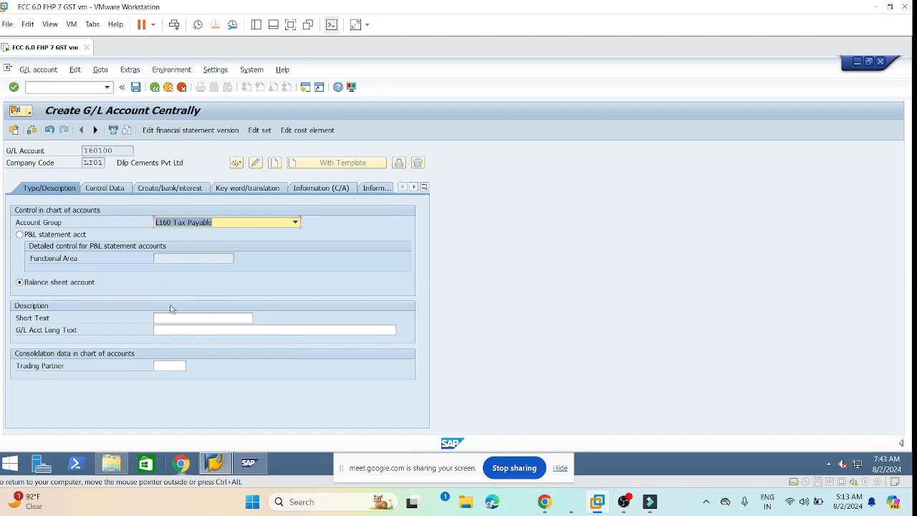
Step: Enter "Output CGST A/C" as both the short text and the long text of G/L account 160100
{"action": "left_click", "coordinate": [174, 318]}
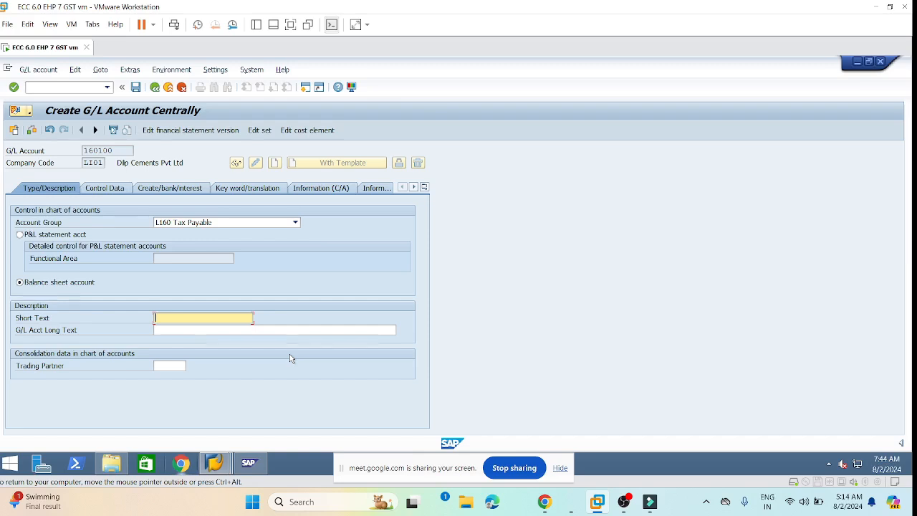
{"action": "type", "text": "Output CGST A/C"}
{"action": "key", "text": "Tab"}
{"action": "type", "text": "Output CGST A/C"}
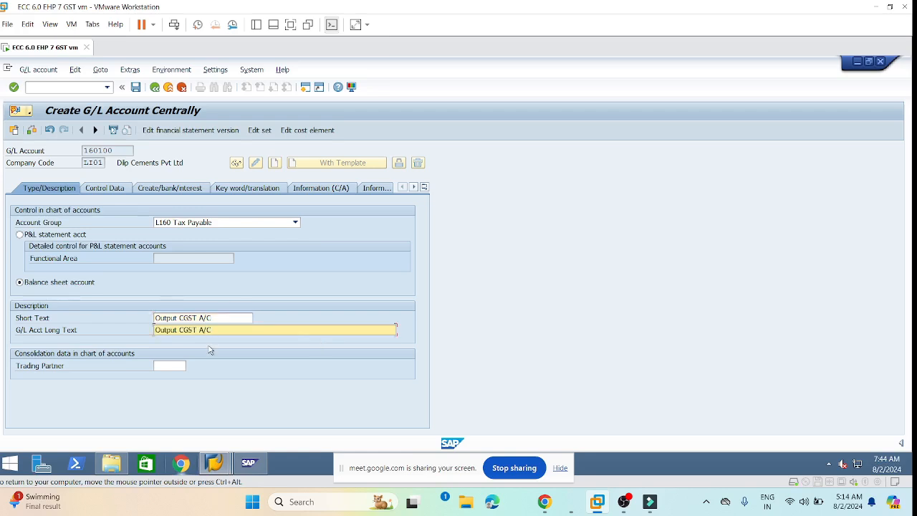
Step: In the control data of account 160100, allow posting without tax and set the tax category to *
{"action": "left_click", "coordinate": [102, 188]}
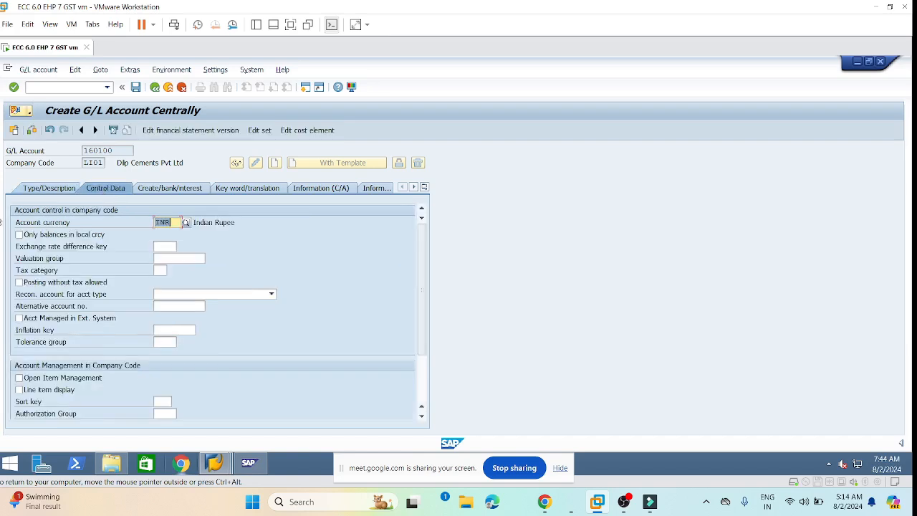
{"action": "left_click", "coordinate": [20, 283]}
{"action": "left_click", "coordinate": [159, 270]}
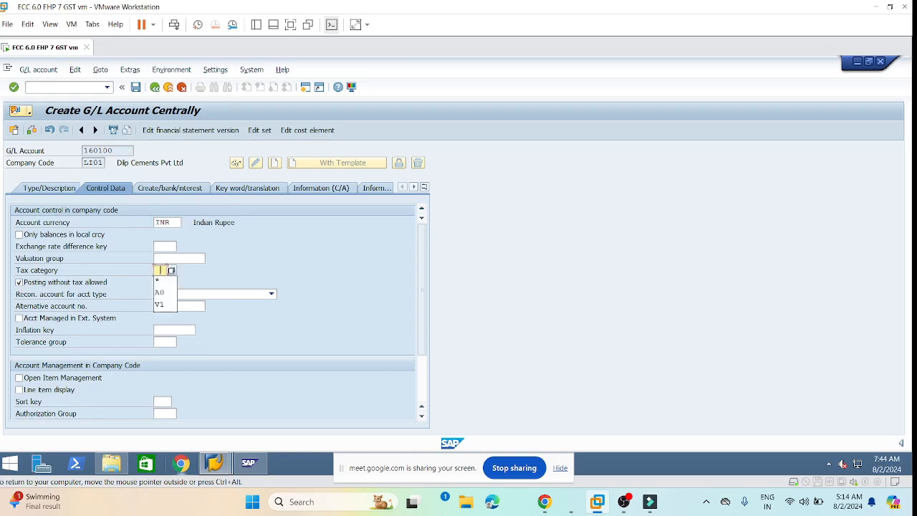
{"action": "left_click", "coordinate": [164, 281]}
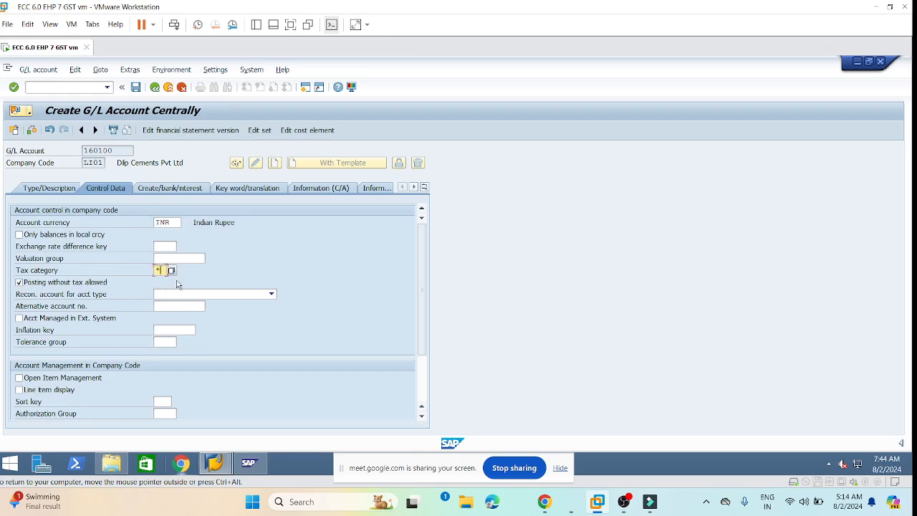
Step: Enable open item management and line item display for account 160100, with sort key 001
{"action": "left_click", "coordinate": [19, 378]}
{"action": "left_click", "coordinate": [19, 389]}
{"action": "left_click", "coordinate": [161, 401]}
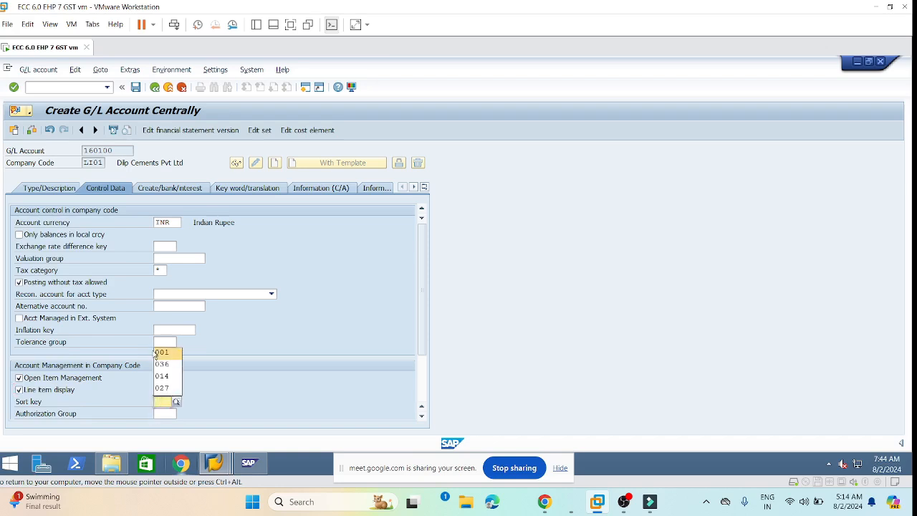
{"action": "left_click", "coordinate": [162, 352]}
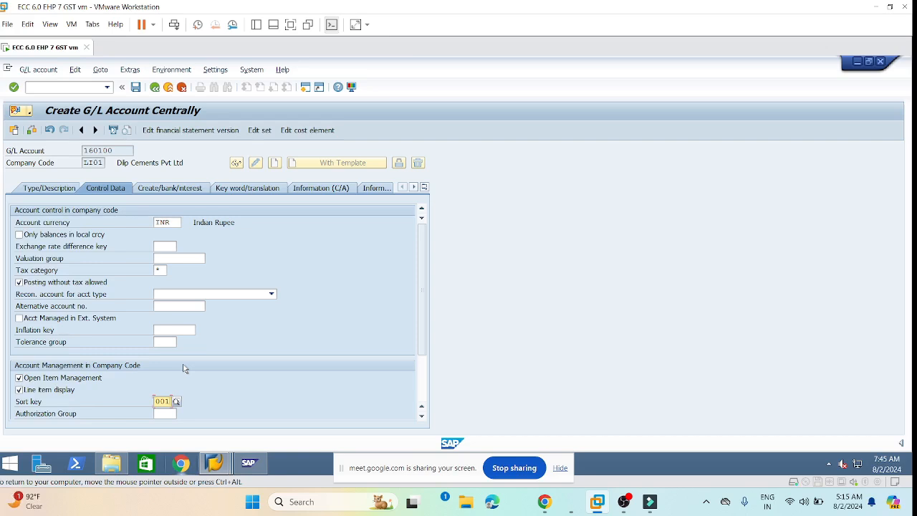
Step: Assign field status group G001 to account 160100 in its document creation settings
{"action": "left_click", "coordinate": [153, 192]}
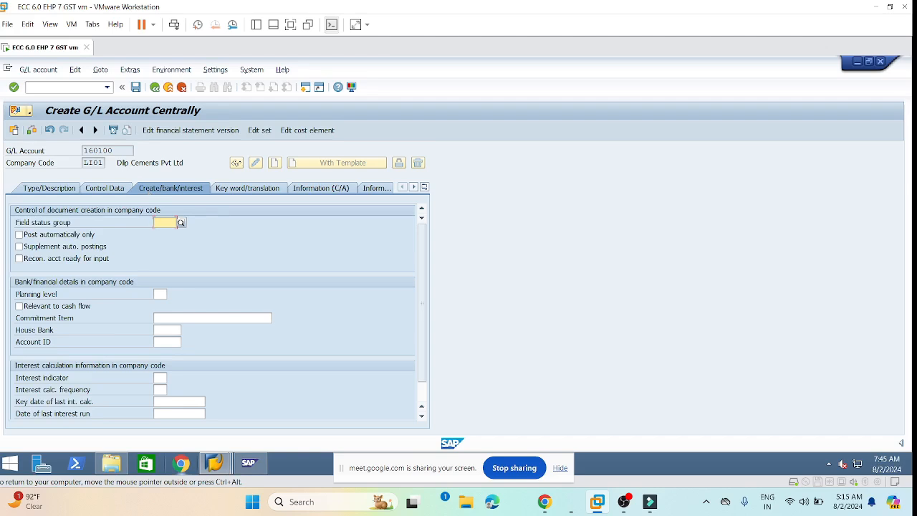
{"action": "left_click", "coordinate": [163, 222]}
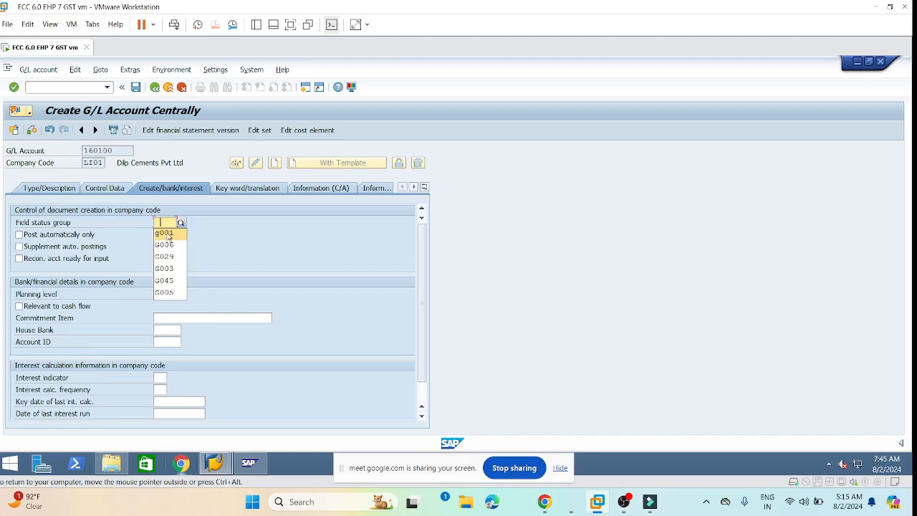
{"action": "left_click", "coordinate": [167, 234]}
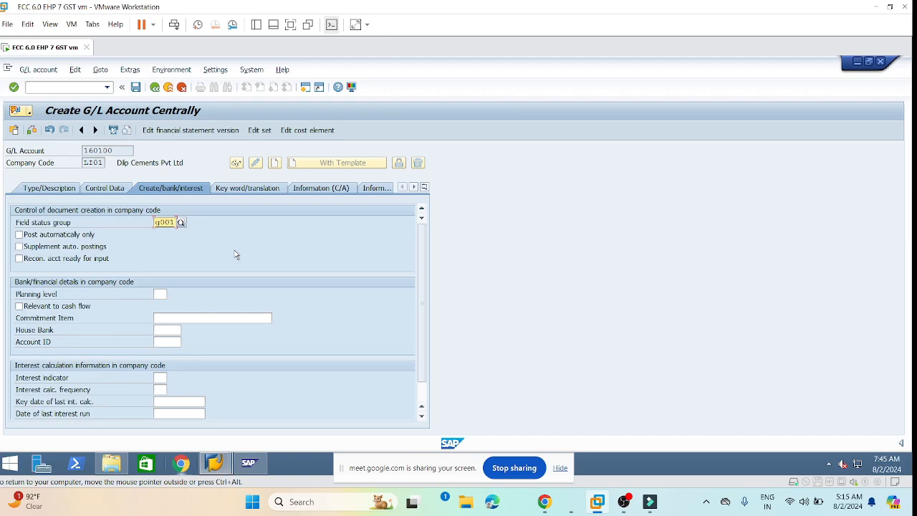
{"action": "key", "text": "Return"}
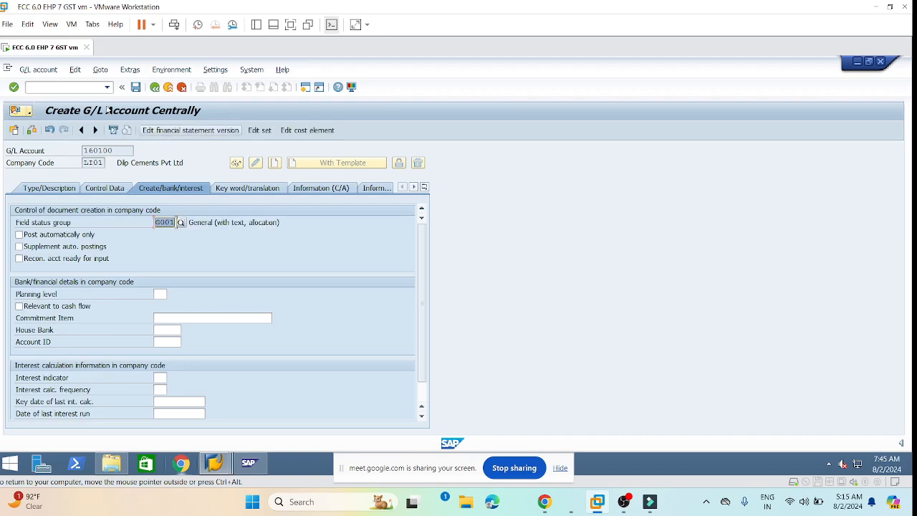
Step: Save G/L account 160100, and start creating account 160200 with account 160100 of company code LI01 as its template
{"action": "left_click", "coordinate": [135, 87]}
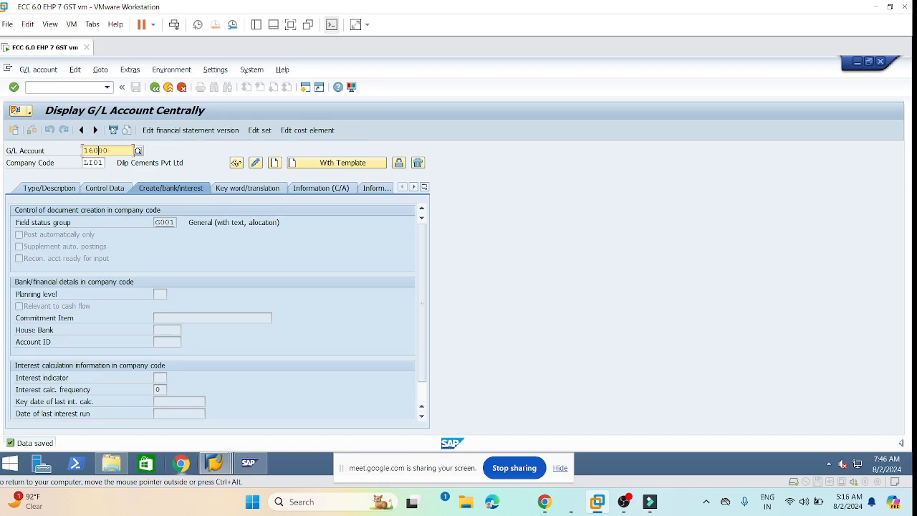
{"action": "type", "text": "2"}
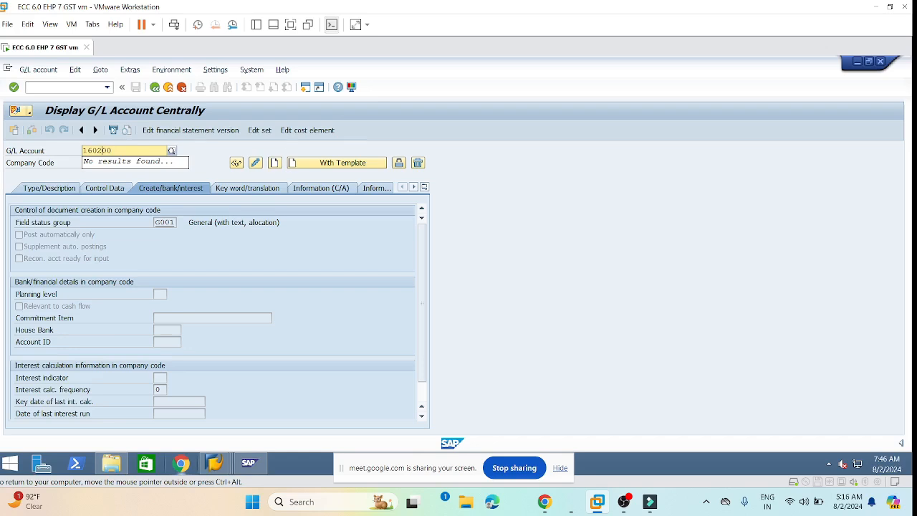
{"action": "left_click", "coordinate": [329, 166]}
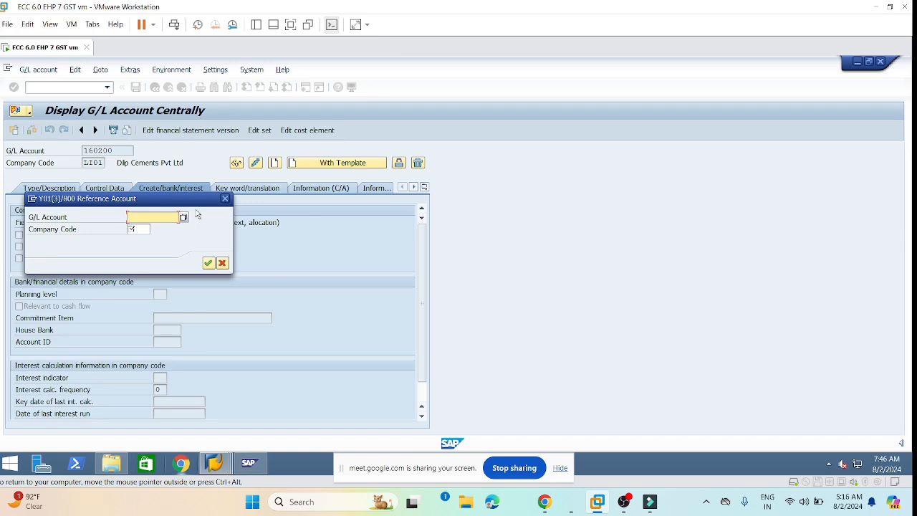
{"action": "type", "text": "160100"}
{"action": "key", "text": "Tab"}
{"action": "type", "text": "LI01"}
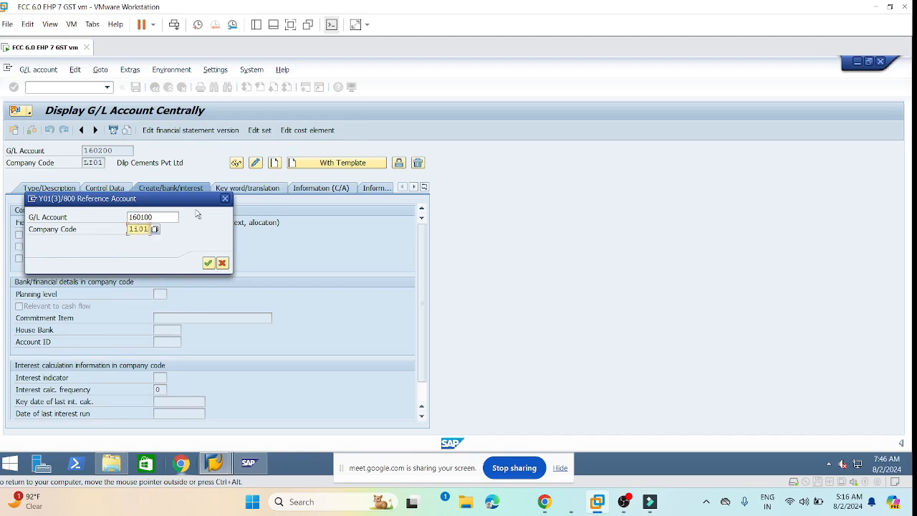
{"action": "key", "text": "Return"}
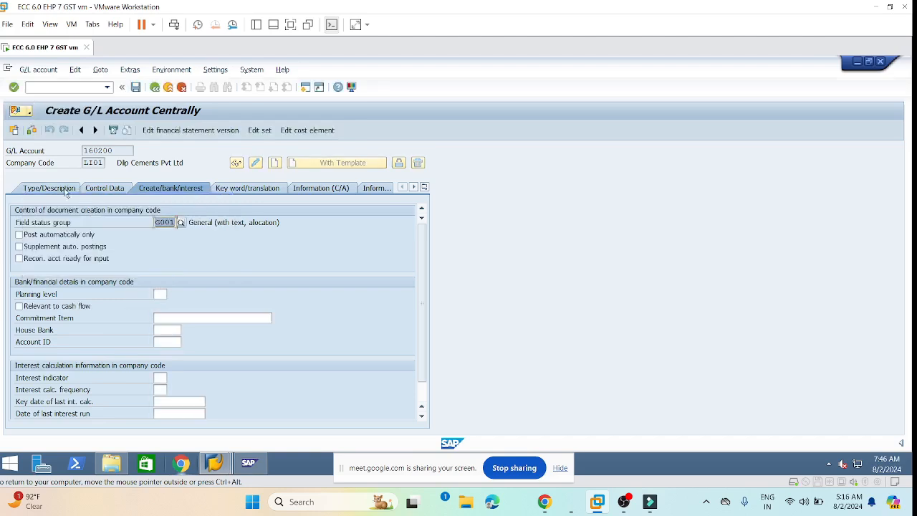
Step: Change the short text and long text of account 160200 to "Output SGST A/C" and save the account
{"action": "left_click", "coordinate": [51, 188]}
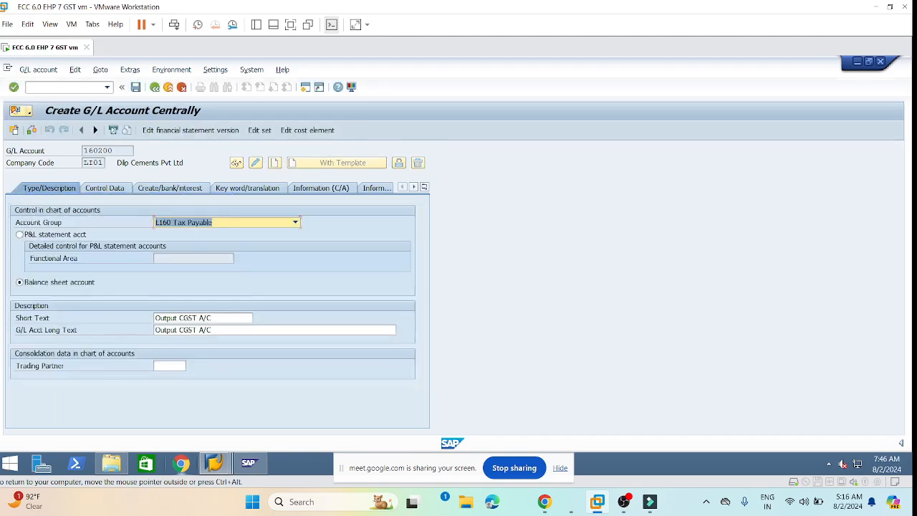
{"action": "left_click", "coordinate": [180, 318]}
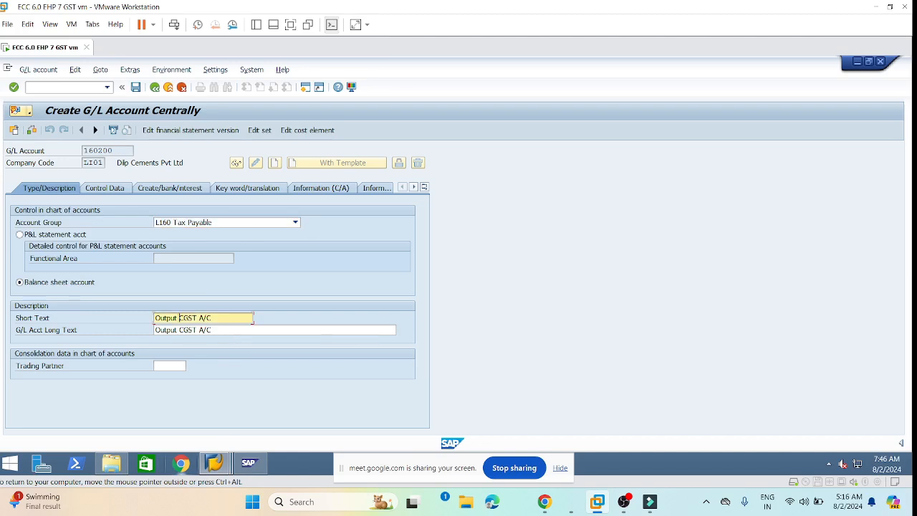
{"action": "key", "text": "Delete"}
{"action": "type", "text": "S"}
{"action": "left_click", "coordinate": [180, 330]}
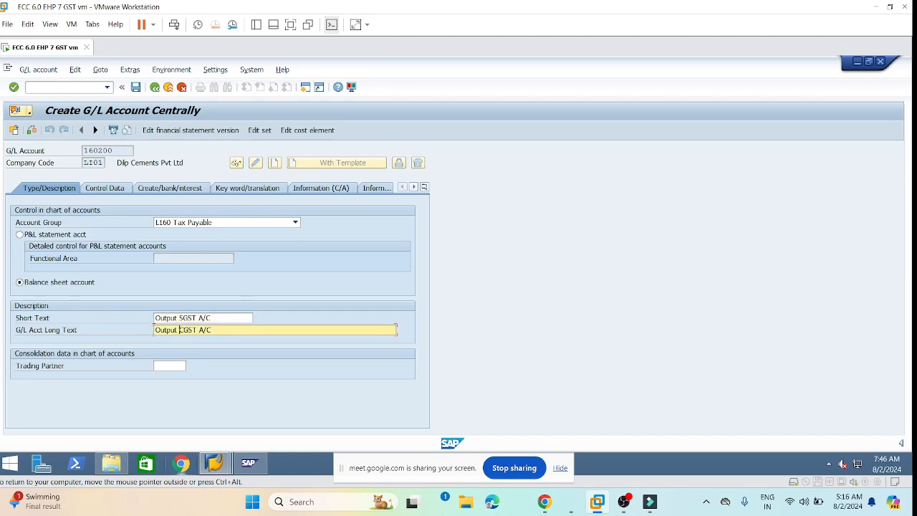
{"action": "key", "text": "Delete"}
{"action": "type", "text": "S"}
{"action": "left_click", "coordinate": [135, 87]}
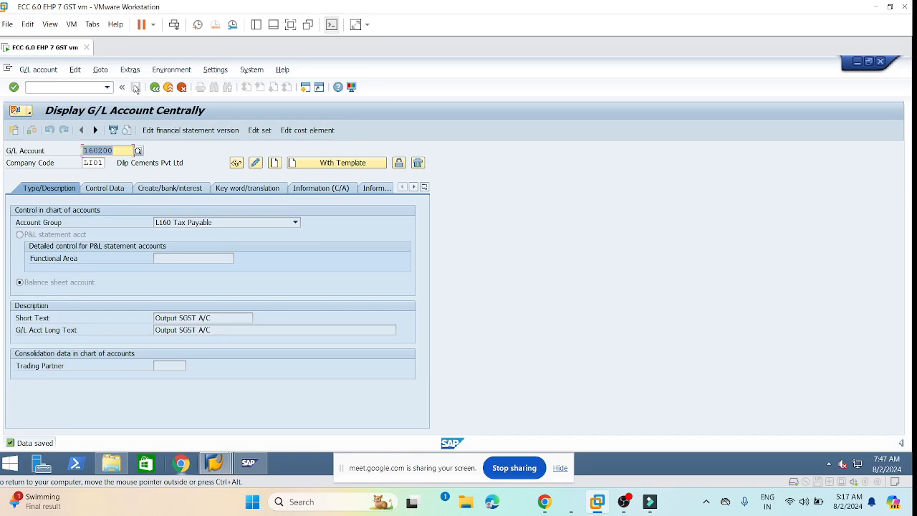
Step: Start creating G/L account 160300 with account 160100 of company code LI01 as its template
{"action": "key", "text": "Right"}
{"action": "key", "text": "BackSpace"}
{"action": "type", "text": "3"}
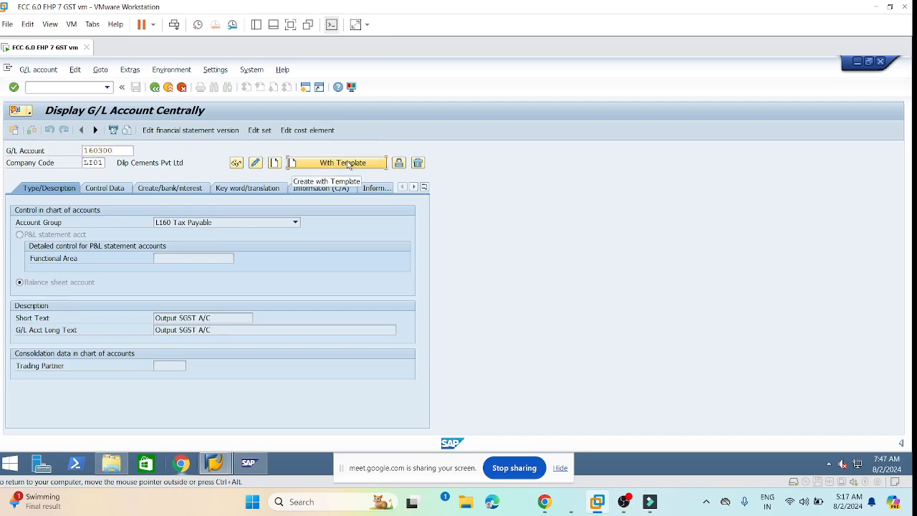
{"action": "left_click", "coordinate": [323, 166]}
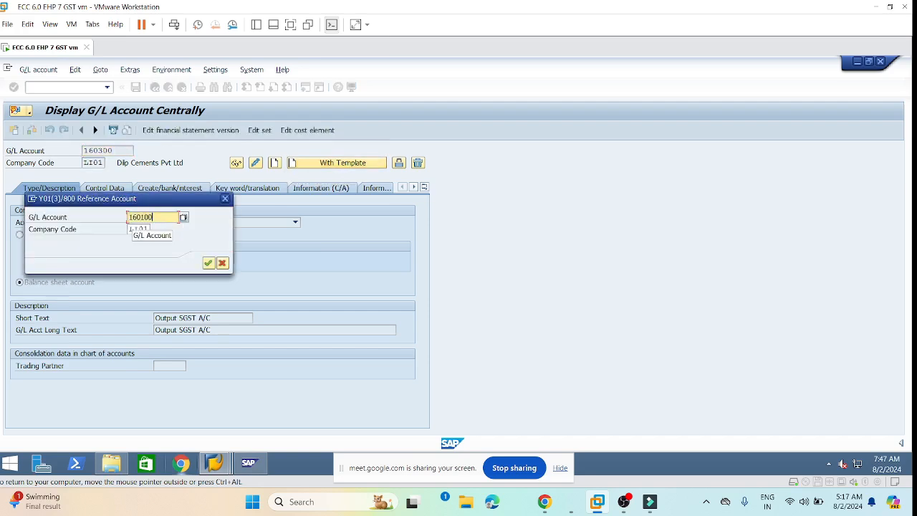
{"action": "left_click", "coordinate": [207, 263]}
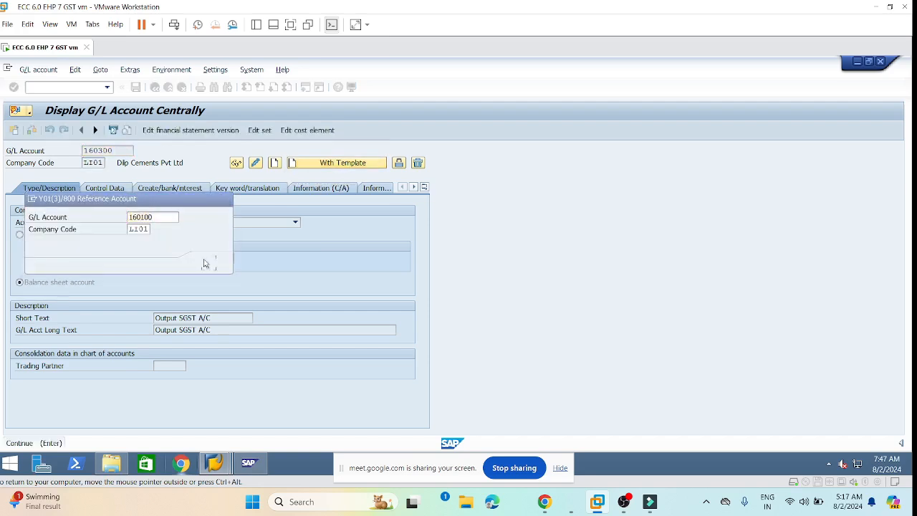
Step: Change the short text and long text of account 160300 to "Output IGST A/C" and save the account
{"action": "left_click", "coordinate": [180, 318]}
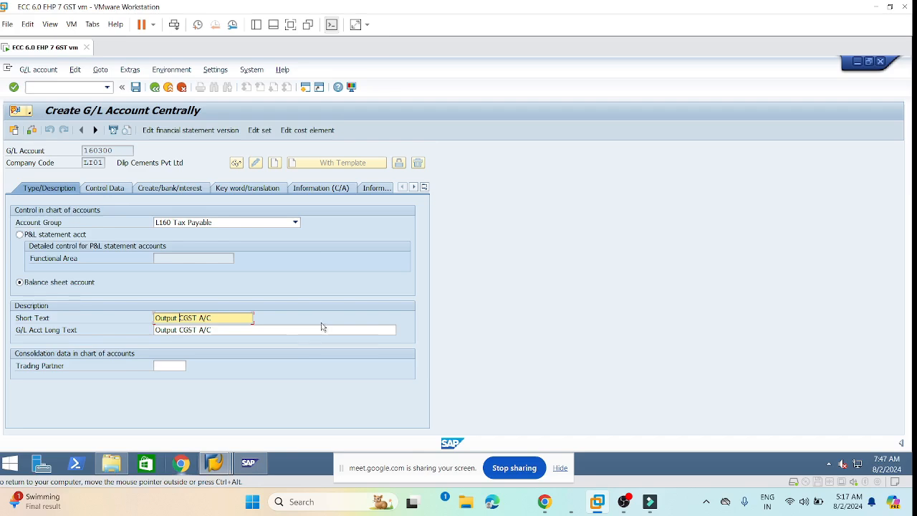
{"action": "key", "text": "BackSpace"}
{"action": "type", "text": "I"}
{"action": "key", "text": "Down"}
{"action": "key", "text": "Delete"}
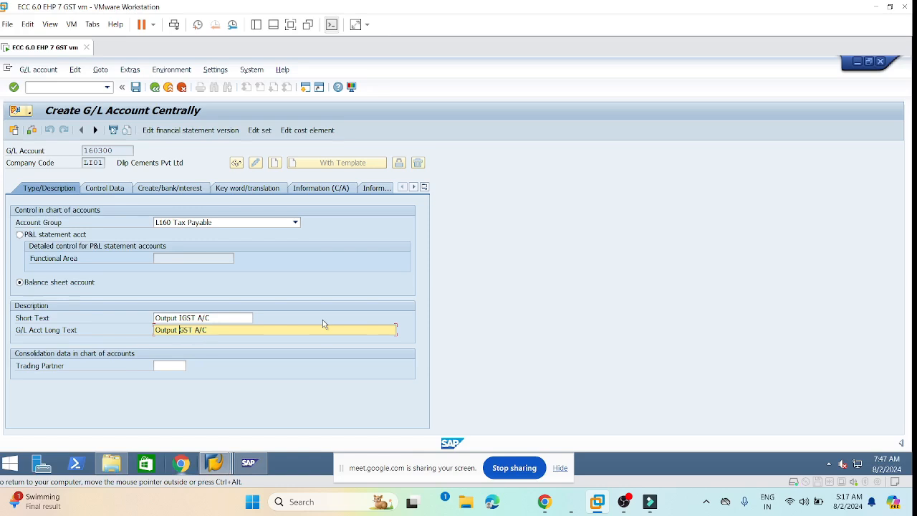
{"action": "type", "text": "I"}
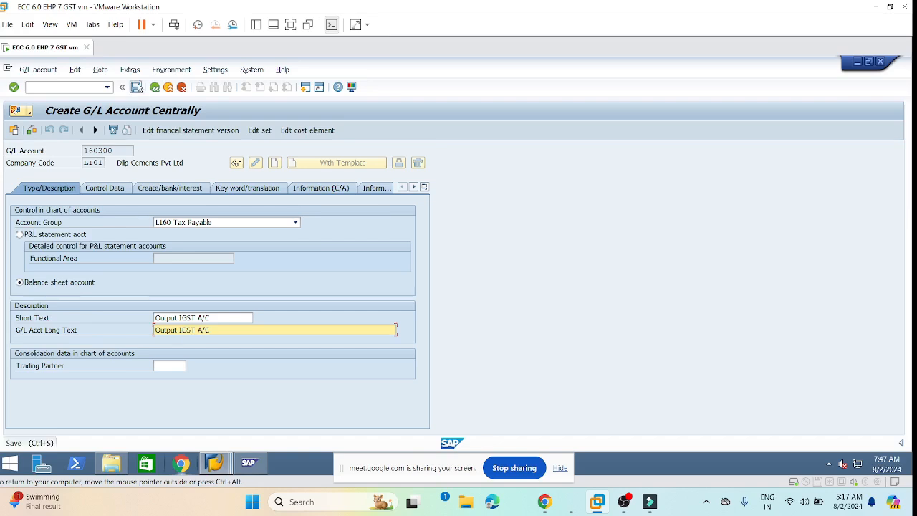
{"action": "left_click", "coordinate": [136, 87]}
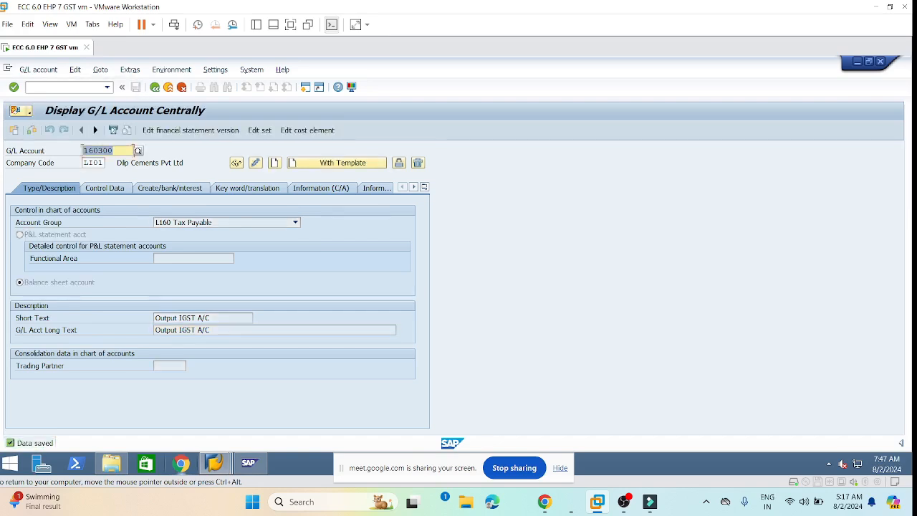
Step: Start creating G/L account 160400 in company code LI01 from the same template account, 160100
{"action": "left_click", "coordinate": [98, 150]}
{"action": "type", "text": "4"}
{"action": "key", "text": "Return"}
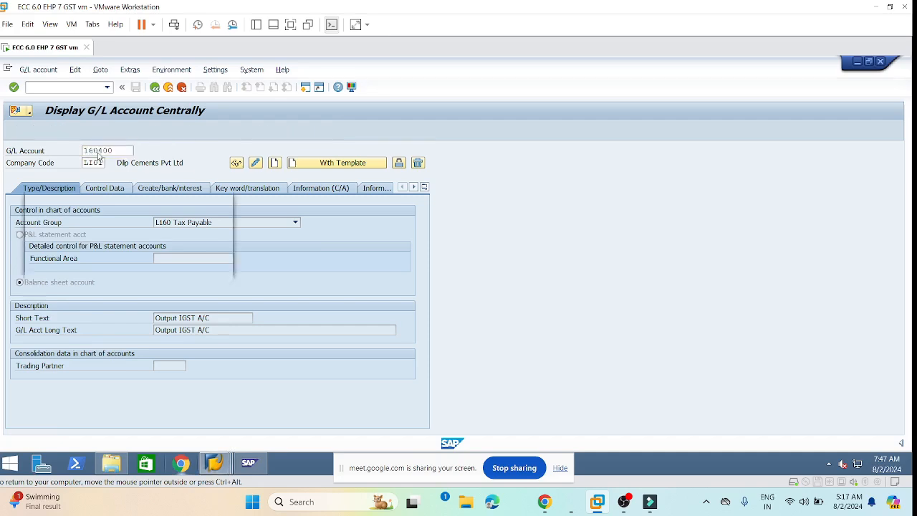
{"action": "key", "text": "Return"}
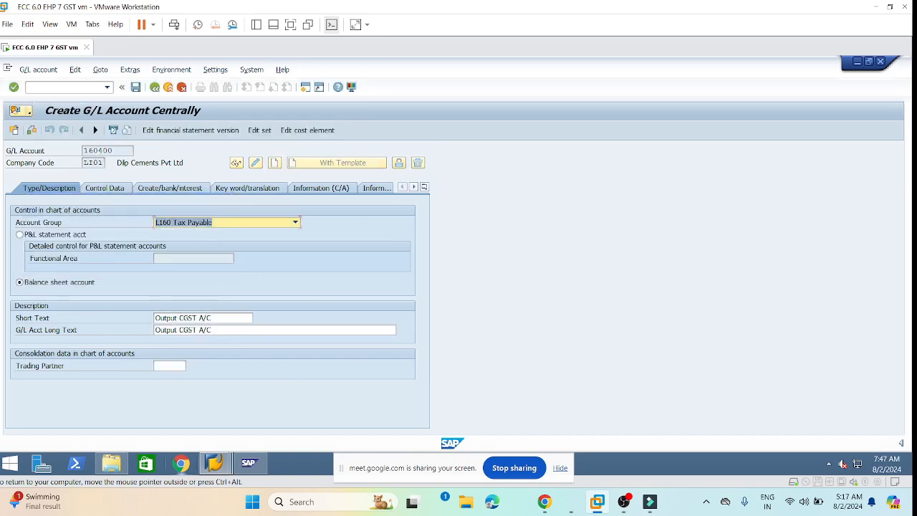
Step: Change the short text and long text of account 160400 to "Output UTGST A/C" and save the account
{"action": "left_click", "coordinate": [180, 318]}
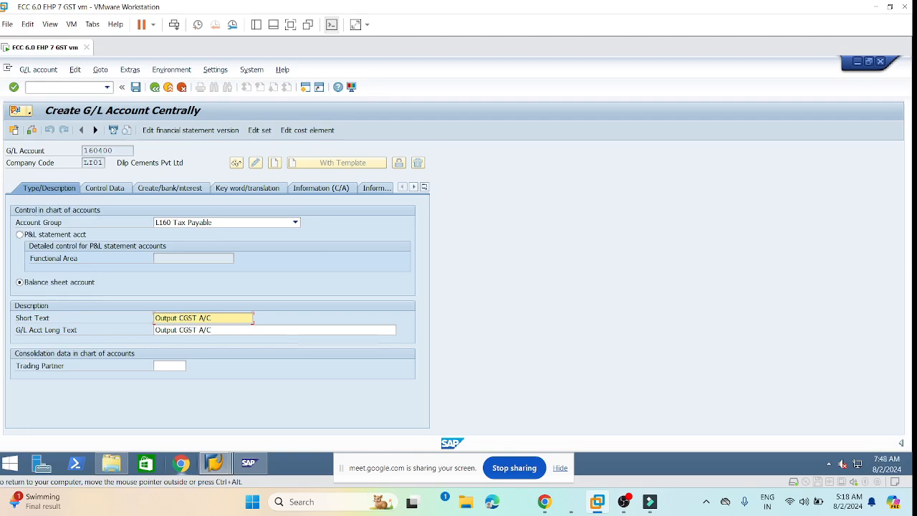
{"action": "key", "text": "BackSpace"}
{"action": "type", "text": "UT"}
{"action": "left_click", "coordinate": [181, 330]}
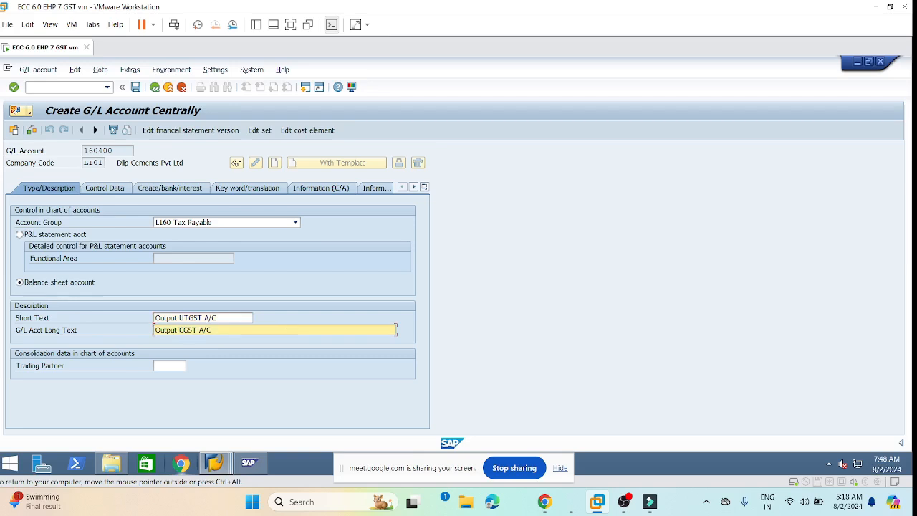
{"action": "key", "text": "BackSpace"}
{"action": "type", "text": "UT"}
{"action": "left_click", "coordinate": [136, 87]}
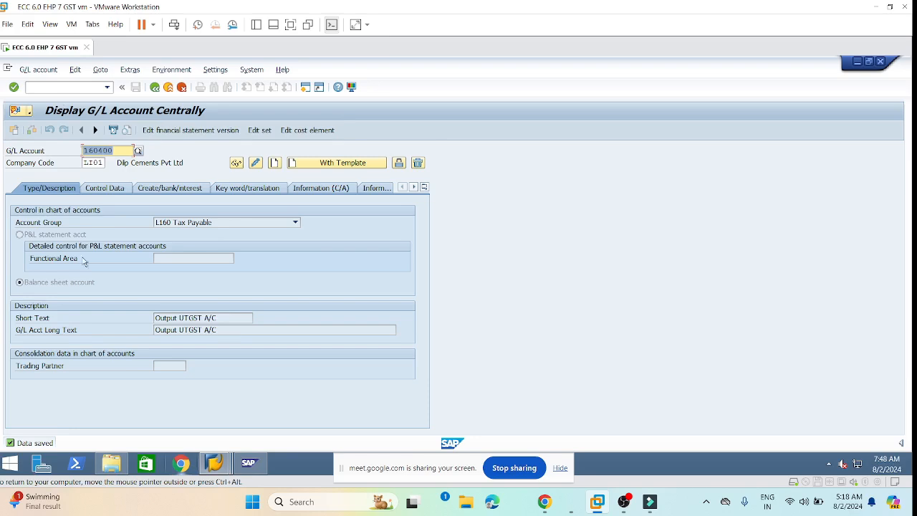
Step: Switch to the SAP Easy Access session, run transaction SPRO and open the SAP Reference IMG
{"action": "mouse_move", "coordinate": [213, 462]}
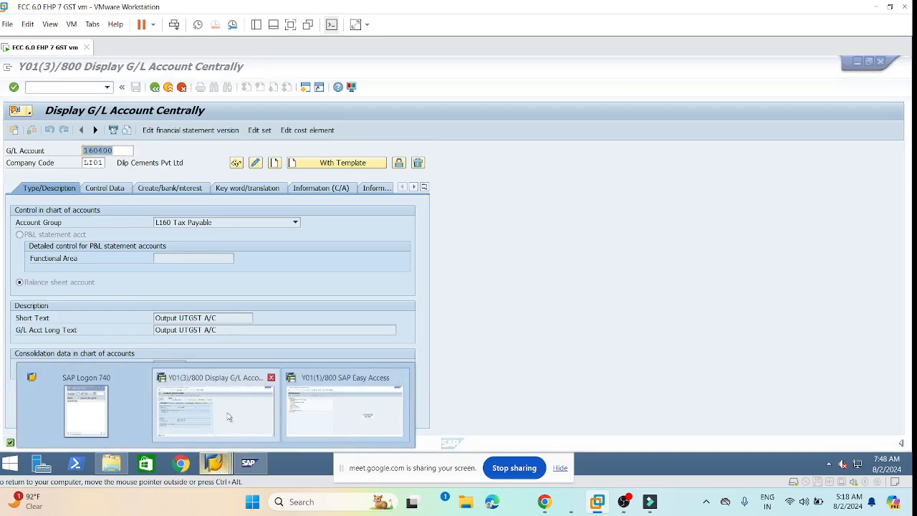
{"action": "left_click", "coordinate": [294, 410]}
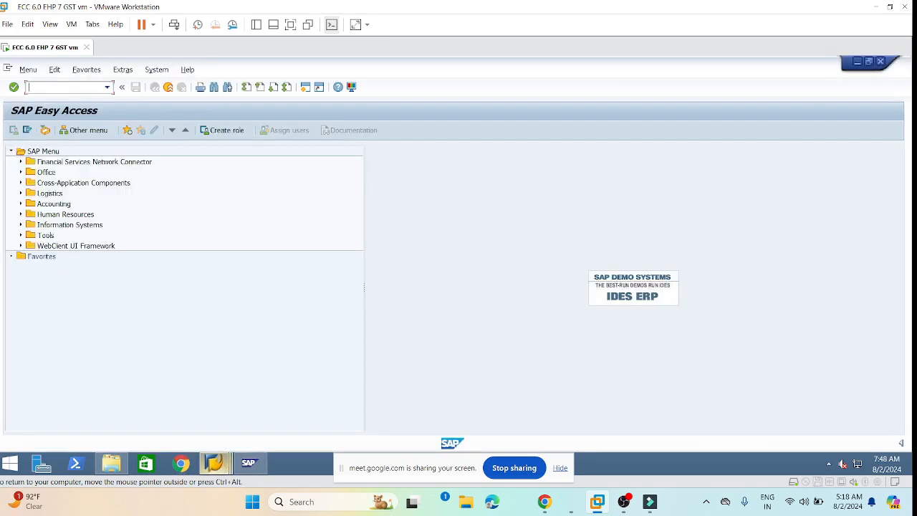
{"action": "type", "text": "spro"}
{"action": "key", "text": "Return"}
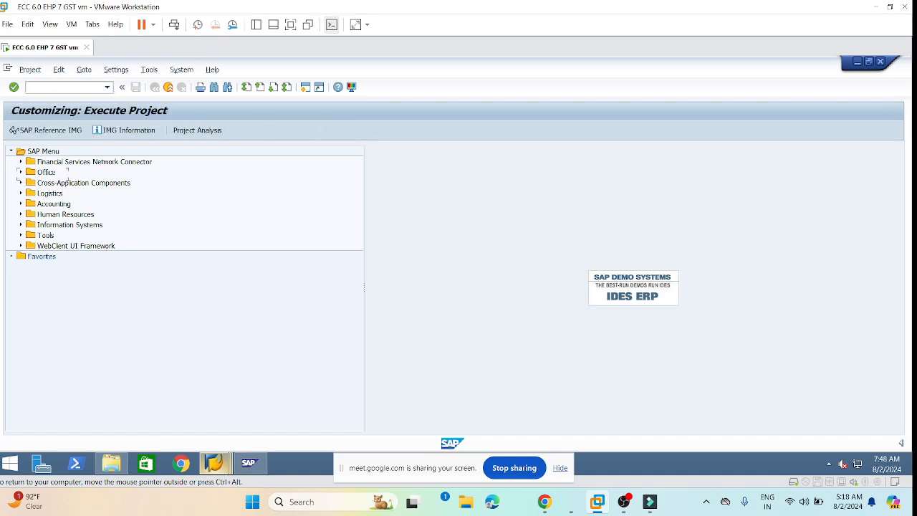
{"action": "left_click", "coordinate": [61, 131]}
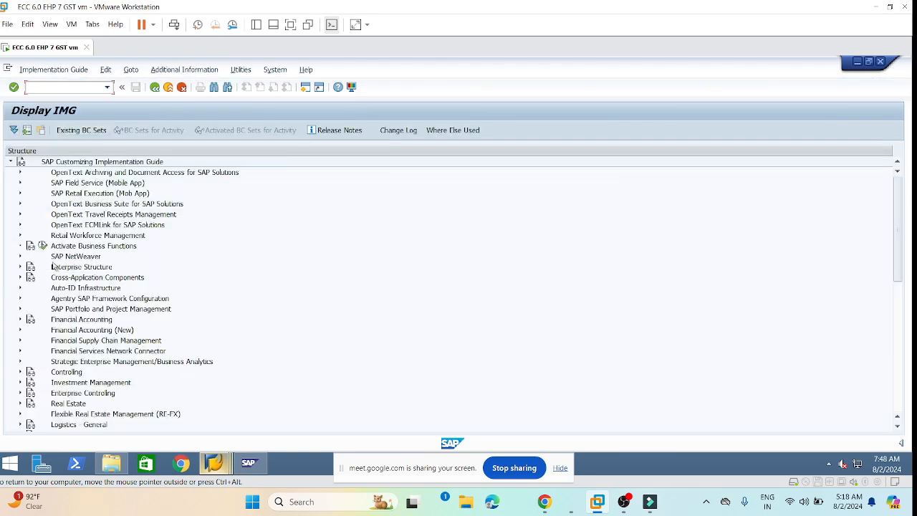
Step: Expand Financial Accounting (New), Financial Accounting Global Settings (New), Tax on Sales/Purchases and Posting in the IMG structure
{"action": "left_click", "coordinate": [21, 330]}
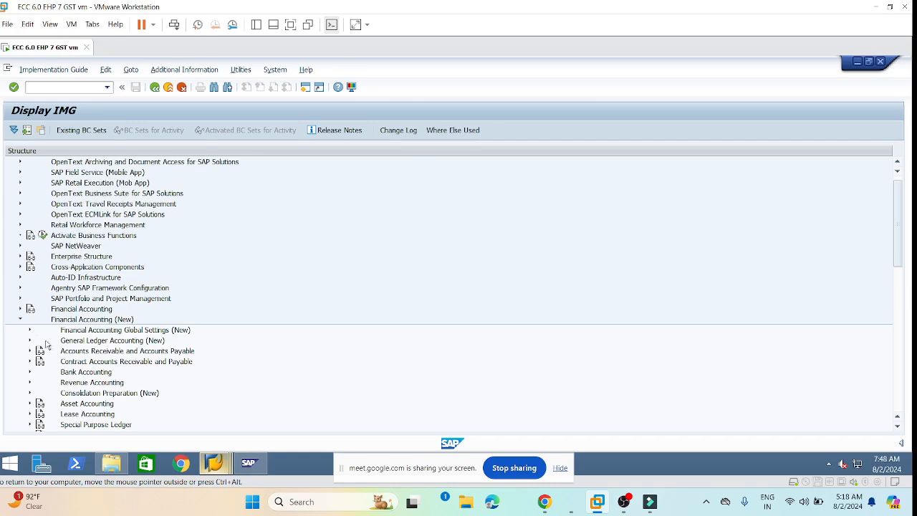
{"action": "left_click", "coordinate": [30, 331]}
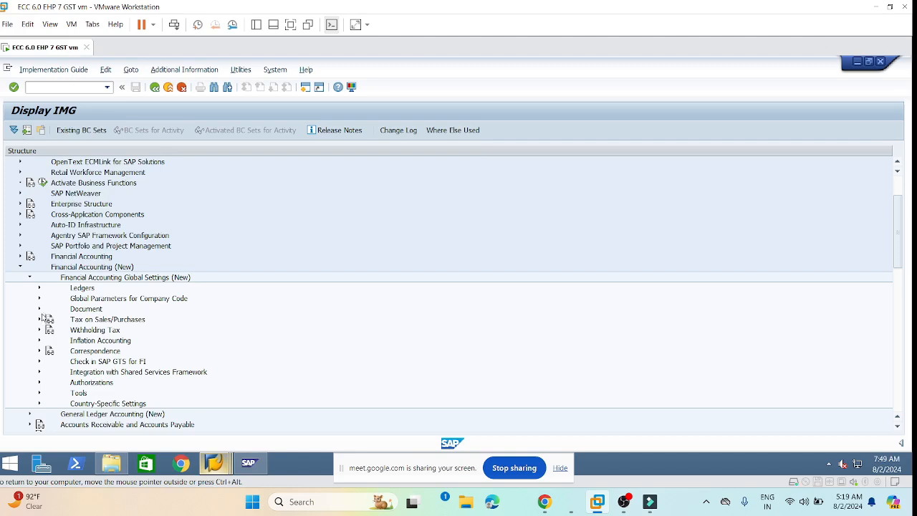
{"action": "left_click", "coordinate": [40, 319]}
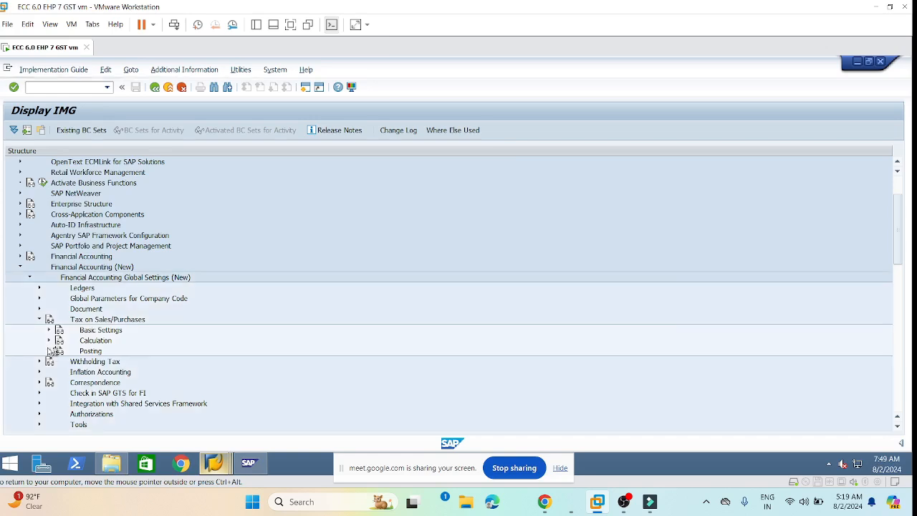
{"action": "left_click", "coordinate": [48, 350]}
{"action": "scroll", "coordinate": [120, 317], "scroll_direction": "down", "scroll_amount": 1}
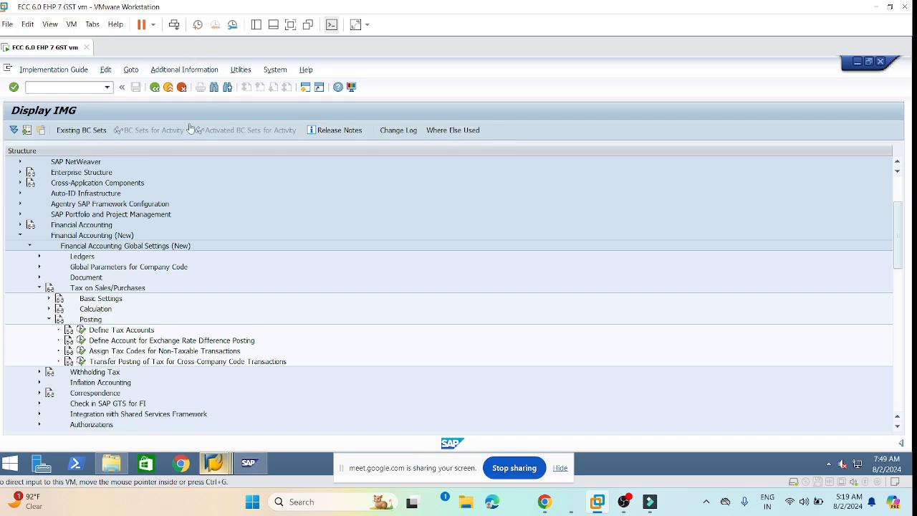
Step: Display the IMG activity keys as additional information and widen their column to show the full keys
{"action": "left_click", "coordinate": [205, 72]}
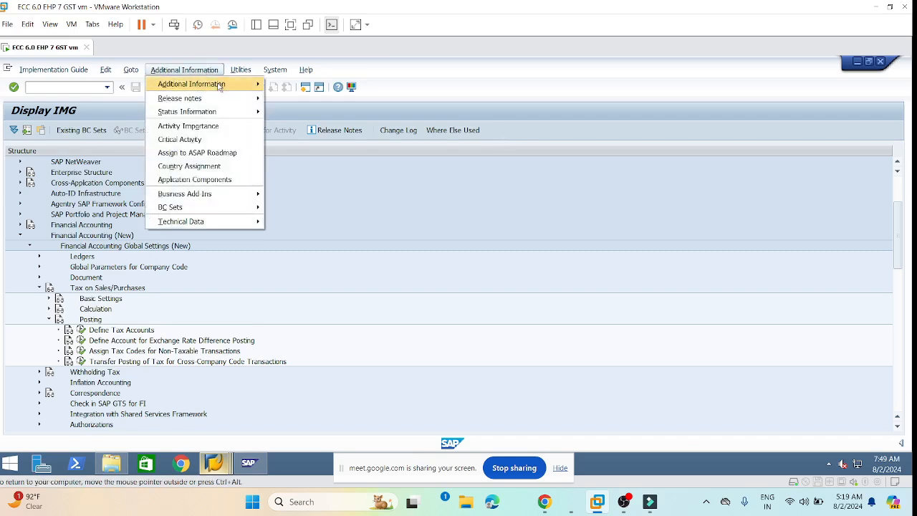
{"action": "mouse_move", "coordinate": [218, 86]}
{"action": "mouse_move", "coordinate": [314, 104]}
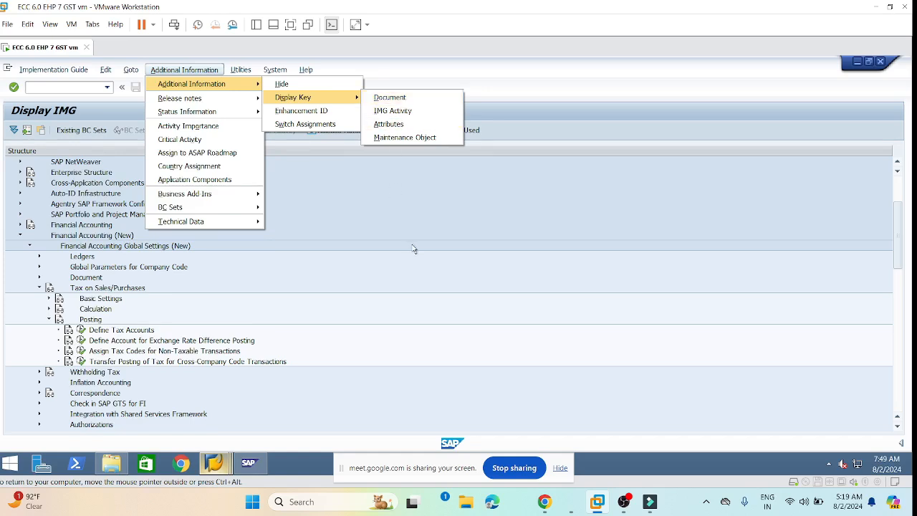
{"action": "left_click", "coordinate": [424, 112]}
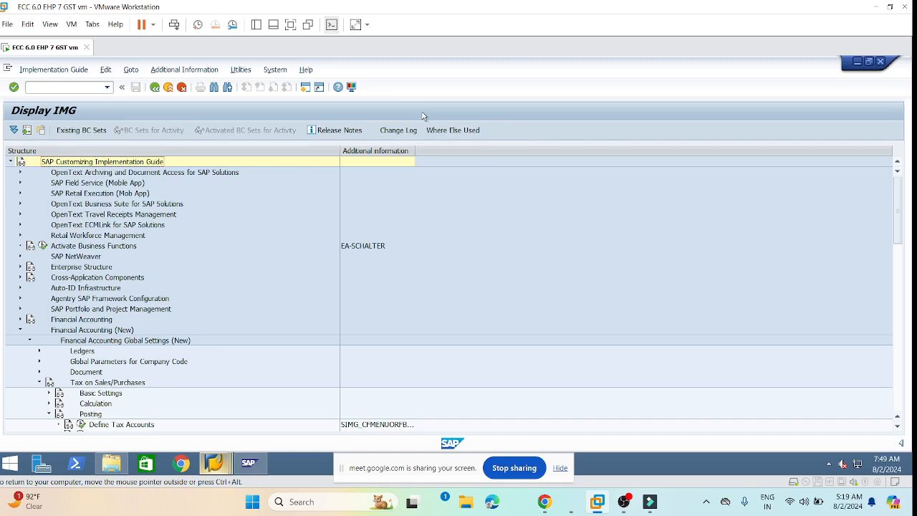
{"action": "scroll", "coordinate": [454, 353], "scroll_direction": "down", "scroll_amount": 1}
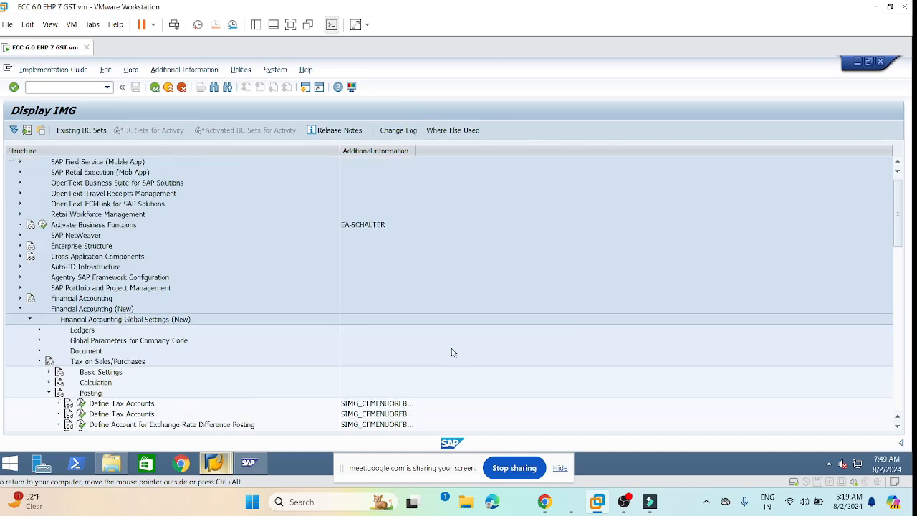
{"action": "double_click", "coordinate": [413, 152]}
Step: Locate the activity key of Define Tax Accounts and open that activity under Posting
{"action": "left_click", "coordinate": [416, 405]}
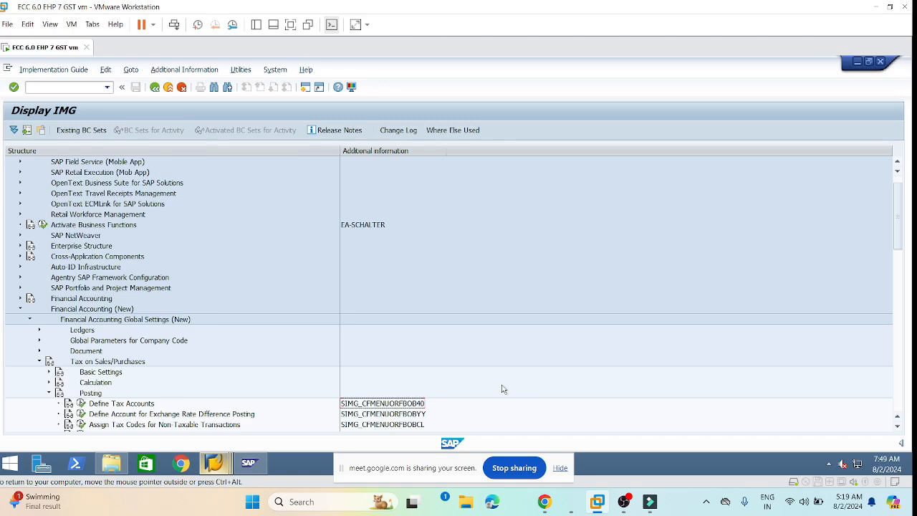
{"action": "left_click", "coordinate": [80, 403]}
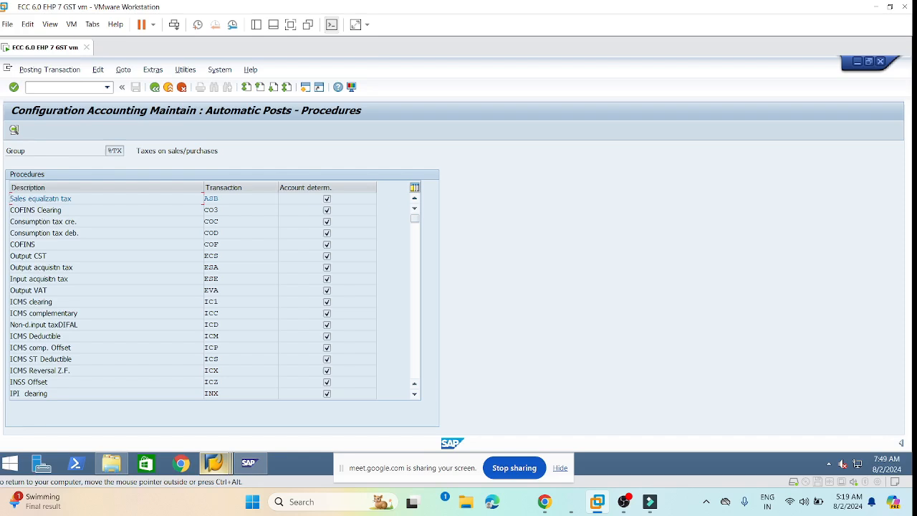
Step: Open the IN:Central GST-OP (JOC) procedure for chart of accounts LOCA
{"action": "scroll", "coordinate": [232, 308], "scroll_direction": "down", "scroll_amount": 10}
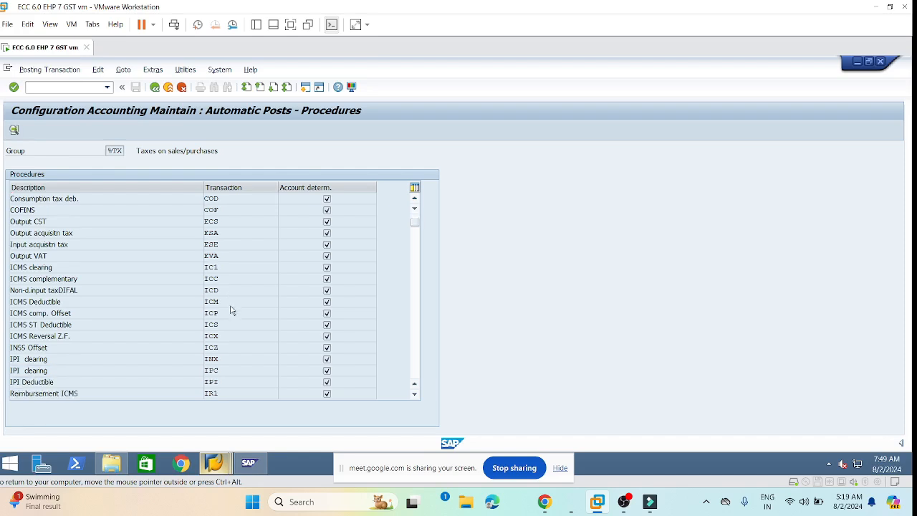
{"action": "scroll", "coordinate": [233, 317], "scroll_direction": "down", "scroll_amount": 13}
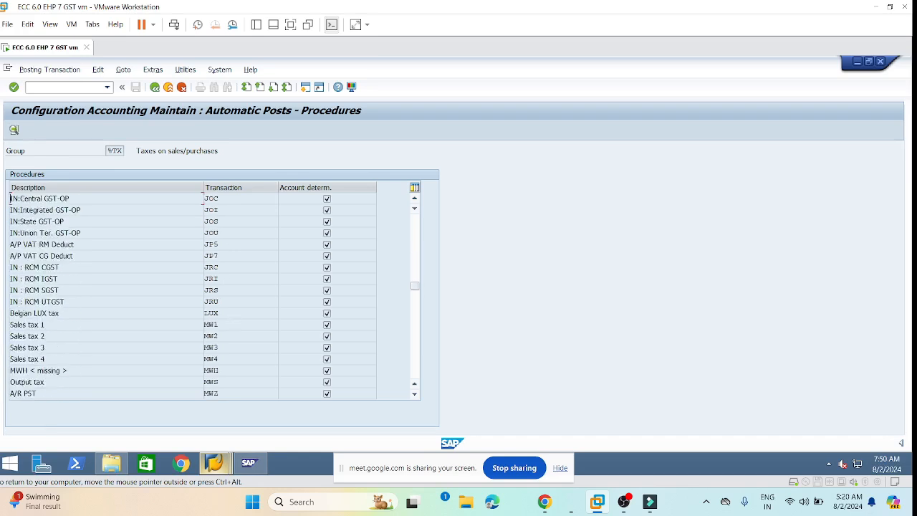
{"action": "scroll", "coordinate": [240, 313], "scroll_direction": "up", "scroll_amount": 1}
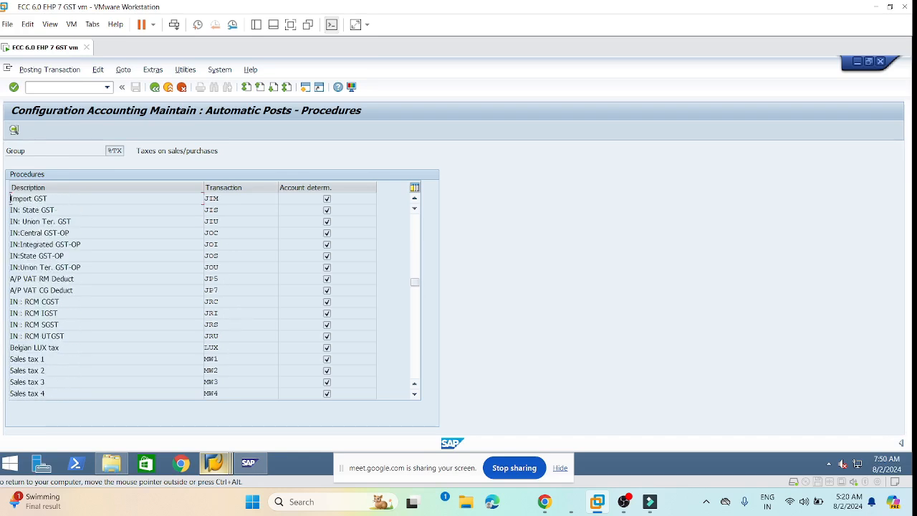
{"action": "left_click", "coordinate": [209, 233]}
{"action": "left_click", "coordinate": [70, 233]}
{"action": "double_click", "coordinate": [210, 233]}
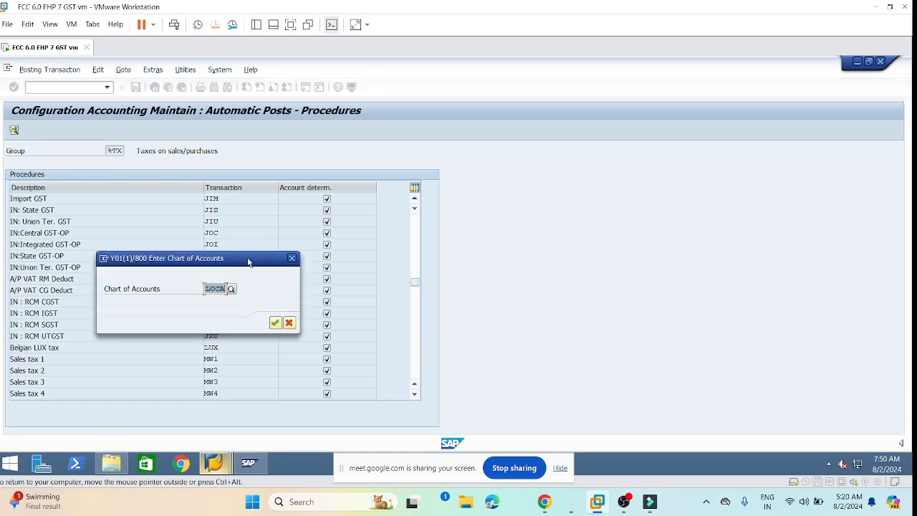
{"action": "left_click_drag", "start_coordinate": [248, 262], "coordinate": [606, 190]}
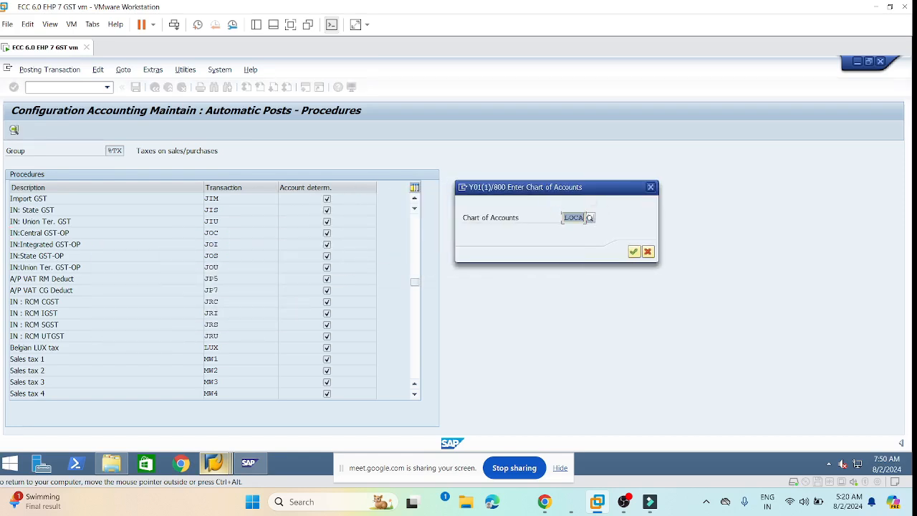
{"action": "left_click", "coordinate": [582, 217]}
{"action": "left_click", "coordinate": [635, 252]}
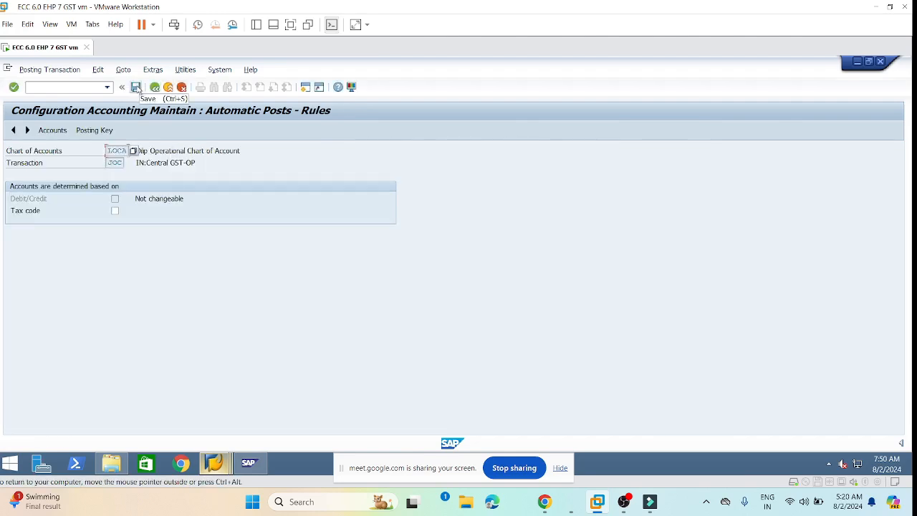
Step: Save the JOC posting rules and assign G/L account 160100 to Central GST-OP, saving it in the proposed customizing request
{"action": "left_click", "coordinate": [136, 86]}
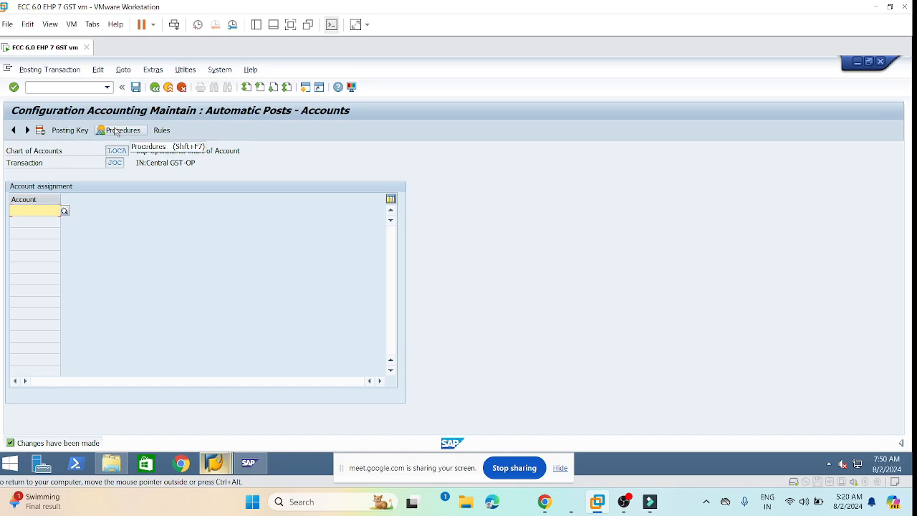
{"action": "type", "text": "160100"}
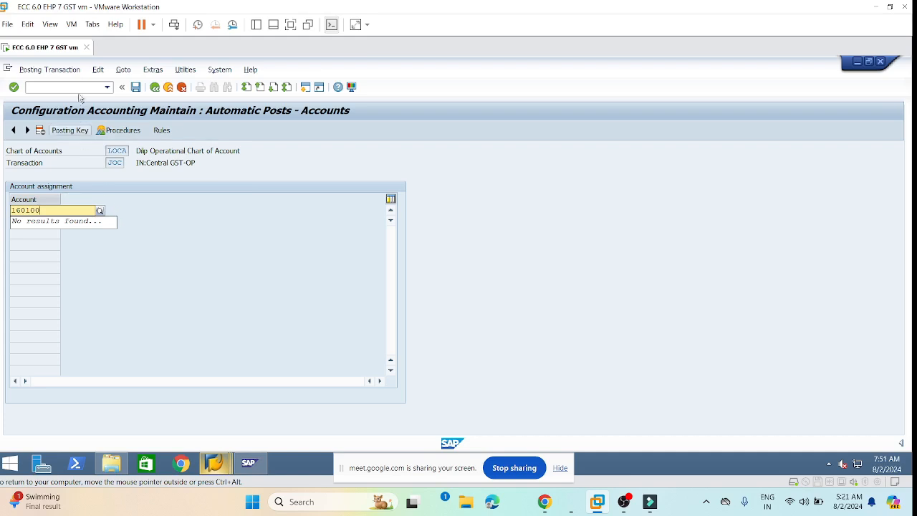
{"action": "left_click", "coordinate": [136, 87]}
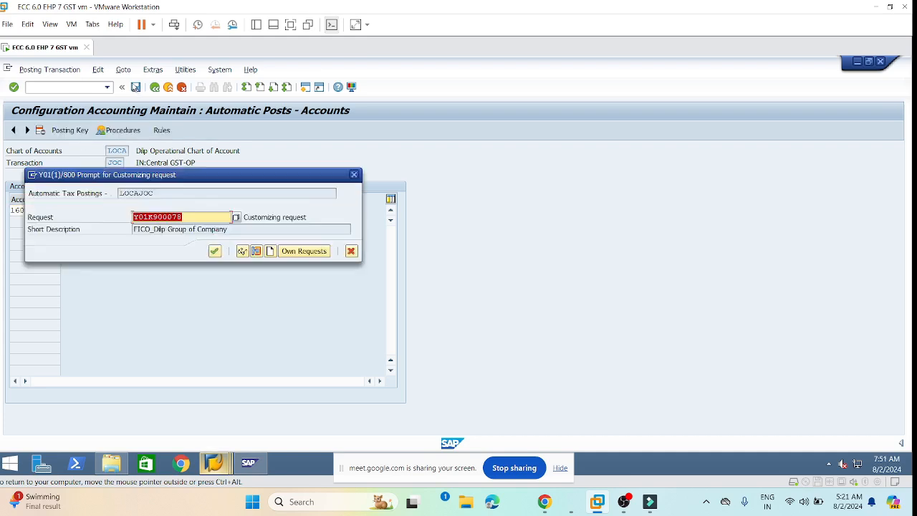
{"action": "left_click", "coordinate": [214, 253]}
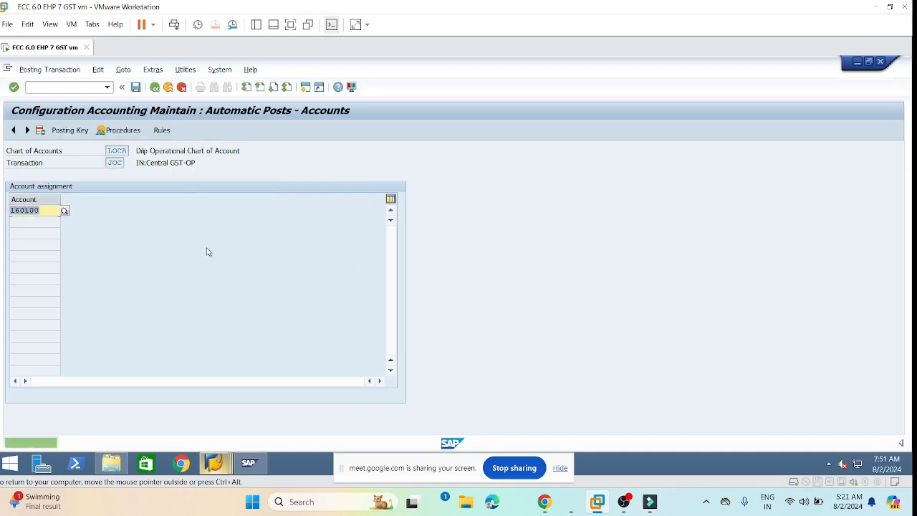
Step: Check the account assigned to Central GST-OP, reopening JOC from the procedures list to review the saved entry
{"action": "left_click", "coordinate": [47, 212]}
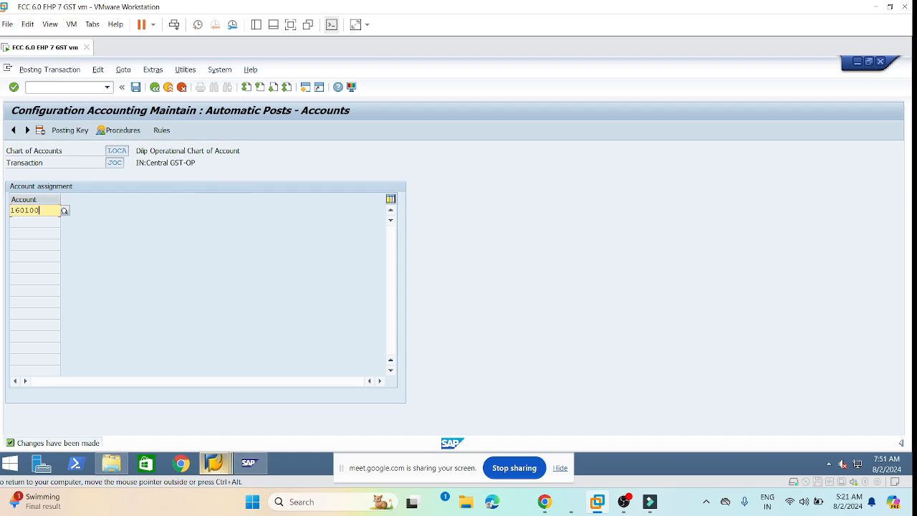
{"action": "left_click_drag", "start_coordinate": [145, 163], "coordinate": [196, 162]}
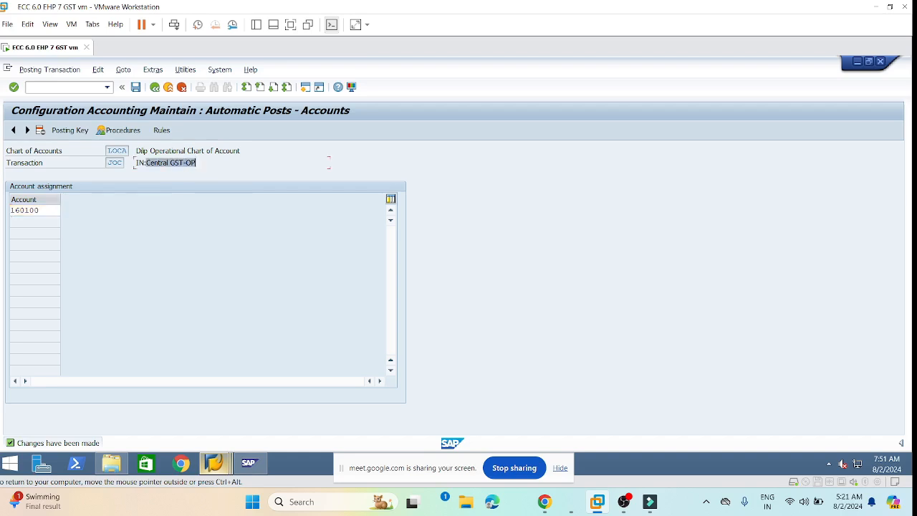
{"action": "left_click", "coordinate": [41, 210]}
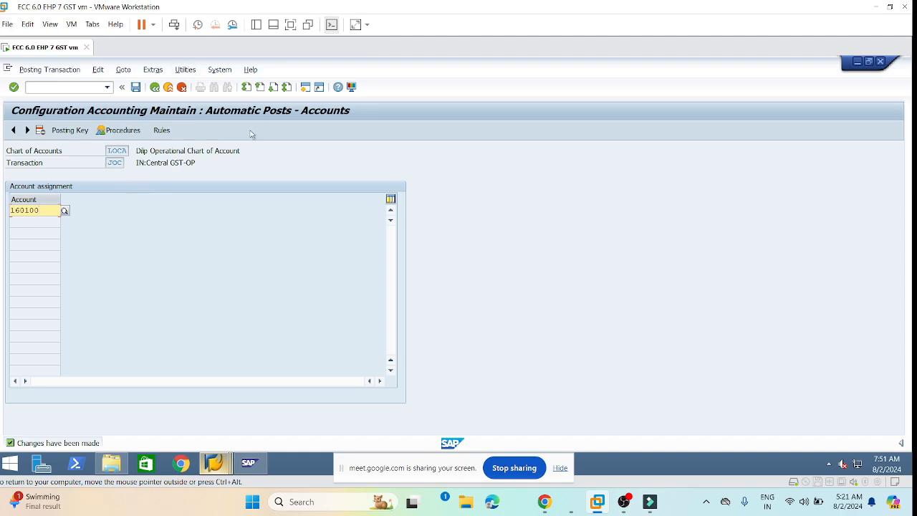
{"action": "left_click", "coordinate": [156, 89]}
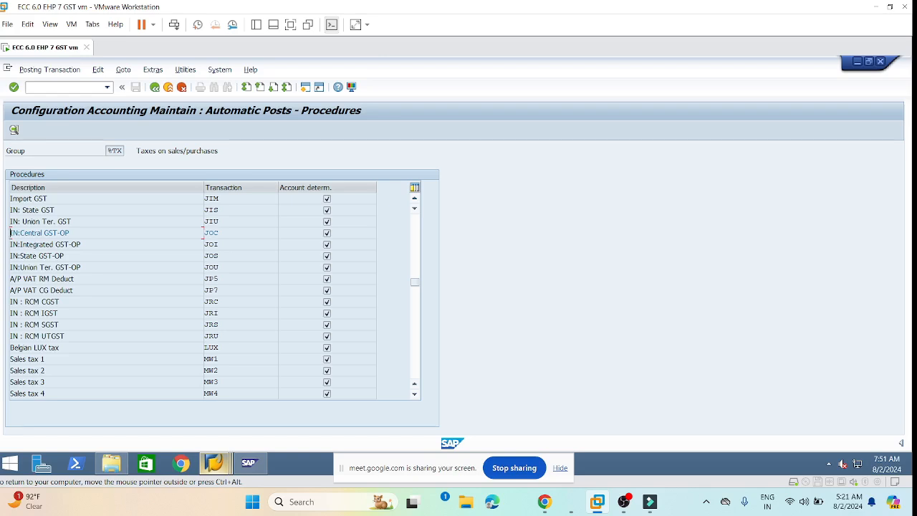
{"action": "double_click", "coordinate": [213, 235]}
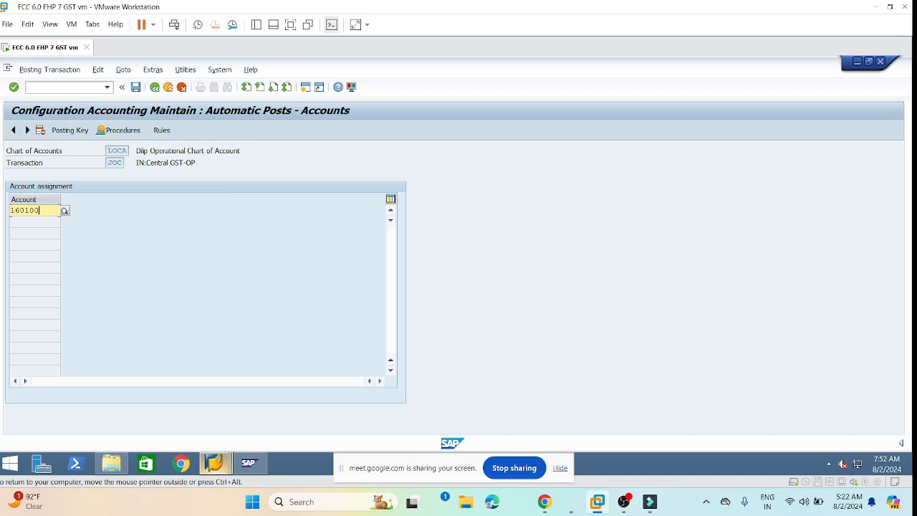
{"action": "left_click_drag", "start_coordinate": [41, 210], "coordinate": [11, 210]}
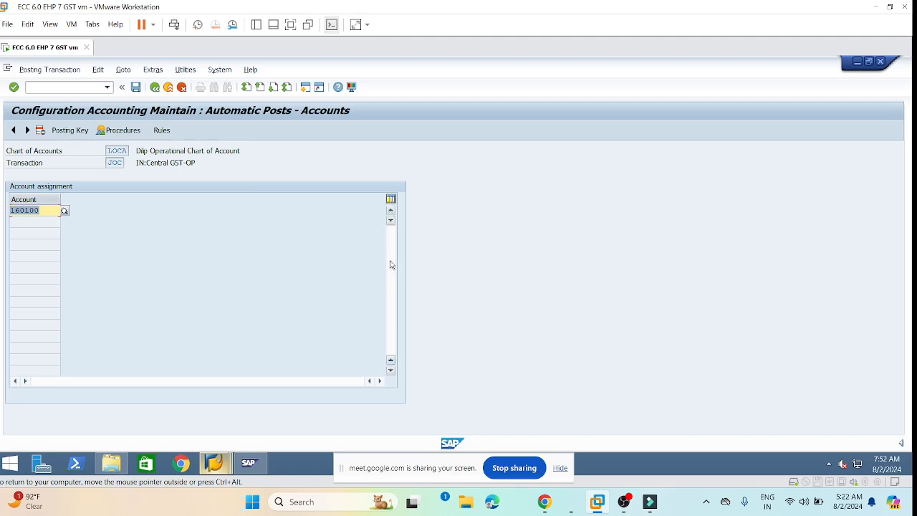
{"action": "left_click", "coordinate": [25, 210]}
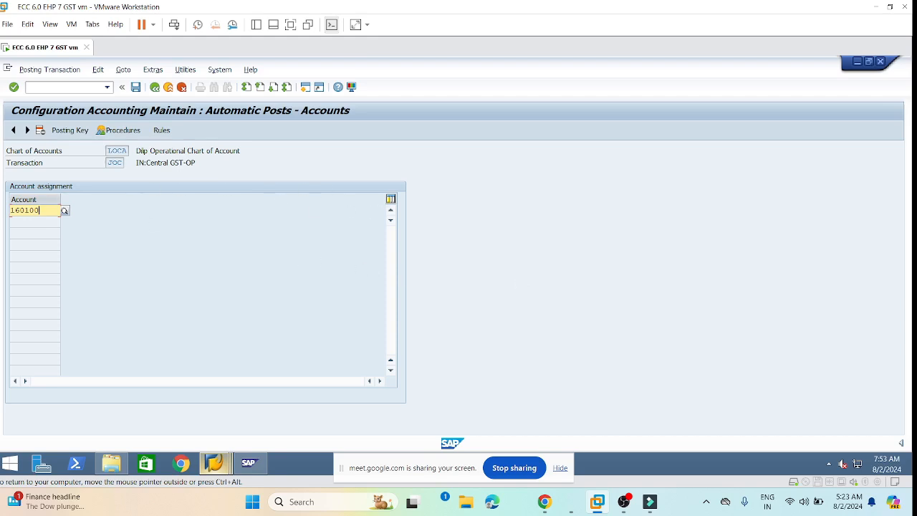
Step: Review the account assigned to the Central GST-OP transaction JOC and return to the implementation guide structure
{"action": "double_click", "coordinate": [33, 211]}
{"action": "left_click", "coordinate": [49, 210]}
{"action": "double_click", "coordinate": [24, 210]}
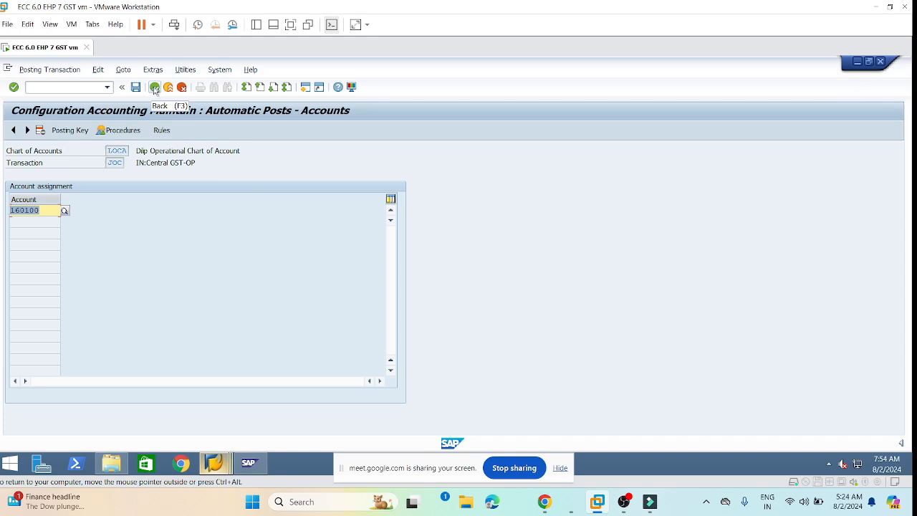
{"action": "left_click", "coordinate": [155, 87]}
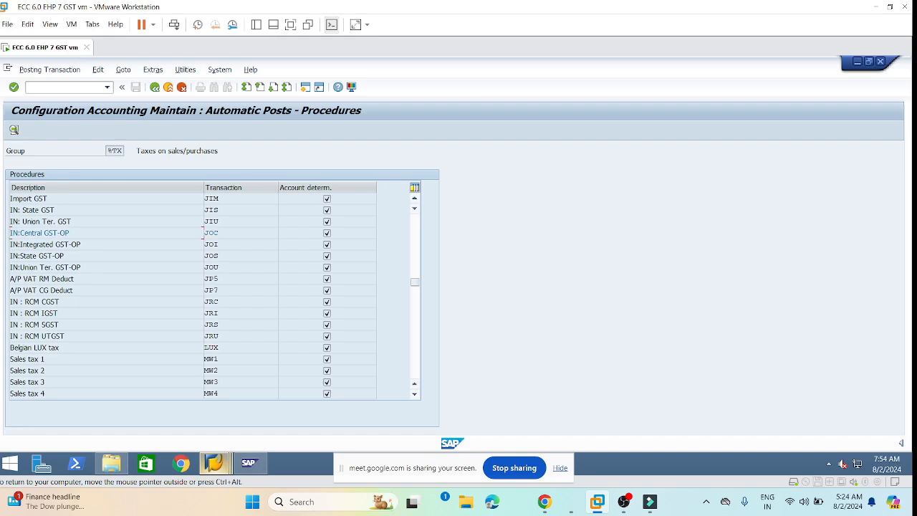
{"action": "double_click", "coordinate": [208, 233]}
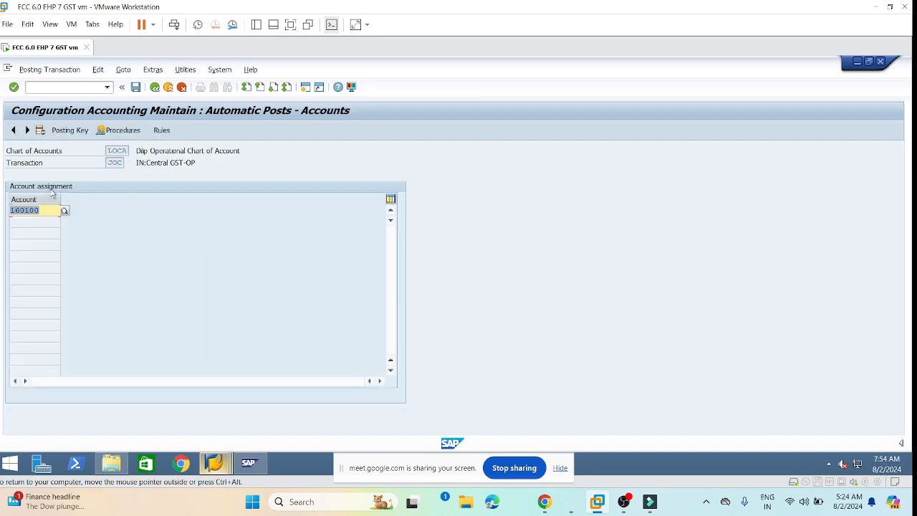
{"action": "left_click", "coordinate": [41, 211]}
{"action": "left_click", "coordinate": [155, 88]}
{"action": "left_click", "coordinate": [155, 88]}
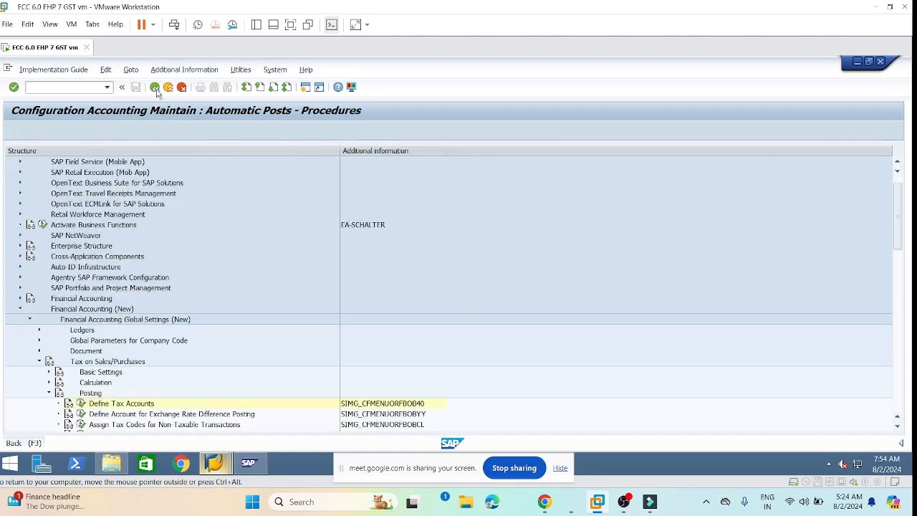
Step: Open Define Tax Accounts and bring up the State GST-OP transaction JOS for chart of accounts LOCA
{"action": "left_click", "coordinate": [81, 404]}
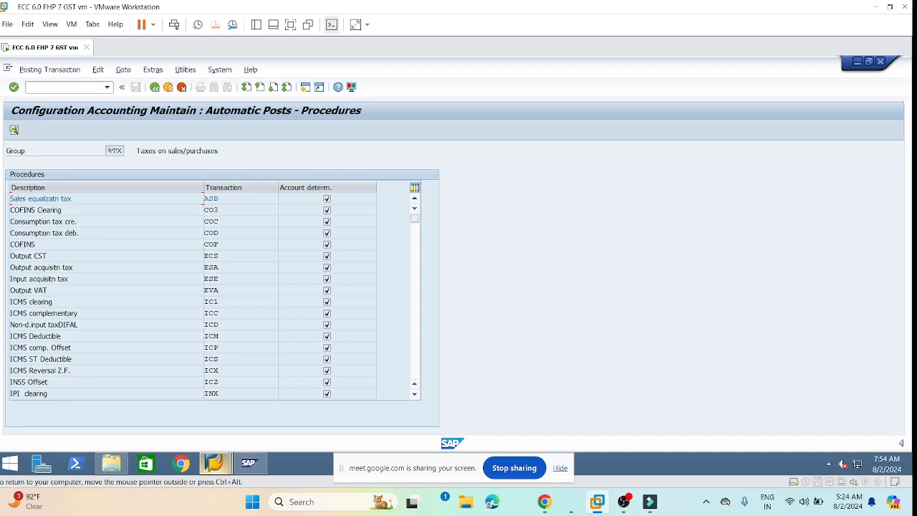
{"action": "scroll", "coordinate": [215, 344], "scroll_direction": "down", "scroll_amount": 6}
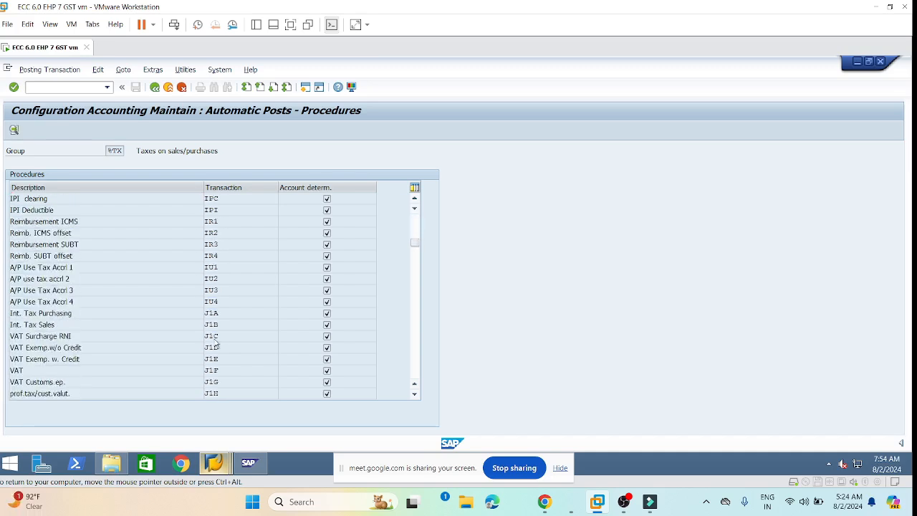
{"action": "scroll", "coordinate": [215, 344], "scroll_direction": "down", "scroll_amount": 9}
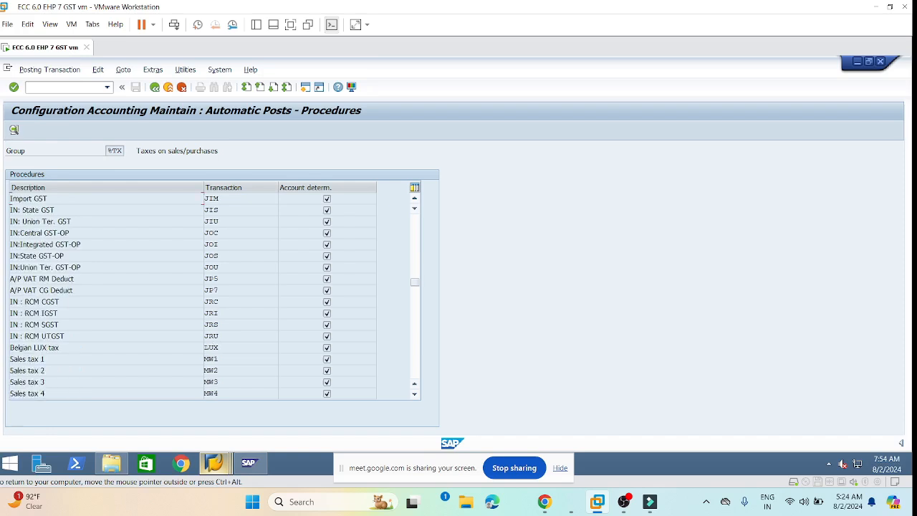
{"action": "scroll", "coordinate": [215, 344], "scroll_direction": "down", "scroll_amount": 3}
{"action": "scroll", "coordinate": [215, 344], "scroll_direction": "up", "scroll_amount": 2}
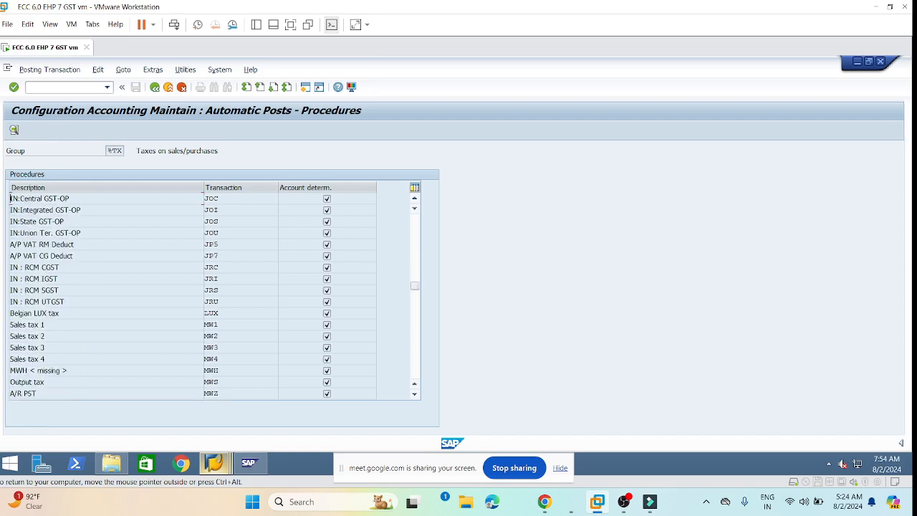
{"action": "left_click", "coordinate": [210, 221]}
{"action": "double_click", "coordinate": [212, 223]}
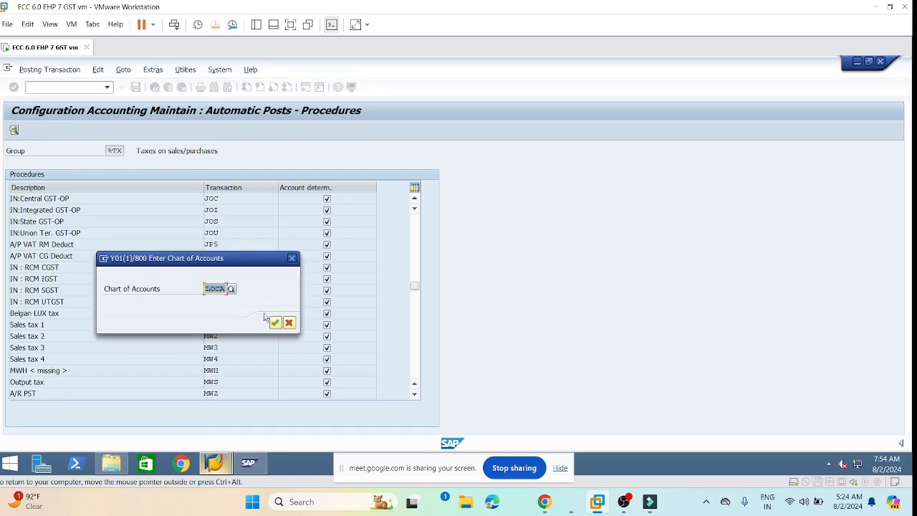
{"action": "left_click", "coordinate": [275, 323]}
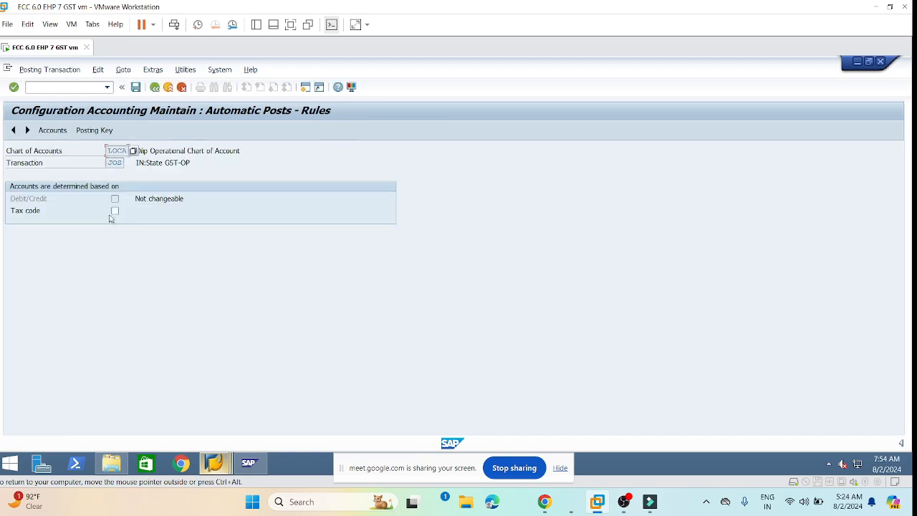
Step: Save the rules for State GST-OP without the tax code option and assign G/L account 160200
{"action": "left_click", "coordinate": [51, 133]}
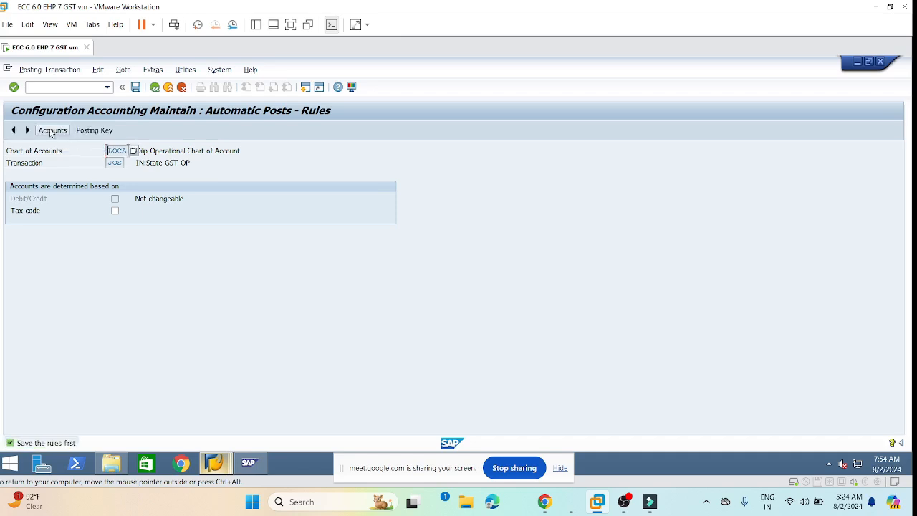
{"action": "left_click", "coordinate": [138, 88]}
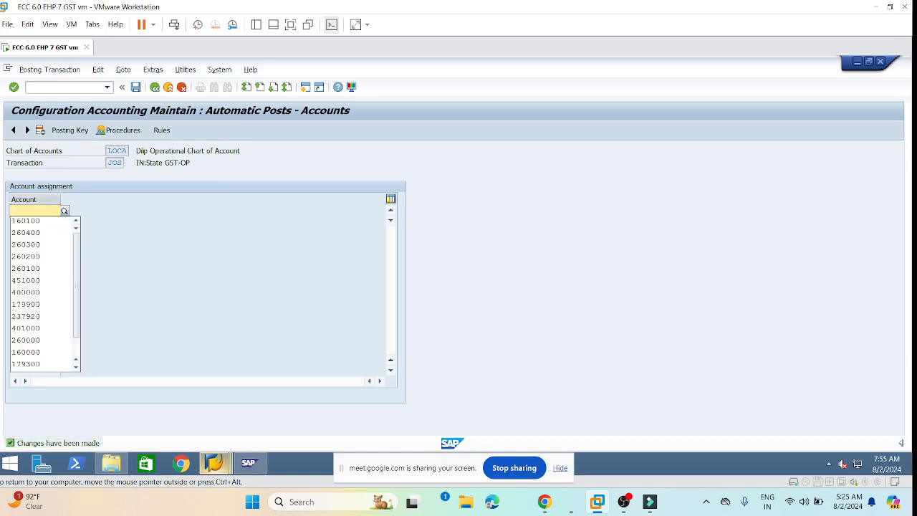
{"action": "key", "text": "BackSpace"}
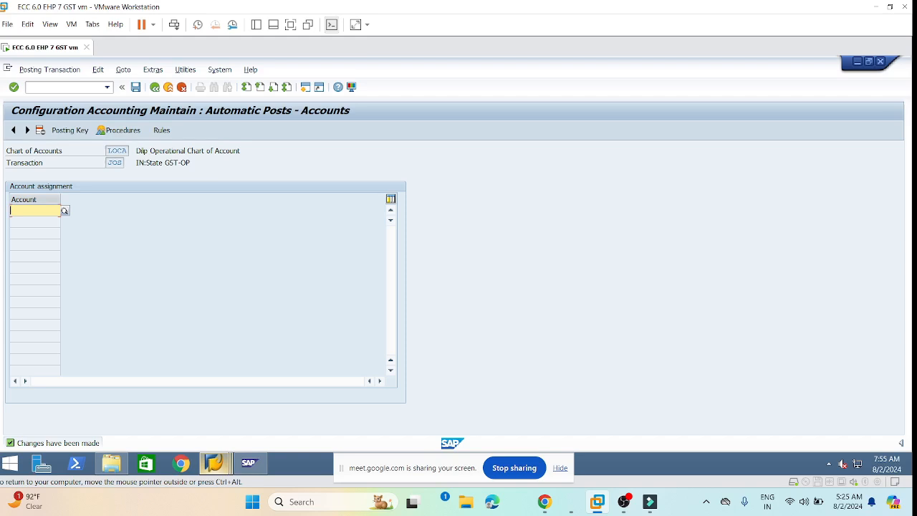
{"action": "type", "text": "160200"}
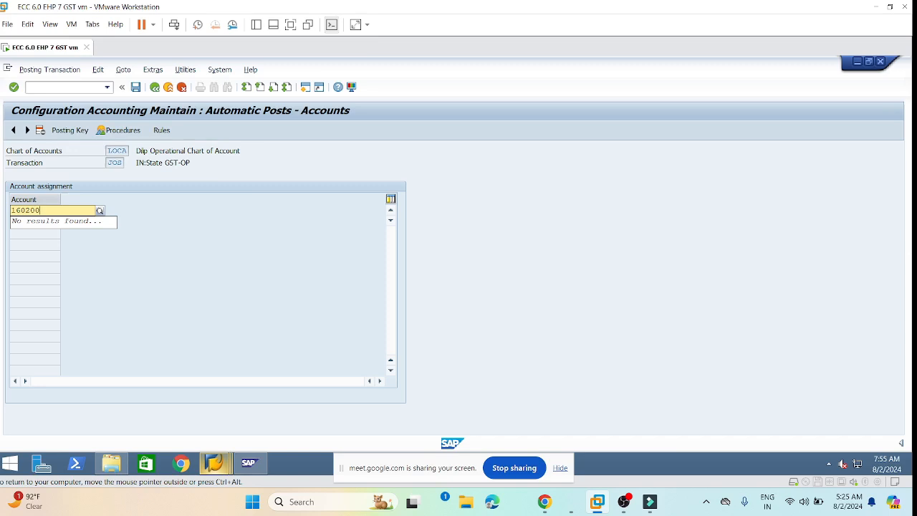
{"action": "key", "text": "Return"}
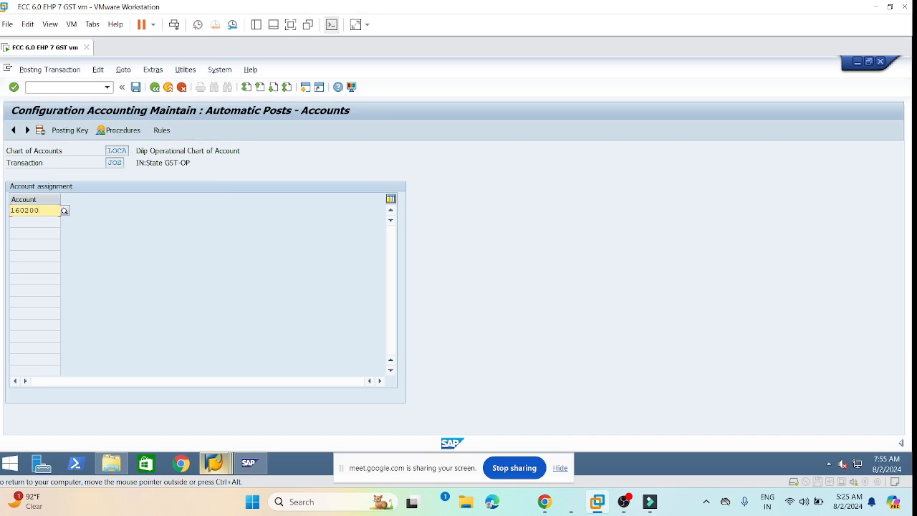
Step: Save the State GST-OP account to the proposed customizing request and check its debit and credit posting keys before returning to the procedures list
{"action": "left_click", "coordinate": [72, 132]}
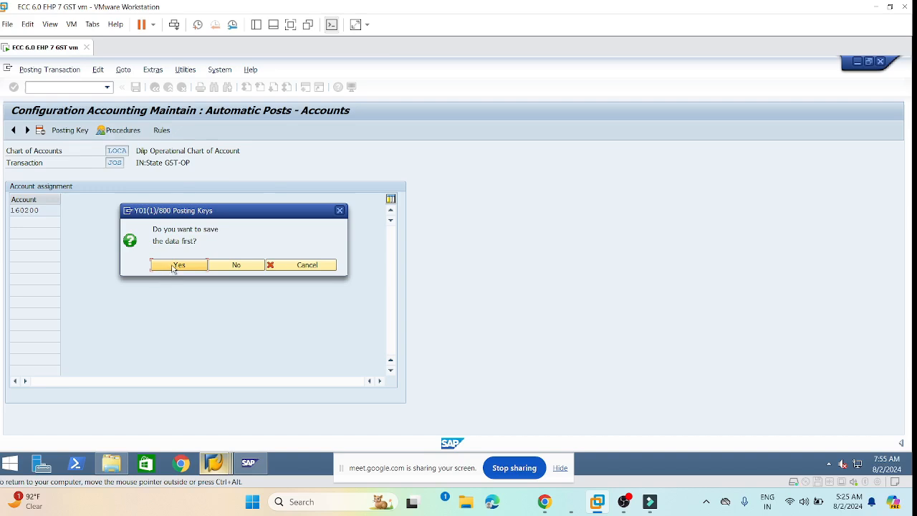
{"action": "left_click", "coordinate": [175, 265]}
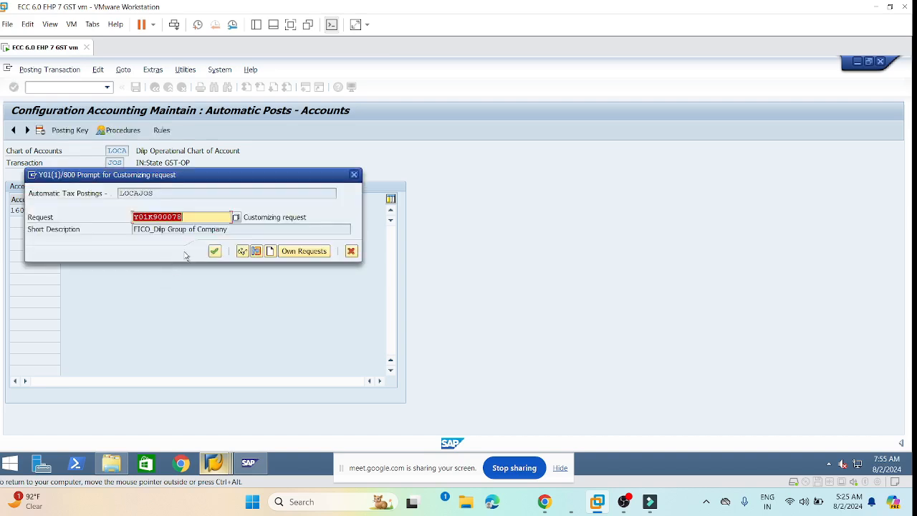
{"action": "left_click", "coordinate": [214, 251]}
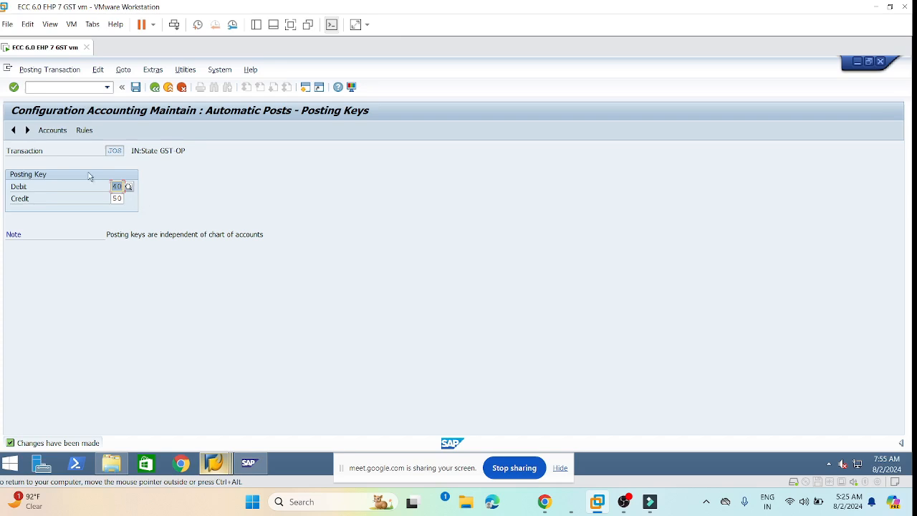
{"action": "key", "text": "Tab"}
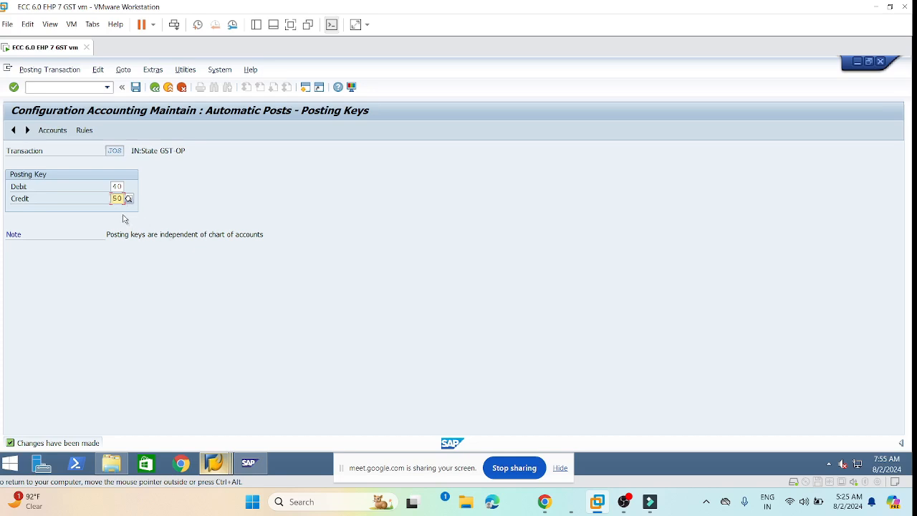
{"action": "left_click", "coordinate": [154, 87]}
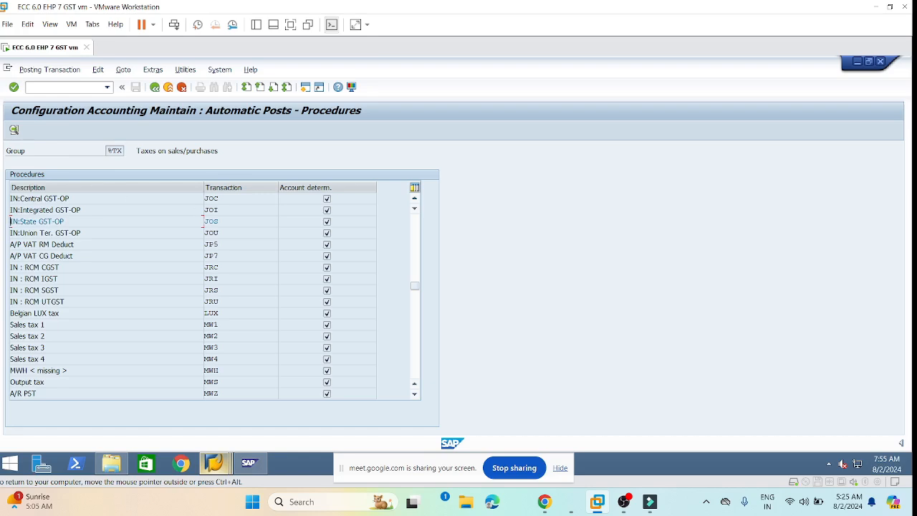
Step: Save the rules for the Integrated GST-OP transaction JOI and enter G/L account 160300
{"action": "double_click", "coordinate": [211, 210]}
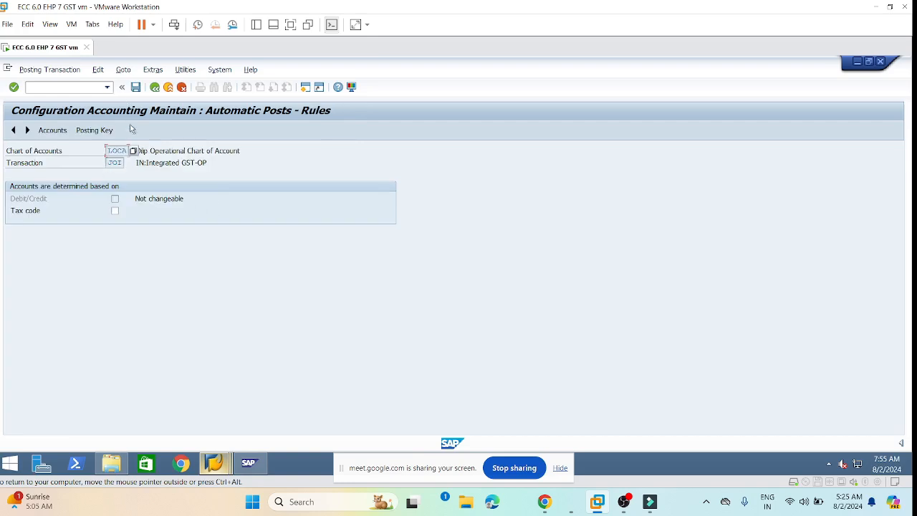
{"action": "left_click", "coordinate": [135, 87]}
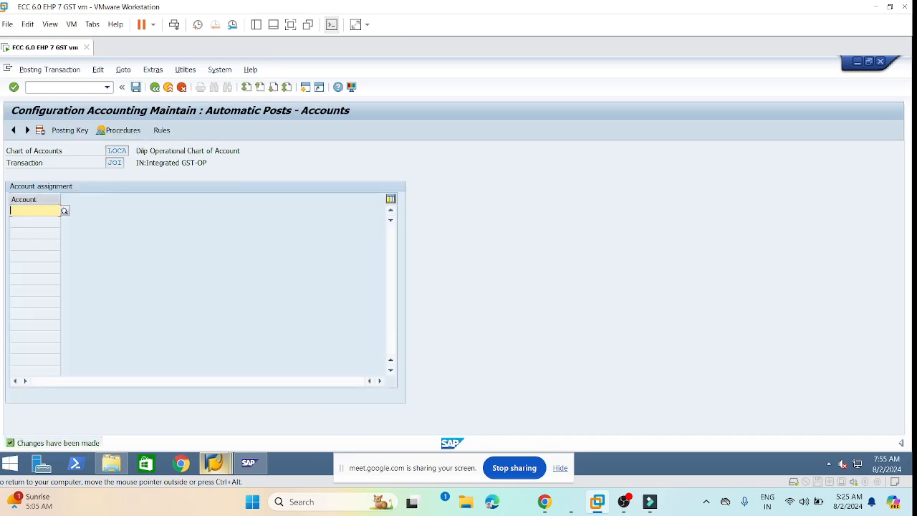
{"action": "key", "text": "space"}
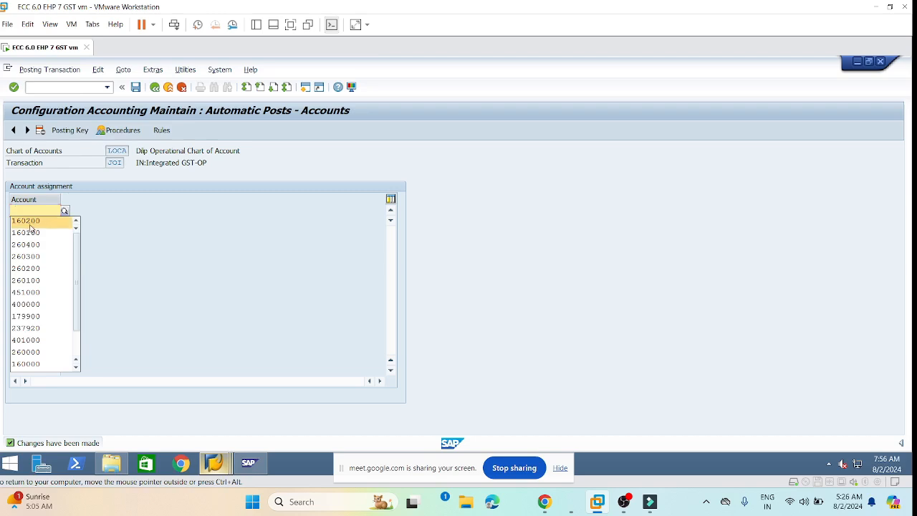
{"action": "left_click", "coordinate": [30, 223]}
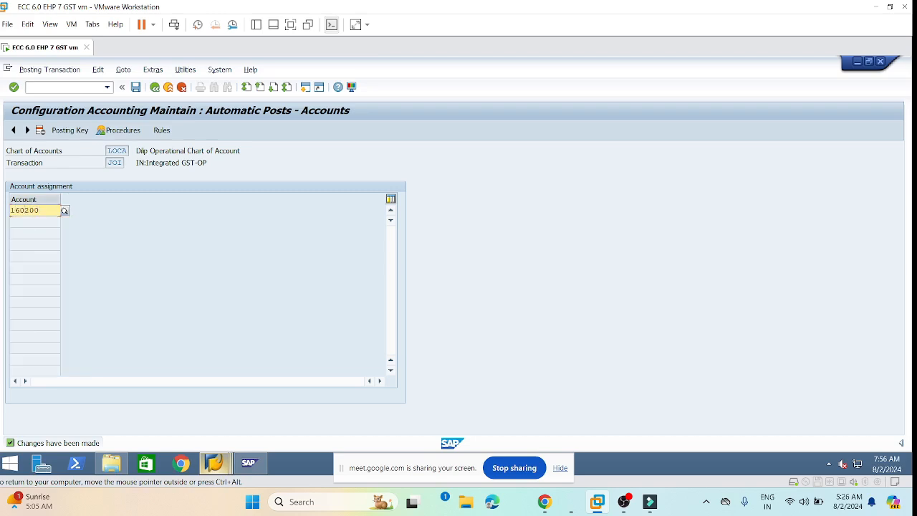
{"action": "key", "text": "BackSpace"}
{"action": "key", "text": "BackSpace"}
{"action": "key", "text": "BackSpace"}
{"action": "type", "text": "300"}
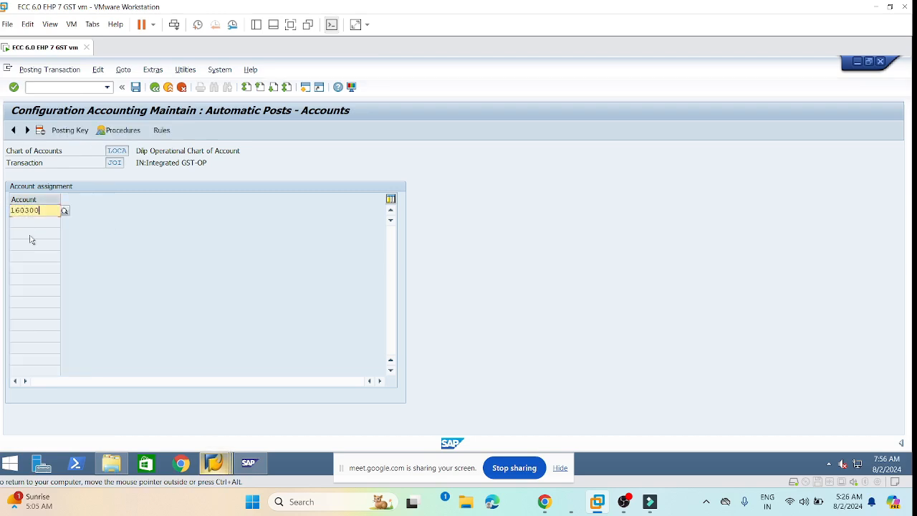
Step: Save the Integrated GST-OP account assignment to the customizing request and return to the procedures list
{"action": "left_click", "coordinate": [135, 88]}
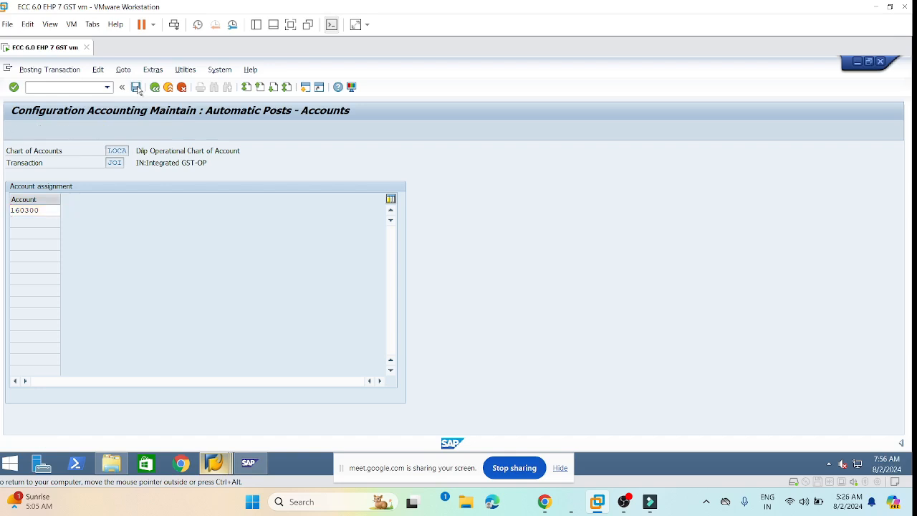
{"action": "left_click", "coordinate": [215, 251]}
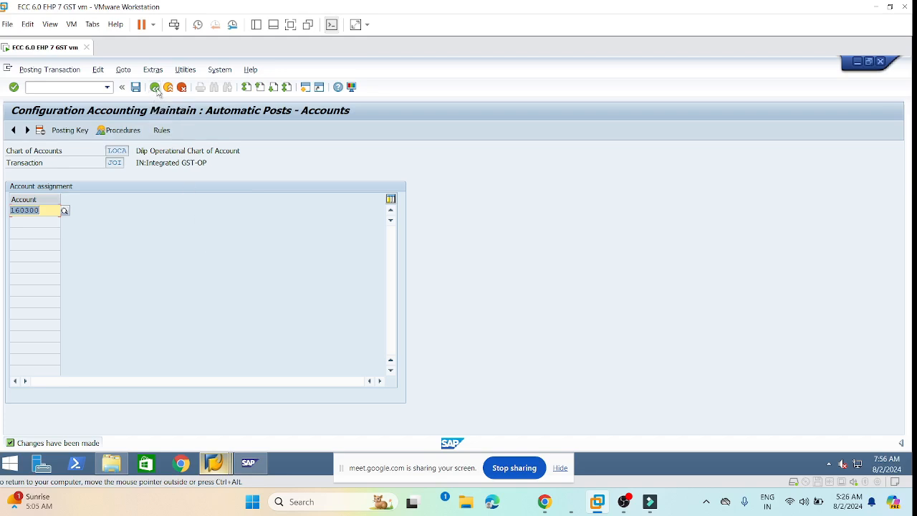
{"action": "left_click", "coordinate": [155, 87]}
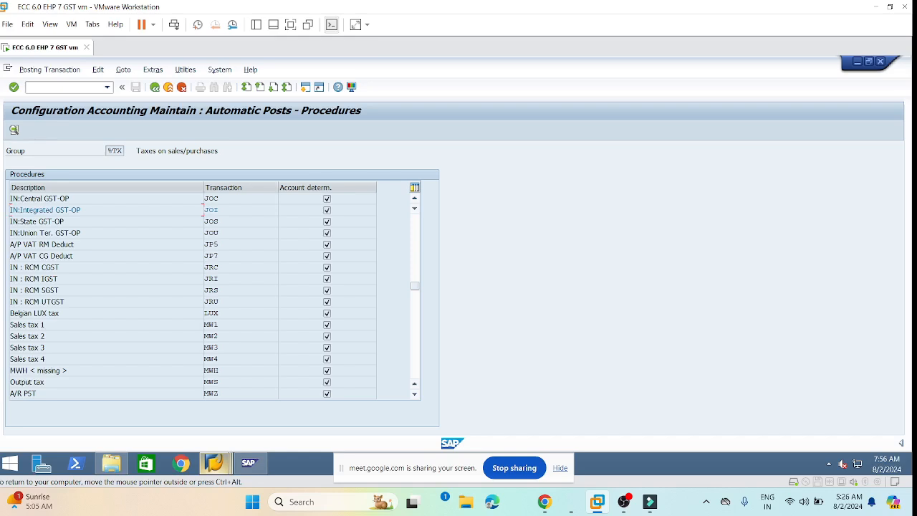
Step: Save the rules for the Union Ter. GST-OP transaction JOU and enter G/L account 160400
{"action": "double_click", "coordinate": [209, 233]}
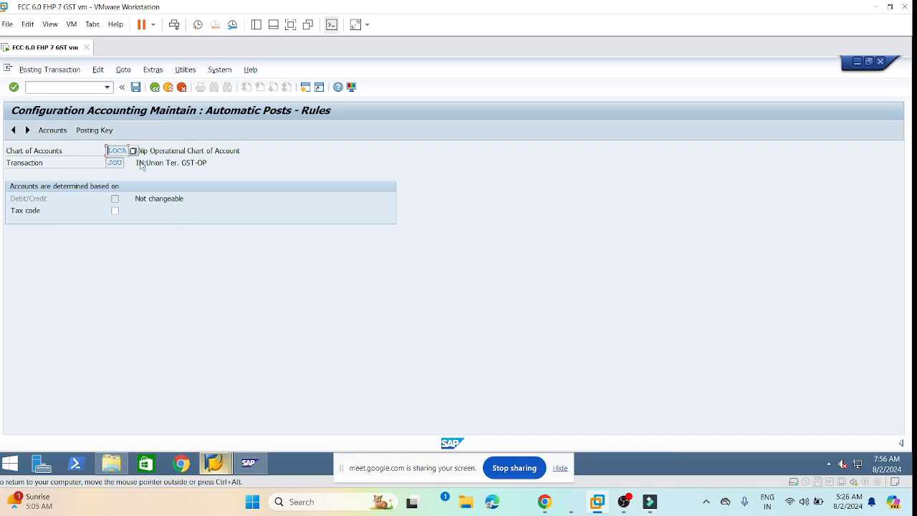
{"action": "left_click", "coordinate": [136, 86]}
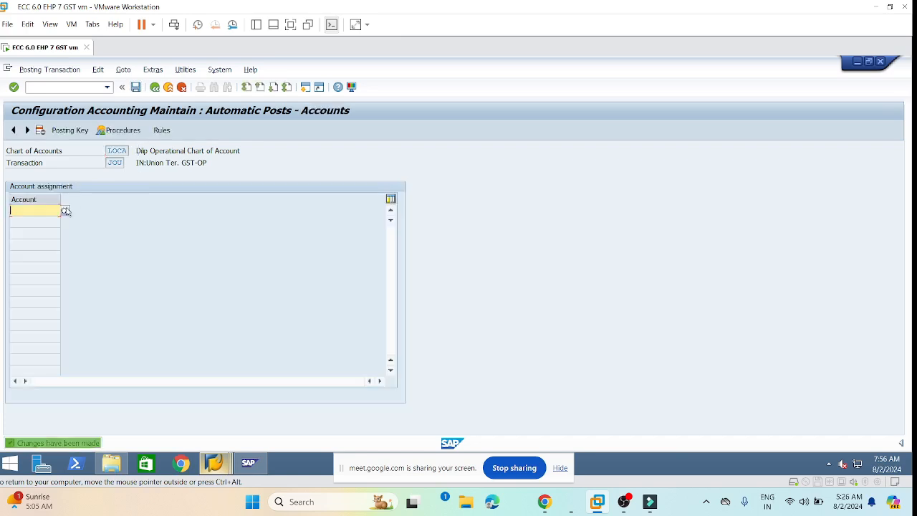
{"action": "type", "text": "160300"}
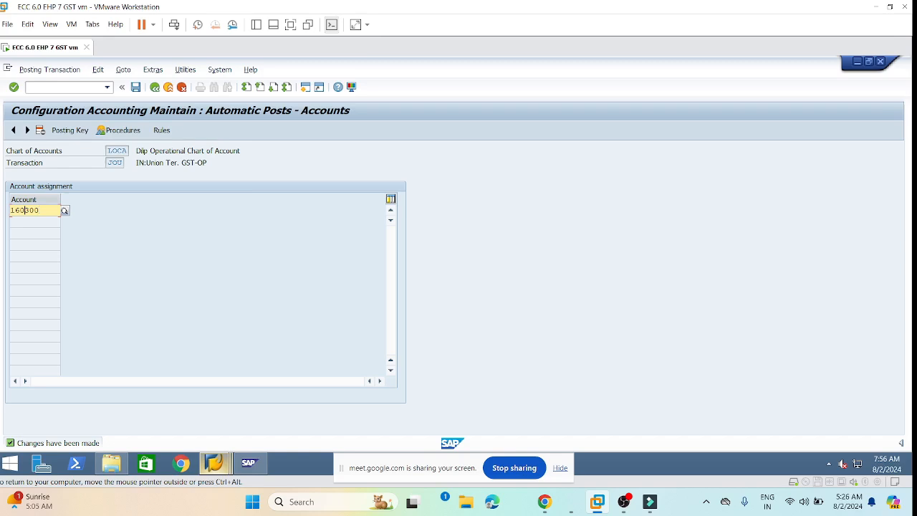
{"action": "key", "text": "Delete"}
{"action": "type", "text": "4"}
{"action": "key", "text": "Return"}
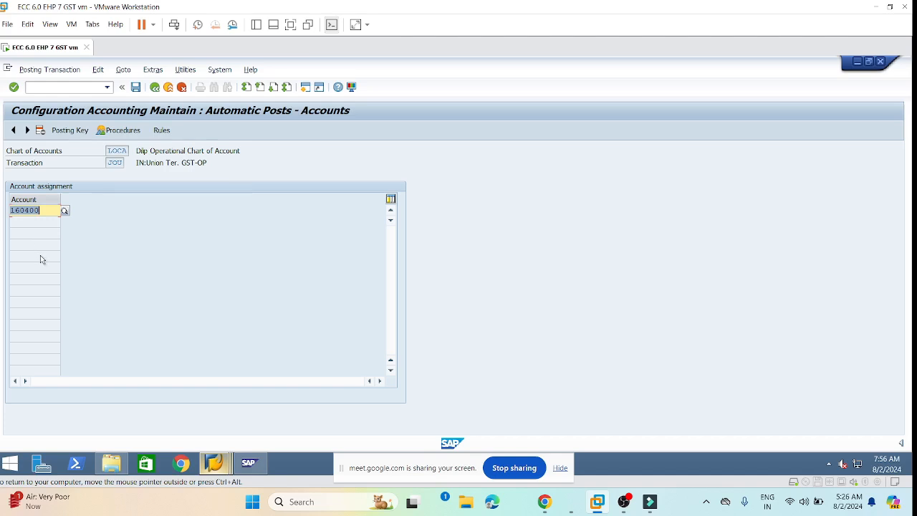
Step: Save the Union Ter. GST-OP account assignment to the customizing request and leave its account screen
{"action": "left_click", "coordinate": [135, 87]}
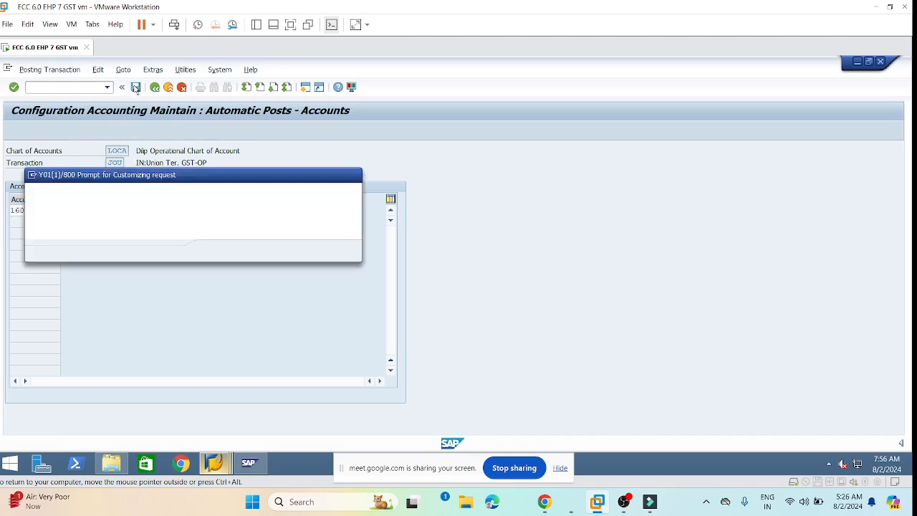
{"action": "left_click", "coordinate": [215, 250]}
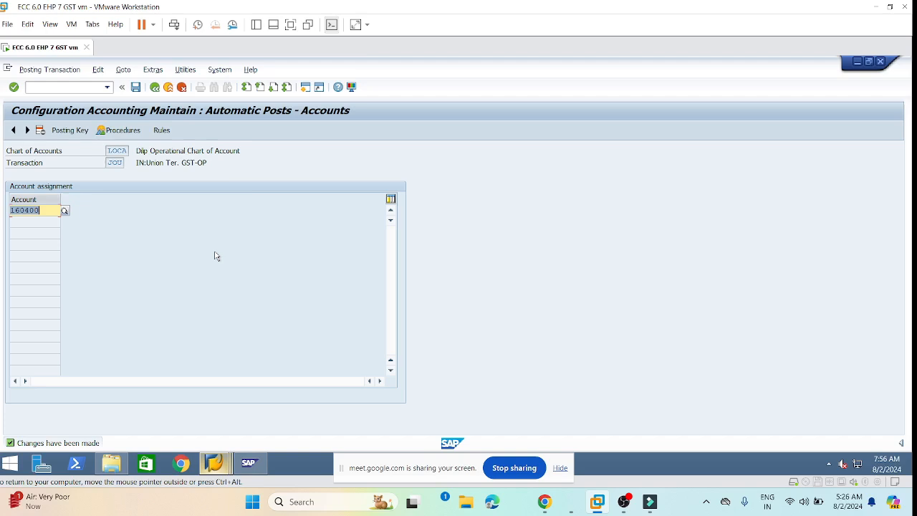
{"action": "left_click", "coordinate": [155, 86]}
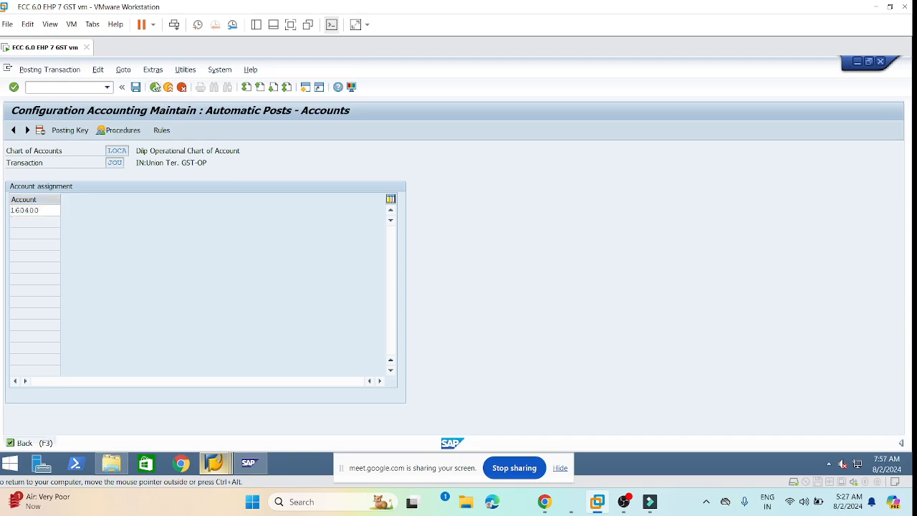
Step: Return to the procedures list and start transaction SM30 for table view maintenance
{"action": "left_click", "coordinate": [154, 87]}
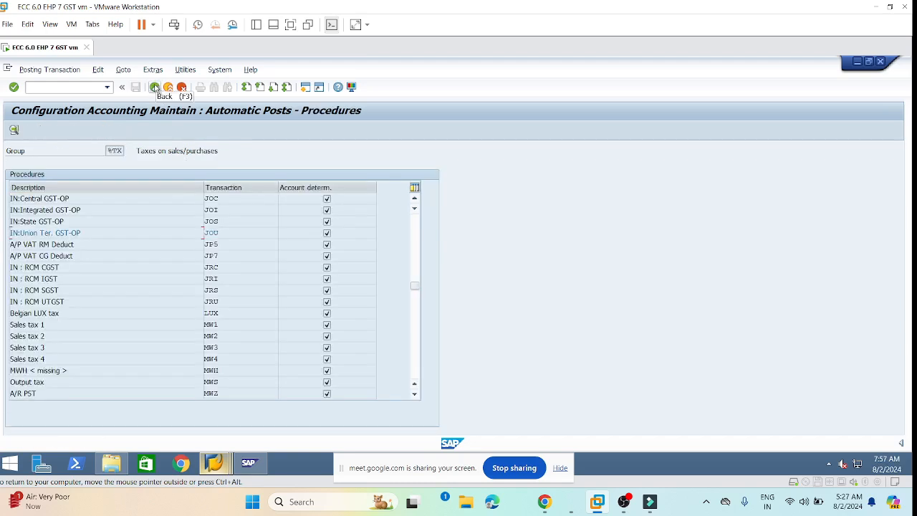
{"action": "left_click", "coordinate": [27, 87]}
{"action": "type", "text": "/nsm30"}
{"action": "key", "text": "Return"}
{"action": "key", "text": "Return"}
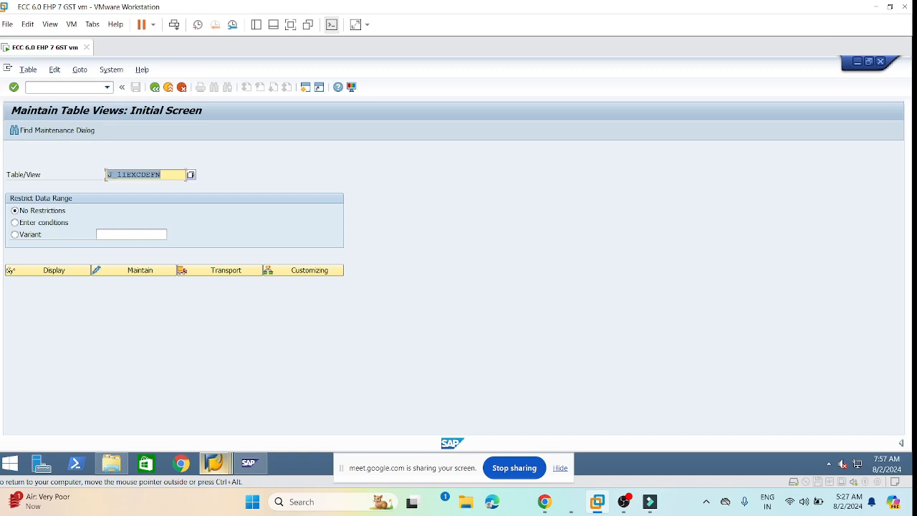
Step: Open view J_1IT030K_V for maintenance with chart of accounts LOCA and transaction JOC as the work area
{"action": "key", "text": "BackSpace"}
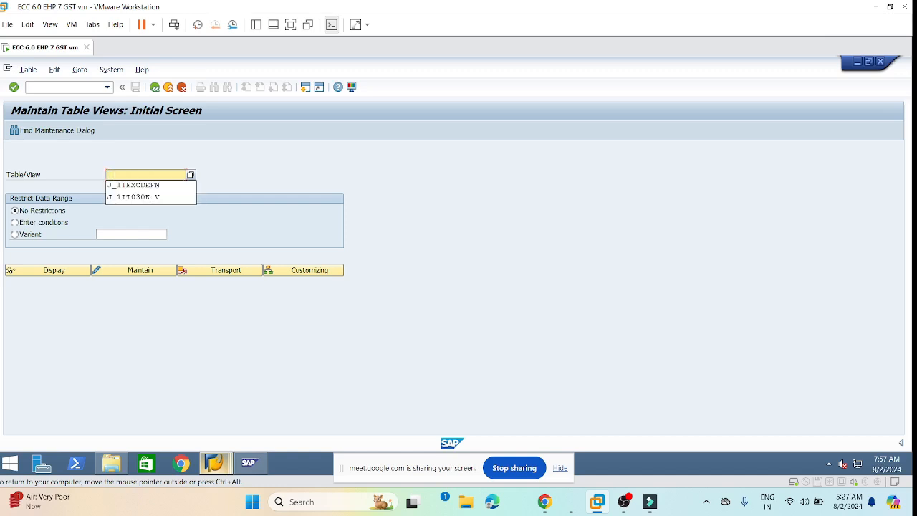
{"action": "key", "text": "Down"}
{"action": "key", "text": "Down"}
{"action": "key", "text": "Return"}
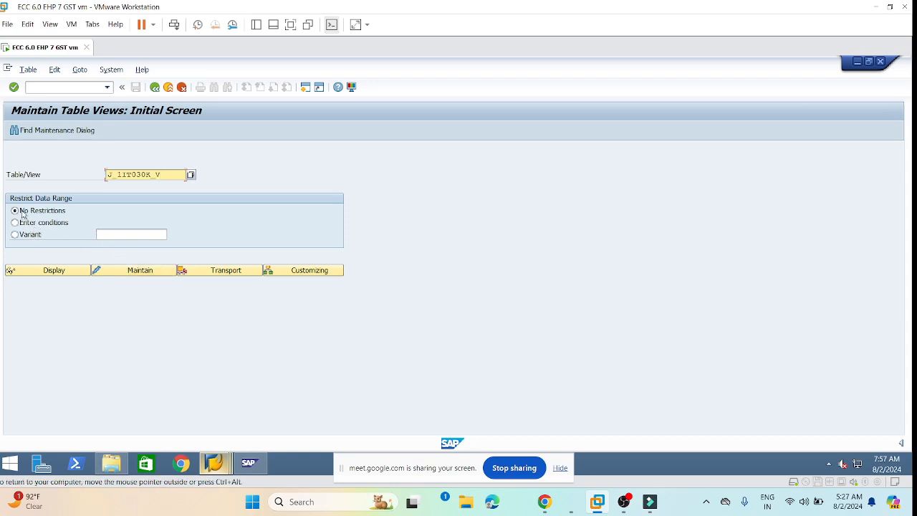
{"action": "left_click", "coordinate": [118, 272]}
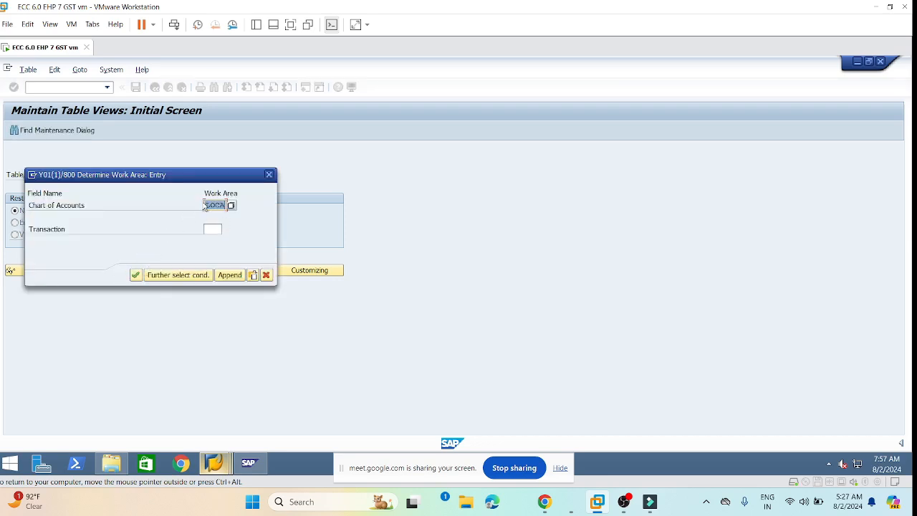
{"action": "left_click", "coordinate": [214, 229]}
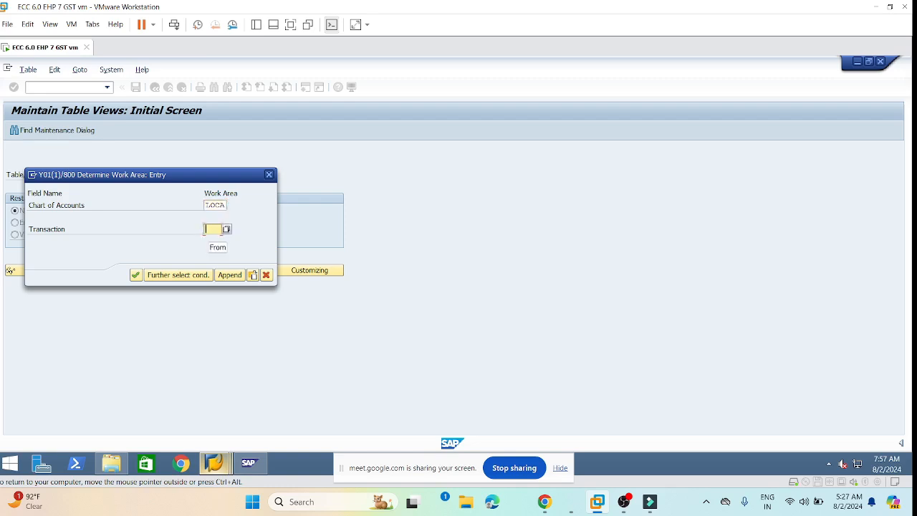
{"action": "type", "text": "JOC"}
{"action": "key", "text": "Return"}
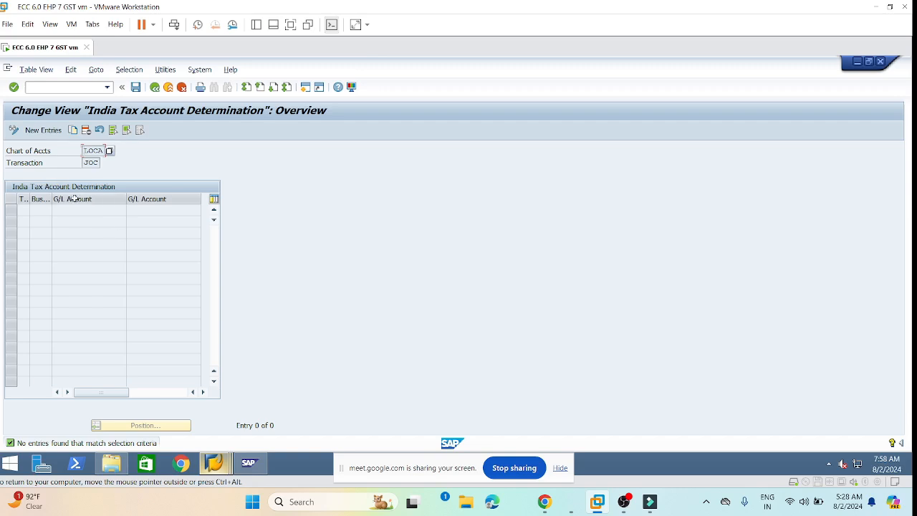
Step: Create new India tax account determination entries for JOC with business places TS01 and AP01
{"action": "left_click", "coordinate": [43, 130]}
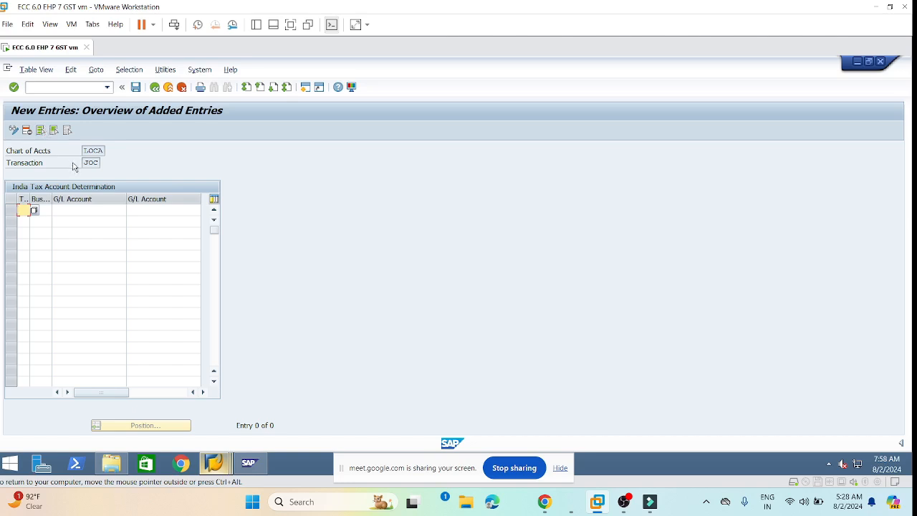
{"action": "left_click_drag", "start_coordinate": [51, 199], "coordinate": [85, 200]}
{"action": "left_click", "coordinate": [57, 210]}
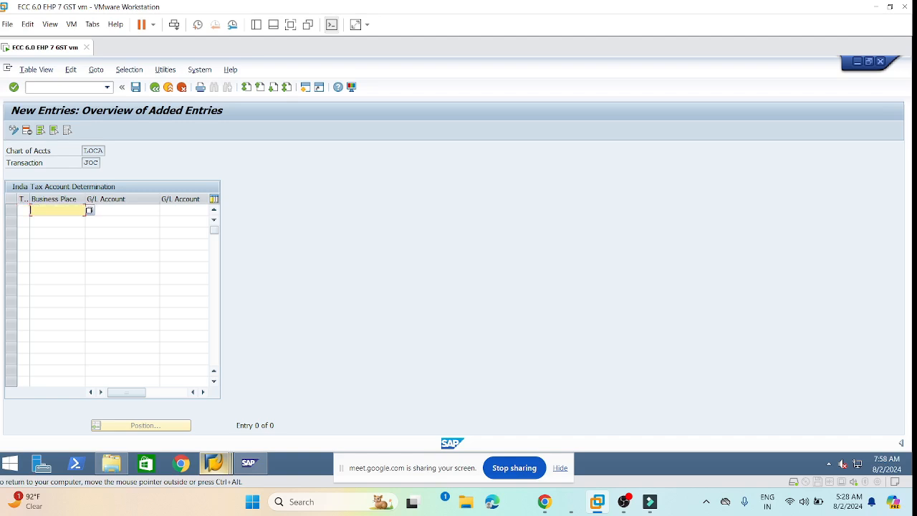
{"action": "type", "text": "TS01"}
{"action": "key", "text": "Down"}
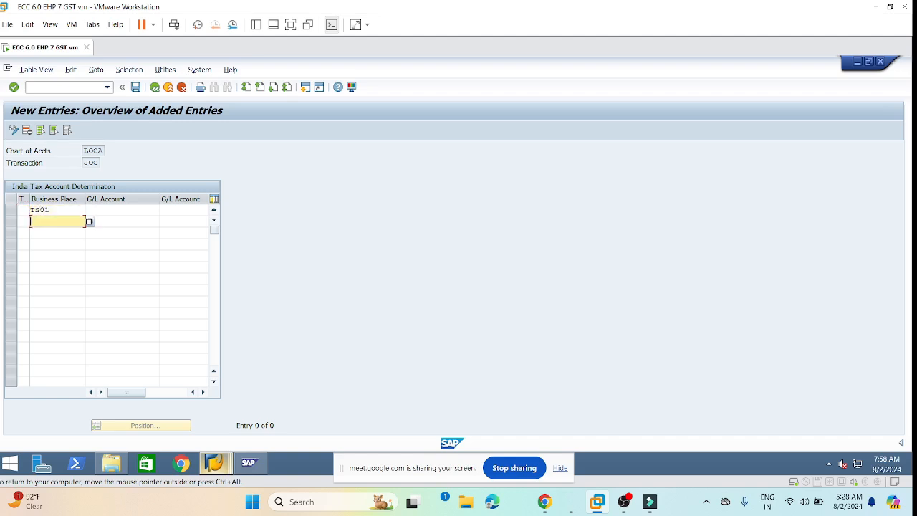
{"action": "type", "text": "A"}
{"action": "key", "text": "Down"}
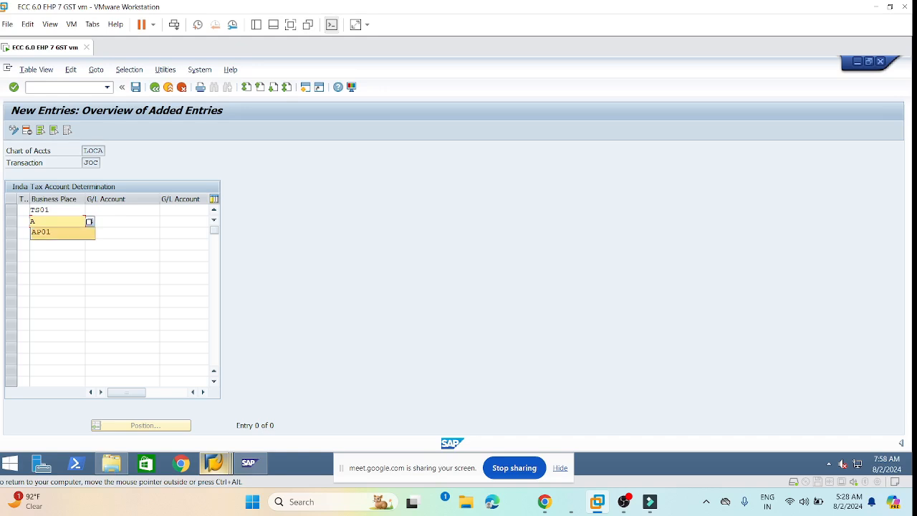
{"action": "key", "text": "Return"}
Step: Enter 160100 in both G/L account columns for business places TS01 and AP01 under JOC
{"action": "left_click", "coordinate": [149, 211]}
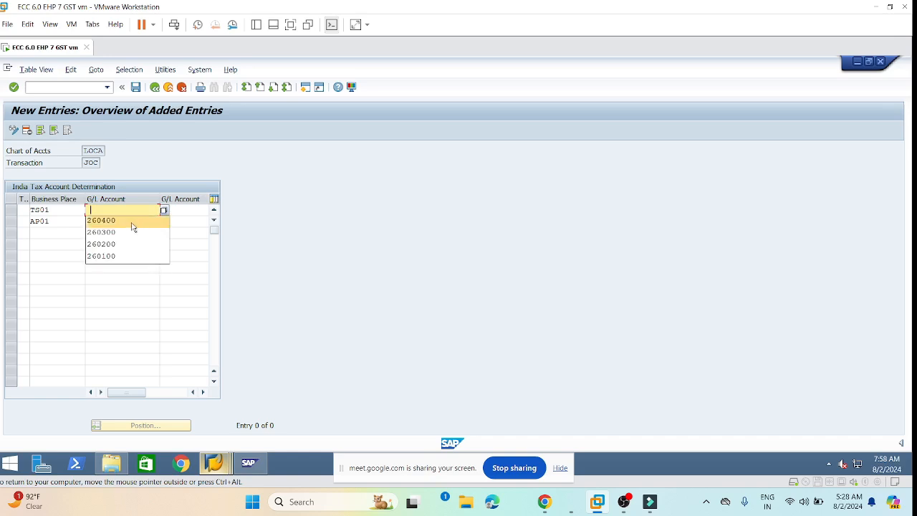
{"action": "key", "text": "BackSpace"}
{"action": "type", "text": "1"}
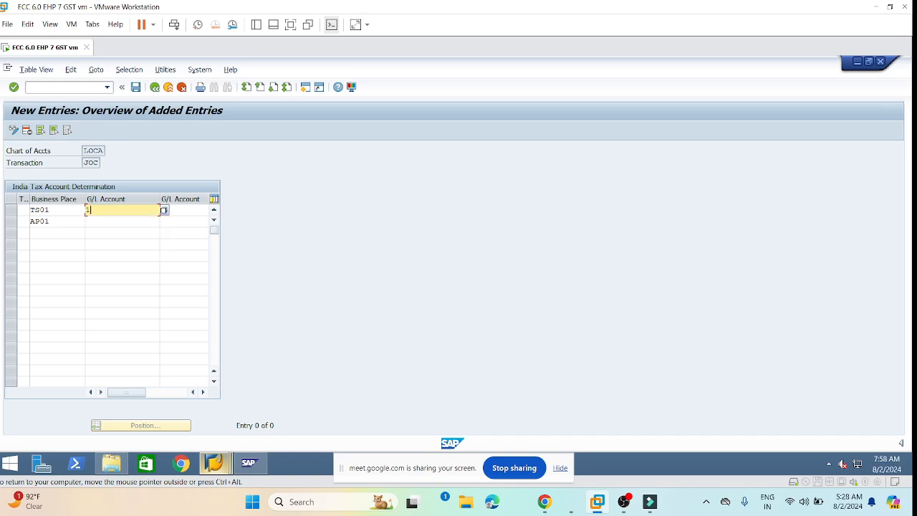
{"action": "type", "text": "60100"}
{"action": "key", "text": "ctrl+a"}
{"action": "key", "text": "ctrl+c"}
{"action": "key", "text": "Tab"}
{"action": "key", "text": "ctrl+v"}
{"action": "key", "text": "Tab"}
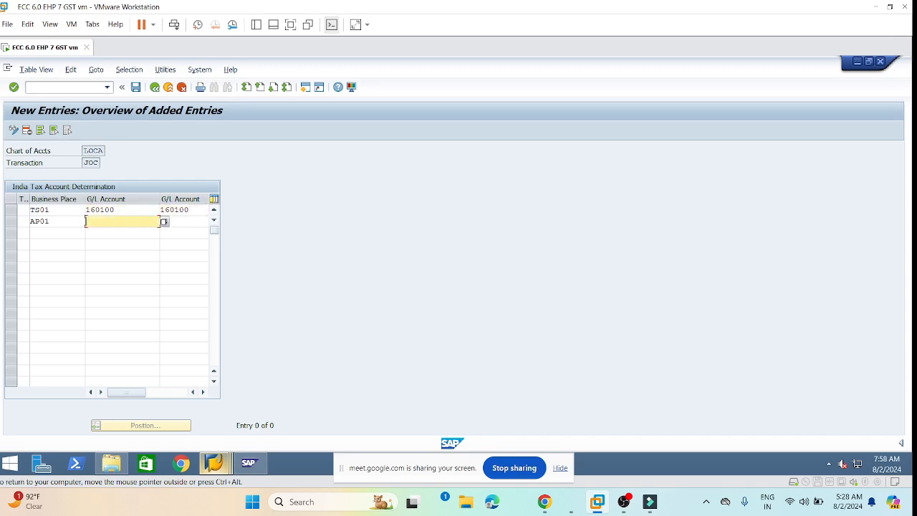
{"action": "key", "text": "ctrl+v"}
{"action": "key", "text": "Tab"}
{"action": "key", "text": "ctrl+v"}
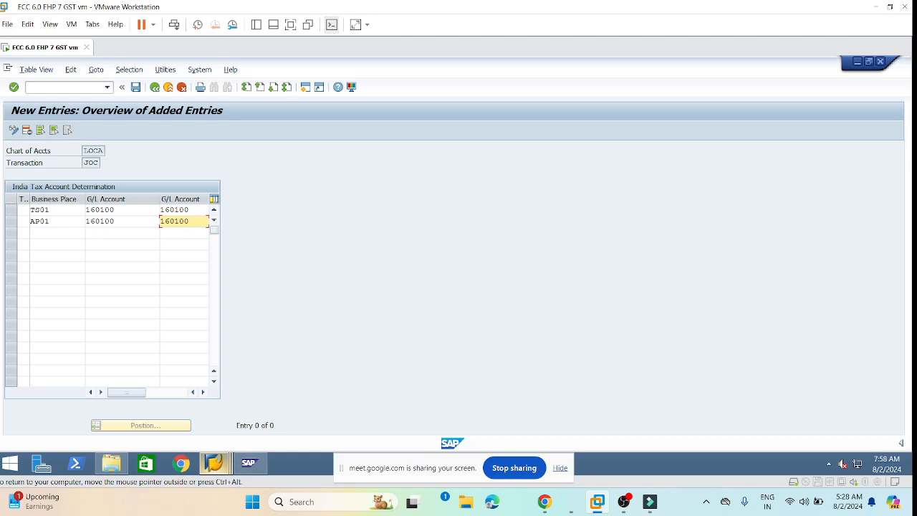
{"action": "key", "text": "Tab"}
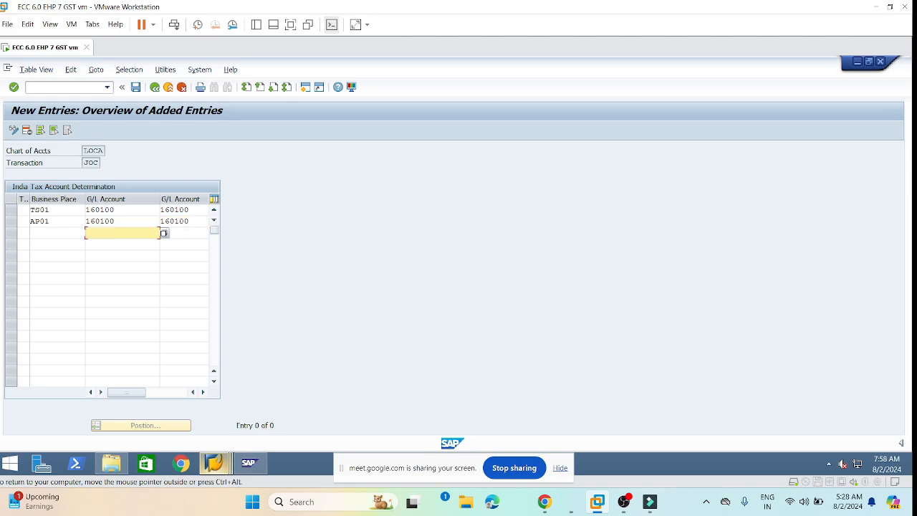
Step: Save the JOC entries to the customizing request, review their G/L accounts and return to the table maintenance initial screen
{"action": "left_click", "coordinate": [135, 88]}
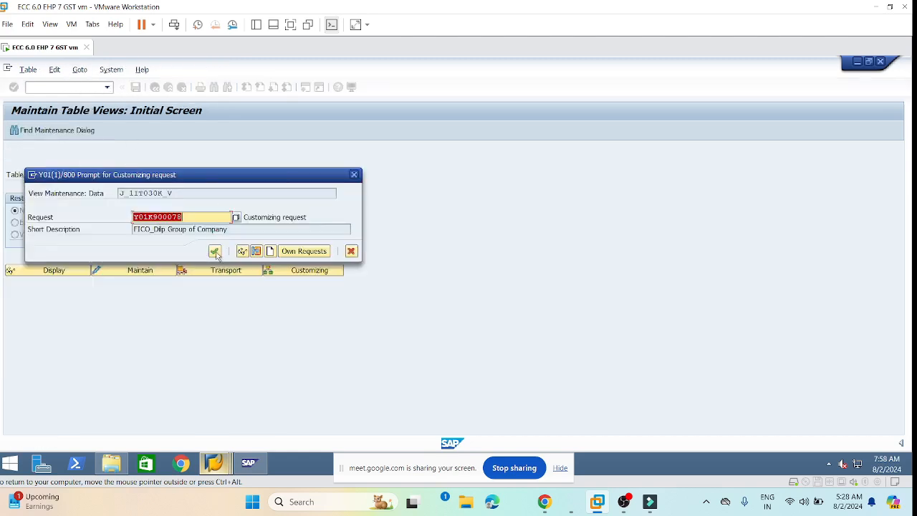
{"action": "left_click", "coordinate": [213, 250]}
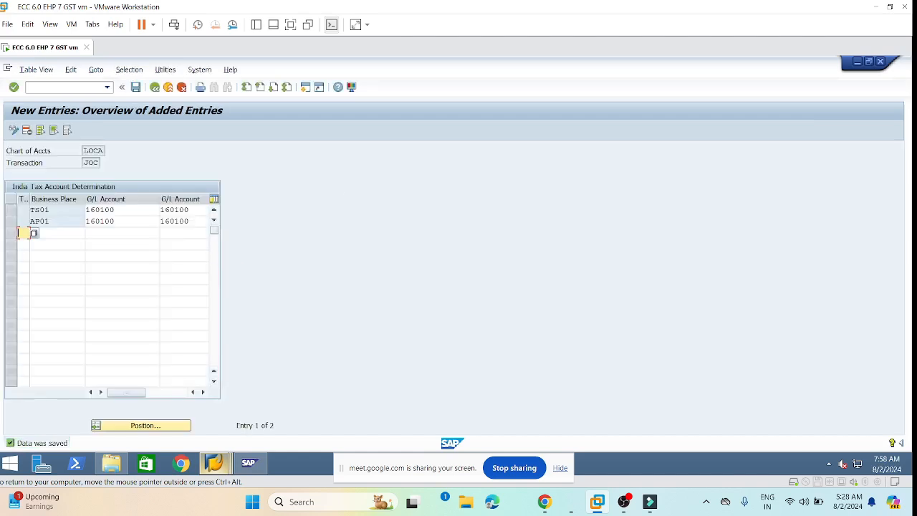
{"action": "left_click", "coordinate": [160, 210]}
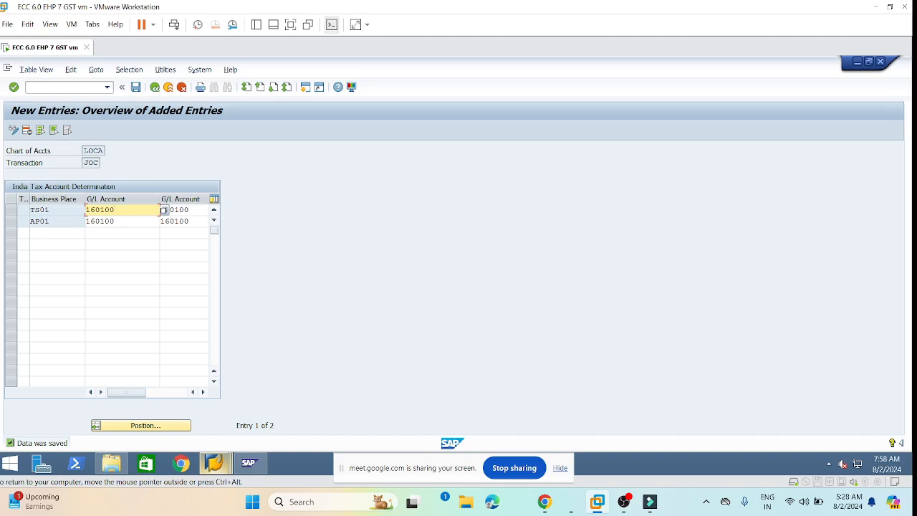
{"action": "left_click", "coordinate": [123, 221]}
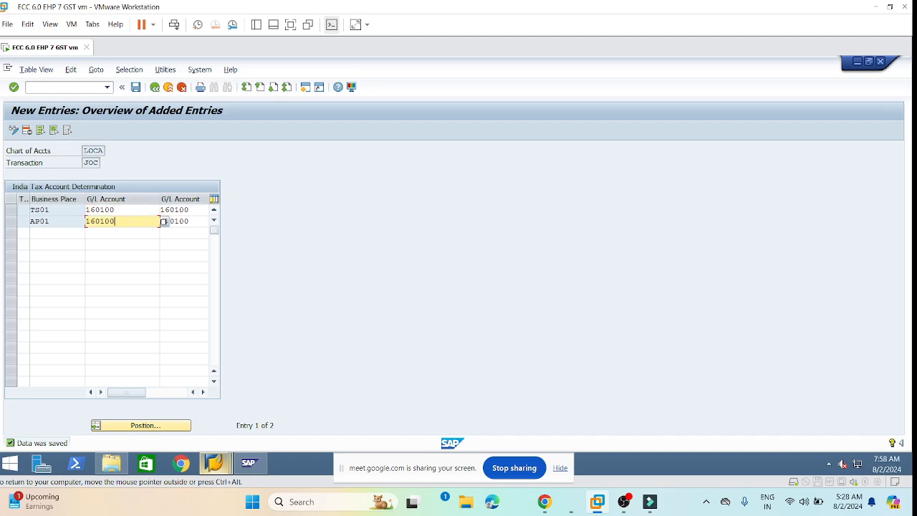
{"action": "left_click", "coordinate": [189, 221]}
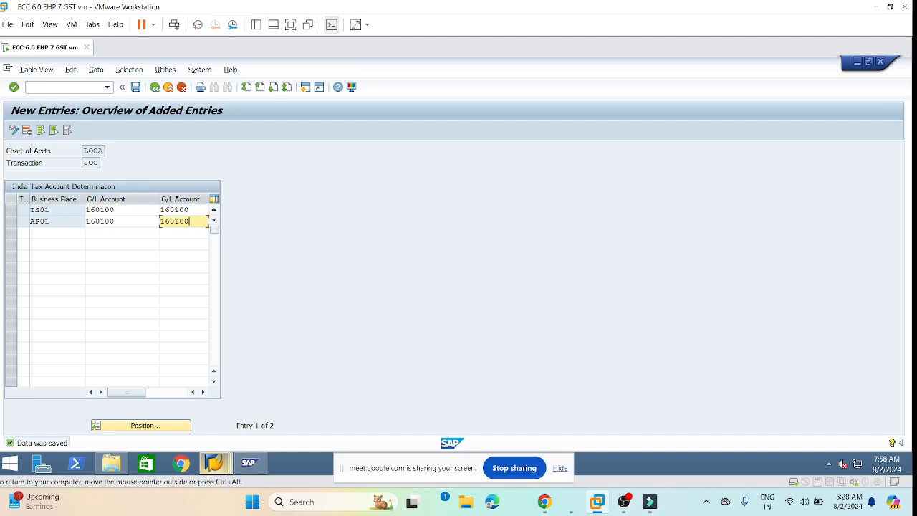
{"action": "left_click", "coordinate": [155, 88]}
{"action": "left_click", "coordinate": [156, 88]}
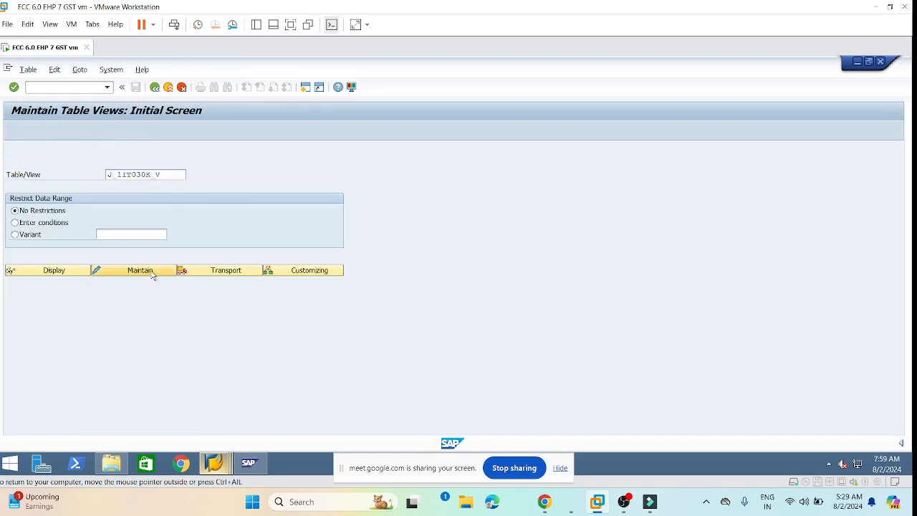
Step: Open view J_1IT030K_V for maintenance with chart of accounts LOCA and transaction JOS
{"action": "left_click", "coordinate": [140, 270]}
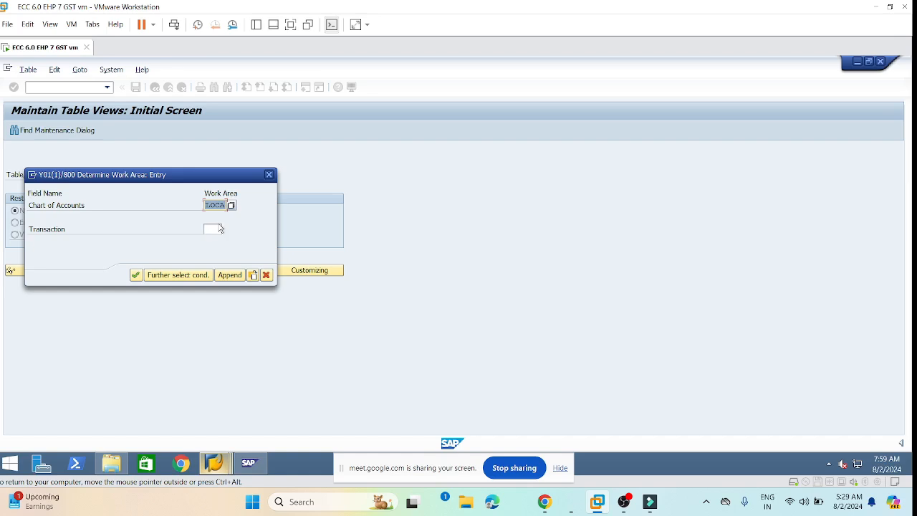
{"action": "left_click", "coordinate": [220, 229]}
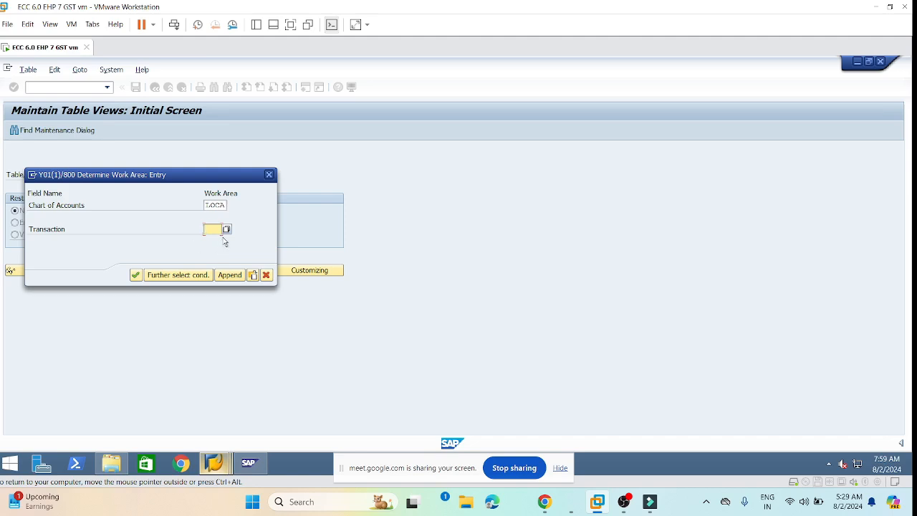
{"action": "type", "text": "JOS"}
{"action": "key", "text": "Return"}
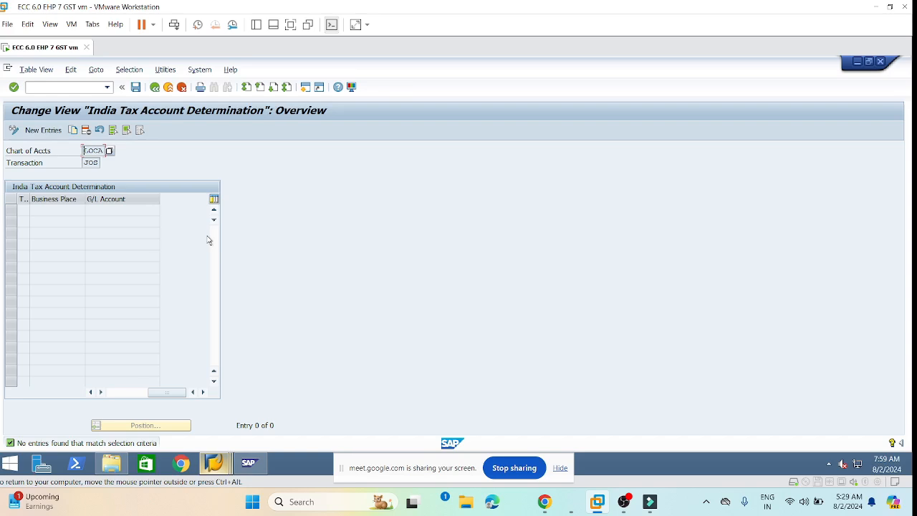
Step: Create new India tax account determination entries for JOS with business places TS01 and AP01
{"action": "left_click", "coordinate": [38, 133]}
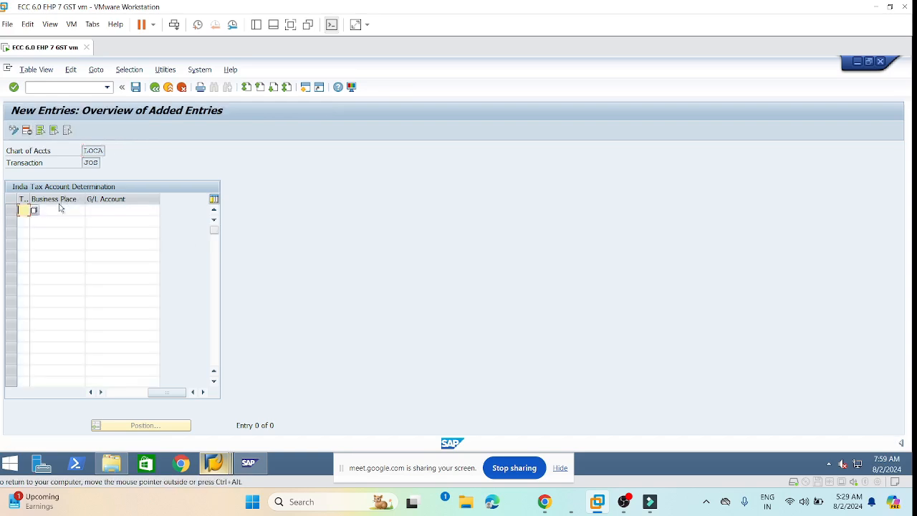
{"action": "left_click", "coordinate": [61, 211]}
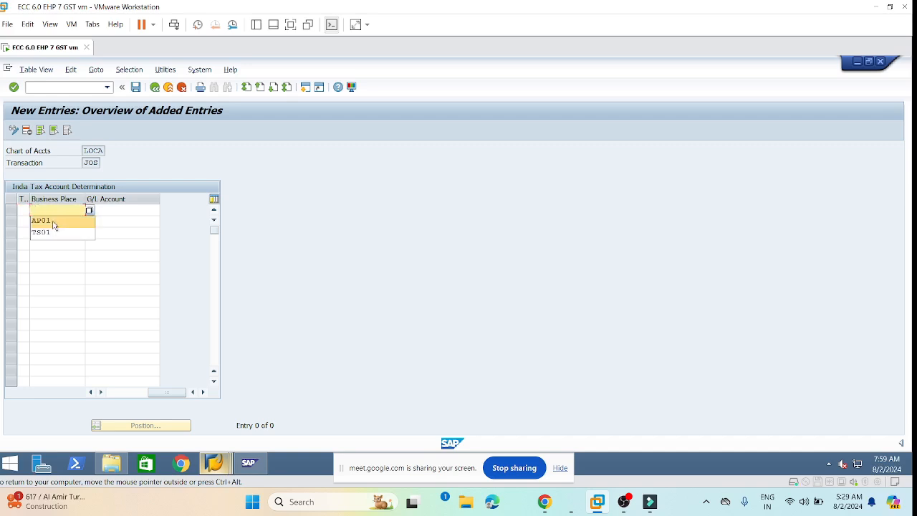
{"action": "left_click", "coordinate": [40, 232]}
{"action": "left_click", "coordinate": [54, 221]}
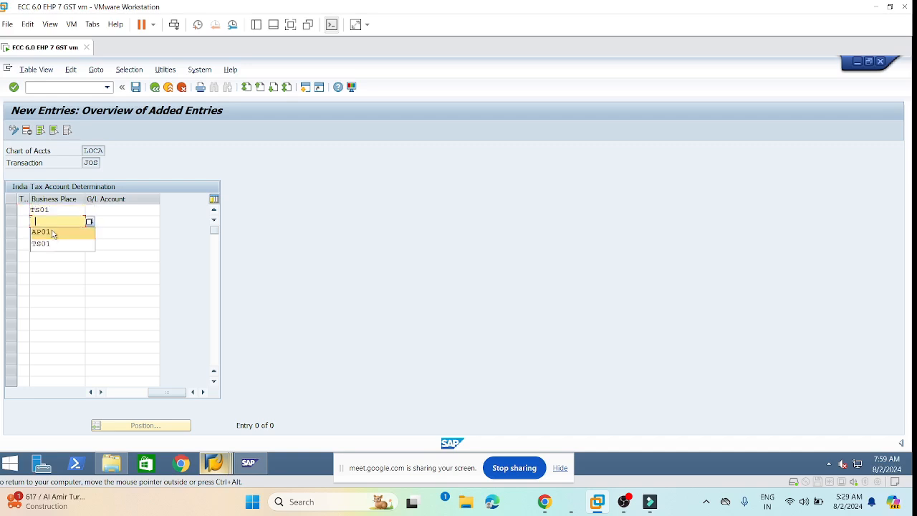
{"action": "left_click", "coordinate": [53, 232]}
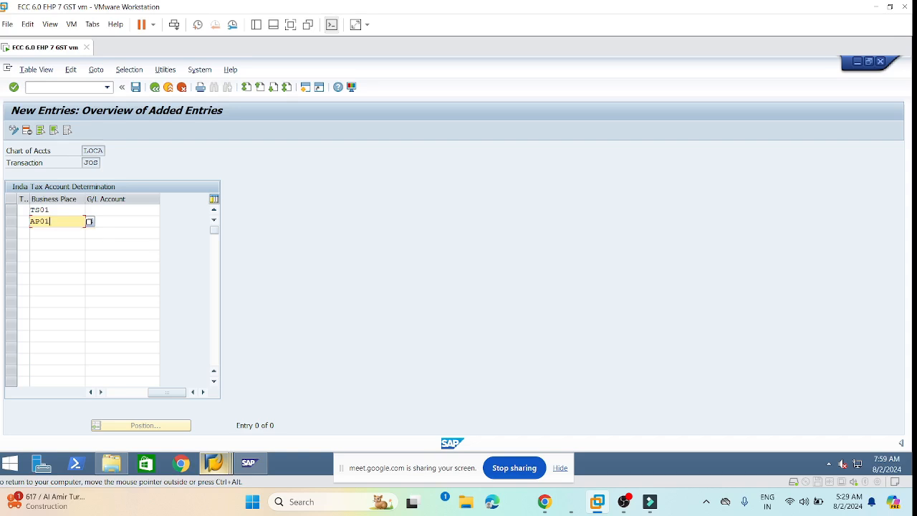
Step: Resize the Business Place column so that both G/L Account columns fit in the JOS entries table
{"action": "left_click_drag", "start_coordinate": [85, 198], "coordinate": [124, 199]}
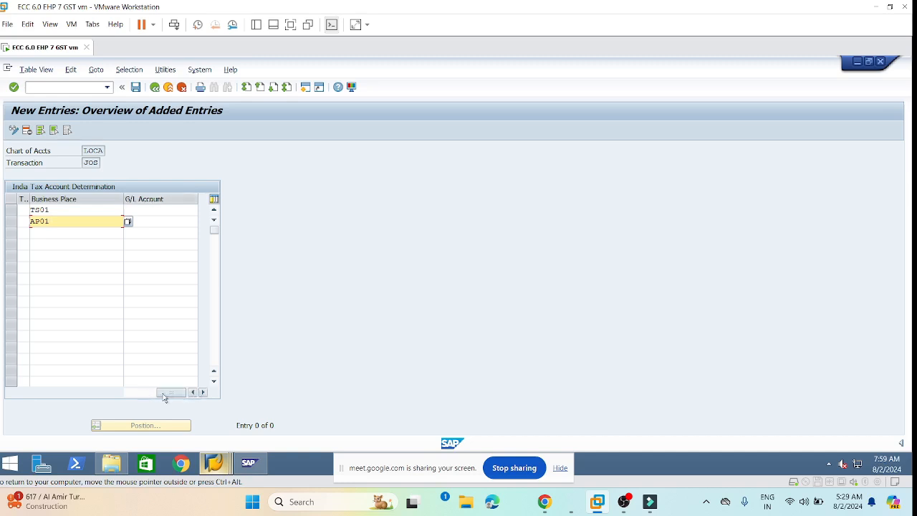
{"action": "left_click_drag", "start_coordinate": [163, 395], "coordinate": [139, 396]}
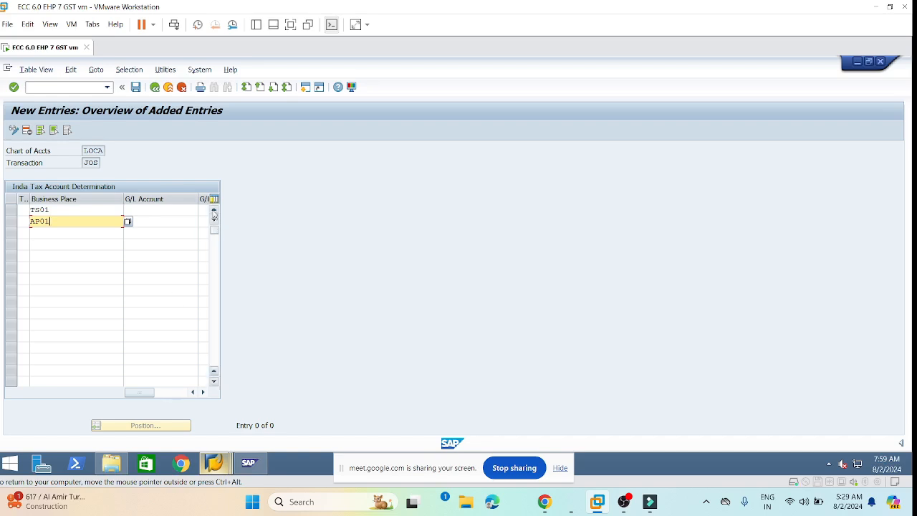
{"action": "left_click", "coordinate": [203, 392]}
{"action": "left_click_drag", "start_coordinate": [169, 392], "coordinate": [138, 392]}
{"action": "left_click_drag", "start_coordinate": [118, 204], "coordinate": [81, 205]}
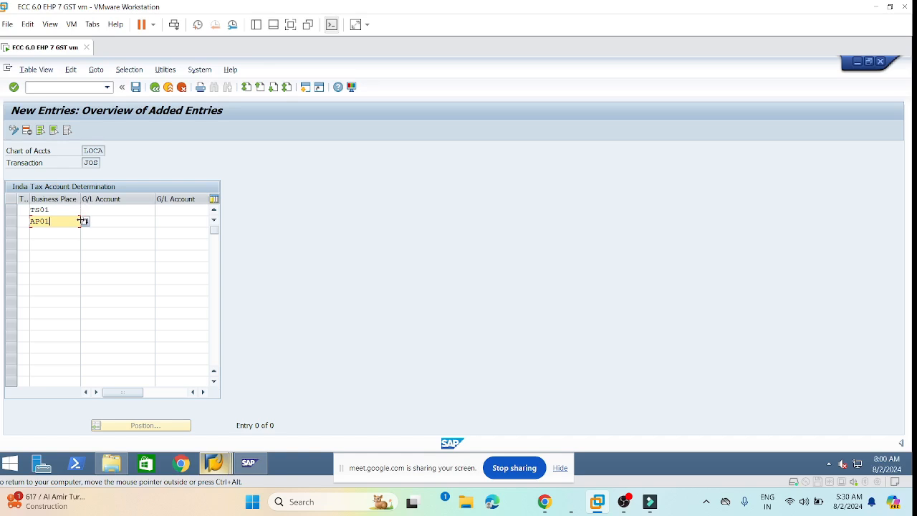
Step: Enter 160200 in both G/L account columns for business place TS01 under JOS
{"action": "left_click", "coordinate": [82, 209]}
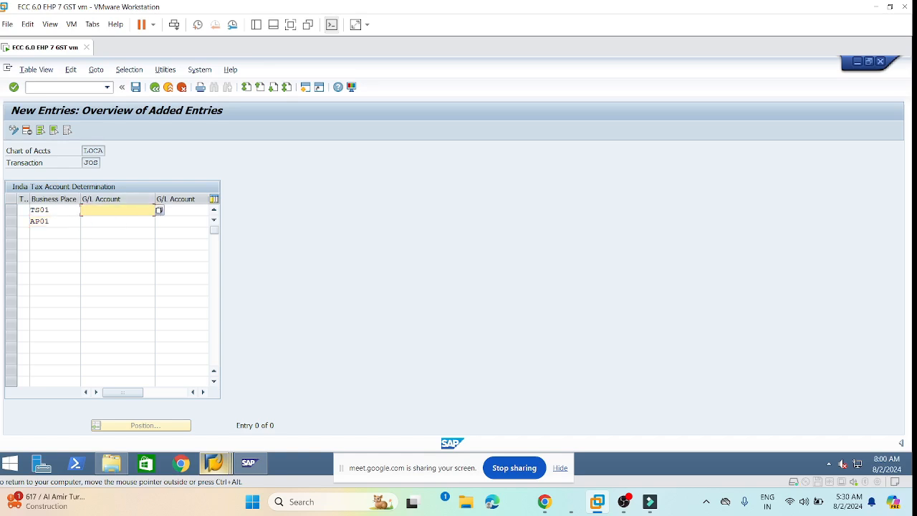
{"action": "type", "text": "1"}
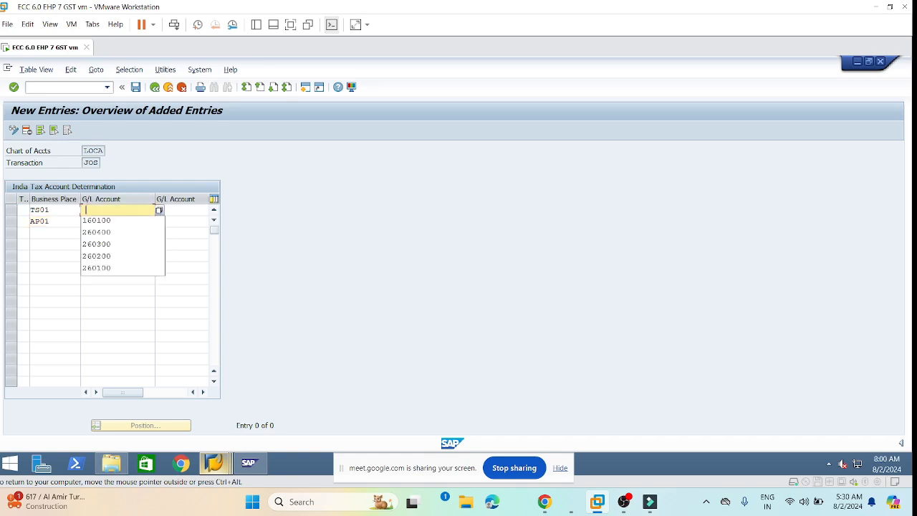
{"action": "left_click", "coordinate": [110, 221]}
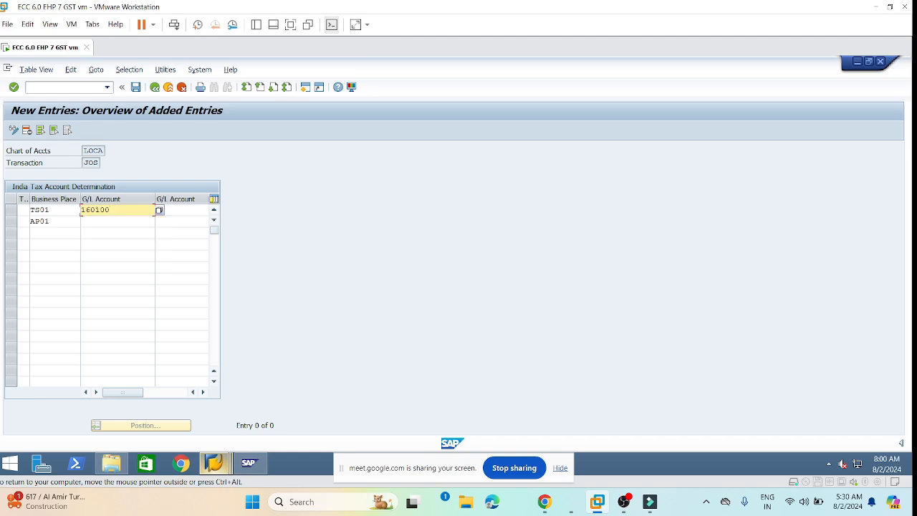
{"action": "key", "text": "Tab"}
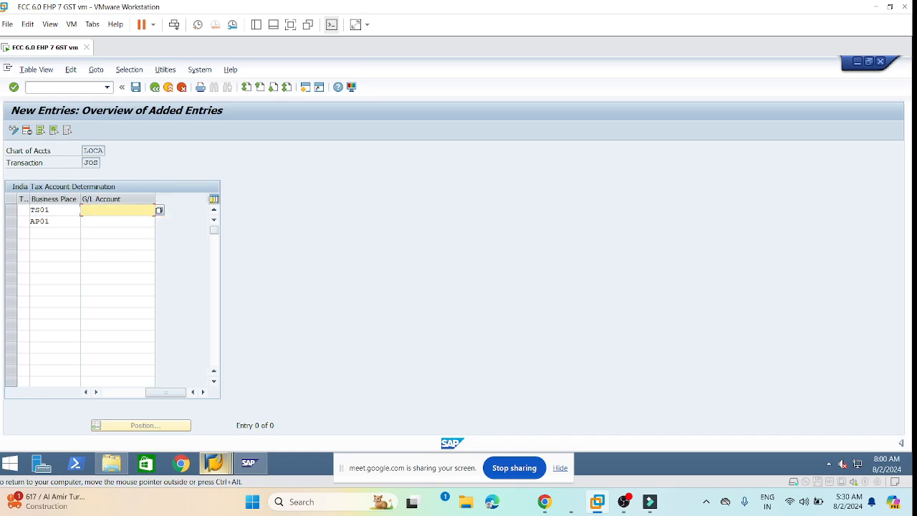
{"action": "type", "text": "160200"}
{"action": "left_click_drag", "start_coordinate": [81, 198], "coordinate": [57, 210]}
{"action": "left_click", "coordinate": [98, 393]}
{"action": "key", "text": "ctrl+c"}
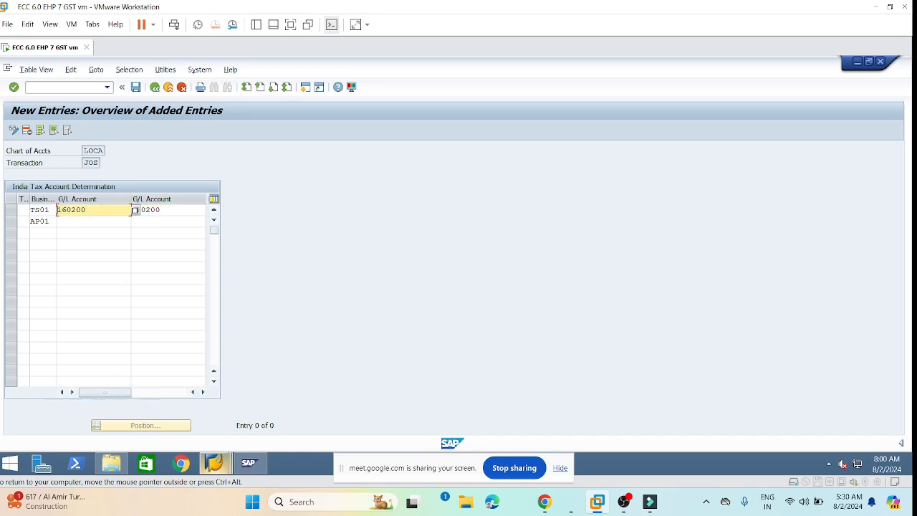
Step: Copy account 160200 into both G/L account columns for business place AP01 under JOS
{"action": "left_click", "coordinate": [80, 221]}
{"action": "key", "text": "ctrl+v"}
{"action": "left_click", "coordinate": [159, 221]}
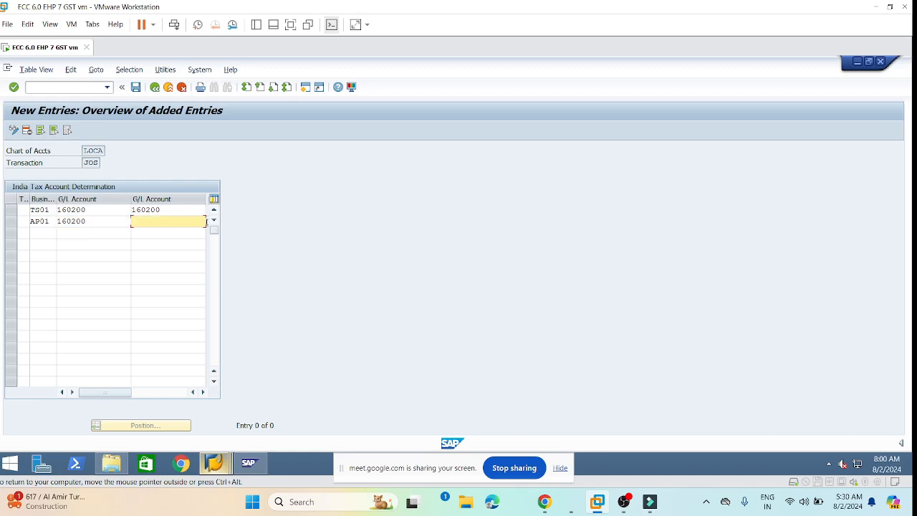
{"action": "type", "text": "v"}
{"action": "key", "text": "BackSpace"}
{"action": "key", "text": "ctrl+v"}
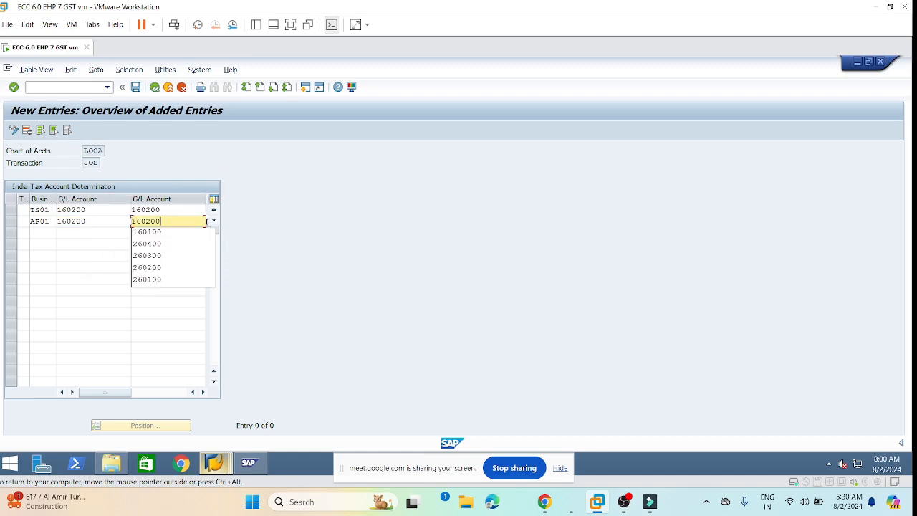
{"action": "left_click", "coordinate": [93, 256]}
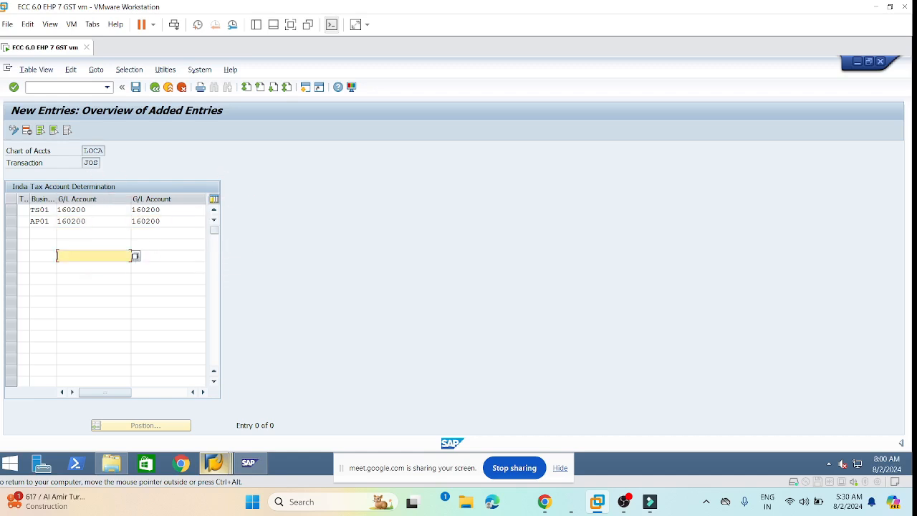
Step: Save the JOS entries to the customizing request and return to the table maintenance initial screen
{"action": "left_click", "coordinate": [135, 88]}
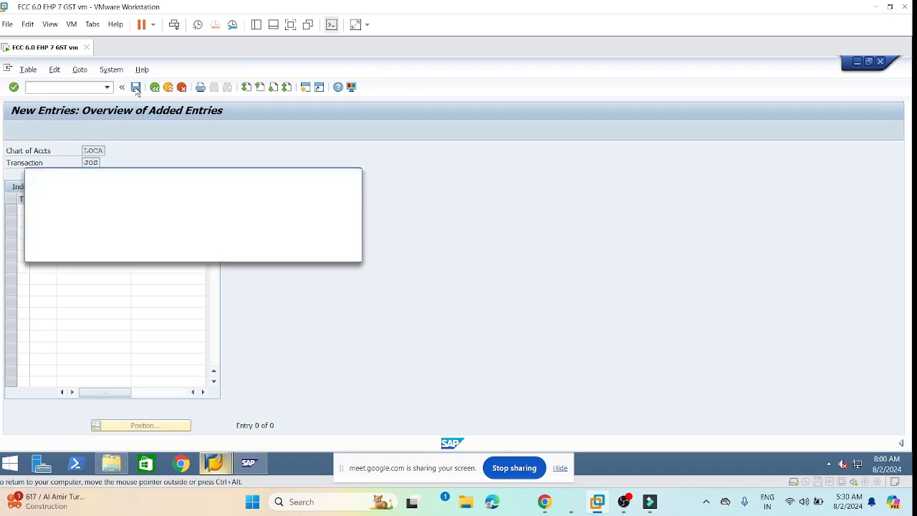
{"action": "left_click", "coordinate": [213, 252]}
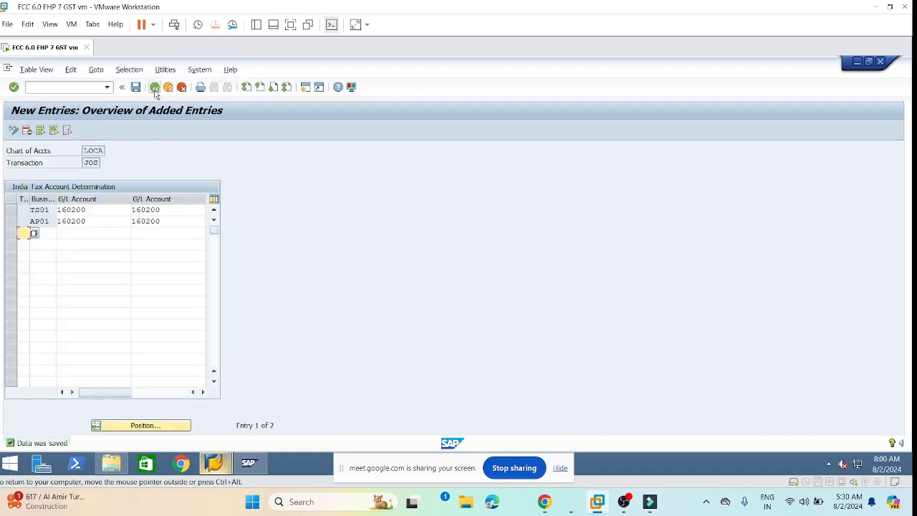
{"action": "left_click", "coordinate": [154, 87]}
{"action": "left_click", "coordinate": [154, 87]}
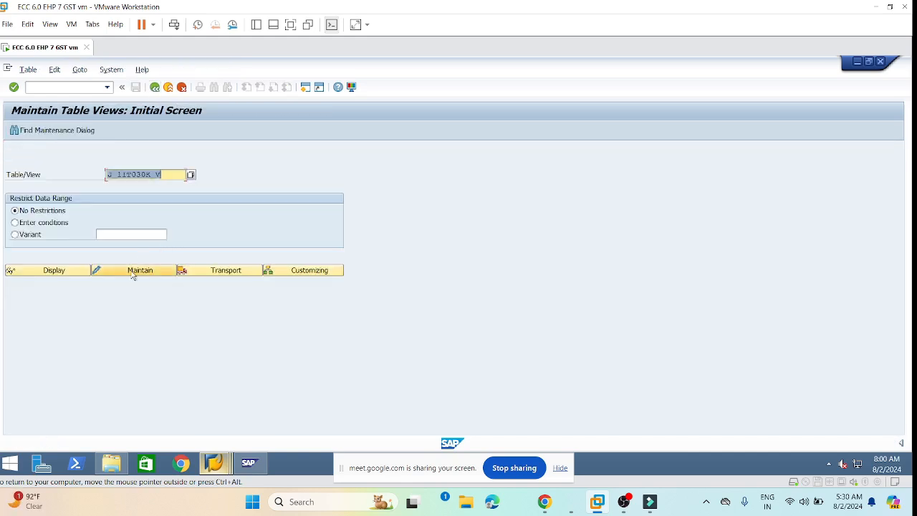
Step: Open view J_1IT030K_V for maintenance with chart of accounts LOCA and transaction JOI
{"action": "left_click", "coordinate": [133, 276]}
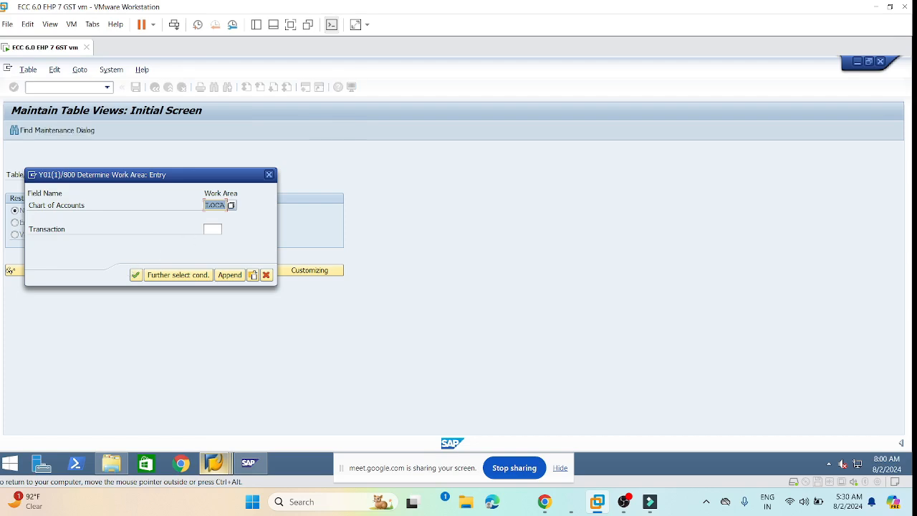
{"action": "left_click", "coordinate": [210, 229]}
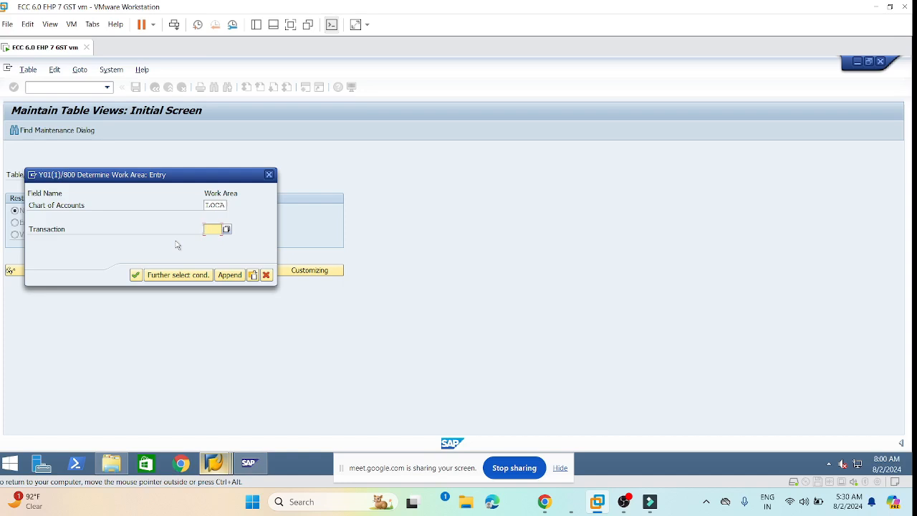
{"action": "type", "text": "JOI"}
{"action": "key", "text": "Return"}
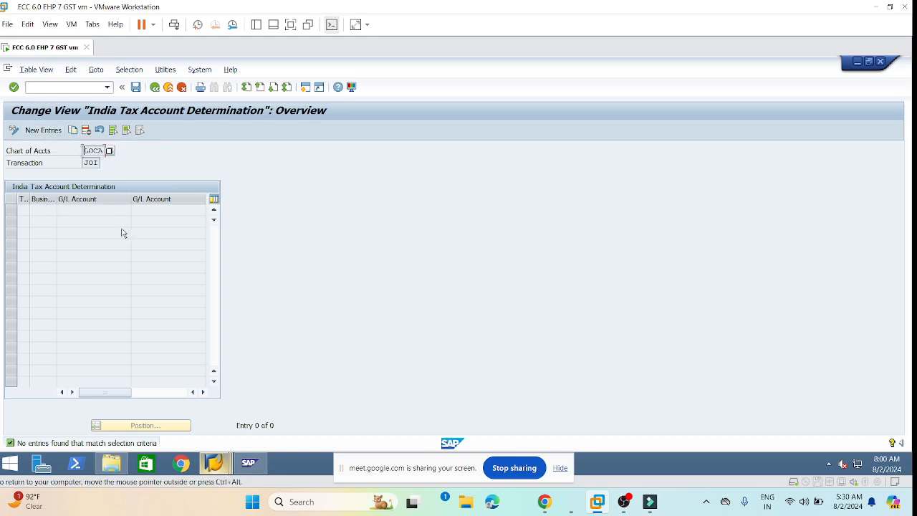
Step: Create new India tax account determination entries for JOI with business places TS01 and AP01
{"action": "left_click", "coordinate": [43, 129]}
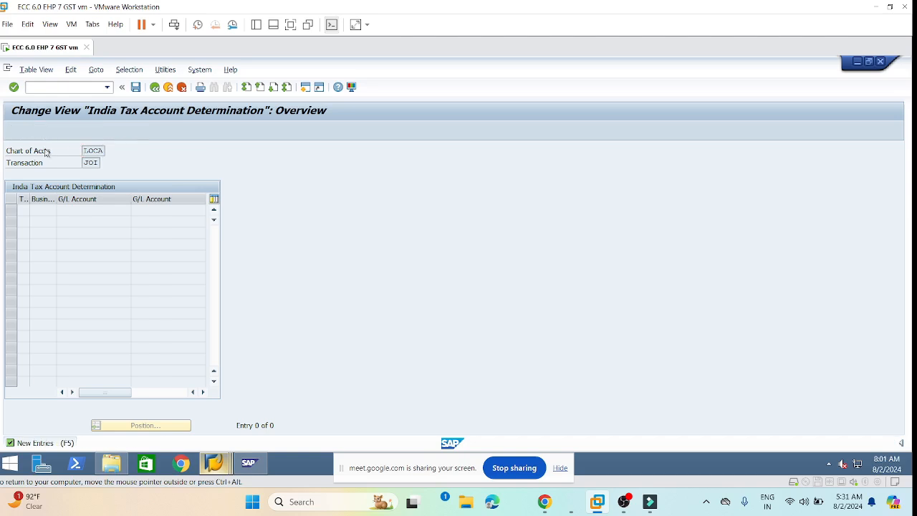
{"action": "left_click", "coordinate": [42, 210]}
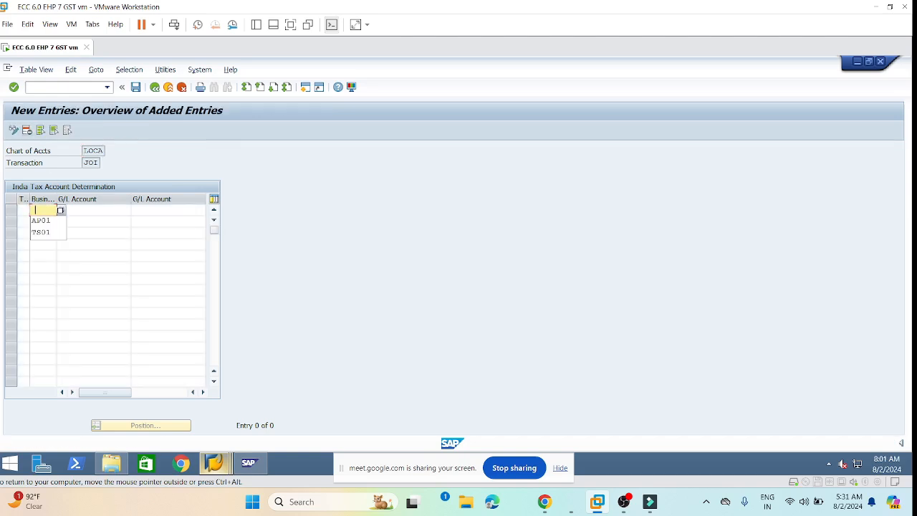
{"action": "left_click", "coordinate": [47, 232]}
{"action": "left_click", "coordinate": [42, 222]}
{"action": "left_click", "coordinate": [42, 232]}
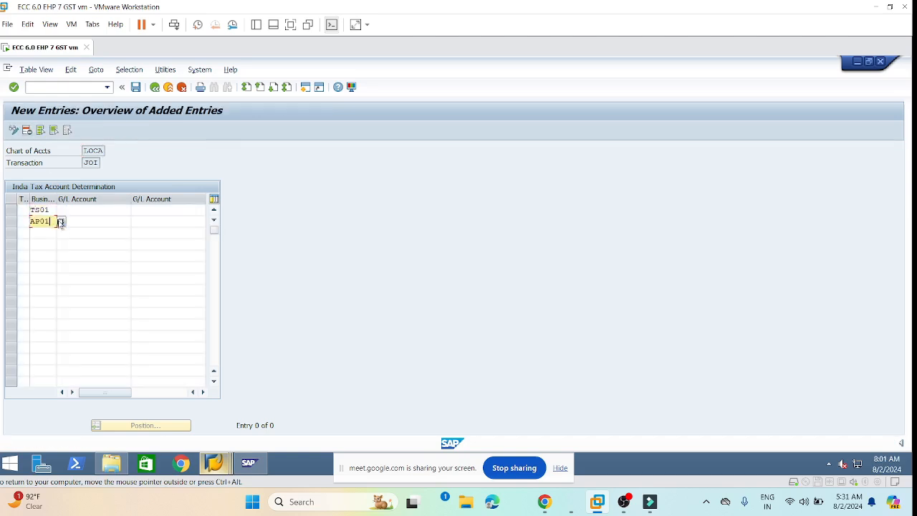
Step: Enter 160300 in both G/L account columns for business places TS01 and AP01 under JOI
{"action": "left_click", "coordinate": [72, 210]}
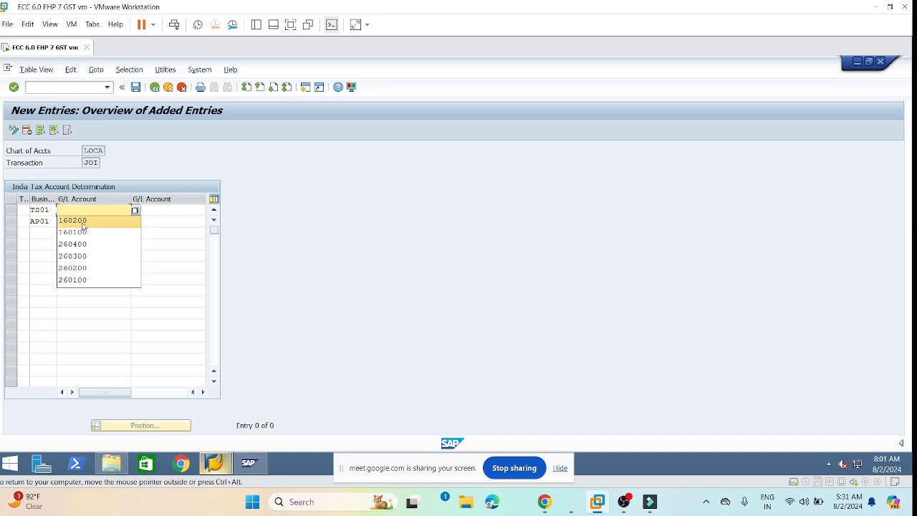
{"action": "left_click", "coordinate": [82, 221]}
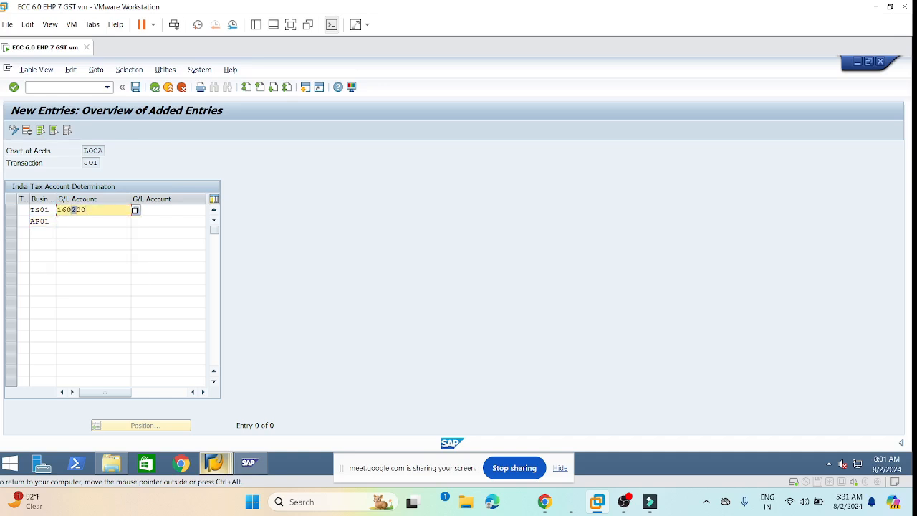
{"action": "type", "text": "3"}
{"action": "left_click", "coordinate": [129, 221]}
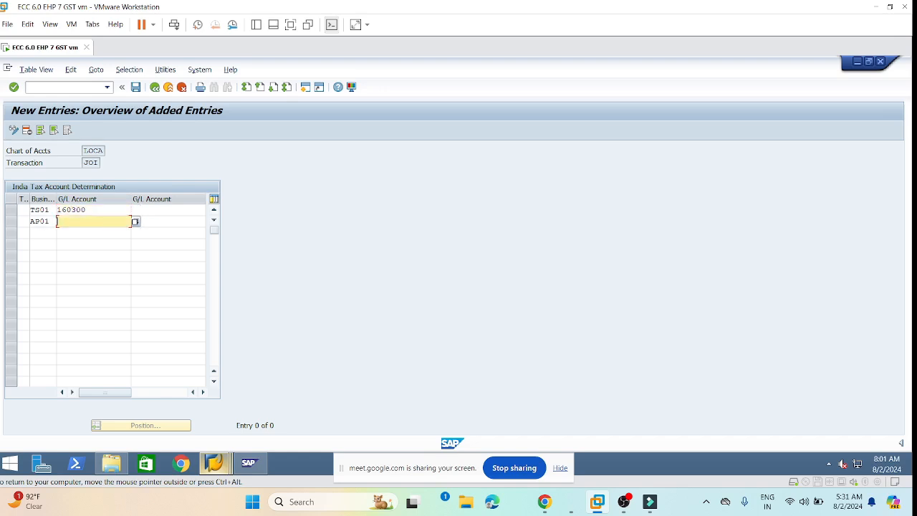
{"action": "key", "text": "ctrl+v"}
{"action": "left_click", "coordinate": [159, 209]}
{"action": "key", "text": "ctrl+v"}
{"action": "left_click", "coordinate": [159, 222]}
{"action": "type", "text": "v"}
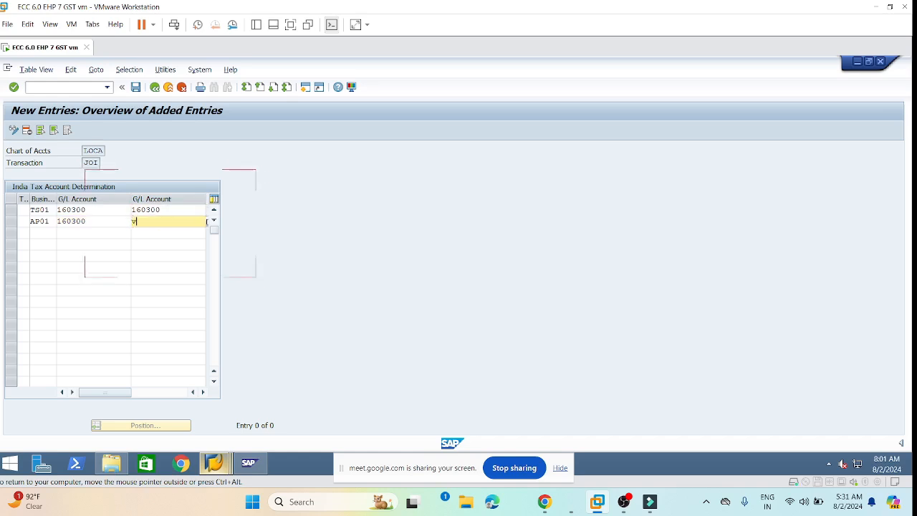
{"action": "key", "text": "BackSpace"}
{"action": "key", "text": "ctrl+v"}
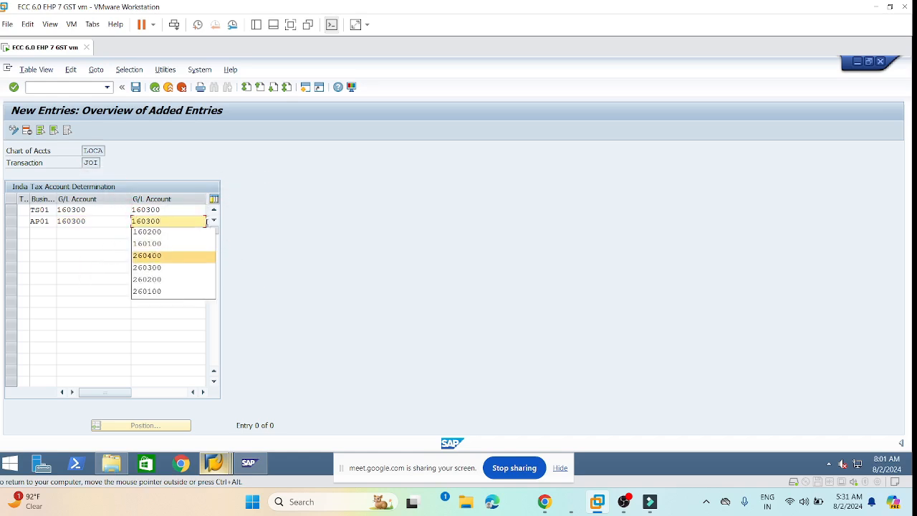
Step: Save the JOI entries to the customizing request and return to the table maintenance initial screen
{"action": "left_click", "coordinate": [135, 87]}
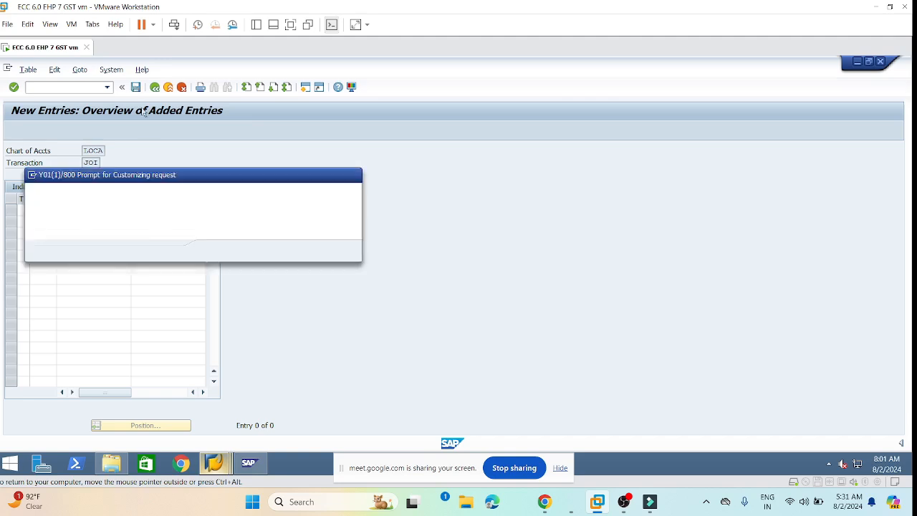
{"action": "left_click", "coordinate": [218, 250]}
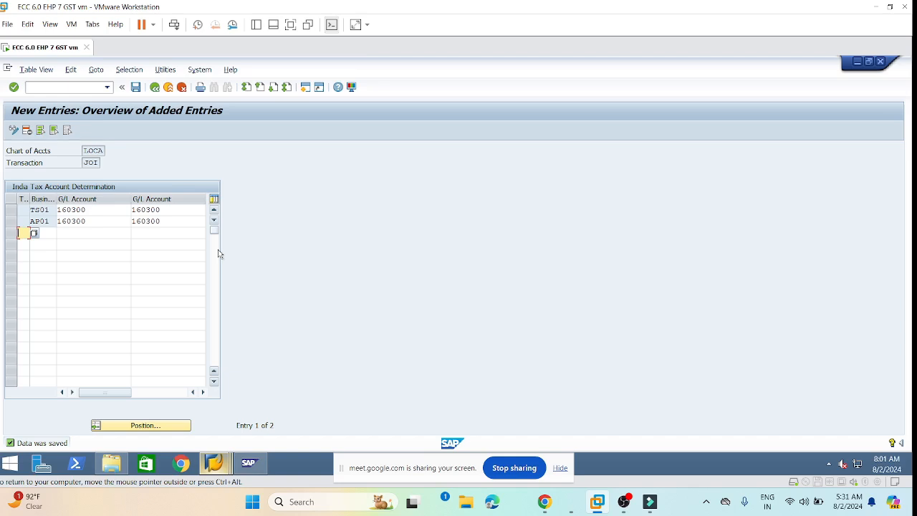
{"action": "left_click", "coordinate": [155, 87]}
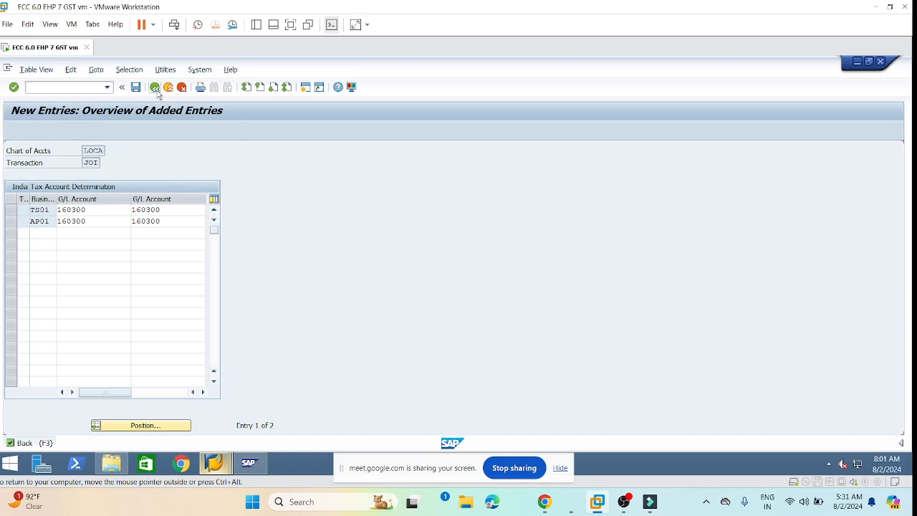
{"action": "left_click", "coordinate": [155, 88]}
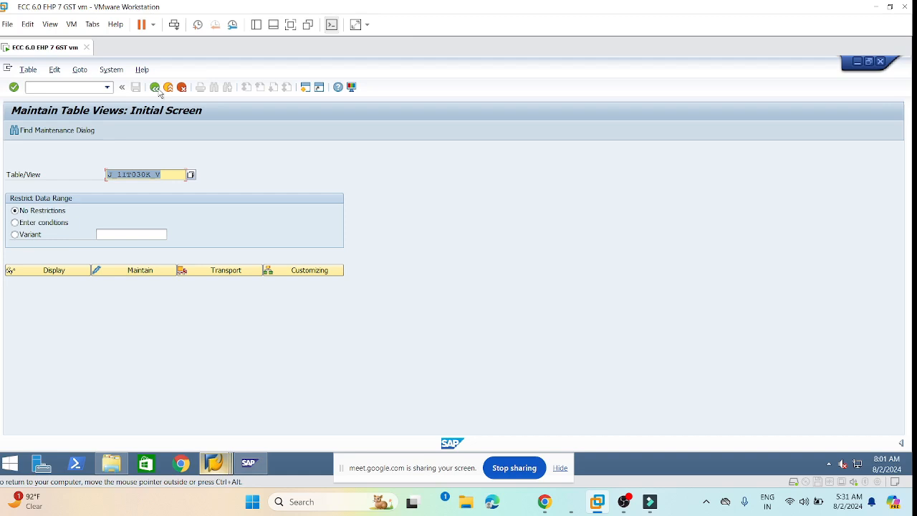
Step: Open view J_1IT030K_V for maintenance with chart of accounts LOCA and transaction JOU
{"action": "left_click", "coordinate": [133, 272]}
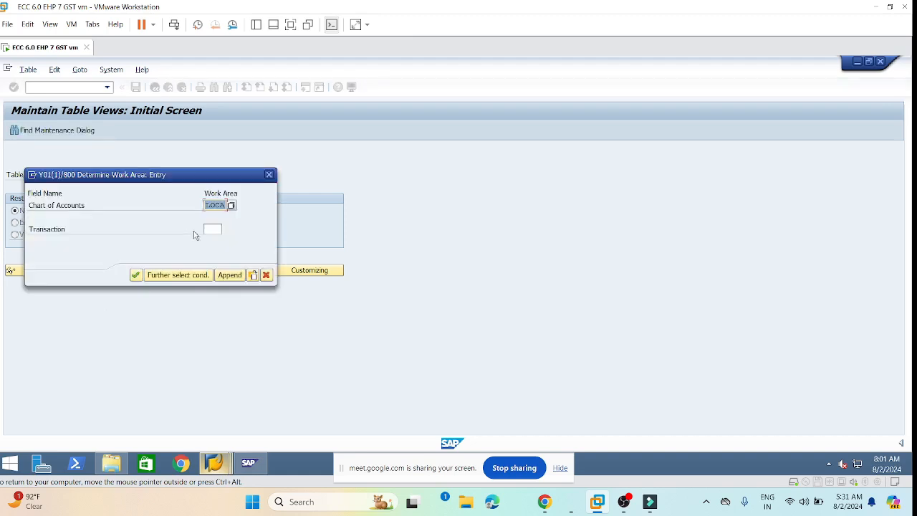
{"action": "key", "text": "Tab"}
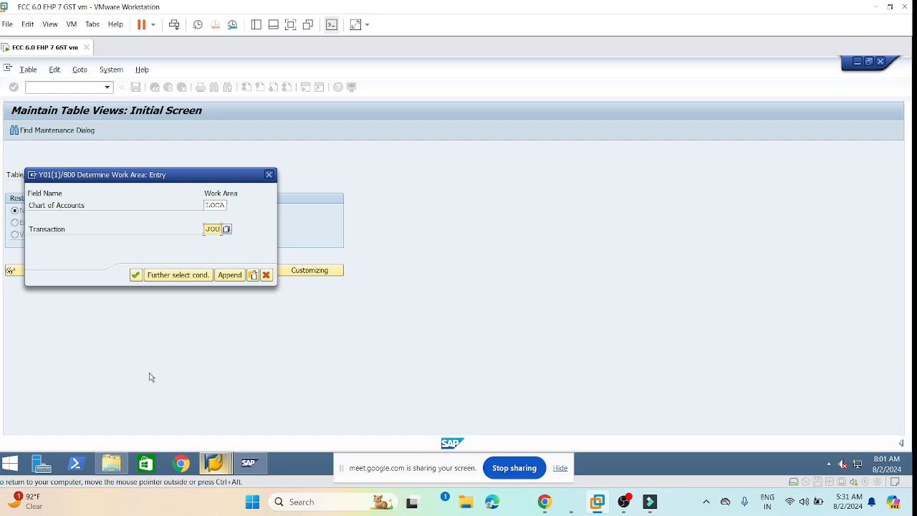
{"action": "left_click", "coordinate": [134, 278]}
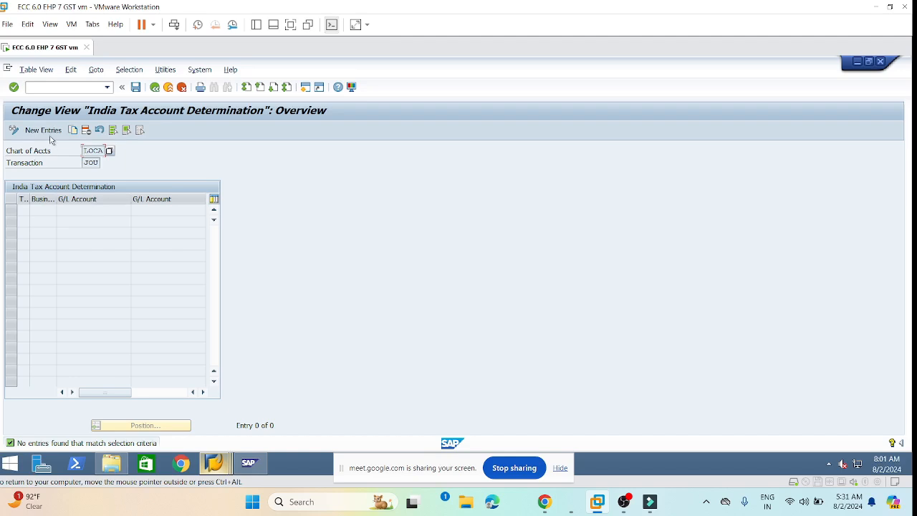
Step: Create new India tax account determination entries for JOU with business places TS01 and AP01
{"action": "left_click", "coordinate": [43, 130]}
{"action": "left_click", "coordinate": [47, 210]}
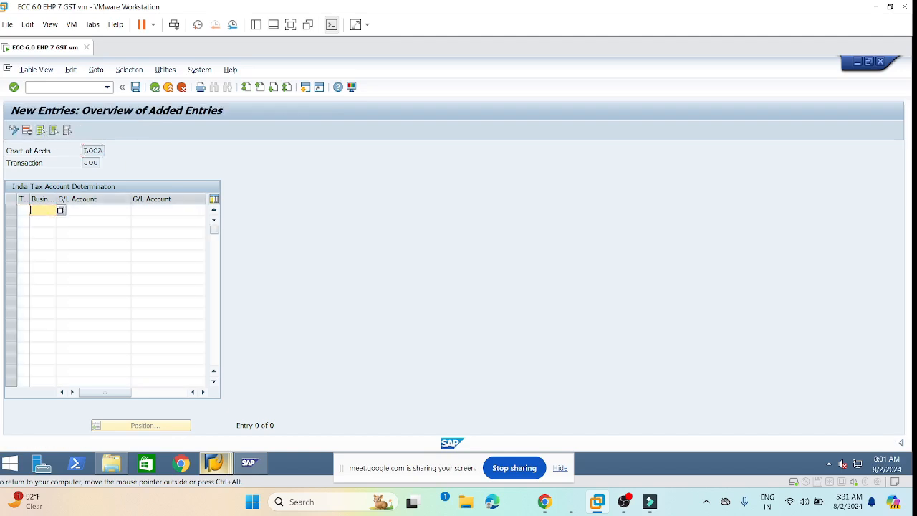
{"action": "left_click", "coordinate": [51, 235]}
{"action": "left_click", "coordinate": [43, 220]}
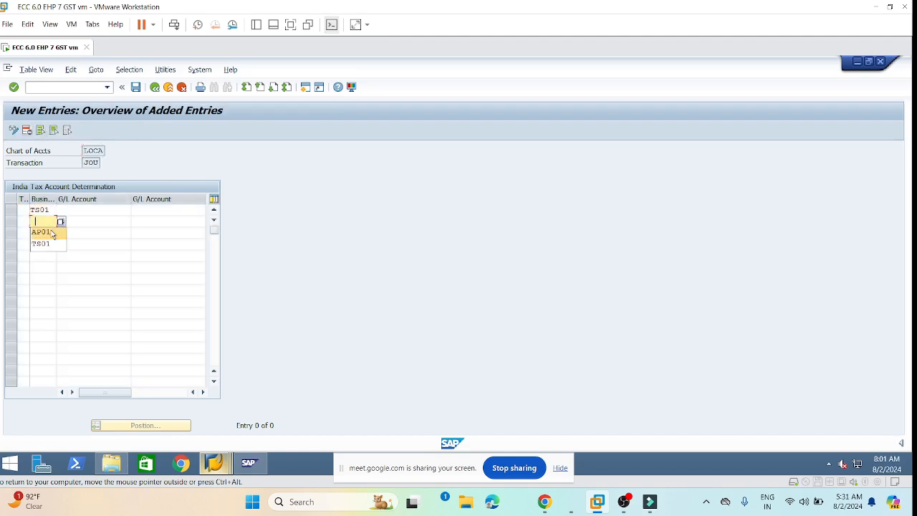
{"action": "left_click", "coordinate": [43, 231]}
Step: Enter 160400 in both G/L account columns for business places TS01 and AP01 under JOU
{"action": "left_click", "coordinate": [93, 210]}
{"action": "type", "text": "160800"}
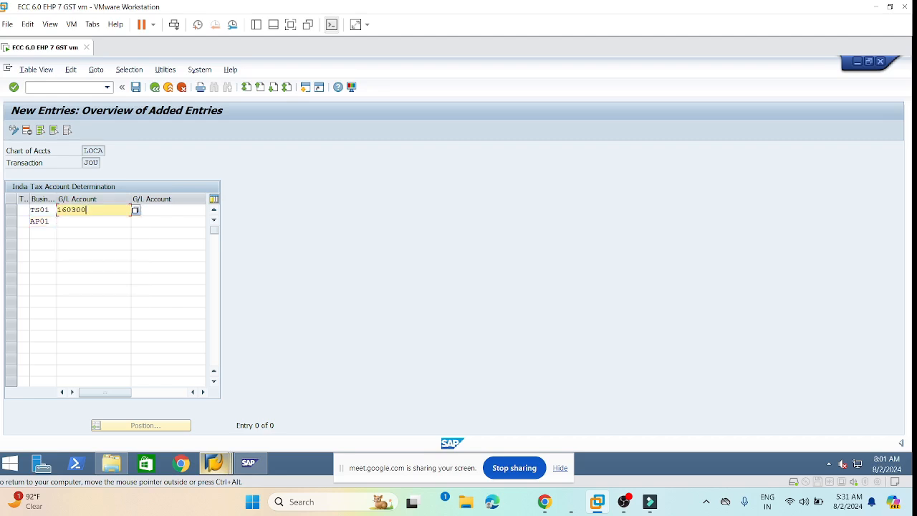
{"action": "left_click", "coordinate": [72, 209]}
{"action": "key", "text": "Delete"}
{"action": "type", "text": "4"}
{"action": "double_click", "coordinate": [85, 210]}
{"action": "key", "text": "ctrl+c"}
{"action": "left_click", "coordinate": [88, 209]}
{"action": "left_click", "coordinate": [78, 221]}
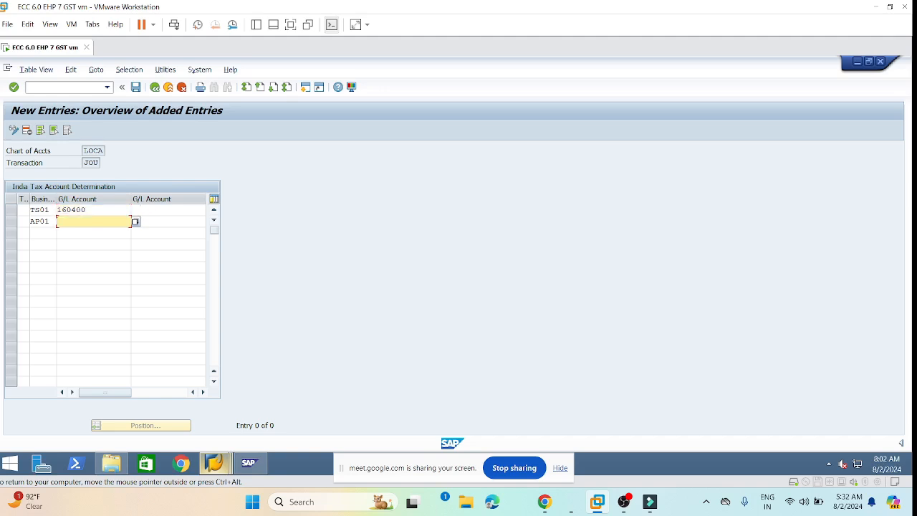
{"action": "key", "text": "ctrl+v"}
{"action": "left_click", "coordinate": [157, 210]}
{"action": "key", "text": "ctrl+v"}
{"action": "left_click", "coordinate": [158, 221]}
{"action": "key", "text": "ctrl+v"}
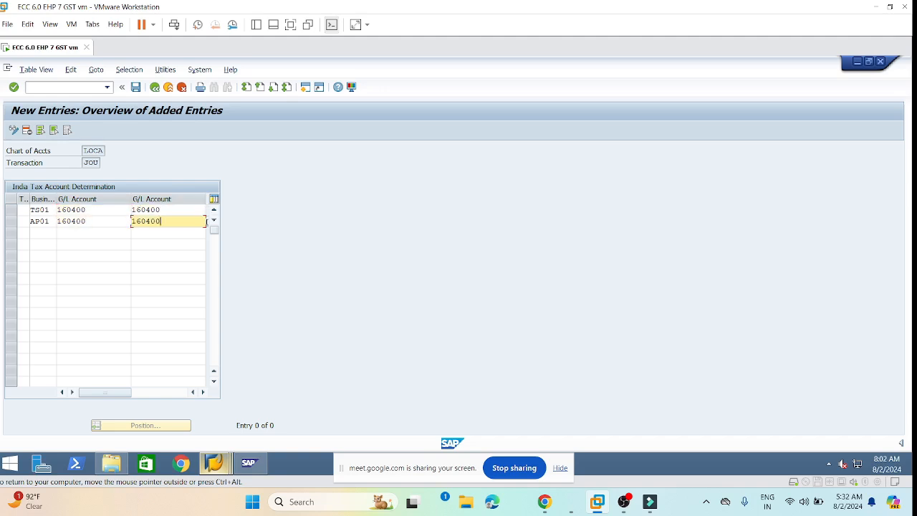
Step: Save the JOU account determination entries to the customizing request
{"action": "left_click", "coordinate": [112, 243]}
{"action": "left_click", "coordinate": [136, 87]}
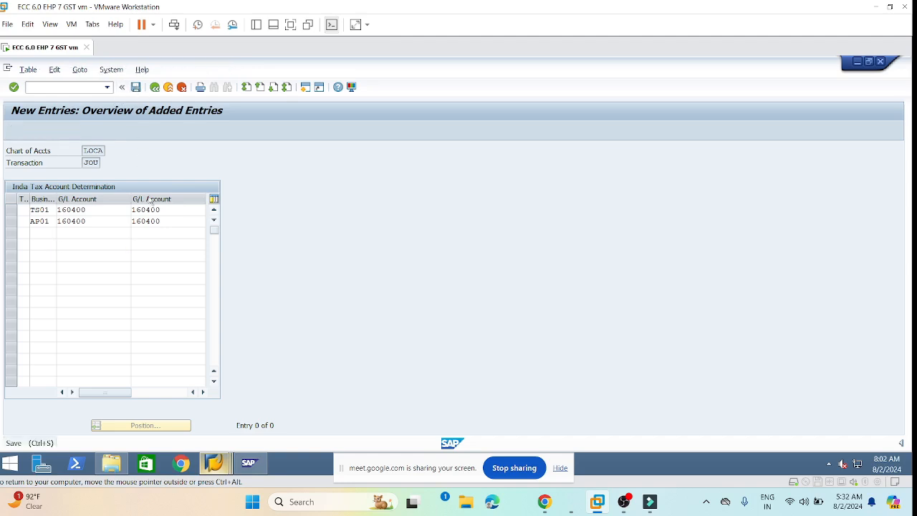
{"action": "left_click", "coordinate": [215, 251]}
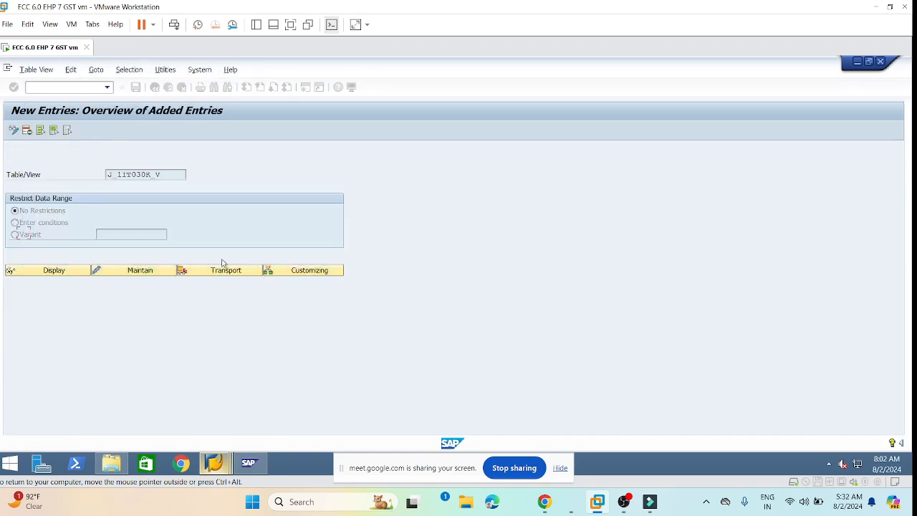
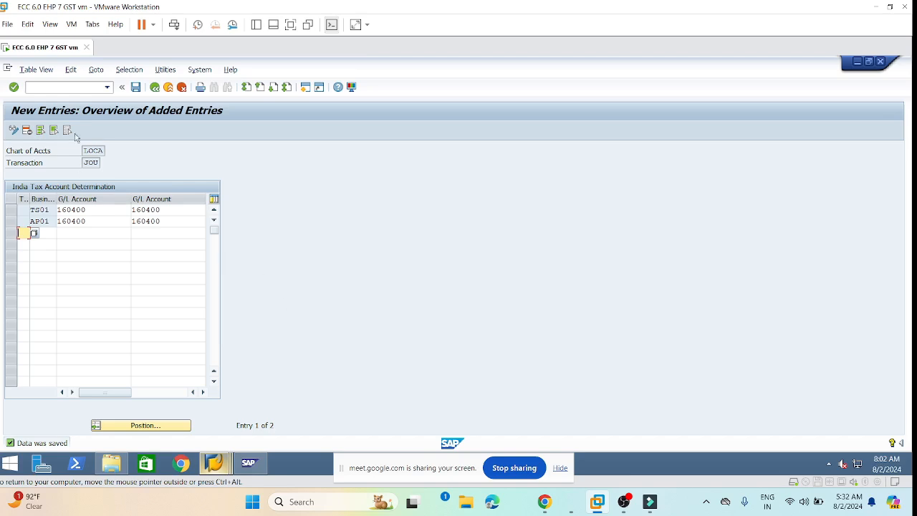
Step: Leave the table maintenance and start transaction FV11 to create condition records
{"action": "left_click", "coordinate": [60, 86]}
{"action": "type", "text": "/nfv11"}
{"action": "key", "text": "Return"}
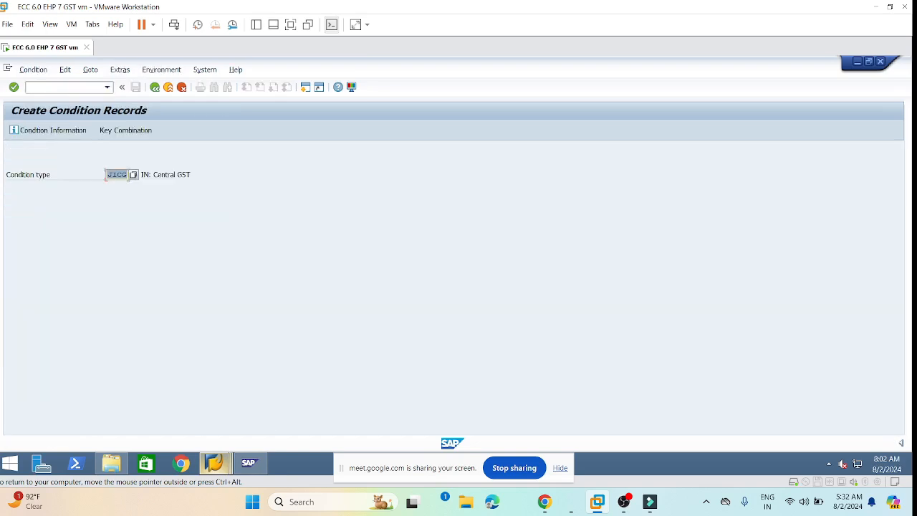
Step: Open fast entry for condition type JOCG using the Tax Classification key combination
{"action": "key", "text": "BackSpace"}
{"action": "type", "text": "J"}
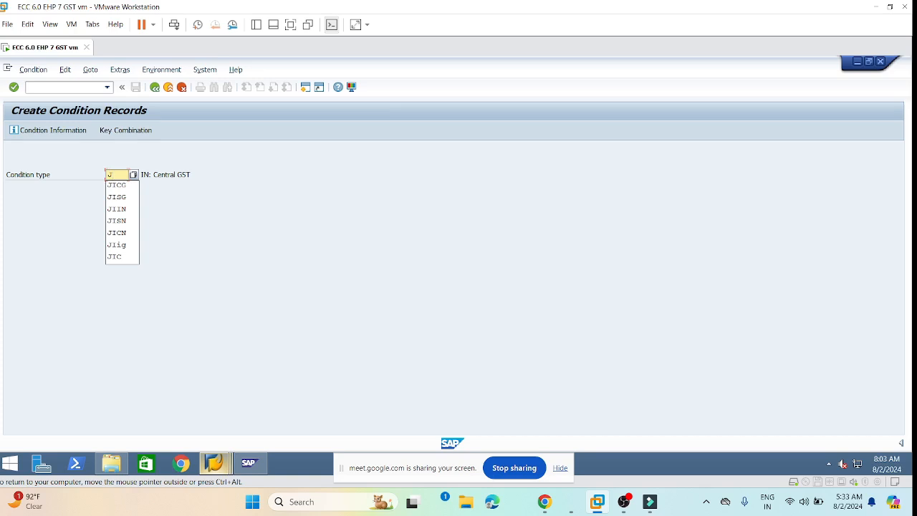
{"action": "type", "text": "OCG"}
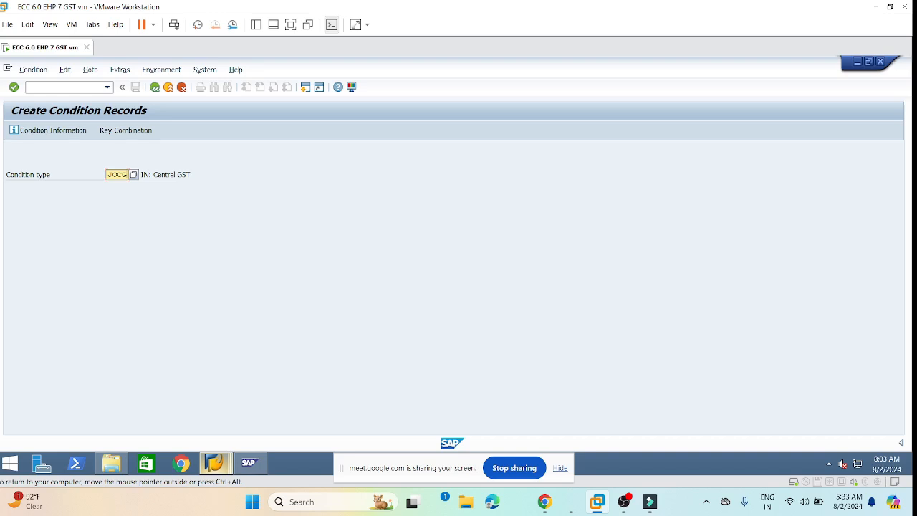
{"action": "key", "text": "Return"}
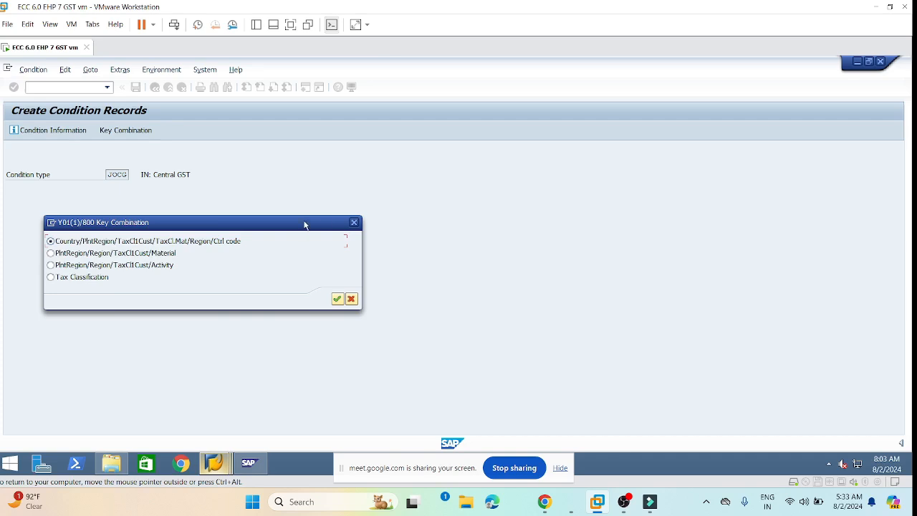
{"action": "left_click_drag", "start_coordinate": [304, 225], "coordinate": [456, 192]}
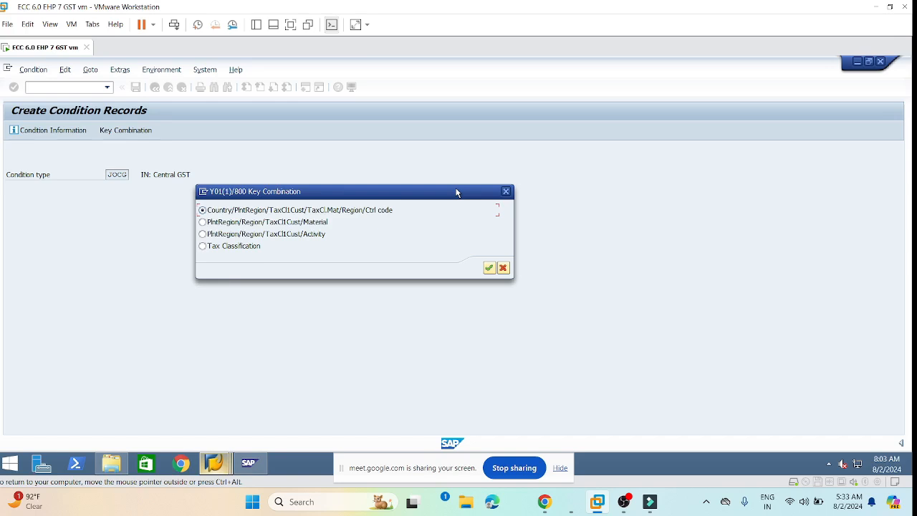
{"action": "left_click", "coordinate": [202, 246]}
{"action": "left_click", "coordinate": [490, 267]}
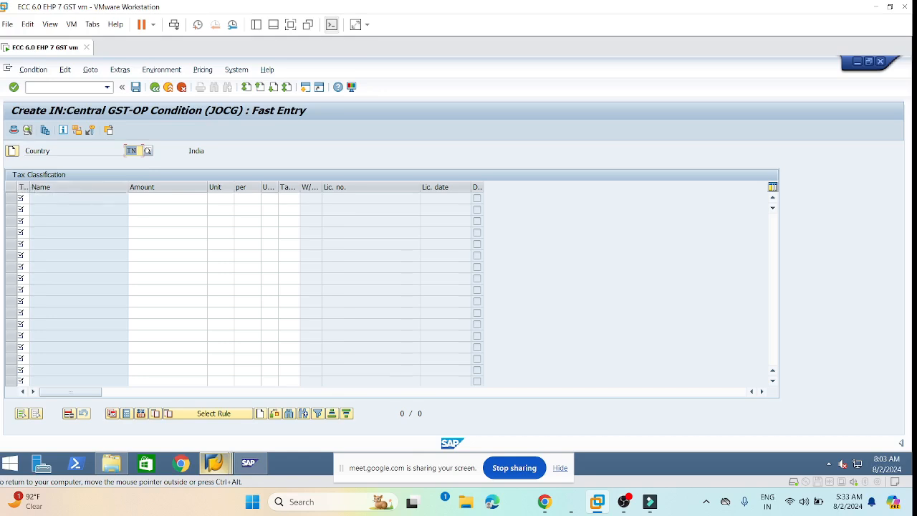
Step: Add a JOCG record for tax code AA with amount 9 and AA as the assigned tax code
{"action": "left_click_drag", "start_coordinate": [25, 188], "coordinate": [37, 189]}
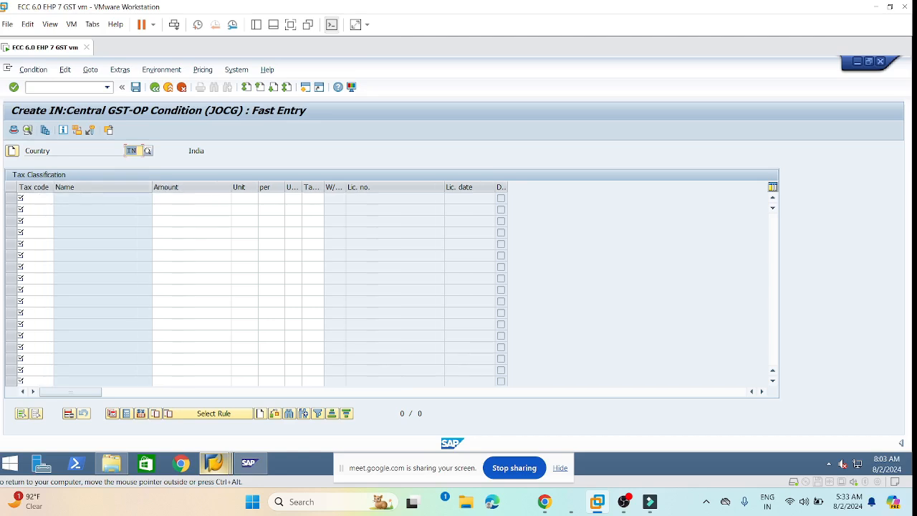
{"action": "left_click", "coordinate": [34, 198]}
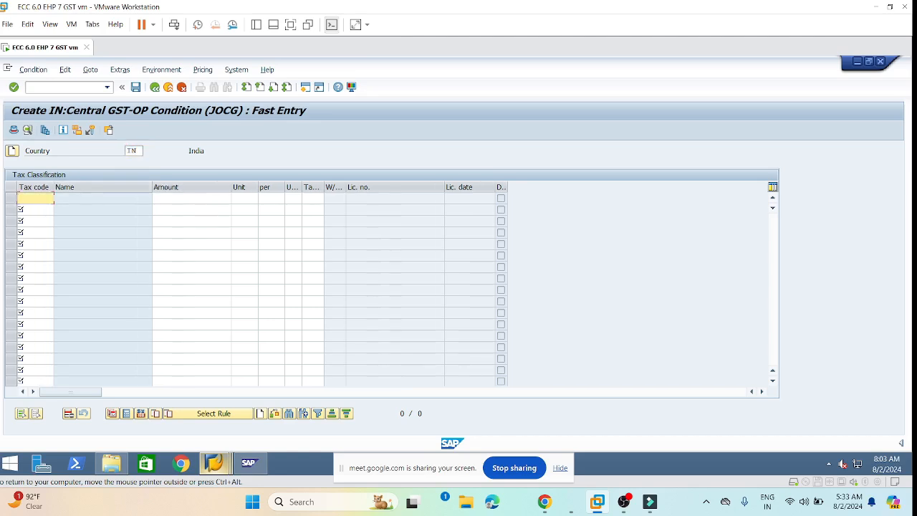
{"action": "type", "text": "AN"}
{"action": "left_click", "coordinate": [175, 198]}
{"action": "type", "text": "9"}
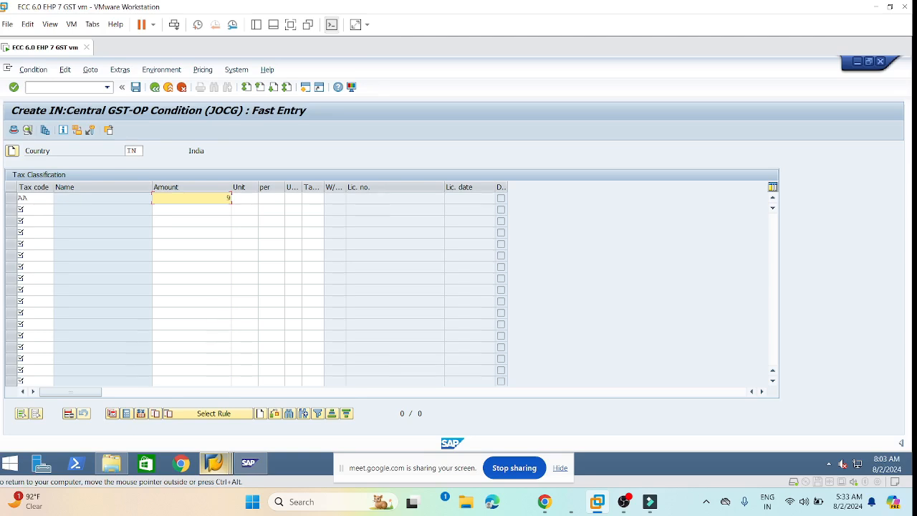
{"action": "left_click", "coordinate": [312, 199]}
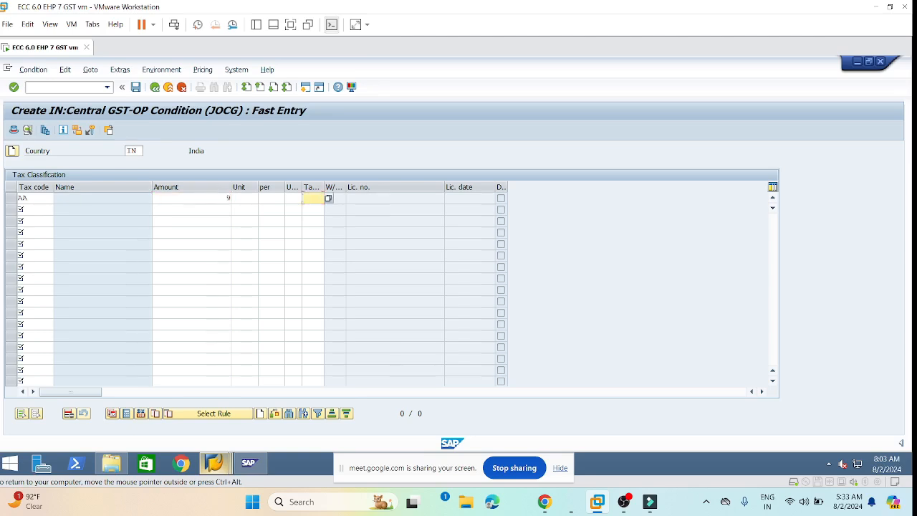
{"action": "type", "text": "AA"}
Step: Add a second JOCG record for tax code AB with amount 14 and AA as the assigned tax code
{"action": "left_click", "coordinate": [32, 210]}
{"action": "type", "text": "AP"}
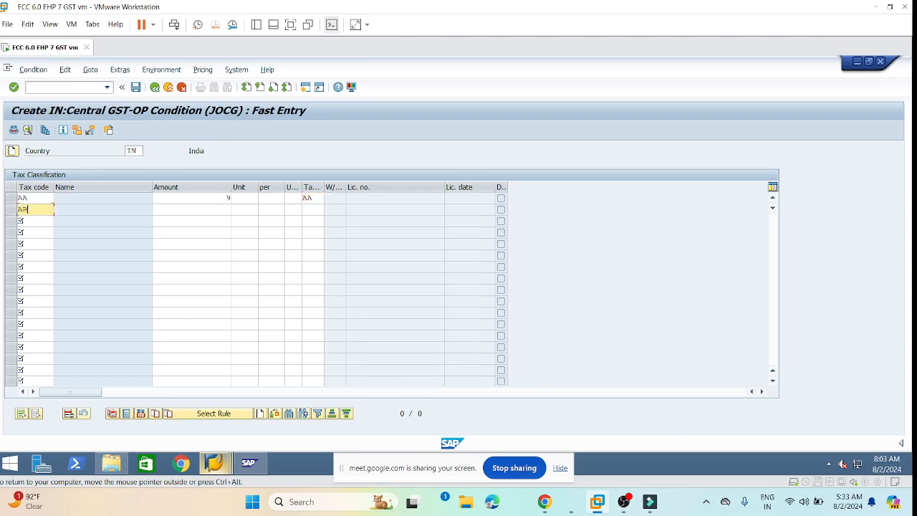
{"action": "left_click", "coordinate": [229, 209]}
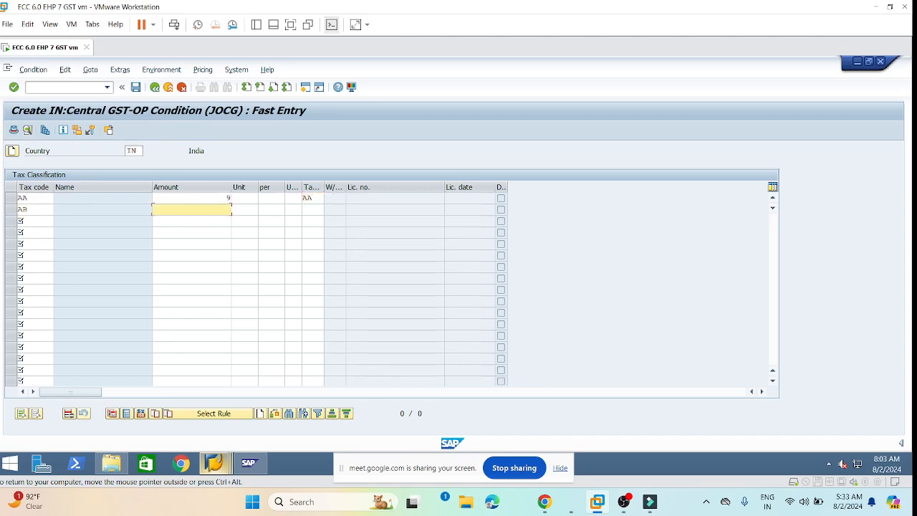
{"action": "type", "text": "14"}
{"action": "left_click", "coordinate": [313, 209]}
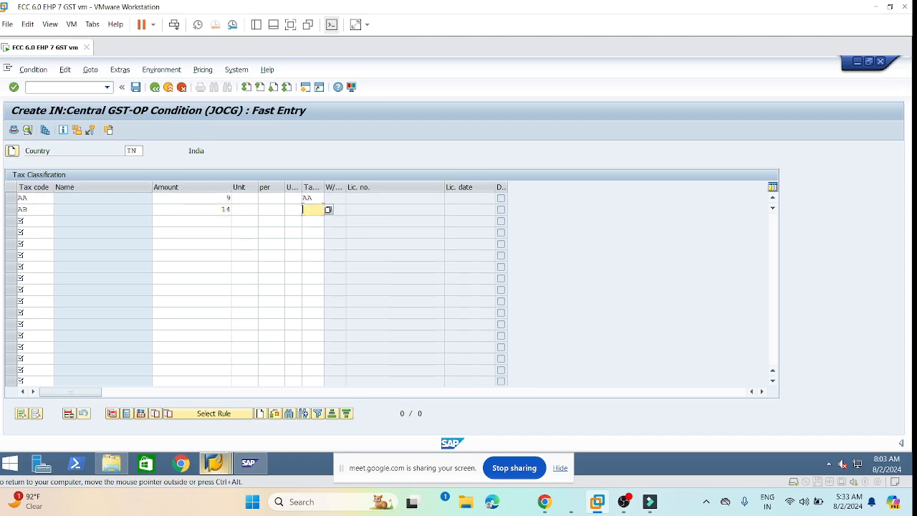
{"action": "type", "text": "AA"}
Step: Validate and save the JOCG condition records, then return to the condition type selection
{"action": "mouse_move", "coordinate": [232, 197]}
{"action": "left_mouse_down"}
{"action": "mouse_move", "coordinate": [222, 209]}
{"action": "mouse_move", "coordinate": [231, 209]}
{"action": "left_mouse_up"}
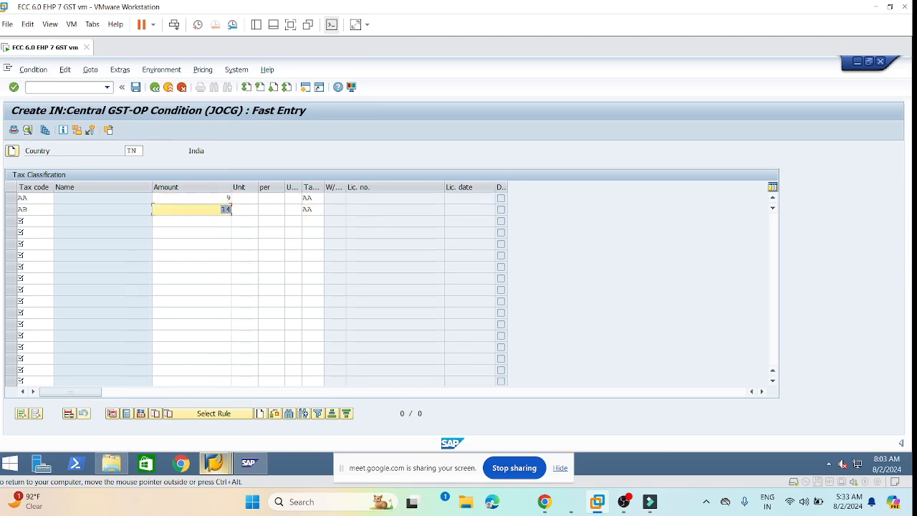
{"action": "left_click", "coordinate": [223, 209]}
{"action": "key", "text": "Return"}
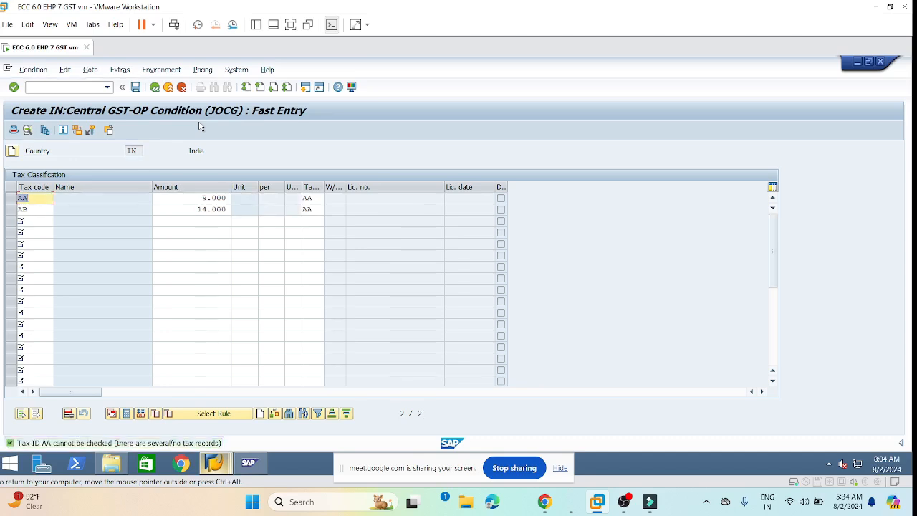
{"action": "left_click", "coordinate": [136, 88]}
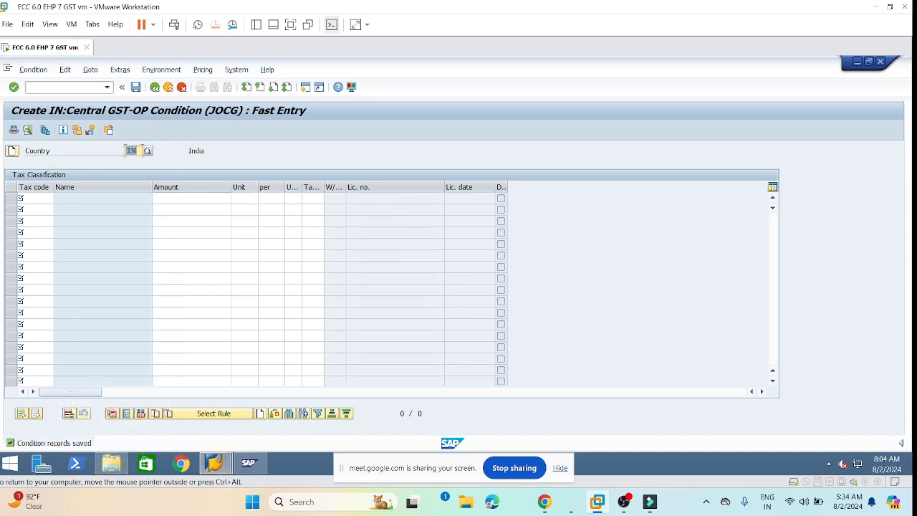
{"action": "left_click", "coordinate": [154, 87]}
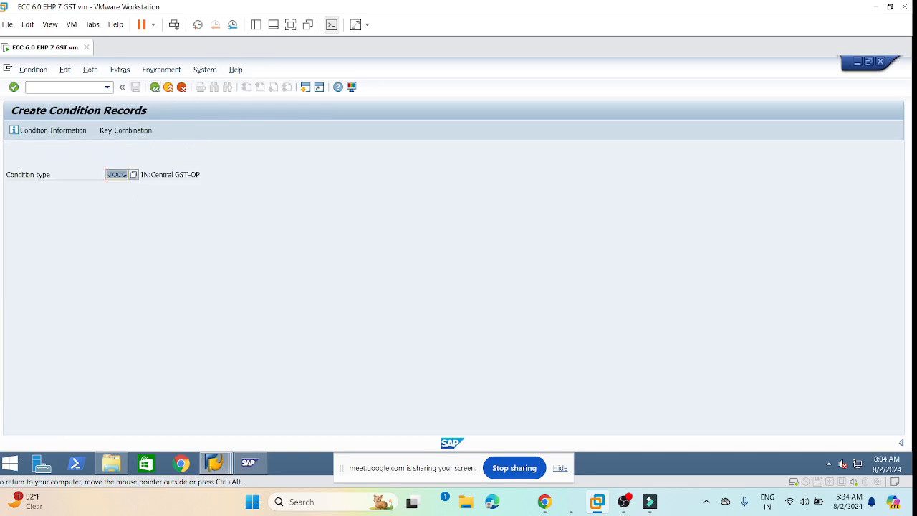
Step: Open fast entry for condition type JOSG using the Tax Classification key combination
{"action": "left_click", "coordinate": [120, 179]}
{"action": "type", "text": "S"}
{"action": "key", "text": "BackSpace"}
{"action": "key", "text": "BackSpace"}
{"action": "type", "text": "SG"}
{"action": "key", "text": "Return"}
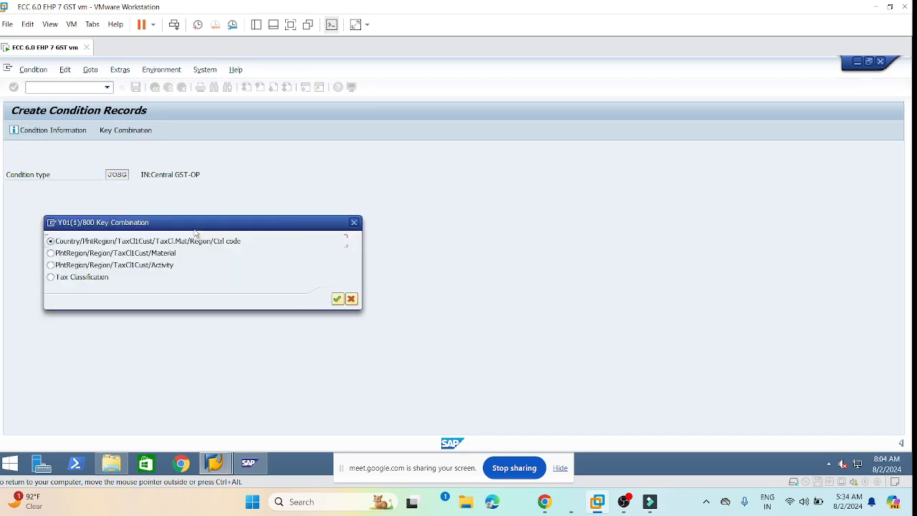
{"action": "left_click", "coordinate": [49, 278]}
{"action": "key", "text": "Return"}
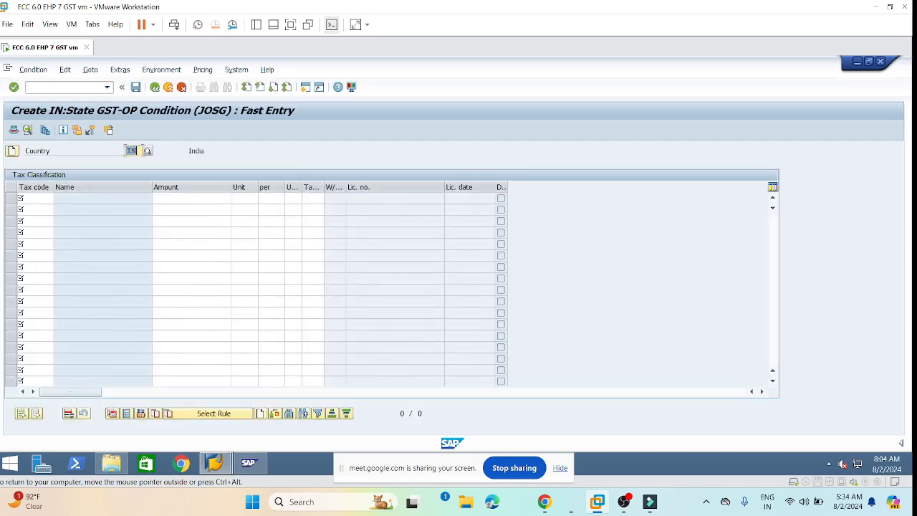
Step: Enter tax codes AA and AB in the first two rows of the JOSG records
{"action": "left_click", "coordinate": [32, 198]}
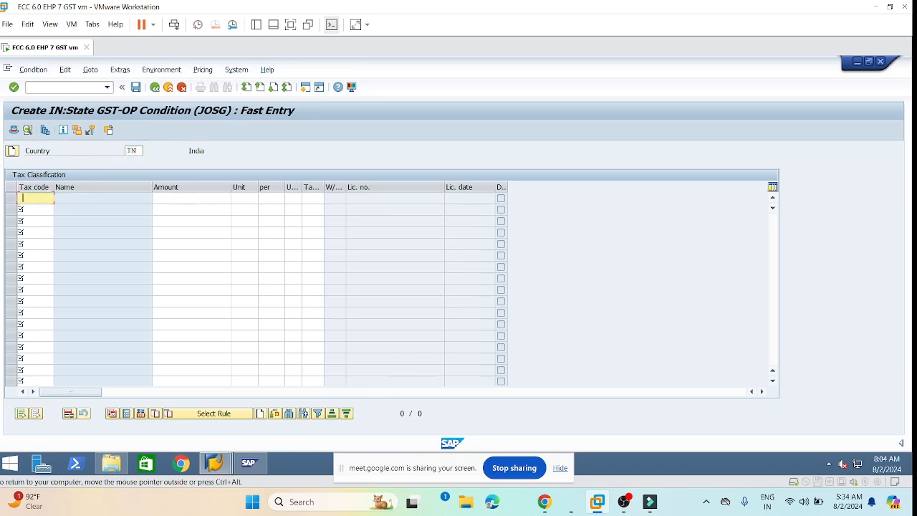
{"action": "left_click", "coordinate": [34, 220]}
{"action": "left_click", "coordinate": [31, 209]}
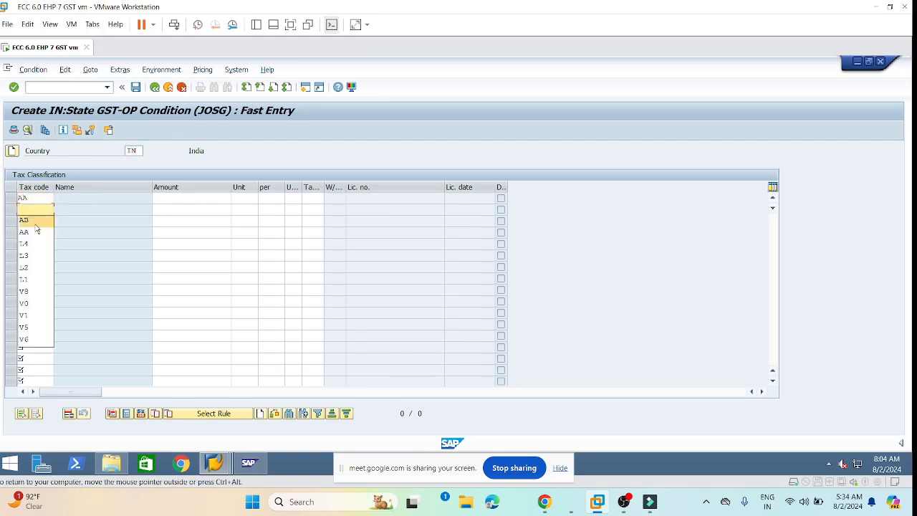
{"action": "left_click", "coordinate": [35, 220]}
Step: Set amount 9 with assigned tax code AA for the AA row, and amount 14 with AB for the AB row
{"action": "left_click", "coordinate": [191, 198]}
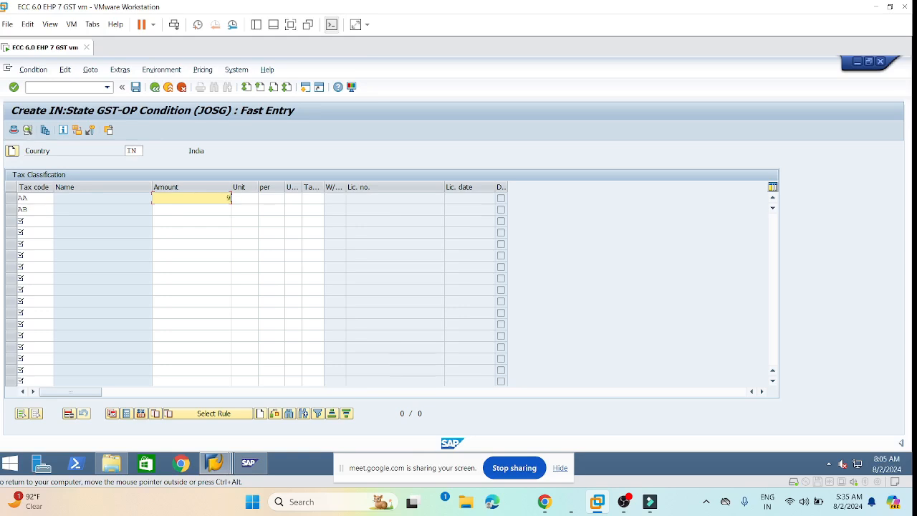
{"action": "left_click", "coordinate": [312, 198]}
{"action": "left_click", "coordinate": [320, 208]}
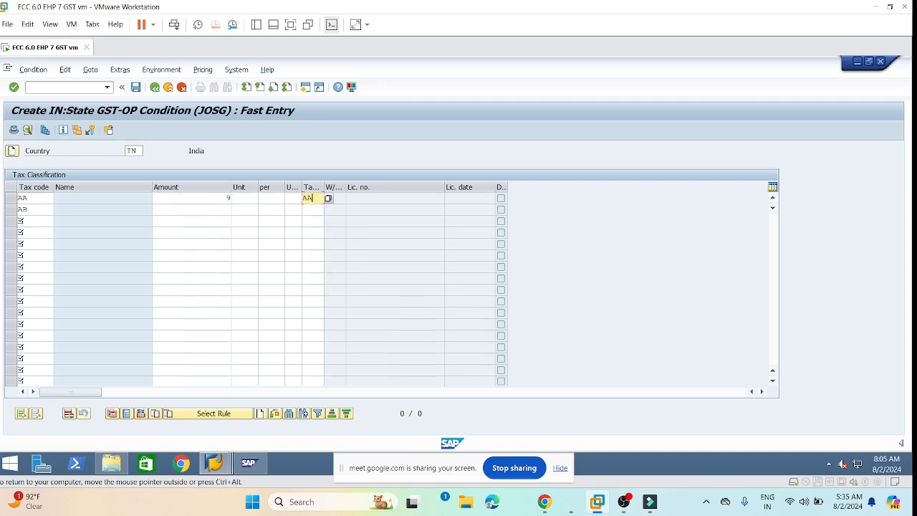
{"action": "left_click", "coordinate": [229, 209]}
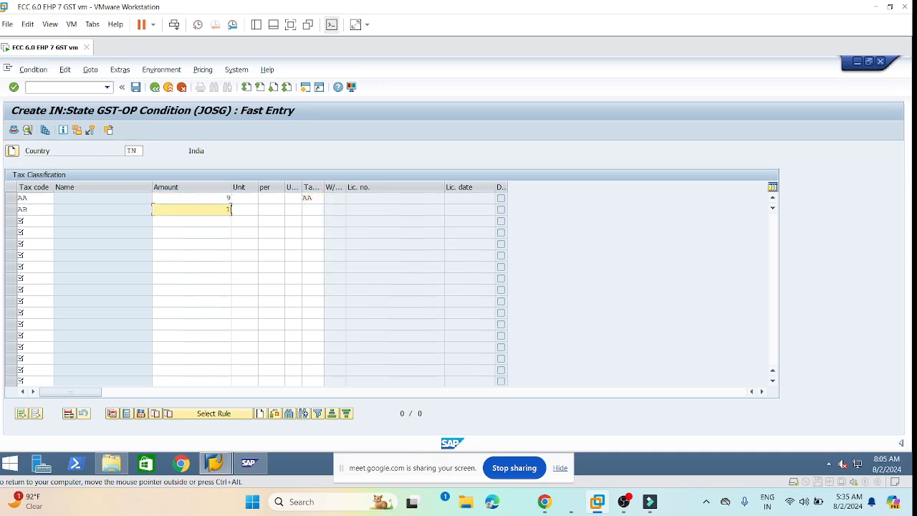
{"action": "type", "text": "14"}
{"action": "left_click", "coordinate": [308, 208]}
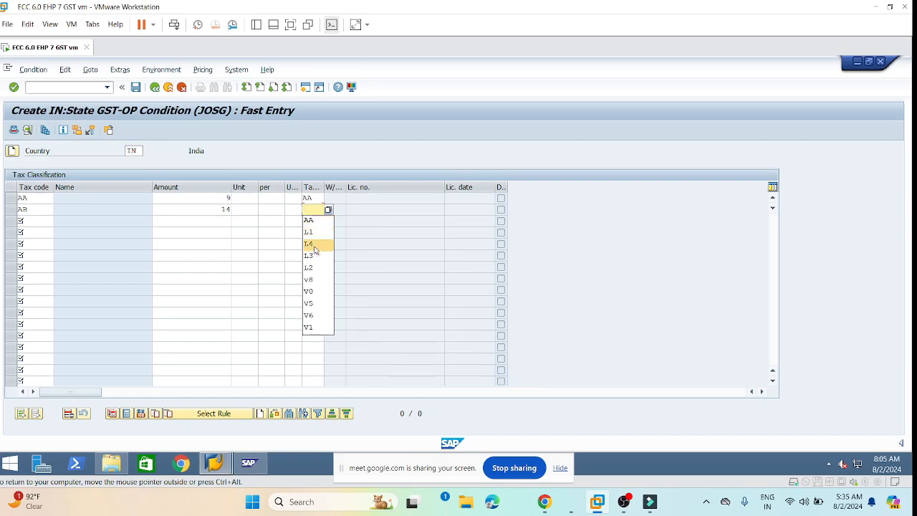
{"action": "type", "text": "A"}
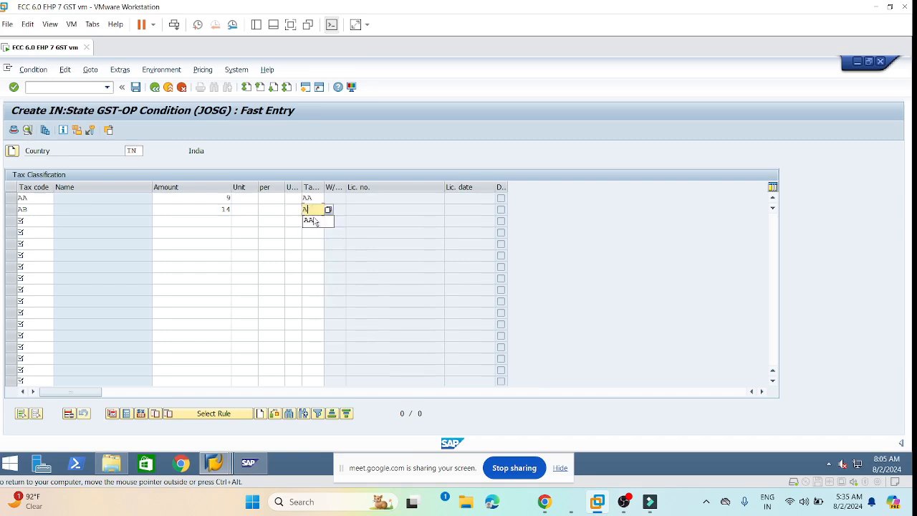
{"action": "type", "text": "B"}
Step: Validate and save the JOSG condition records, then return to the condition type selection
{"action": "key", "text": "Return"}
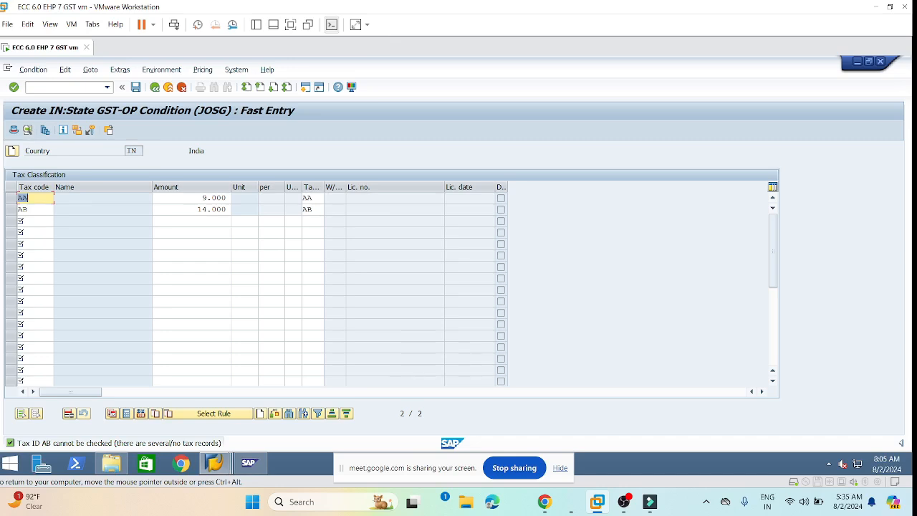
{"action": "left_click", "coordinate": [134, 88]}
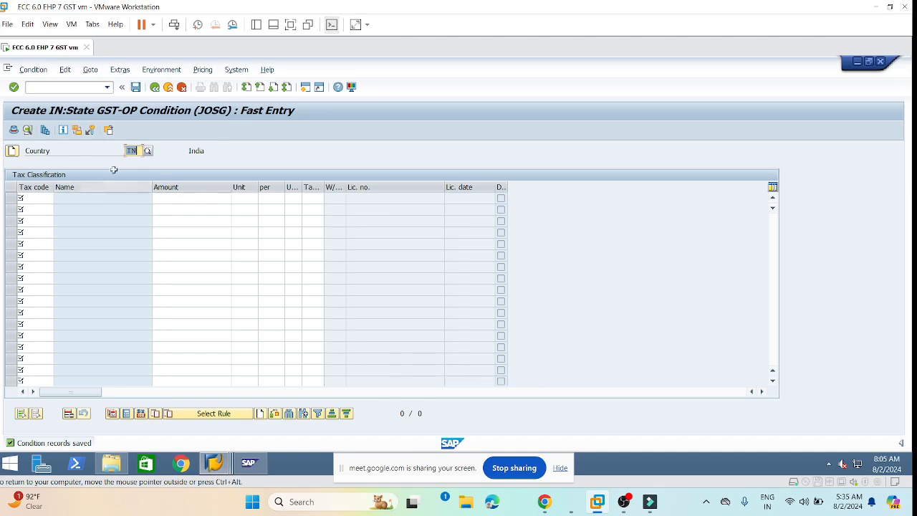
{"action": "left_click", "coordinate": [154, 87]}
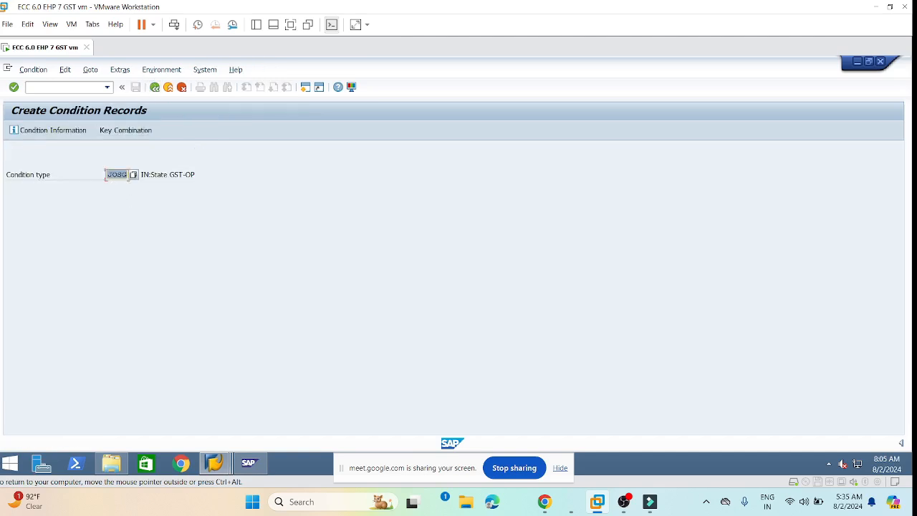
Step: Open fast entry for condition type JOIG using the Tax Classification key combination
{"action": "left_click", "coordinate": [118, 174]}
{"action": "key", "text": "Delete"}
{"action": "type", "text": "I"}
{"action": "key", "text": "Return"}
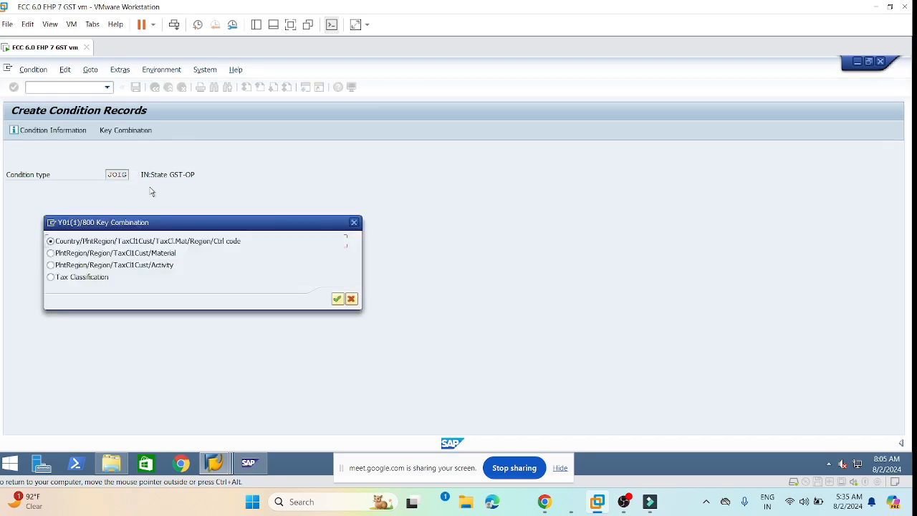
{"action": "key", "text": "Down"}
{"action": "key", "text": "Down"}
{"action": "key", "text": "Down"}
{"action": "key", "text": "Return"}
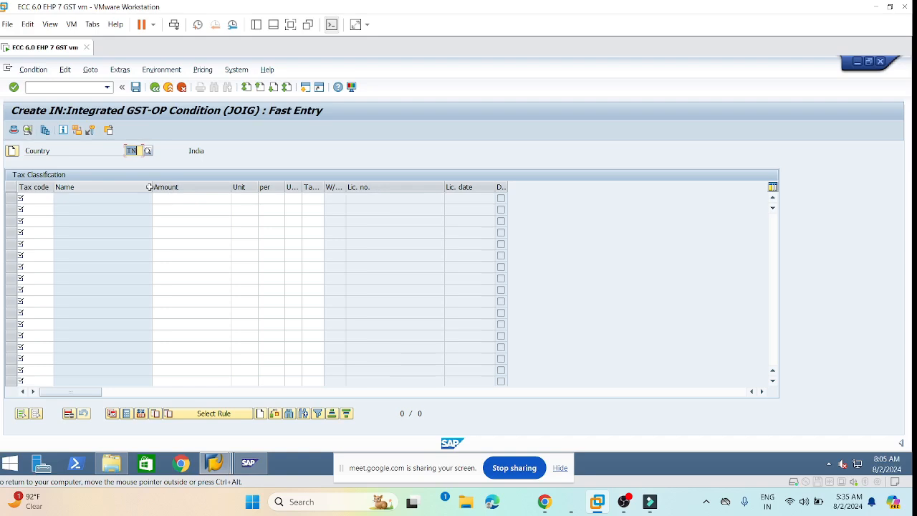
Step: Enter tax code AC in the first JOIG row with amount 18 and assigned tax code AC
{"action": "left_click", "coordinate": [32, 198]}
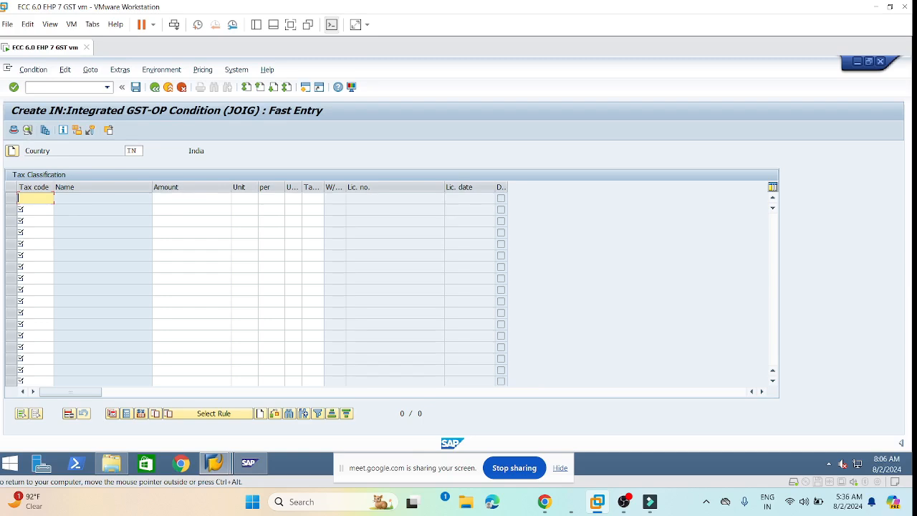
{"action": "type", "text": "AC"}
{"action": "left_click", "coordinate": [229, 199]}
{"action": "type", "text": "1"}
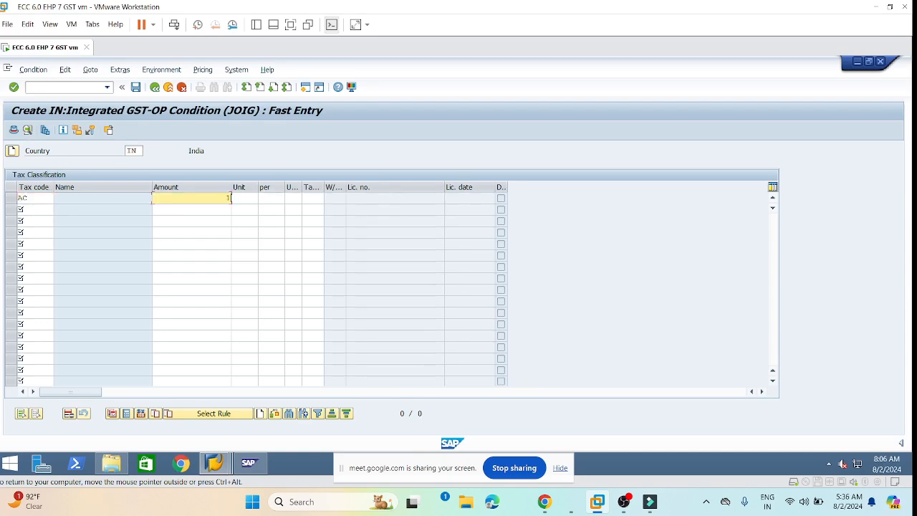
{"action": "type", "text": "8"}
{"action": "left_click", "coordinate": [312, 199]}
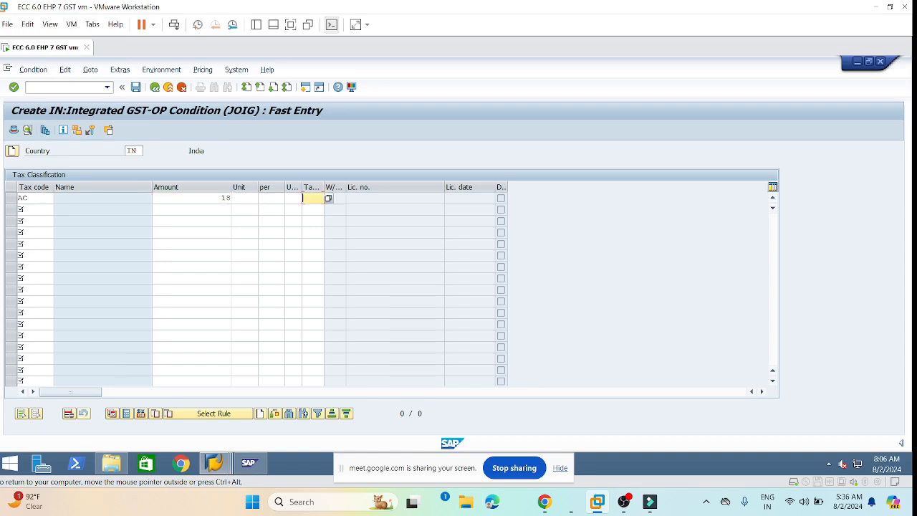
{"action": "type", "text": "AC"}
Step: Enter tax code AD in the second row with amount 28 and assigned tax code AD, and save the JOIG records
{"action": "left_click", "coordinate": [35, 210]}
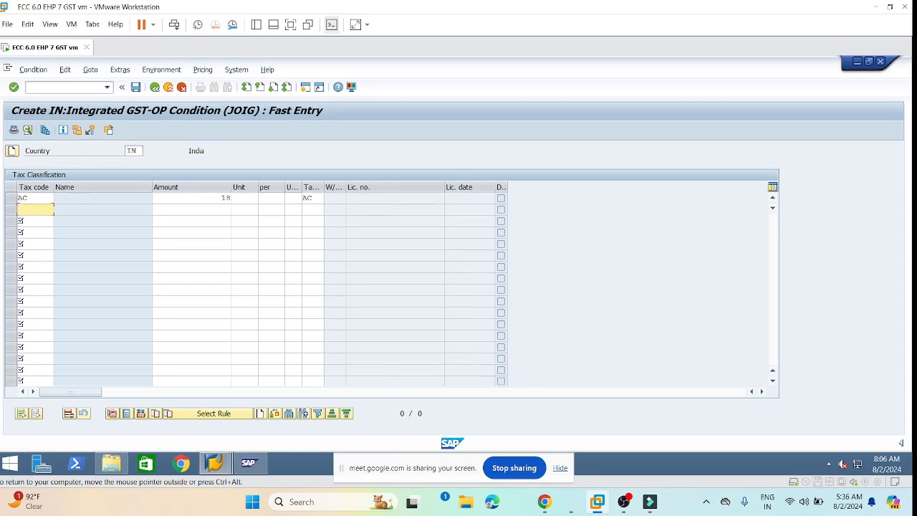
{"action": "type", "text": "AD"}
{"action": "left_click", "coordinate": [230, 210]}
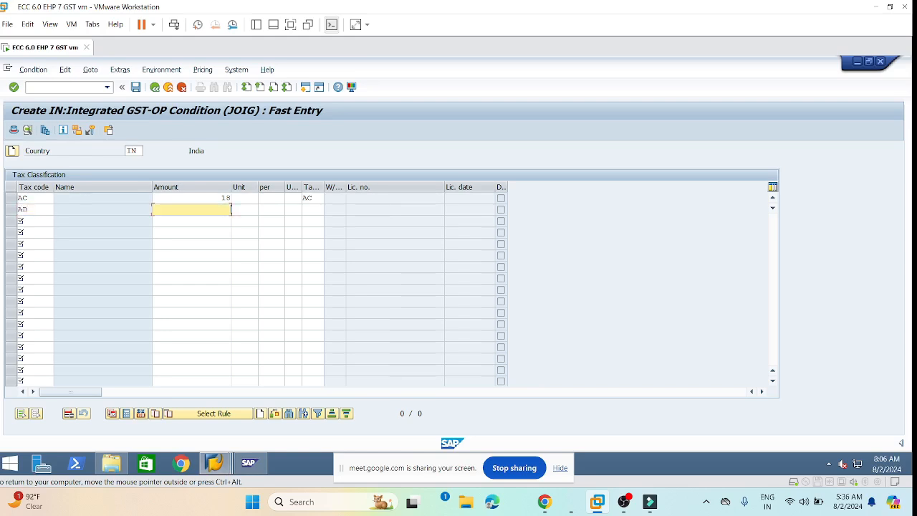
{"action": "type", "text": "28"}
{"action": "left_click", "coordinate": [307, 209]}
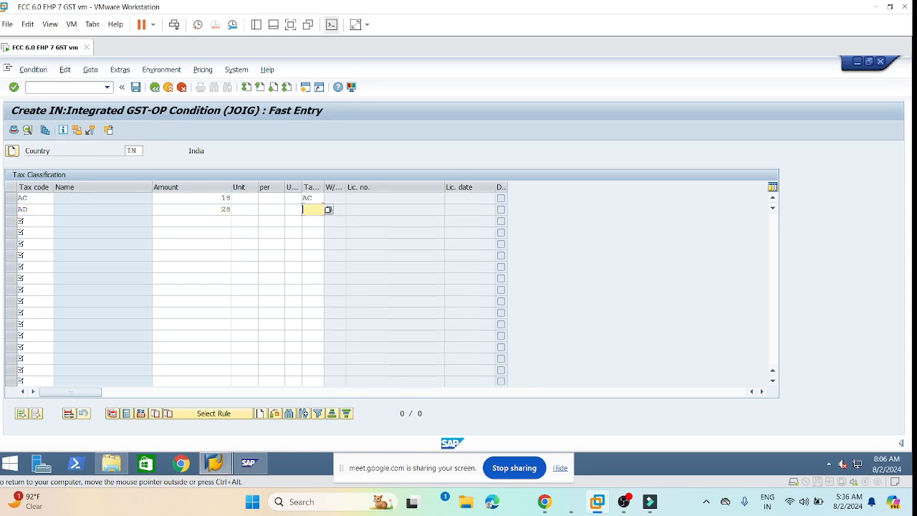
{"action": "type", "text": "AD"}
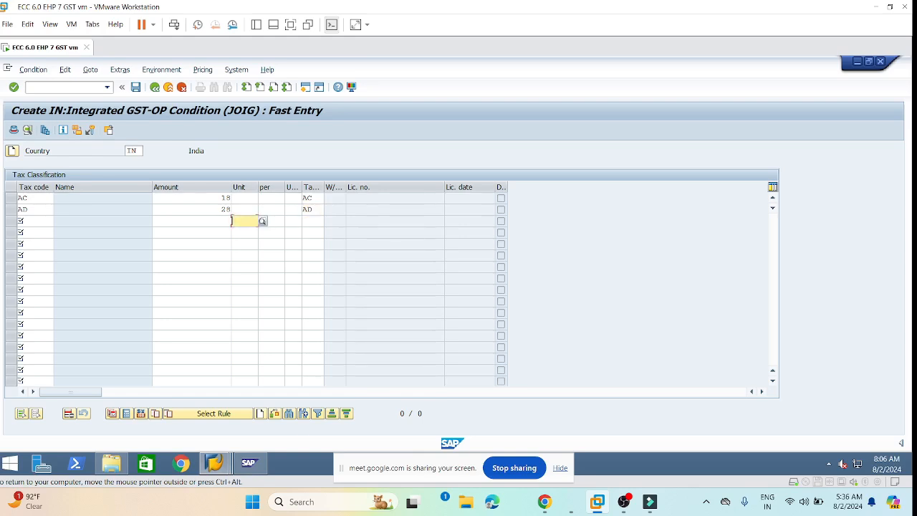
{"action": "key", "text": "Return"}
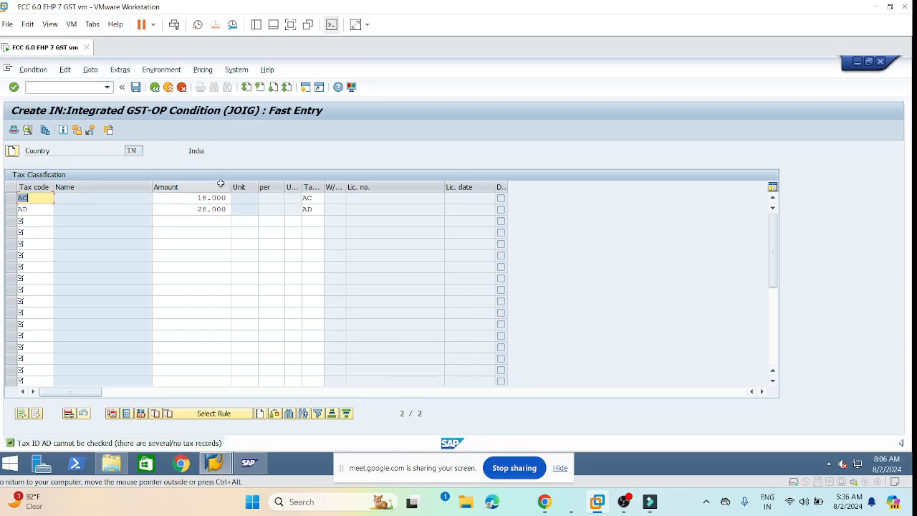
{"action": "left_click", "coordinate": [136, 86]}
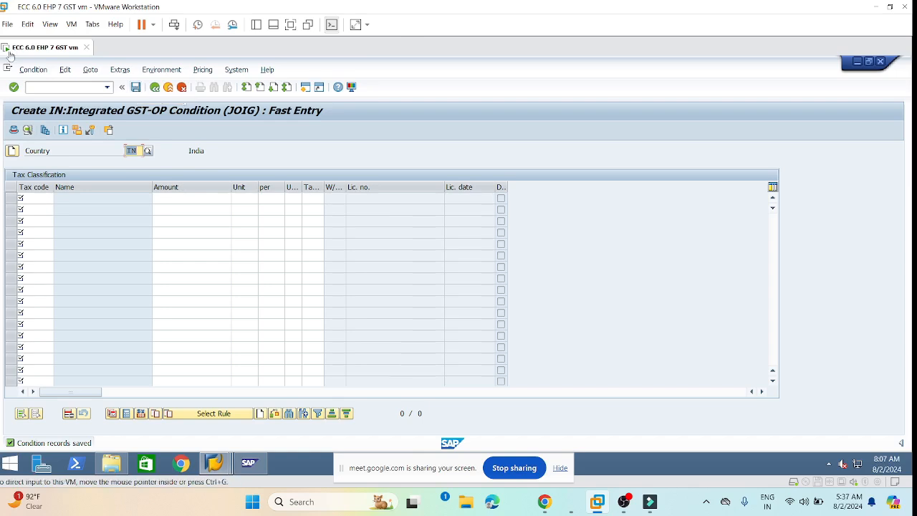
Step: Open the customer invoice entry transaction FB70
{"action": "left_click", "coordinate": [33, 87]}
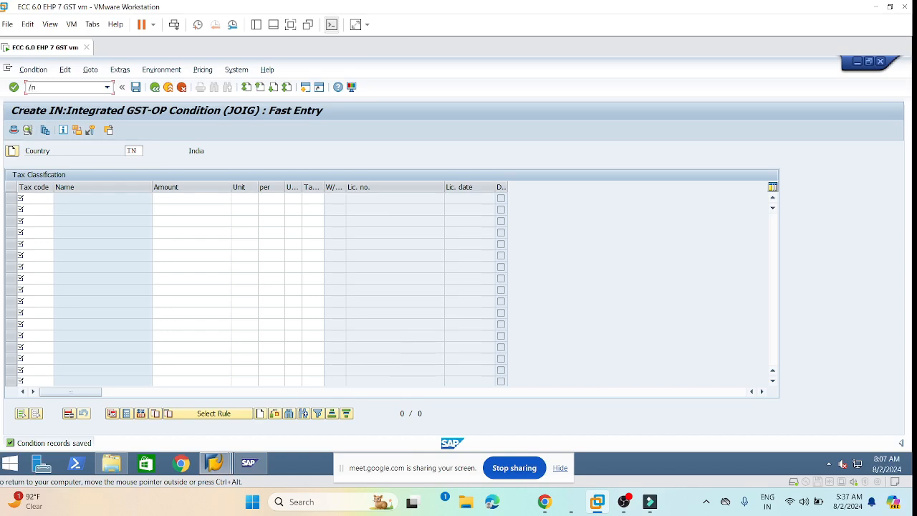
{"action": "type", "text": "/nfb70"}
{"action": "key", "text": "Return"}
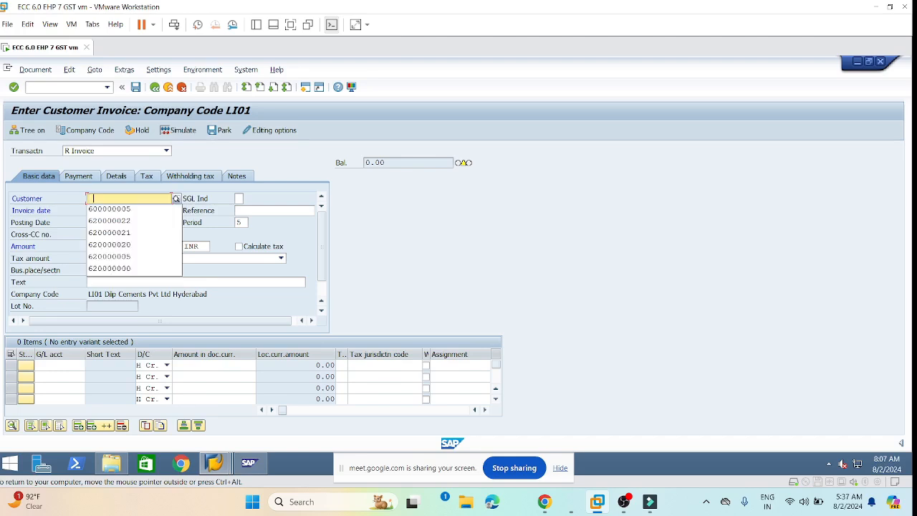
Step: Look up the customers of company code LI01 and choose Jaiswal Services Pvt Ltd as the invoice customer
{"action": "key", "text": "BackSpace"}
{"action": "left_click", "coordinate": [175, 198]}
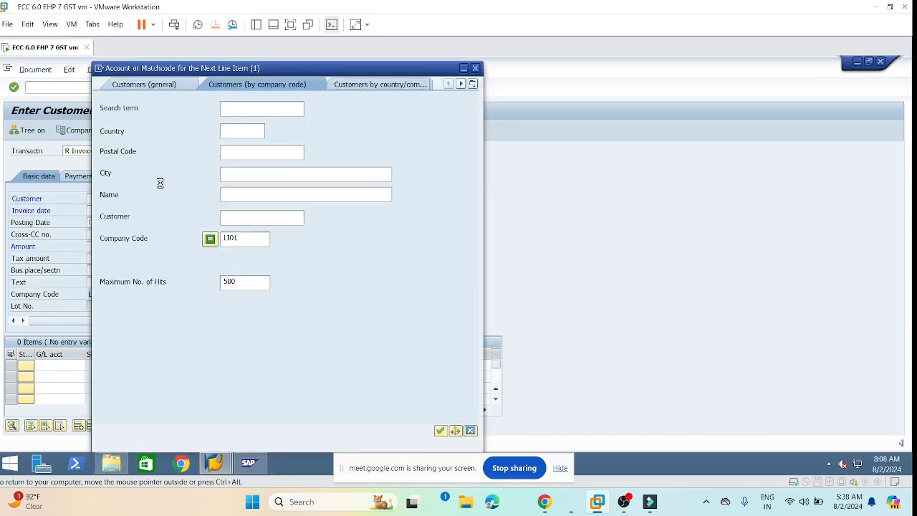
{"action": "key", "text": "Return"}
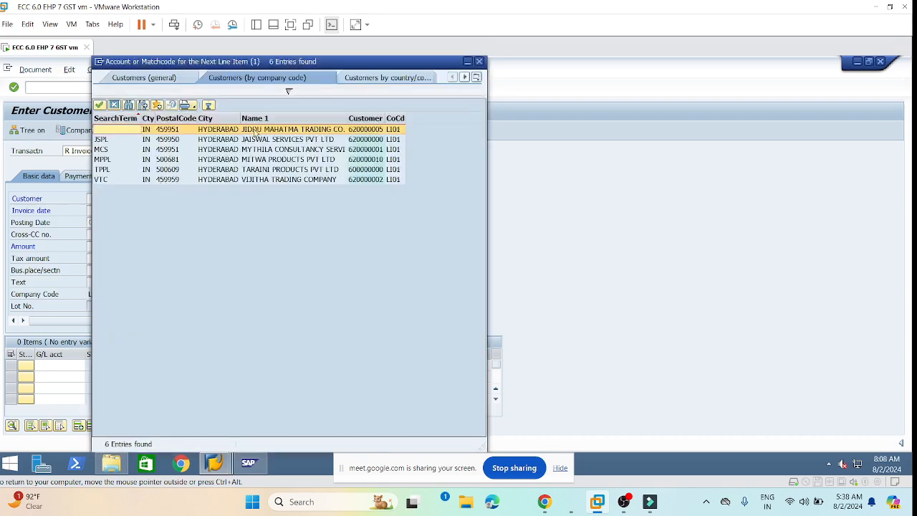
{"action": "left_click", "coordinate": [254, 140]}
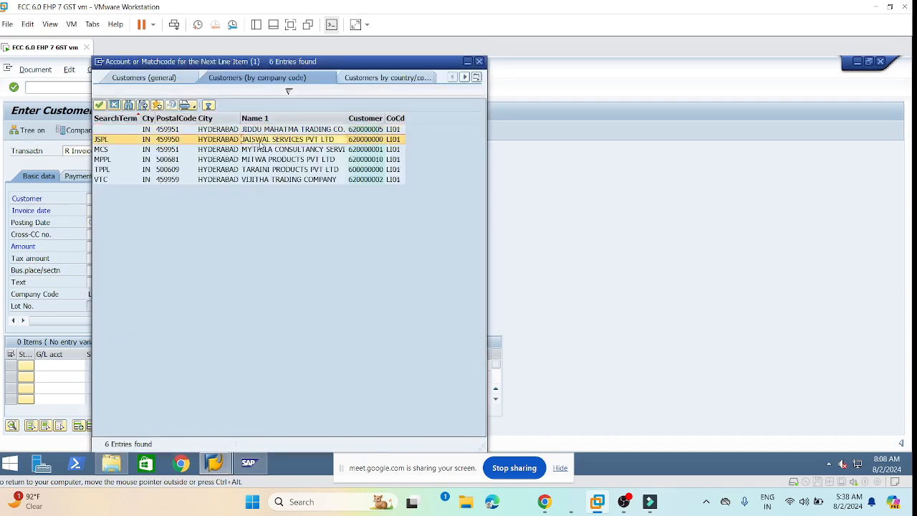
{"action": "double_click", "coordinate": [262, 140]}
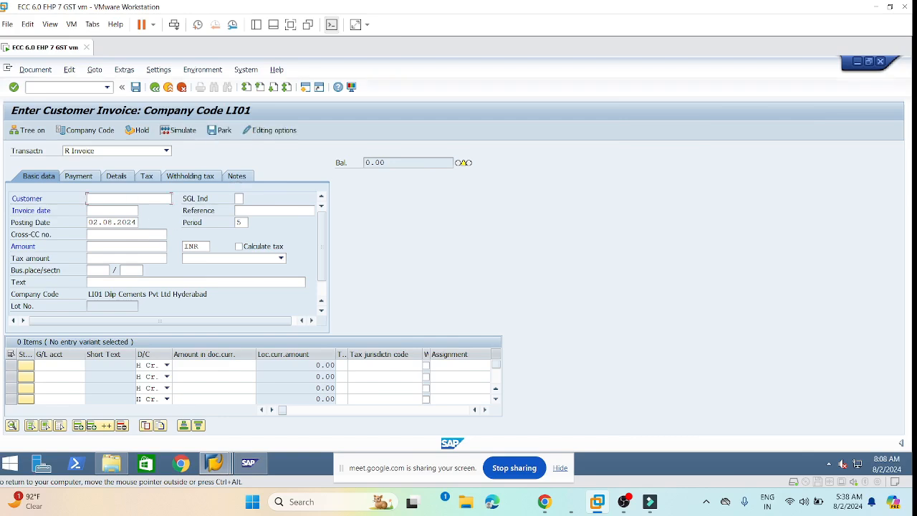
Step: Copy the posting date 02.08.2024 into the invoice date
{"action": "left_click", "coordinate": [125, 210]}
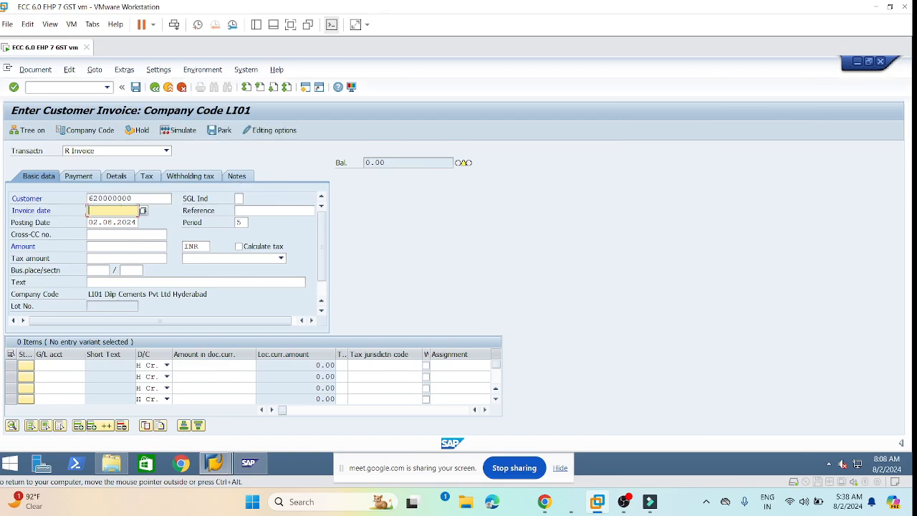
{"action": "left_click", "coordinate": [121, 210]}
{"action": "left_click", "coordinate": [121, 210]}
{"action": "left_click", "coordinate": [122, 223]}
{"action": "double_click", "coordinate": [122, 222]}
{"action": "key", "text": "ctrl+c"}
{"action": "left_click", "coordinate": [122, 222]}
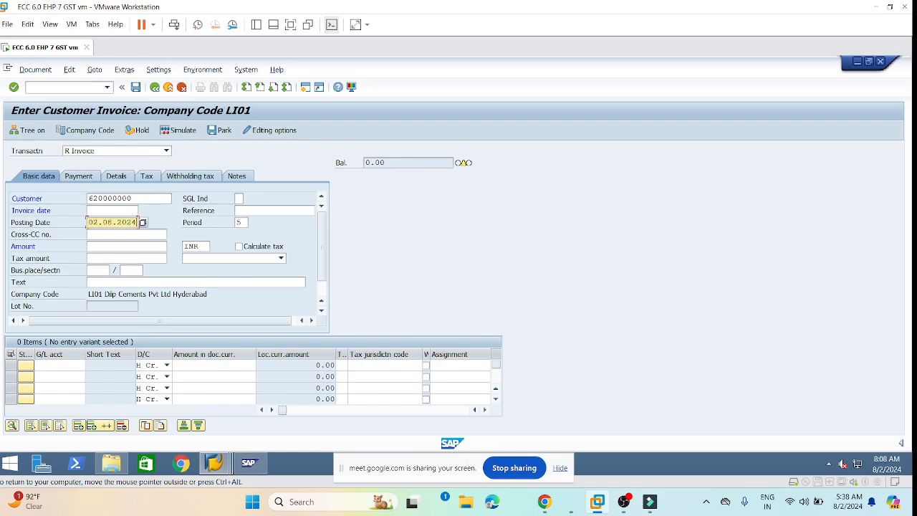
{"action": "left_click", "coordinate": [119, 211]}
{"action": "key", "text": "ctrl+v"}
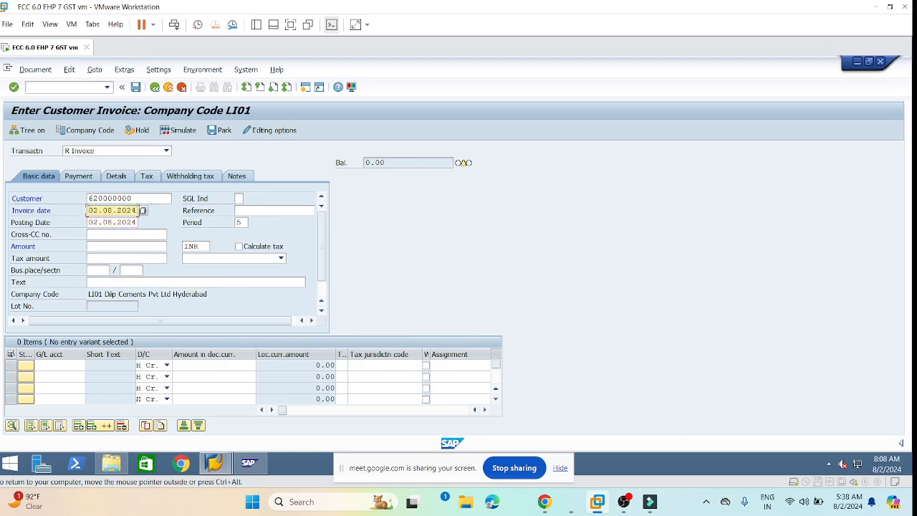
Step: Set the reference to AR GST-01, enable tax calculation and choose tax code AA (18% Output CGST & SGST)
{"action": "left_click", "coordinate": [262, 212]}
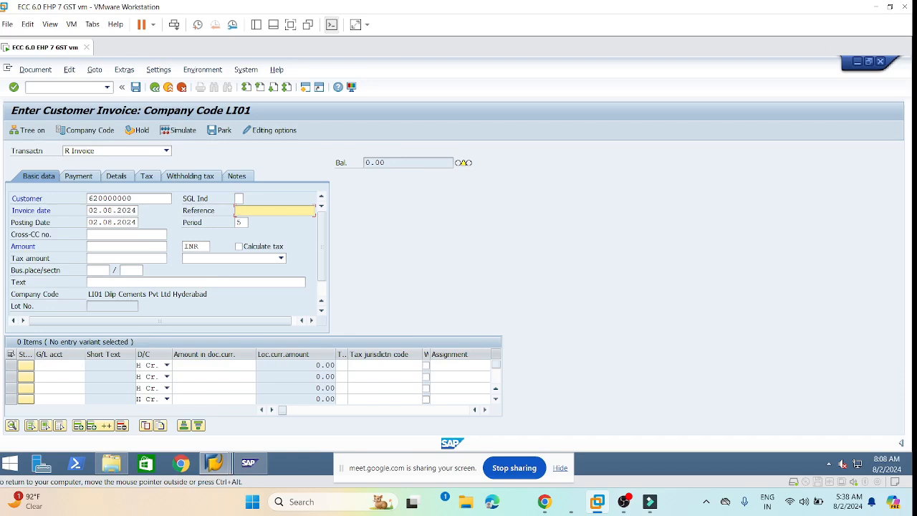
{"action": "type", "text": "AR GST-01"}
{"action": "left_click", "coordinate": [281, 258]}
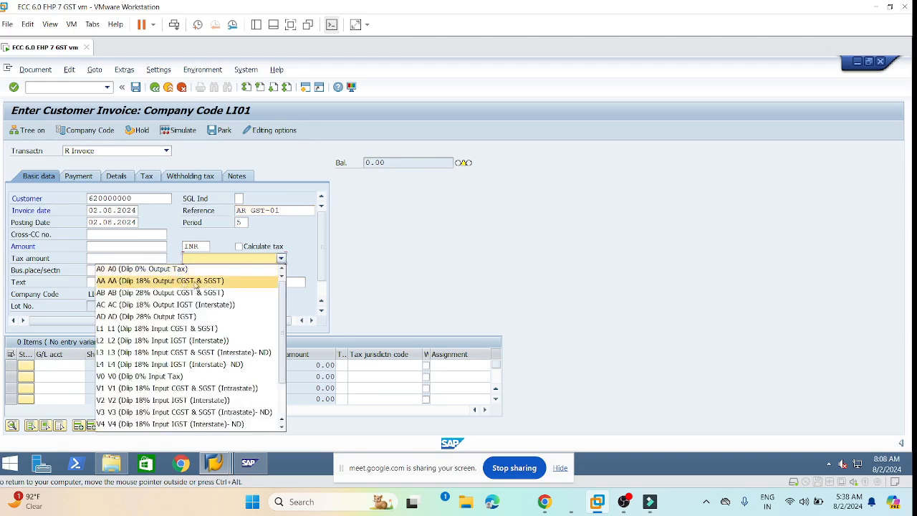
{"action": "left_click", "coordinate": [194, 284]}
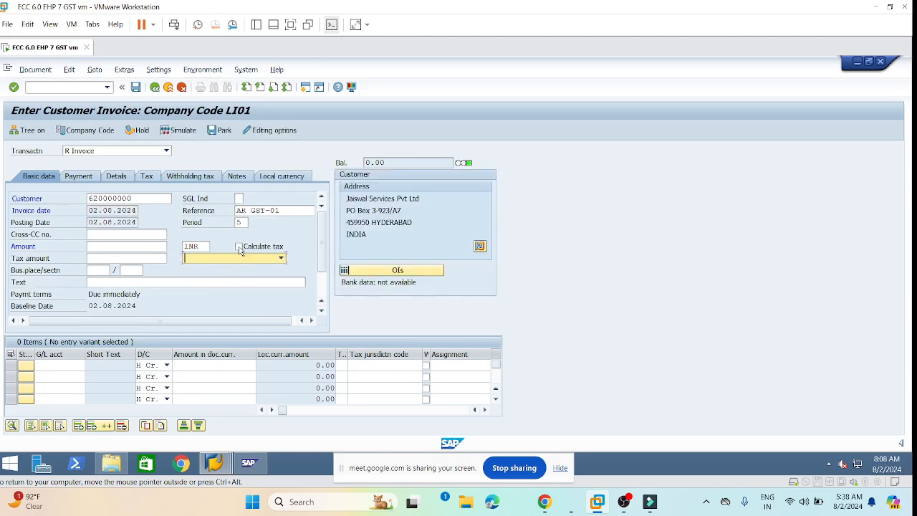
{"action": "left_click", "coordinate": [239, 248]}
{"action": "left_click", "coordinate": [278, 261]}
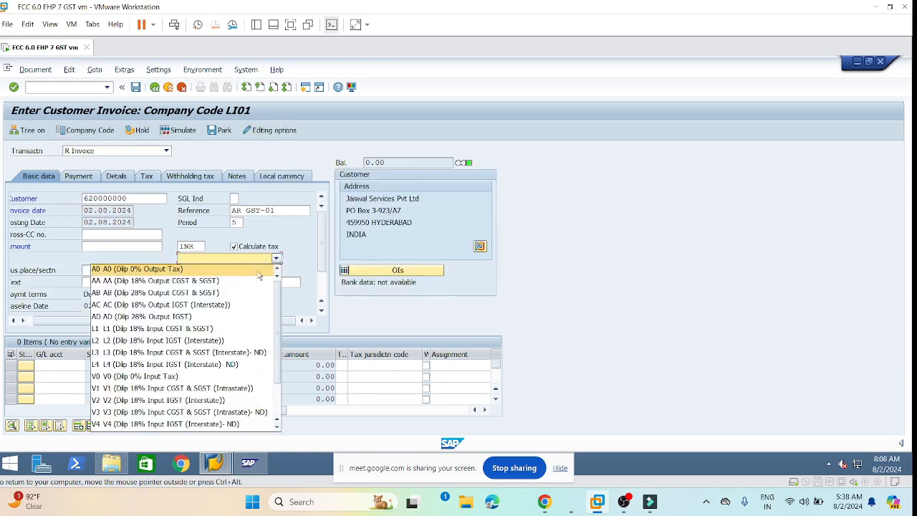
{"action": "left_click", "coordinate": [197, 284]}
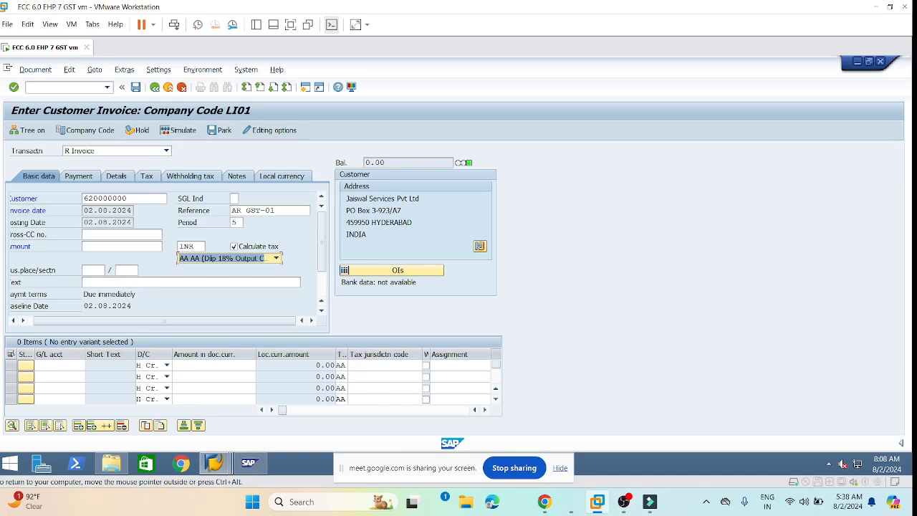
Step: Enter G/L account 430100 with amount 100000 in the first line item
{"action": "left_click", "coordinate": [58, 366]}
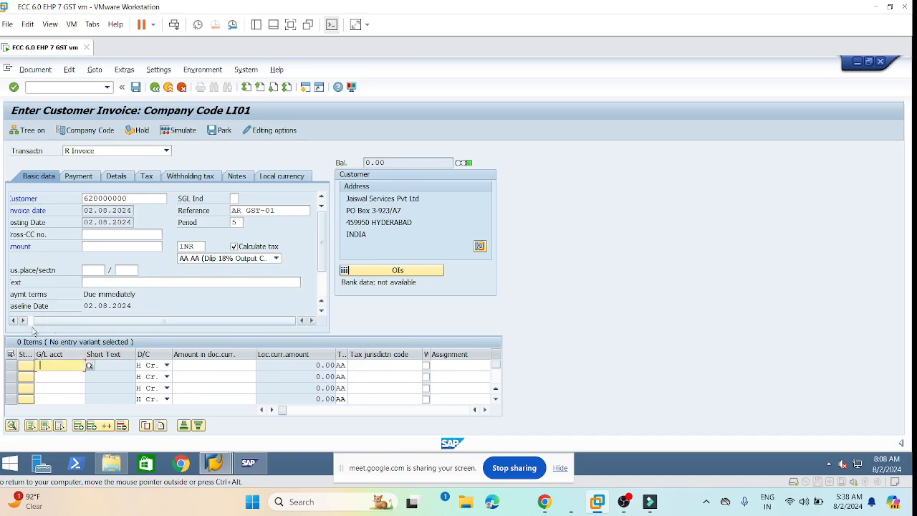
{"action": "type", "text": "430100"}
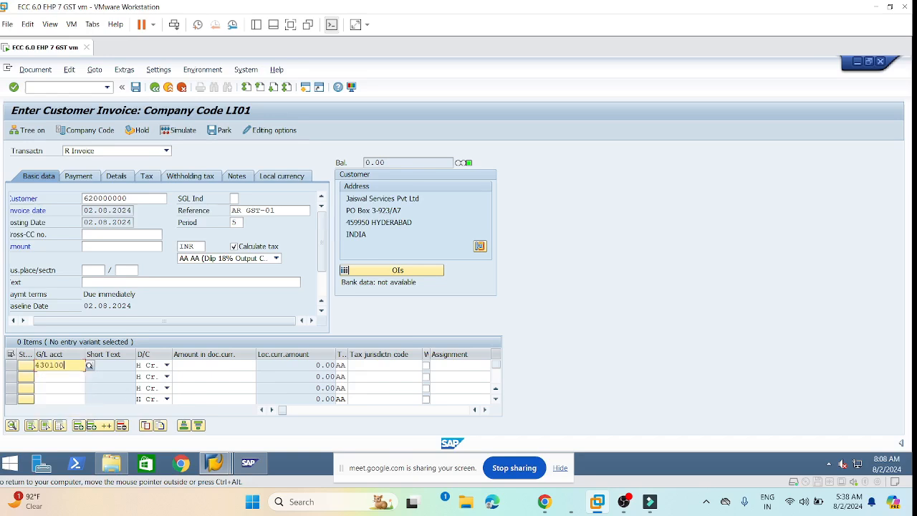
{"action": "left_click", "coordinate": [214, 365]}
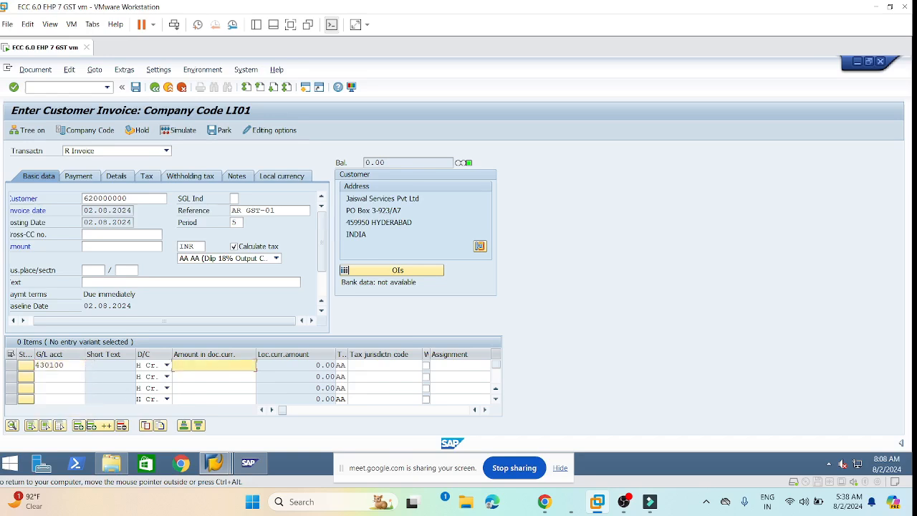
{"action": "type", "text": "100000"}
Step: Set the business area of the first line item to LHYD
{"action": "left_click", "coordinate": [423, 365]}
{"action": "key", "text": "Tab"}
{"action": "key", "text": "Tab"}
{"action": "key", "text": "Tab"}
{"action": "key", "text": "Tab"}
{"action": "key", "text": "Tab"}
{"action": "key", "text": "Tab"}
{"action": "key", "text": "Tab"}
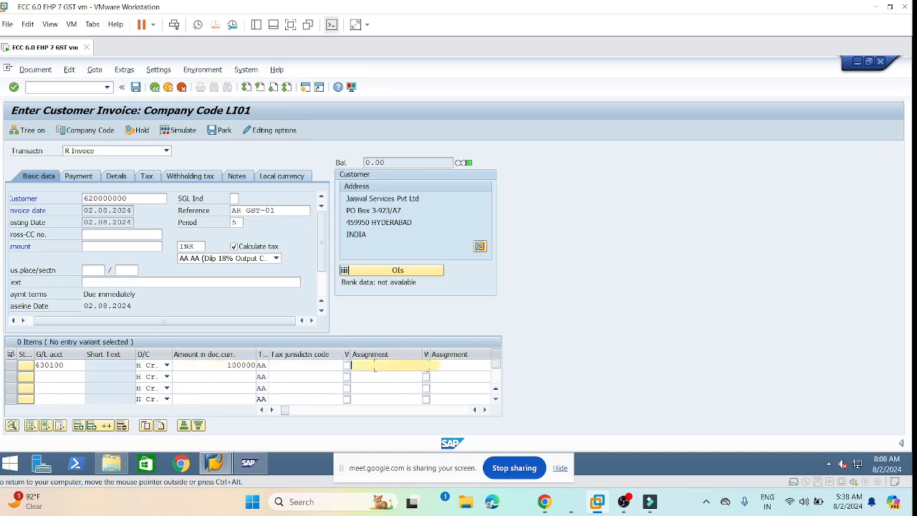
{"action": "key", "text": "Tab"}
{"action": "key", "text": "Tab"}
{"action": "key", "text": "Tab"}
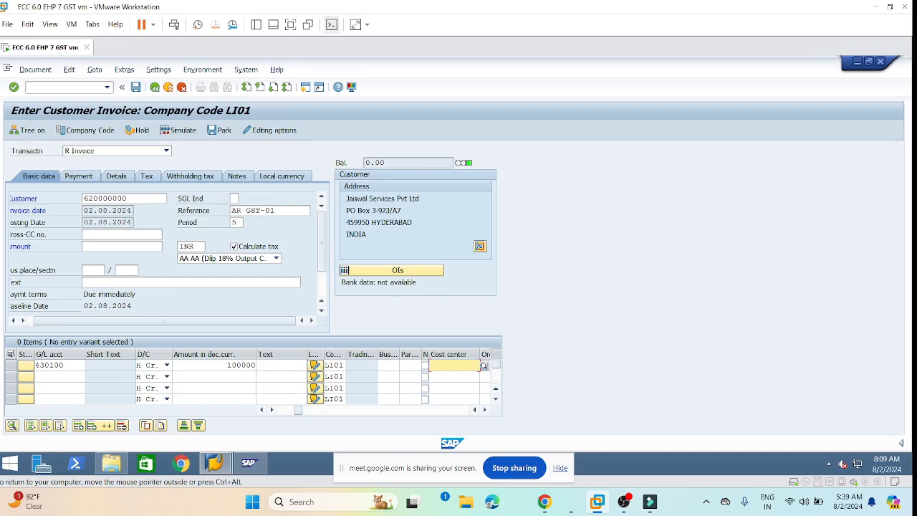
{"action": "key", "text": "shift+Tab"}
{"action": "key", "text": "shift+Tab"}
{"action": "key", "text": "shift+Tab"}
{"action": "type", "text": "l"}
{"action": "left_click", "coordinate": [393, 377]}
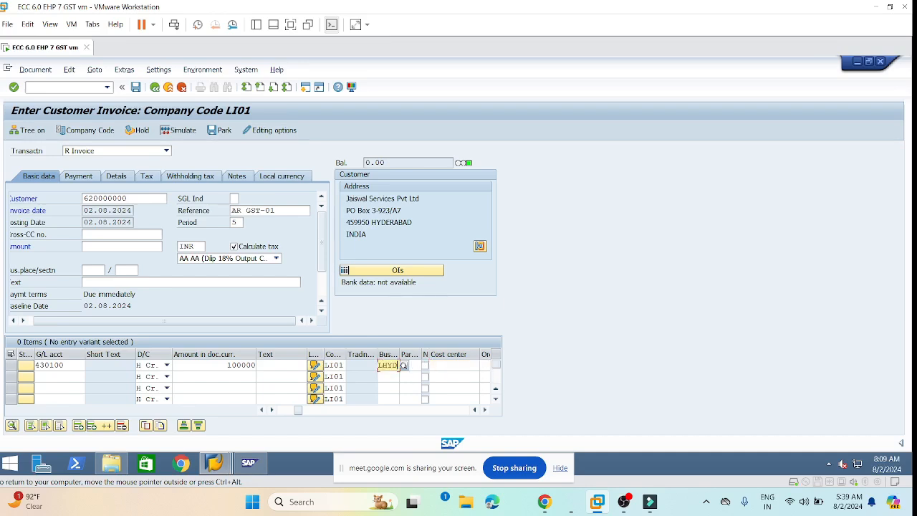
Step: Set the profit center of the first line item to 1000 and validate the item
{"action": "key", "text": "Tab"}
{"action": "key", "text": "Tab"}
{"action": "key", "text": "Tab"}
{"action": "key", "text": "Tab"}
{"action": "key", "text": "Tab"}
{"action": "key", "text": "Tab"}
{"action": "key", "text": "Tab"}
{"action": "key", "text": "Tab"}
{"action": "key", "text": "Tab"}
{"action": "key", "text": "Tab"}
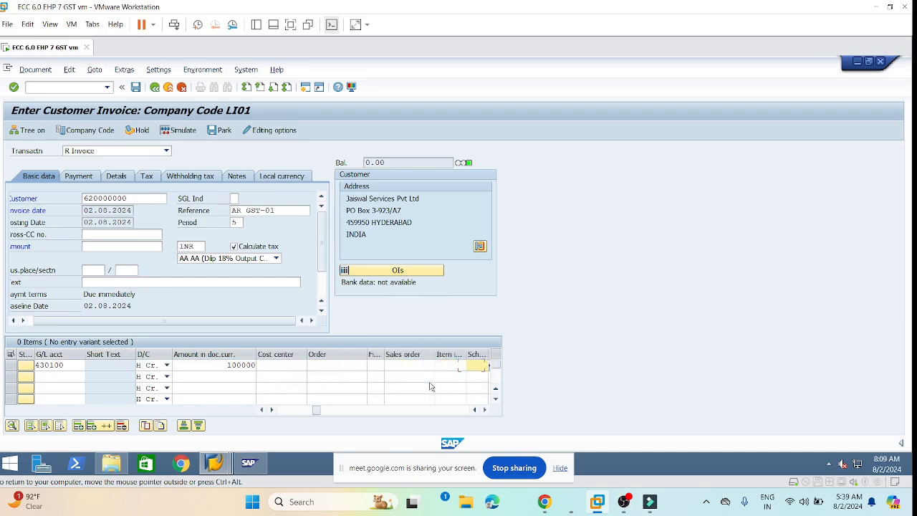
{"action": "key", "text": "Tab"}
{"action": "key", "text": "Tab"}
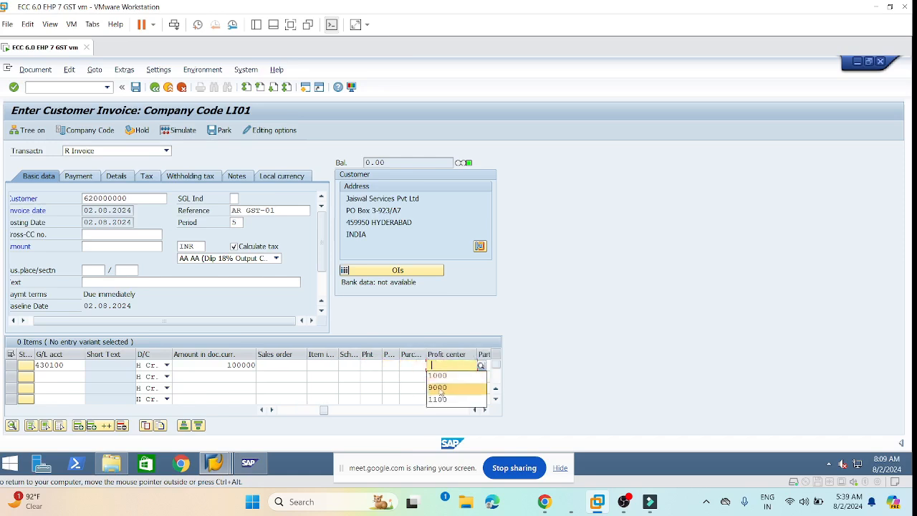
{"action": "left_click", "coordinate": [438, 377]}
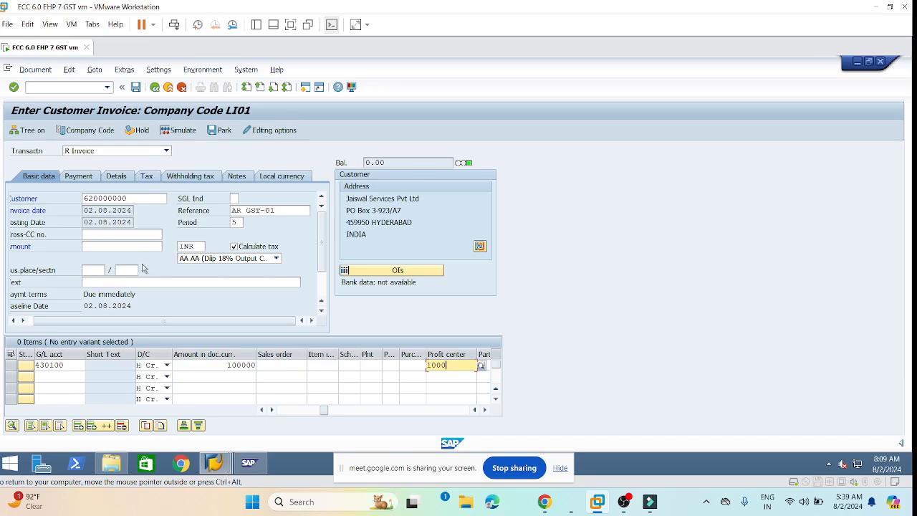
{"action": "key", "text": "Return"}
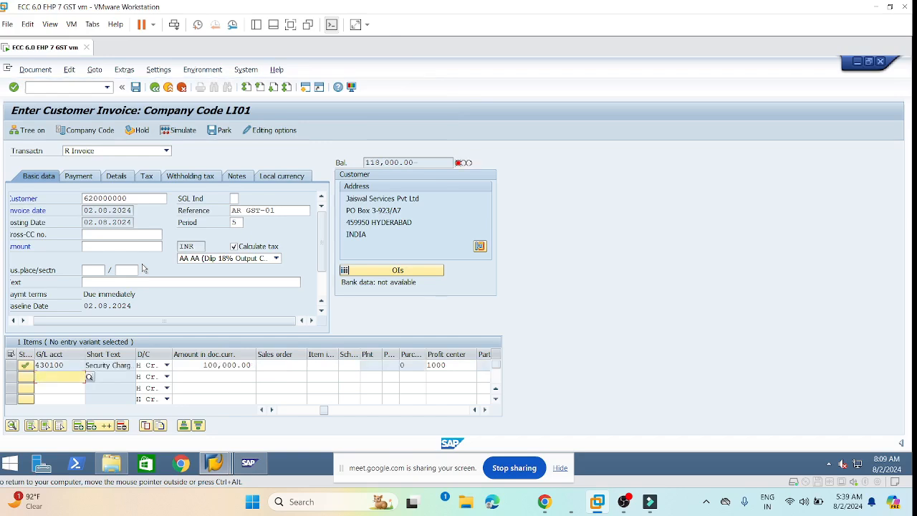
Step: Delete the line item for G/L account 430100 from the customer invoice
{"action": "left_click_drag", "start_coordinate": [324, 412], "coordinate": [282, 411]}
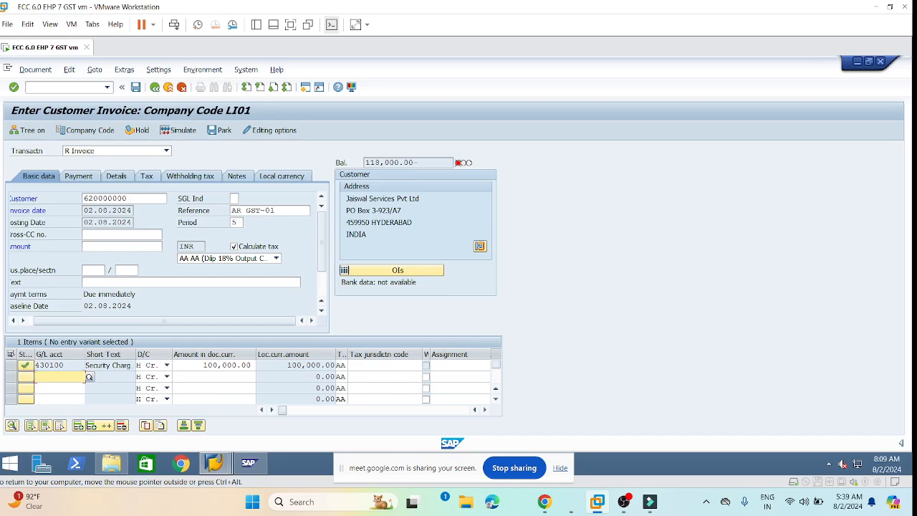
{"action": "left_click", "coordinate": [10, 365]}
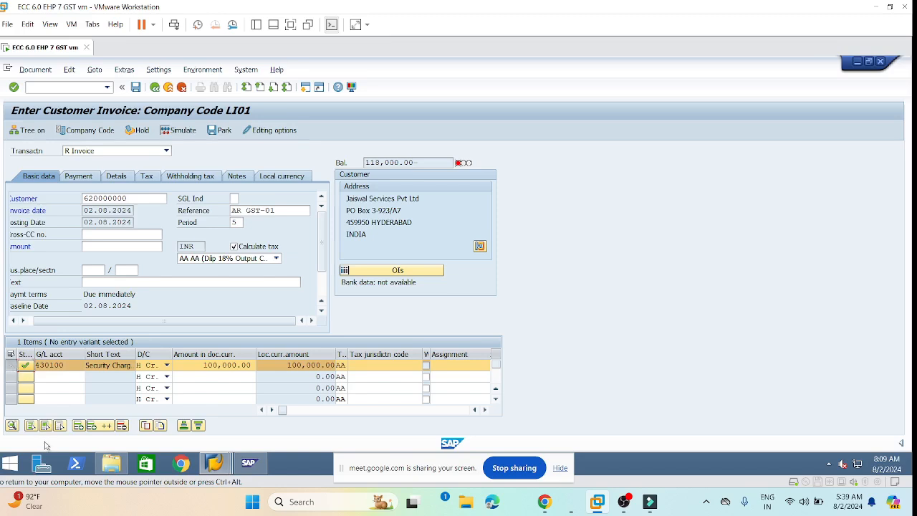
{"action": "left_click", "coordinate": [122, 426]}
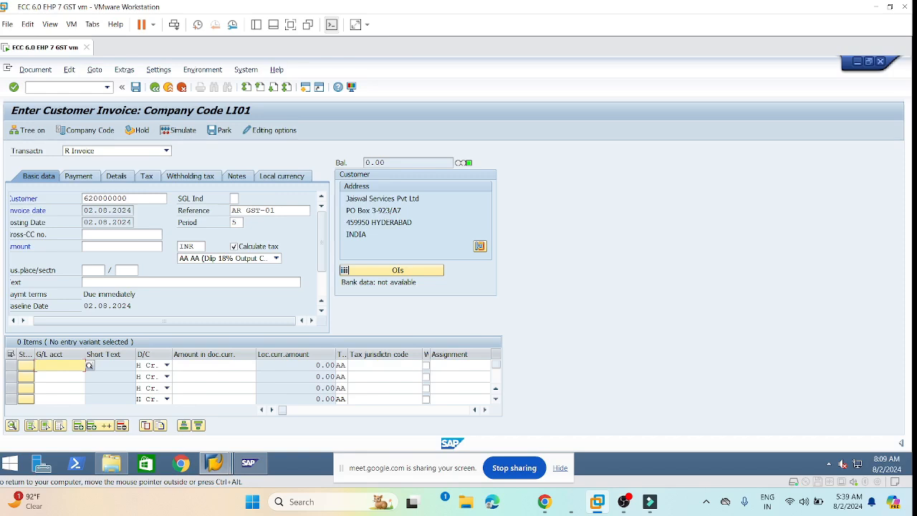
Step: Enter G/L account 320100 with amount 100000 in the first line item
{"action": "type", "text": "430100"}
{"action": "key", "text": "Return"}
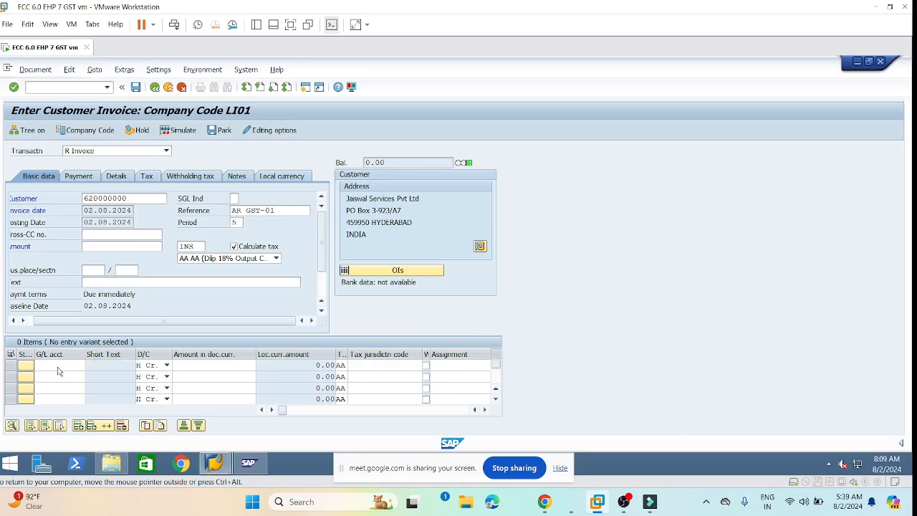
{"action": "type", "text": "320100"}
{"action": "key", "text": "Tab"}
{"action": "key", "text": "Tab"}
{"action": "type", "text": "100000"}
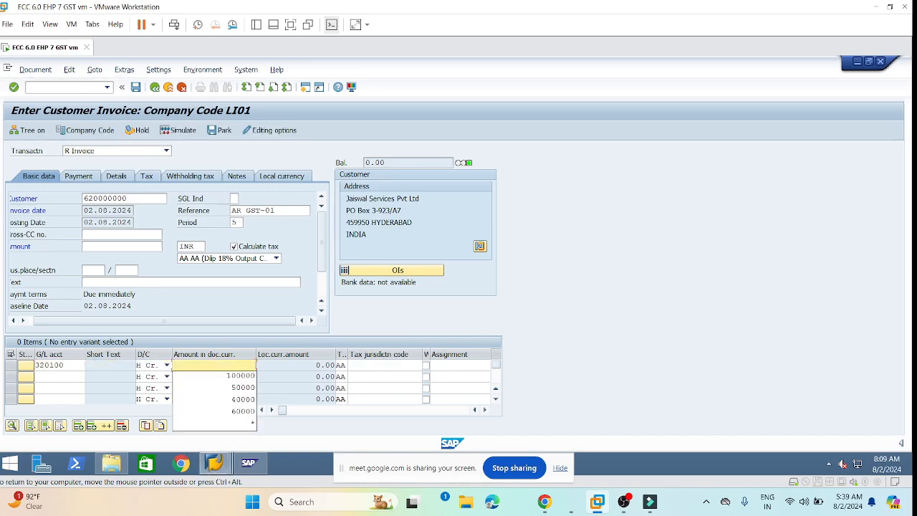
{"action": "key", "text": "Tab"}
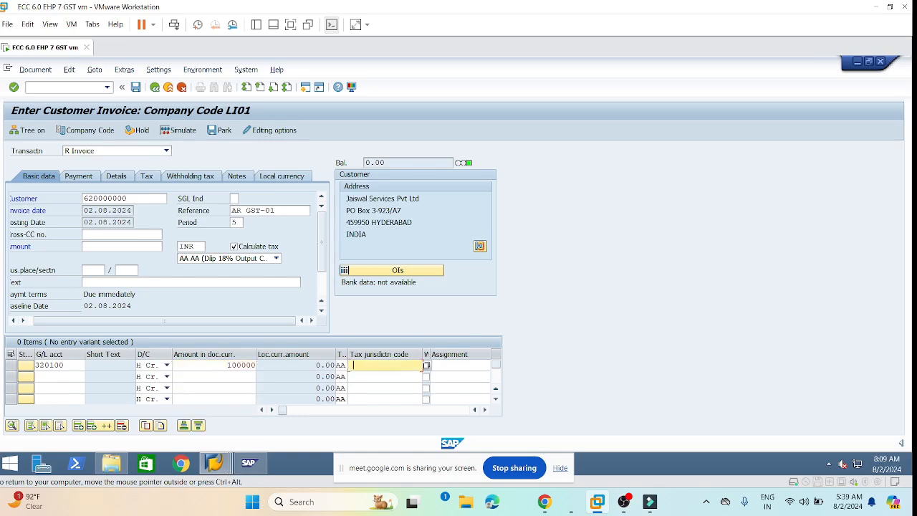
Step: Set the business area of the G/L 320100 line item to LHYD
{"action": "key", "text": "Tab"}
{"action": "key", "text": "Tab"}
{"action": "key", "text": "Tab"}
{"action": "key", "text": "Tab"}
{"action": "key", "text": "Tab"}
{"action": "key", "text": "Tab"}
{"action": "key", "text": "Tab"}
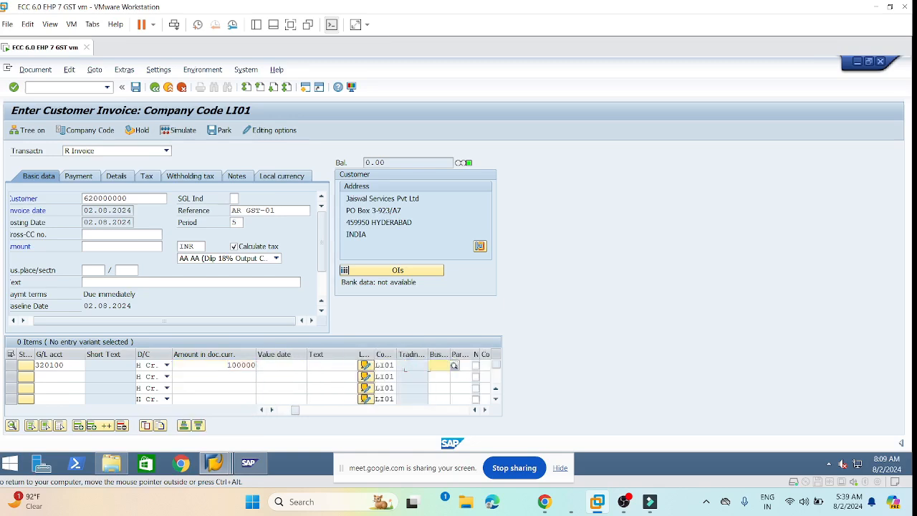
{"action": "type", "text": "LHYD"}
Step: Set the profit center of the G/L 320100 line item to 1000 and validate the entry
{"action": "key", "text": "Tab"}
{"action": "key", "text": "Tab"}
{"action": "key", "text": "Tab"}
{"action": "key", "text": "Tab"}
{"action": "key", "text": "Tab"}
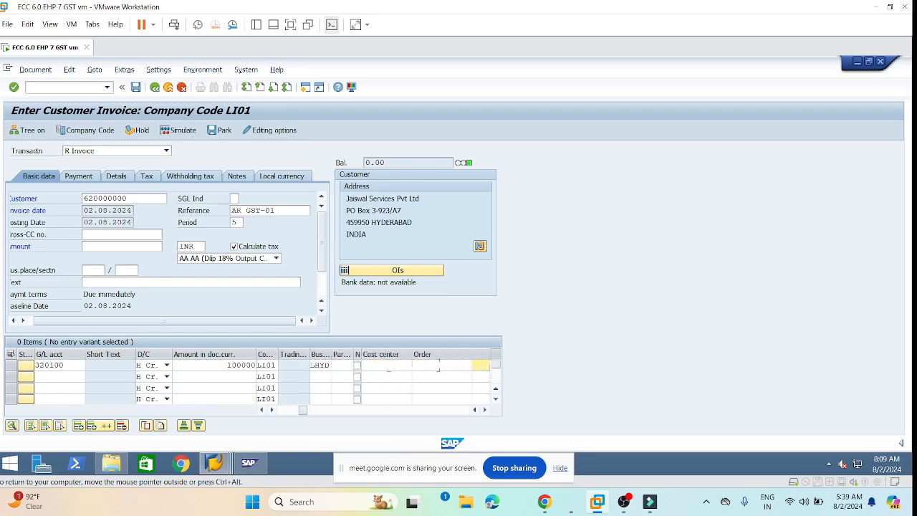
{"action": "key", "text": "Tab"}
{"action": "key", "text": "Tab"}
{"action": "key", "text": "Tab"}
{"action": "key", "text": "Tab"}
{"action": "key", "text": "Tab"}
{"action": "key", "text": "Tab"}
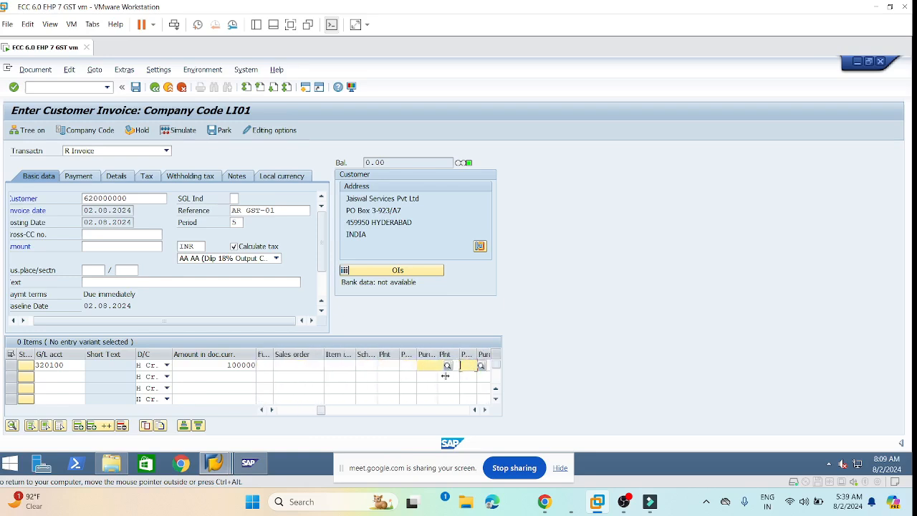
{"action": "type", "text": "1"}
{"action": "left_click", "coordinate": [443, 376]}
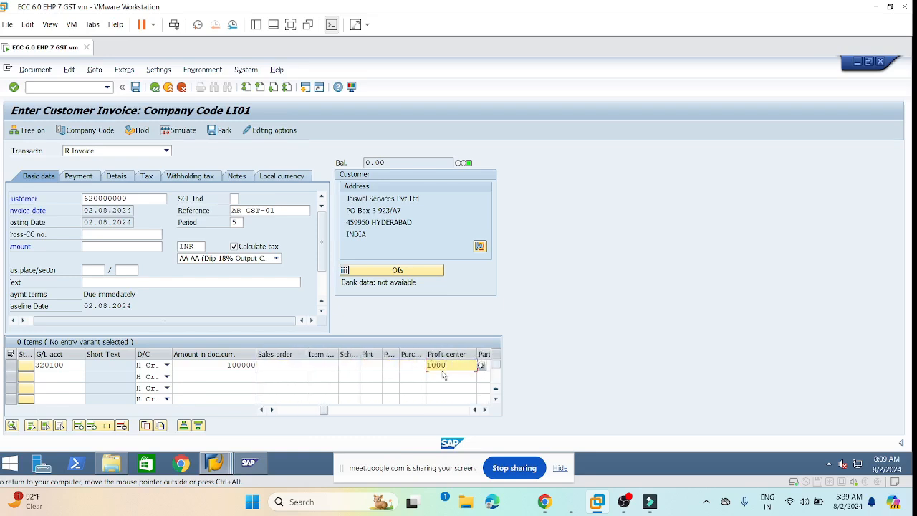
{"action": "key", "text": "Return"}
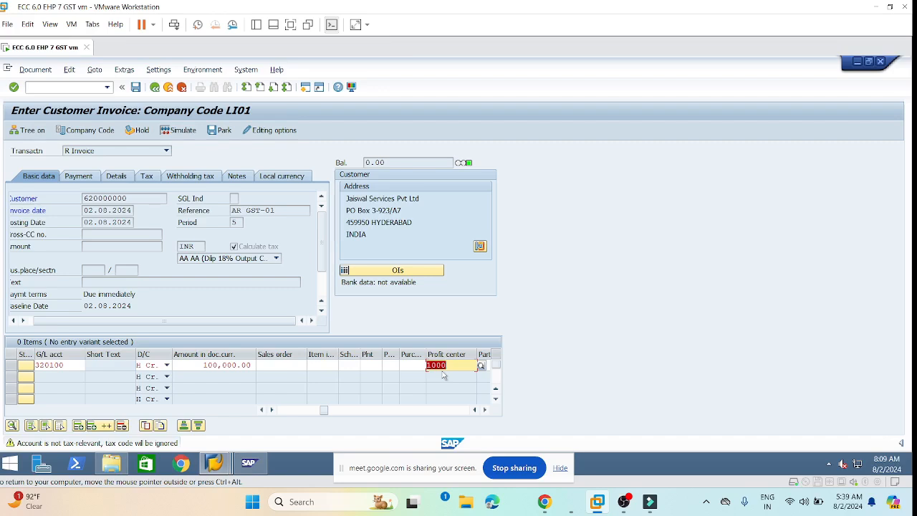
Step: In the G/L account master session, open the control data of account 320100 in company code LI01 for editing
{"action": "mouse_move", "coordinate": [224, 464]}
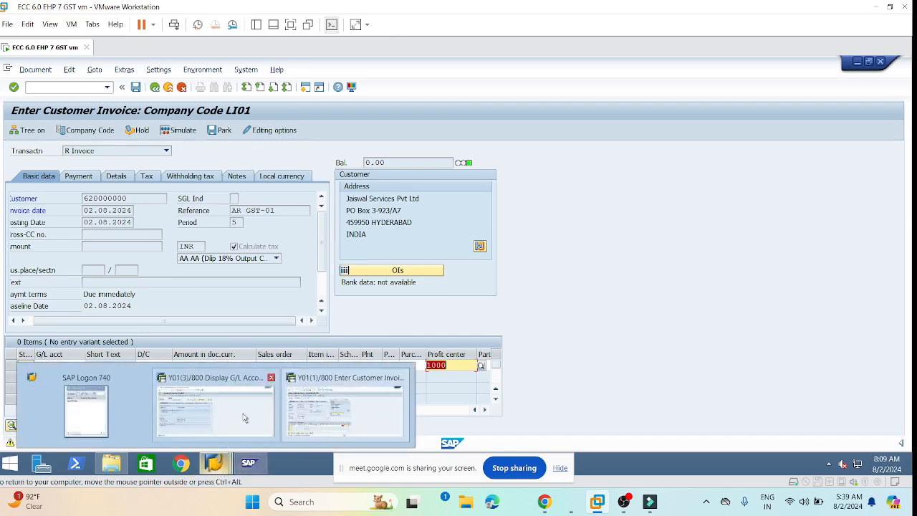
{"action": "left_click", "coordinate": [225, 406]}
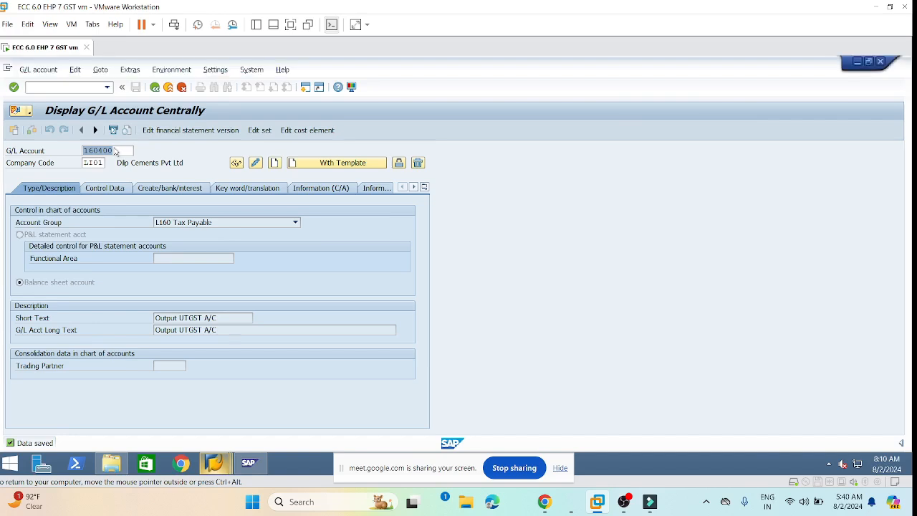
{"action": "type", "text": "320100"}
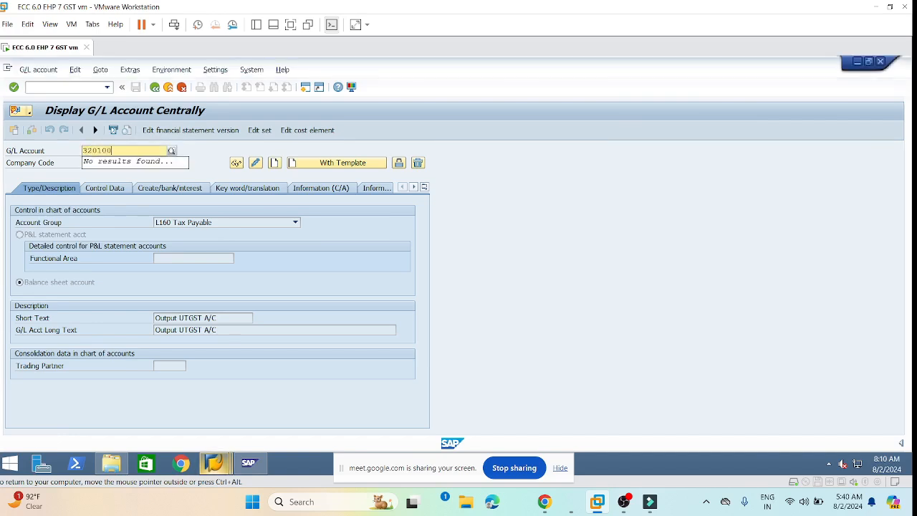
{"action": "key", "text": "Return"}
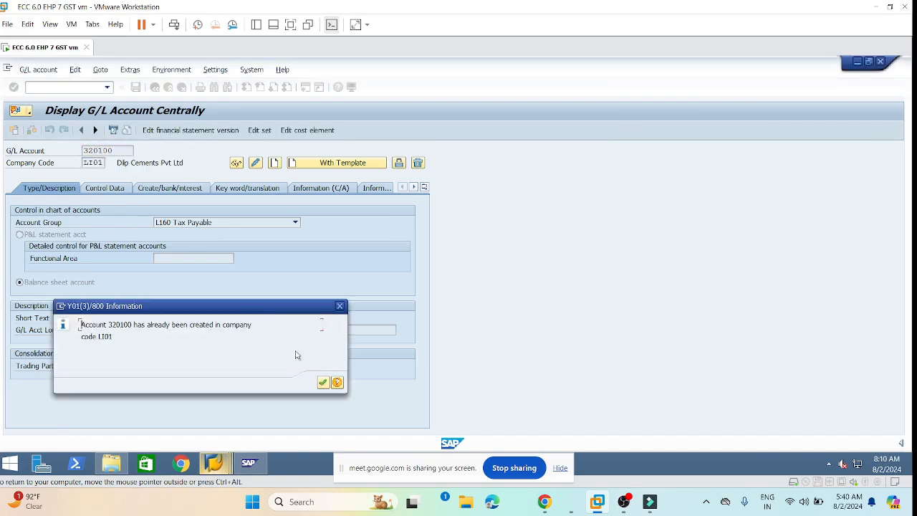
{"action": "left_click", "coordinate": [321, 384]}
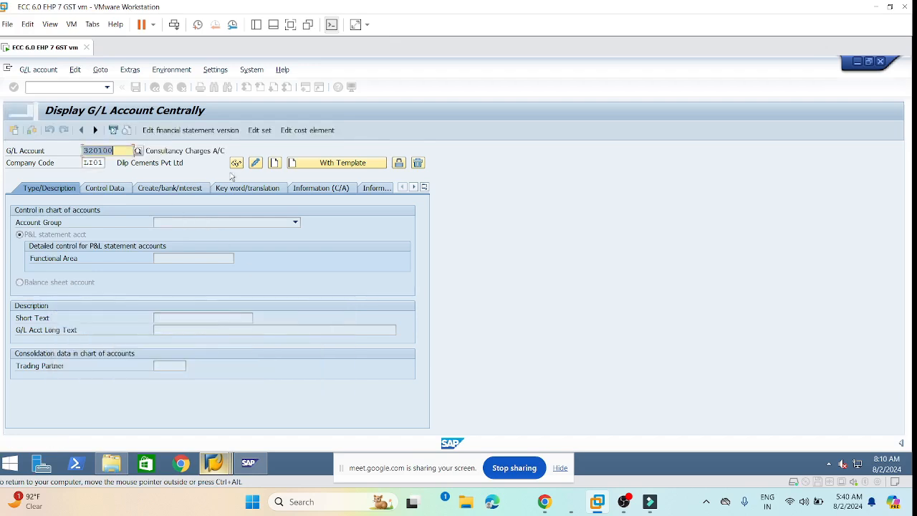
{"action": "left_click", "coordinate": [256, 163]}
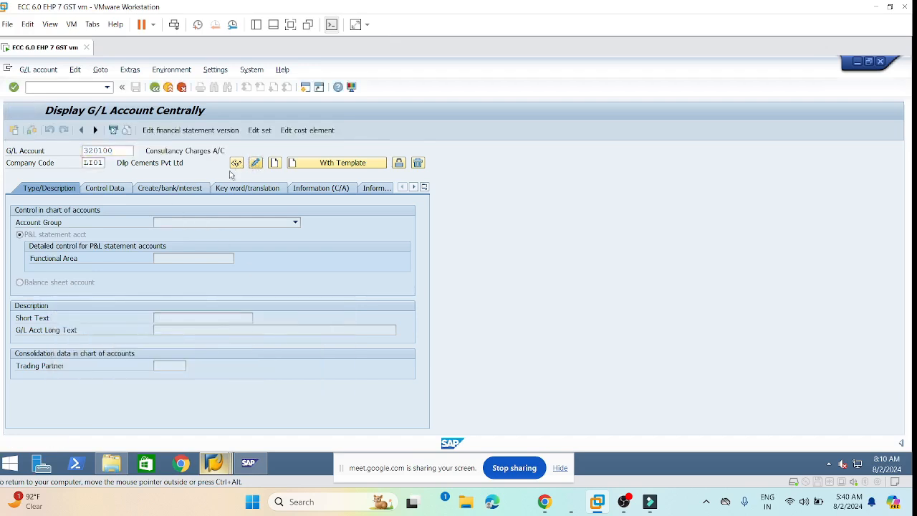
{"action": "left_click", "coordinate": [104, 187]}
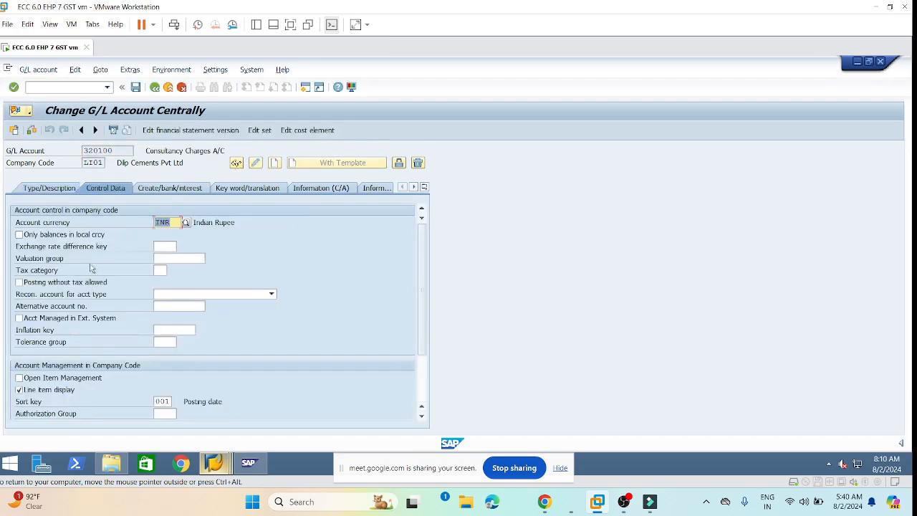
Step: Allow posting without tax, set the tax category to *, and save G/L account 320100
{"action": "left_click", "coordinate": [20, 282]}
{"action": "left_click", "coordinate": [159, 270]}
{"action": "left_click", "coordinate": [171, 270]}
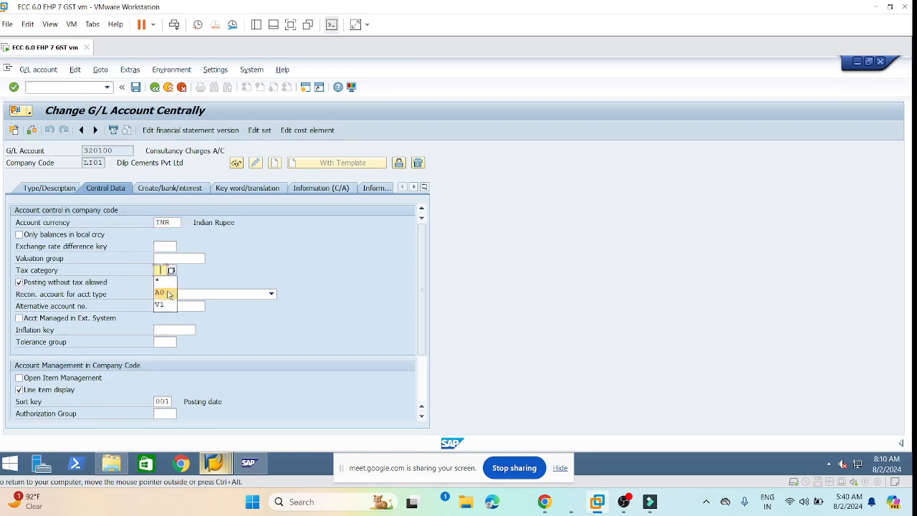
{"action": "left_click", "coordinate": [162, 283]}
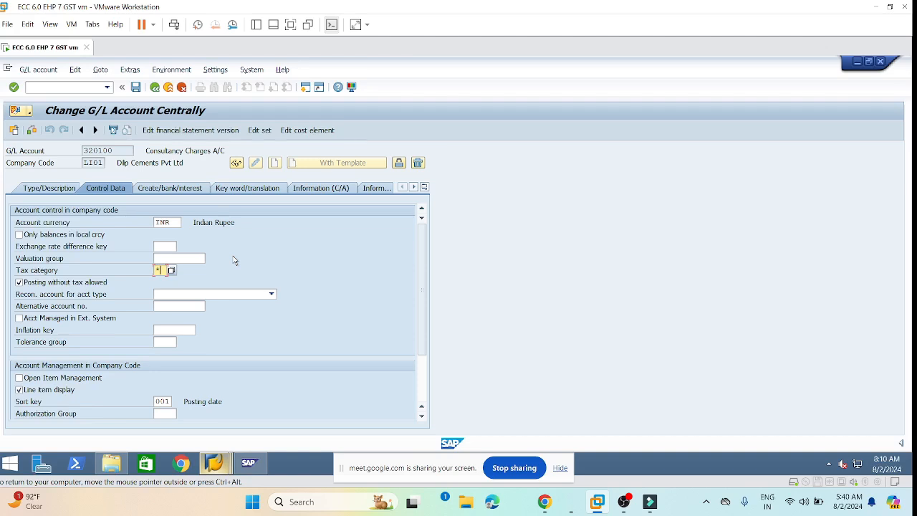
{"action": "left_click", "coordinate": [135, 88]}
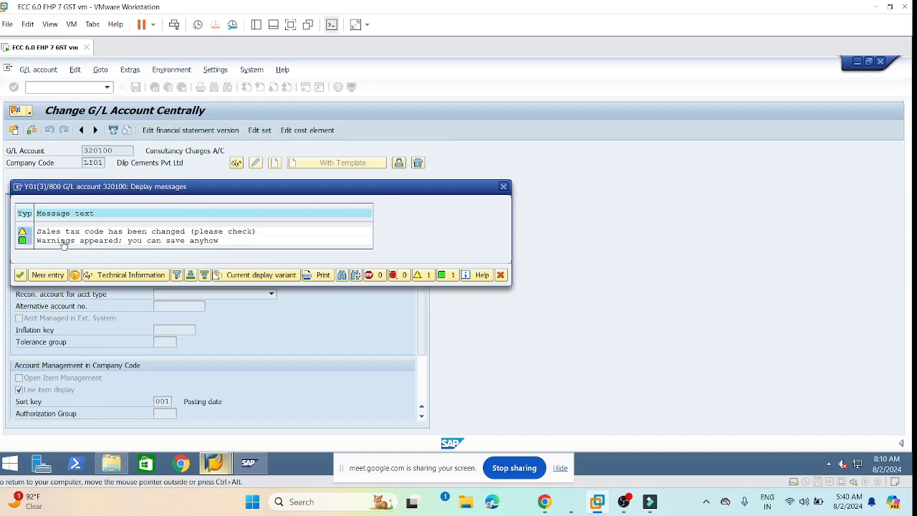
{"action": "left_click", "coordinate": [21, 275]}
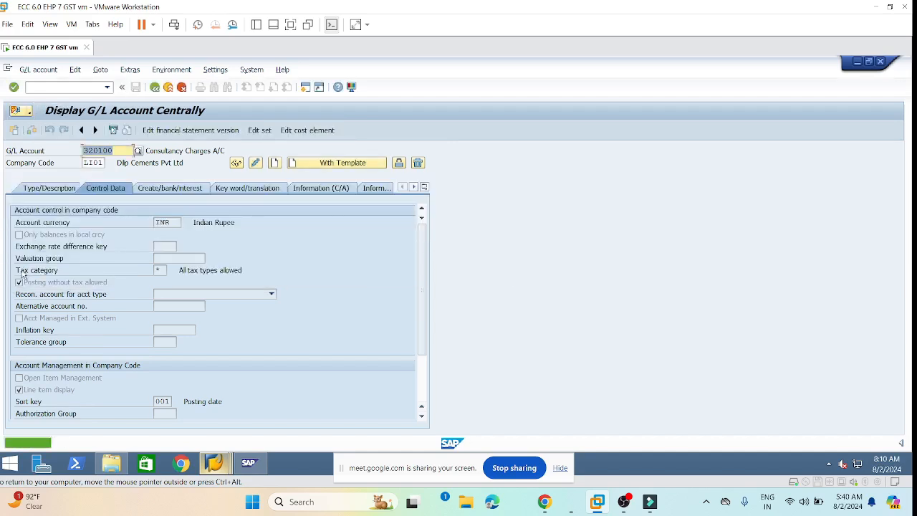
Step: Return to the customer invoice session and accept the G/L 320100 line item
{"action": "key", "text": "alt+Tab"}
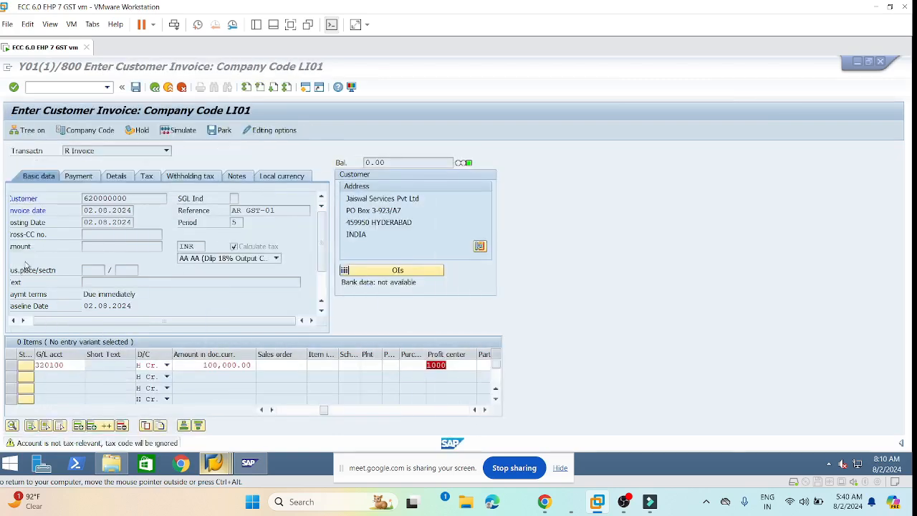
{"action": "key", "text": "Return"}
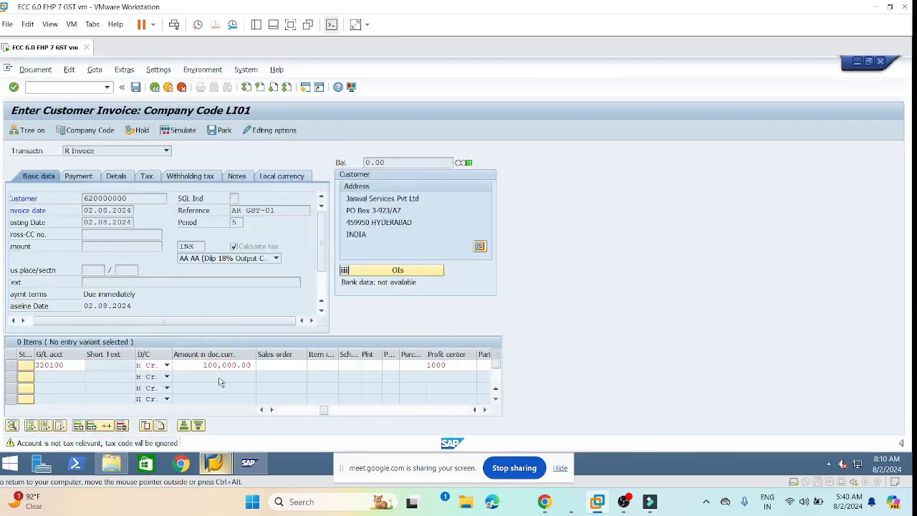
{"action": "left_click", "coordinate": [281, 366]}
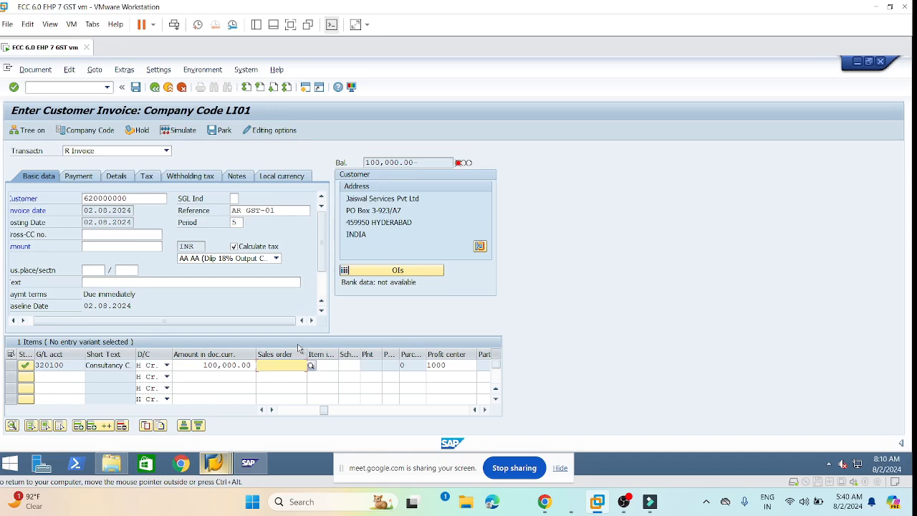
Step: Try to assign HSN/SAC code 998312 to the G/L 320100 line item
{"action": "key", "text": "Tab"}
{"action": "key", "text": "Tab"}
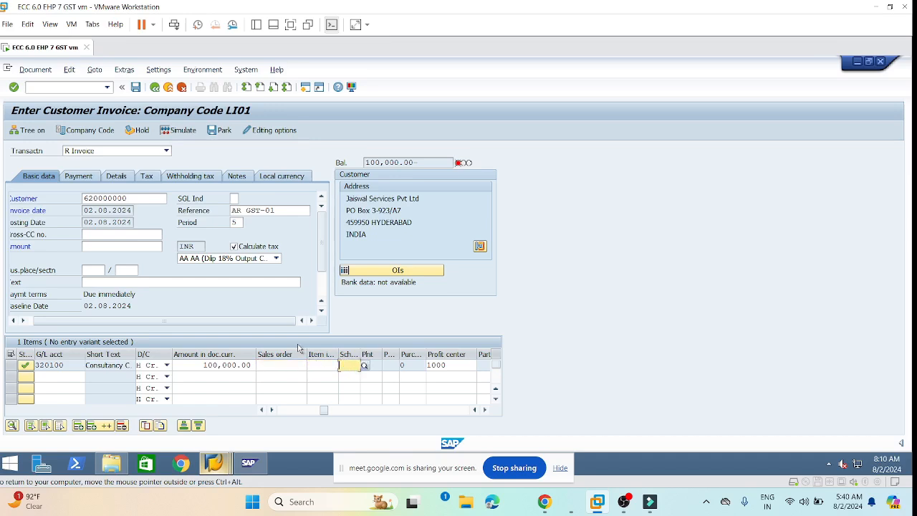
{"action": "key", "text": "Tab"}
{"action": "key", "text": "Tab"}
{"action": "key", "text": "Tab"}
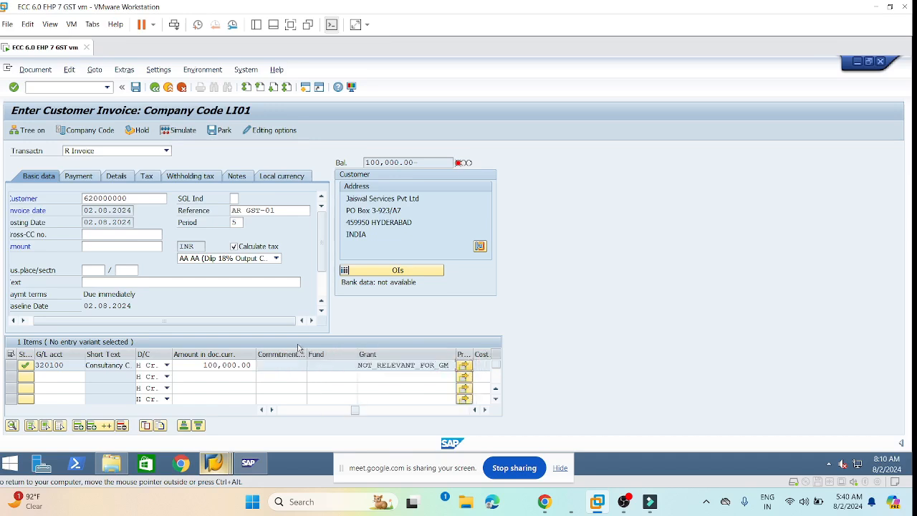
{"action": "key", "text": "Tab"}
{"action": "key", "text": "Tab"}
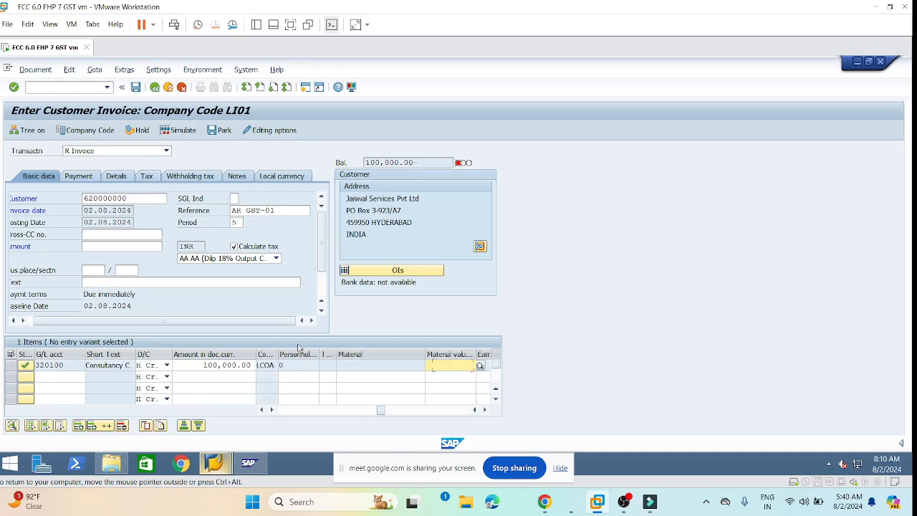
{"action": "key", "text": "Tab"}
{"action": "key", "text": "Tab"}
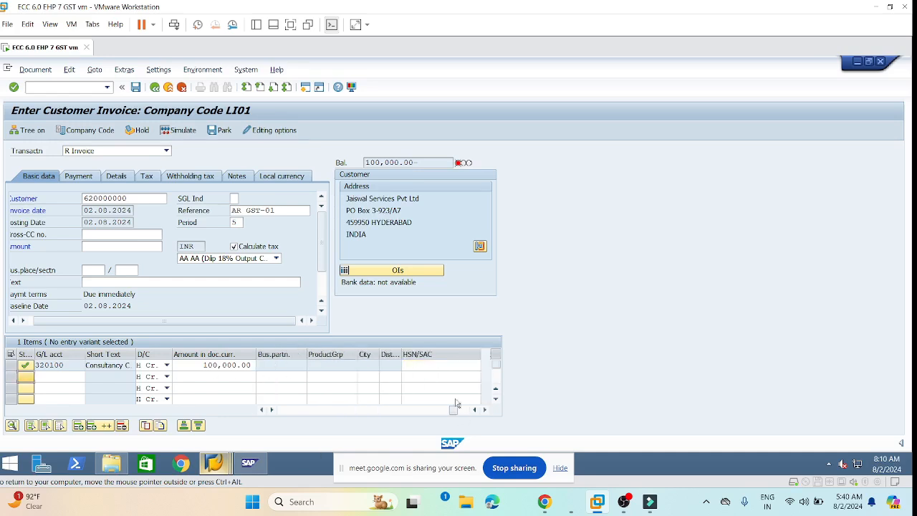
{"action": "key", "text": "Tab"}
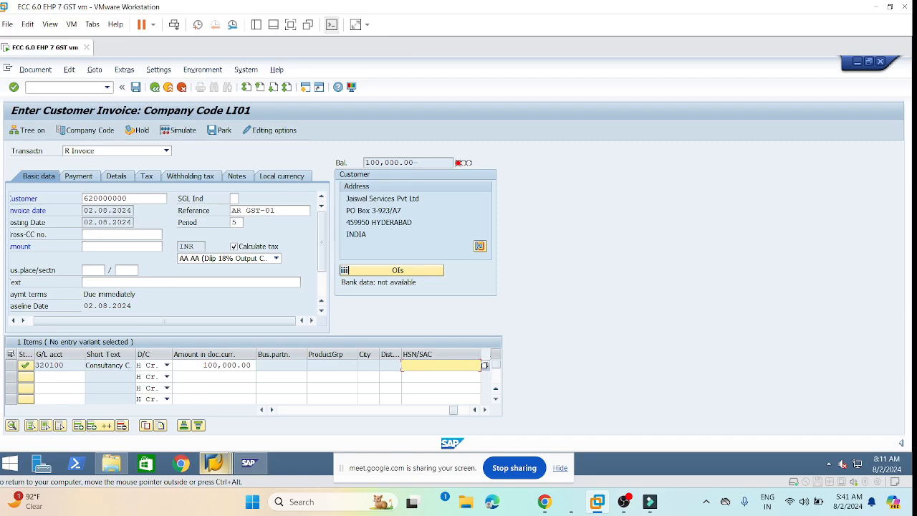
{"action": "type", "text": "998312"}
{"action": "key", "text": "Return"}
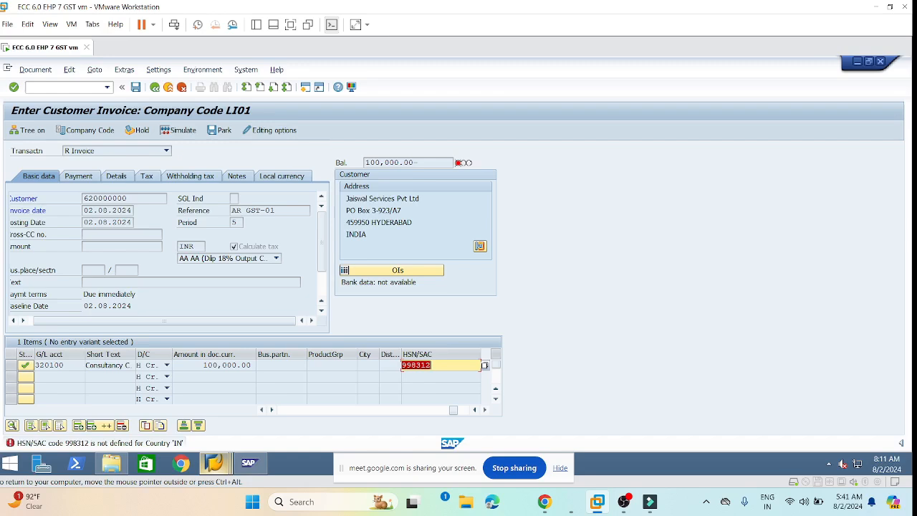
Step: Clear the HSN/SAC code on the G/L 320100 line item and browse the available codes for the Indian entries
{"action": "left_click", "coordinate": [445, 365]}
{"action": "key", "text": "BackSpace"}
{"action": "key", "text": "BackSpace"}
{"action": "key", "text": "BackSpace"}
{"action": "key", "text": "BackSpace"}
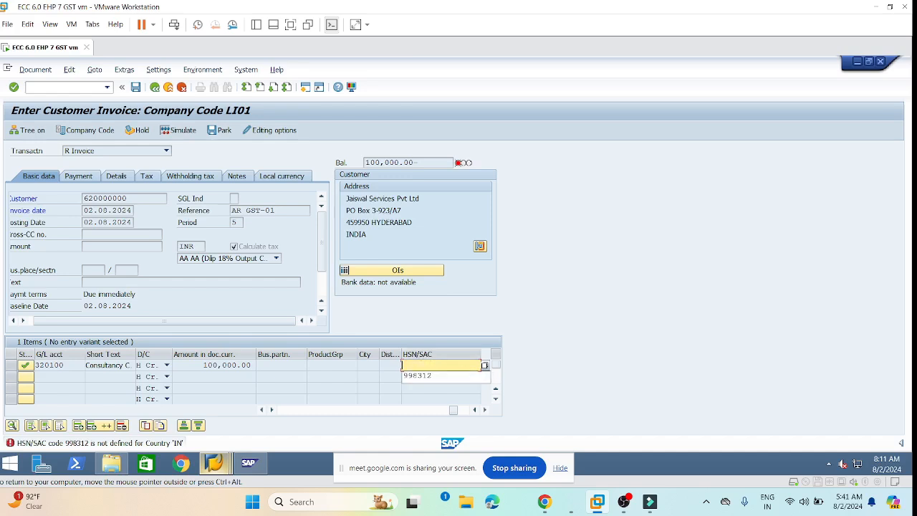
{"action": "left_click", "coordinate": [485, 365]}
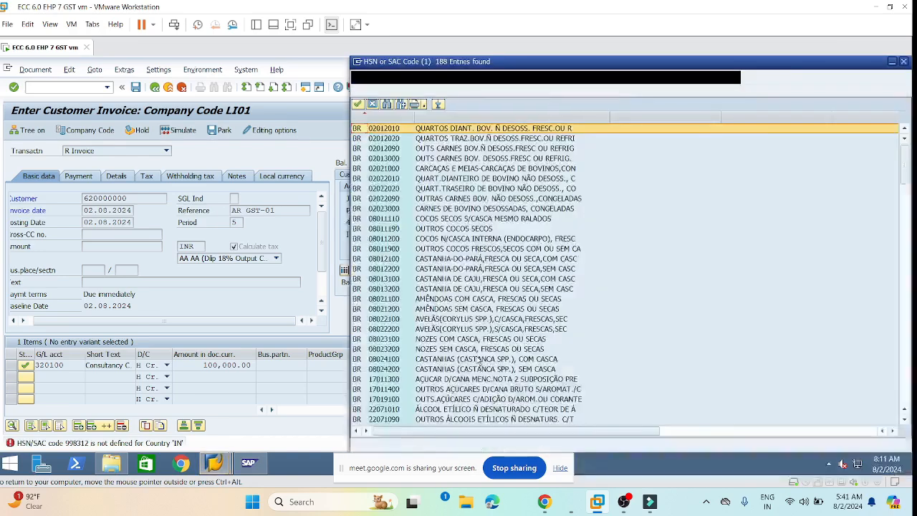
{"action": "scroll", "coordinate": [459, 368], "scroll_direction": "down", "scroll_amount": 20}
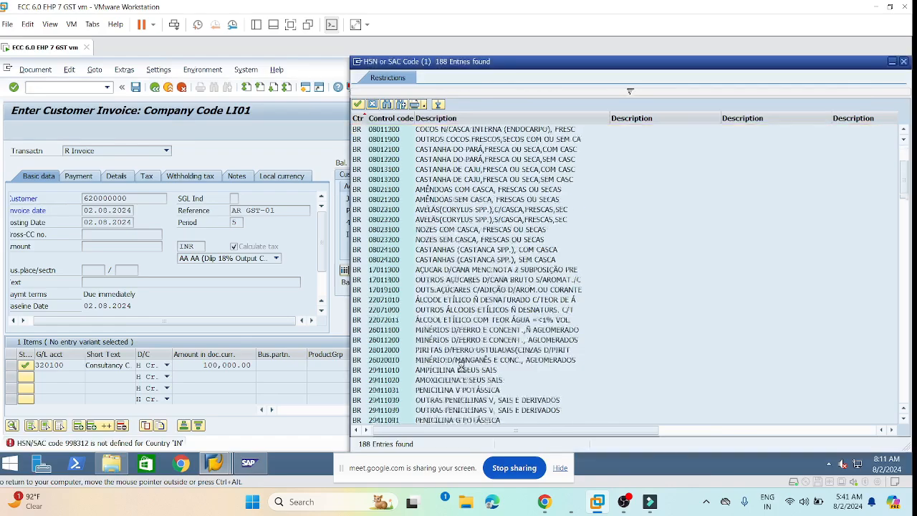
{"action": "scroll", "coordinate": [476, 387], "scroll_direction": "down", "scroll_amount": 20}
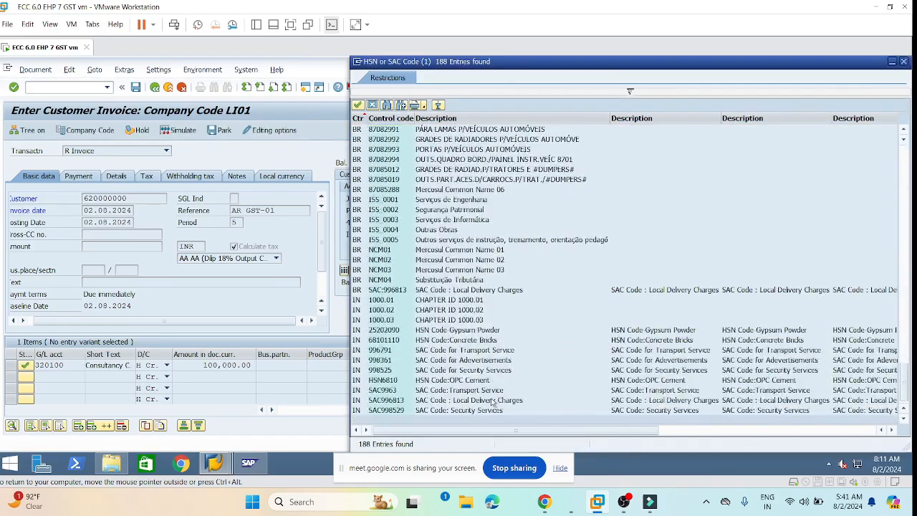
Step: Assign HSN/SAC code SAC998529 for Security Services to the G/L 320100 line item and accept the entry
{"action": "left_click", "coordinate": [388, 370]}
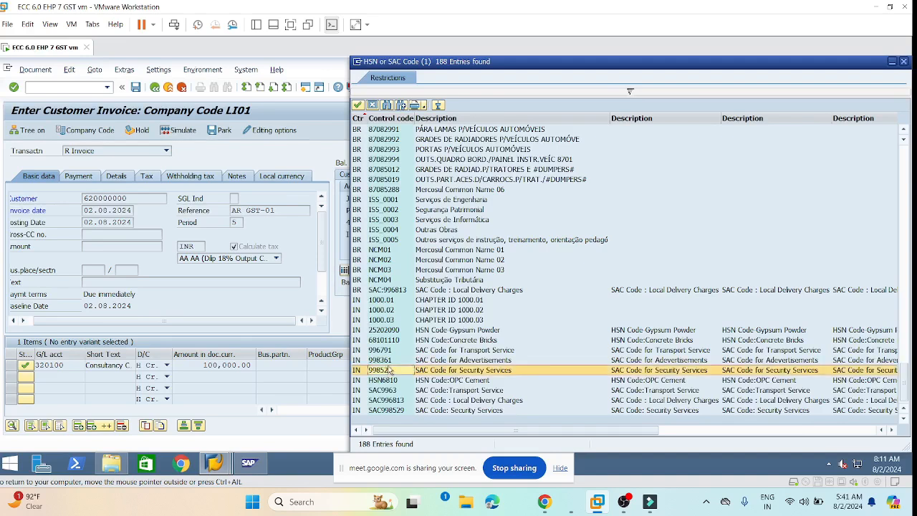
{"action": "left_click", "coordinate": [397, 359]}
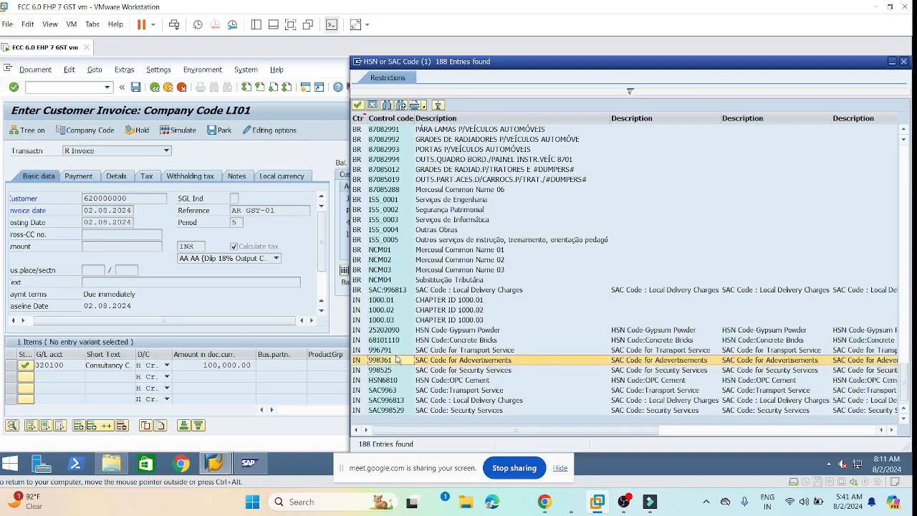
{"action": "left_click", "coordinate": [401, 410]}
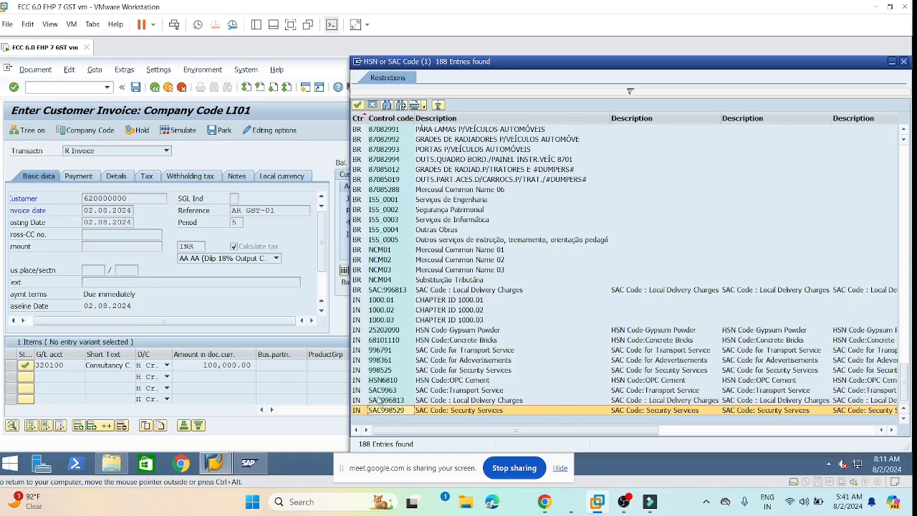
{"action": "left_click_drag", "start_coordinate": [688, 63], "coordinate": [518, 66]}
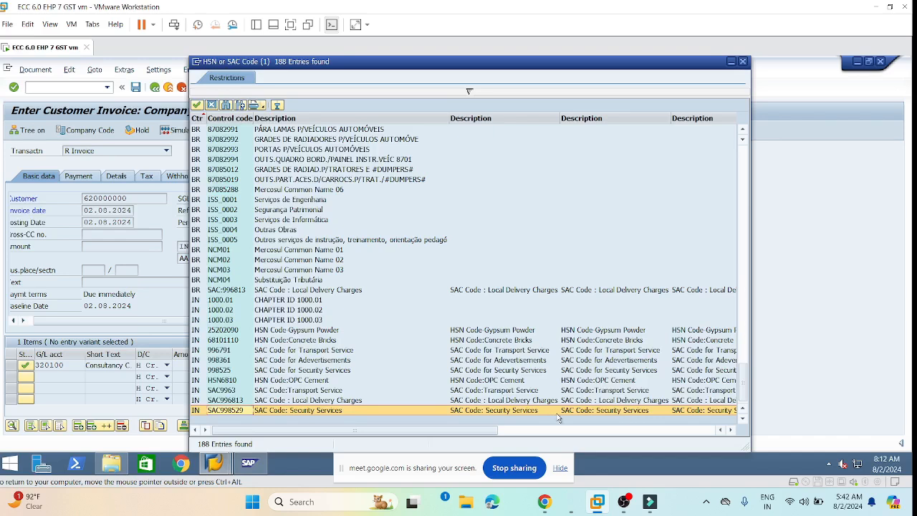
{"action": "double_click", "coordinate": [308, 411]}
{"action": "left_click", "coordinate": [447, 365]}
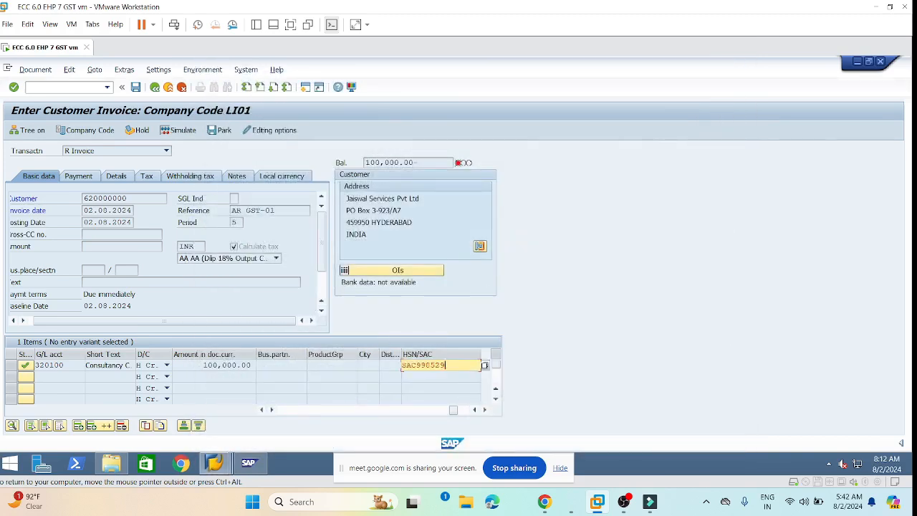
{"action": "key", "text": "Return"}
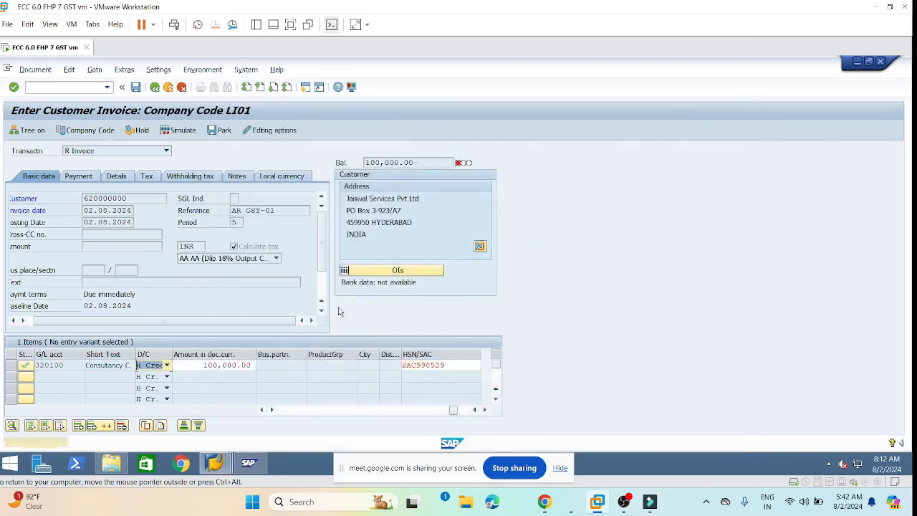
{"action": "key", "text": "Return"}
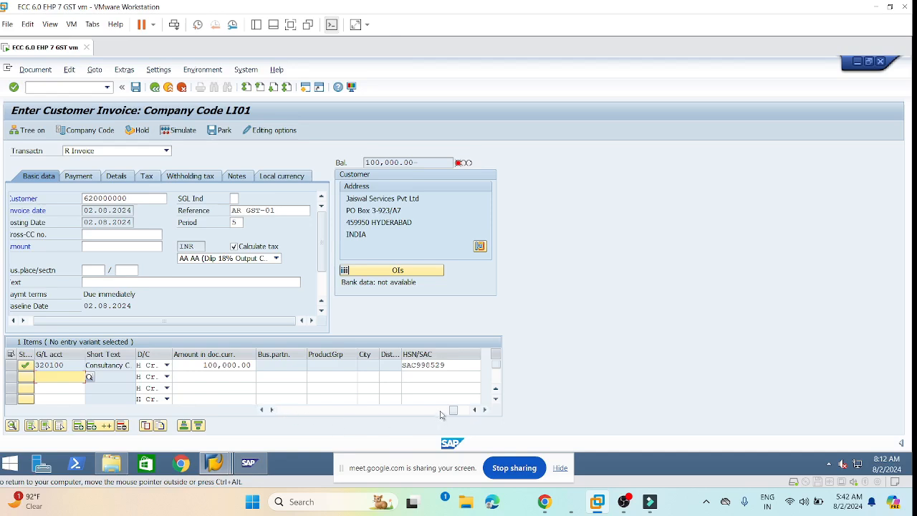
Step: Discard the current invoice entry and restart customer invoice entry with transaction /nfb70
{"action": "left_click_drag", "start_coordinate": [454, 413], "coordinate": [282, 410]}
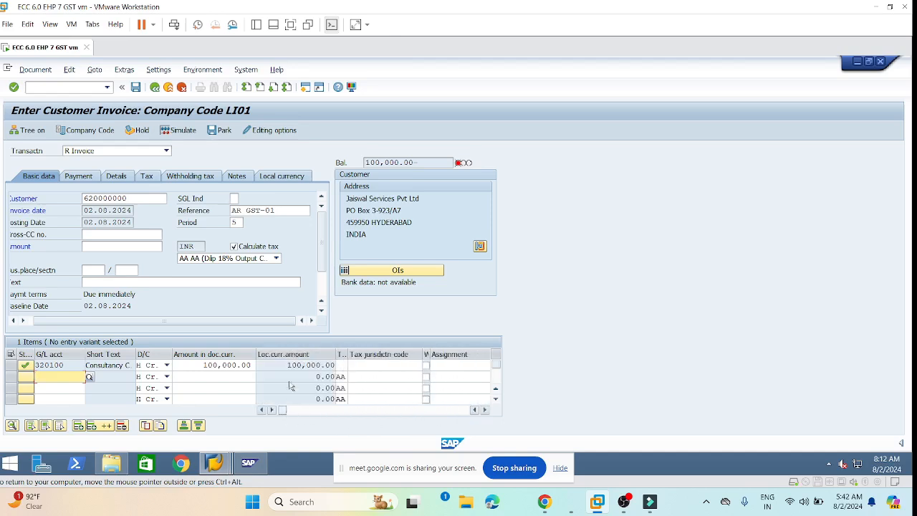
{"action": "left_click", "coordinate": [132, 271]}
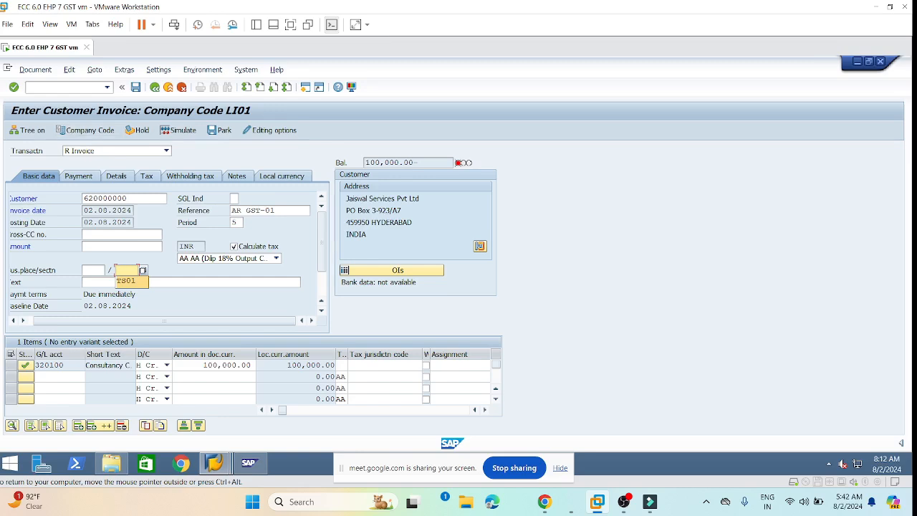
{"action": "left_click", "coordinate": [79, 89]}
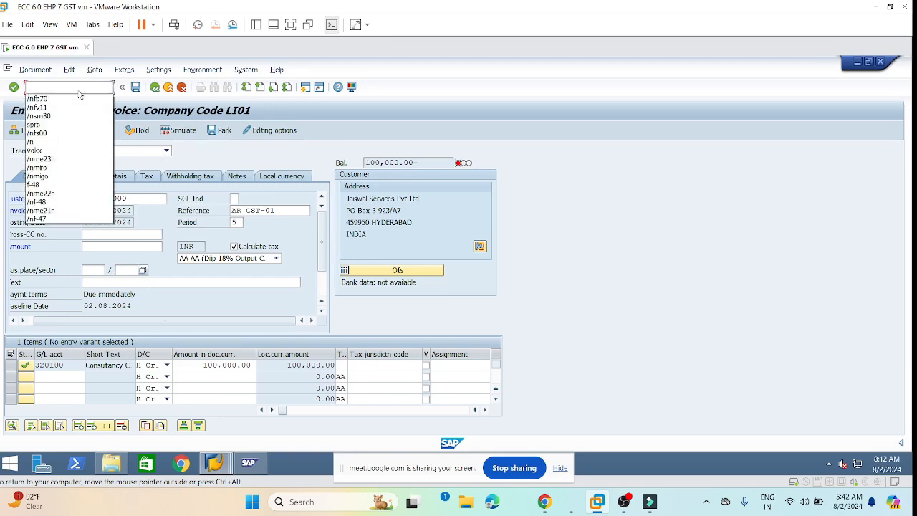
{"action": "left_click", "coordinate": [71, 99]}
{"action": "key", "text": "Return"}
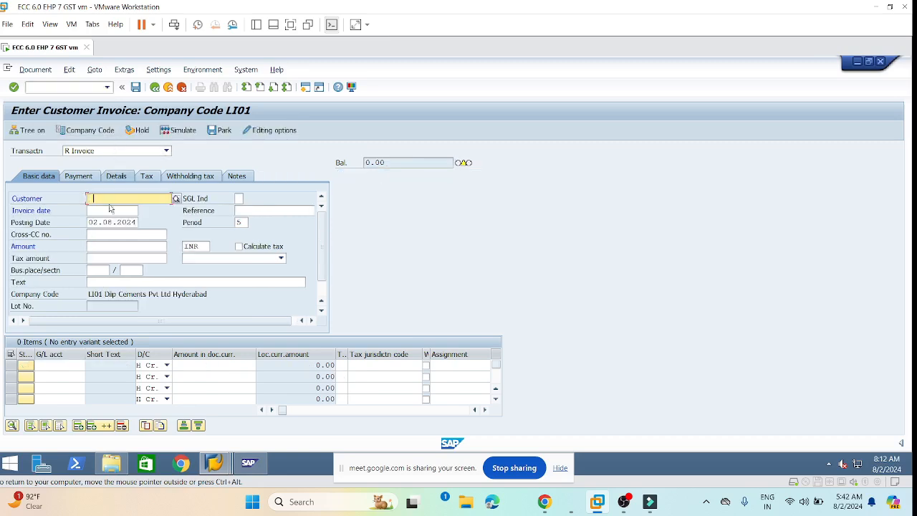
Step: Fill the invoice header with the customer number, reference AR GST-01 and invoice date 02.08.2024
{"action": "left_click", "coordinate": [110, 199]}
{"action": "left_click", "coordinate": [109, 209]}
{"action": "left_click", "coordinate": [273, 209]}
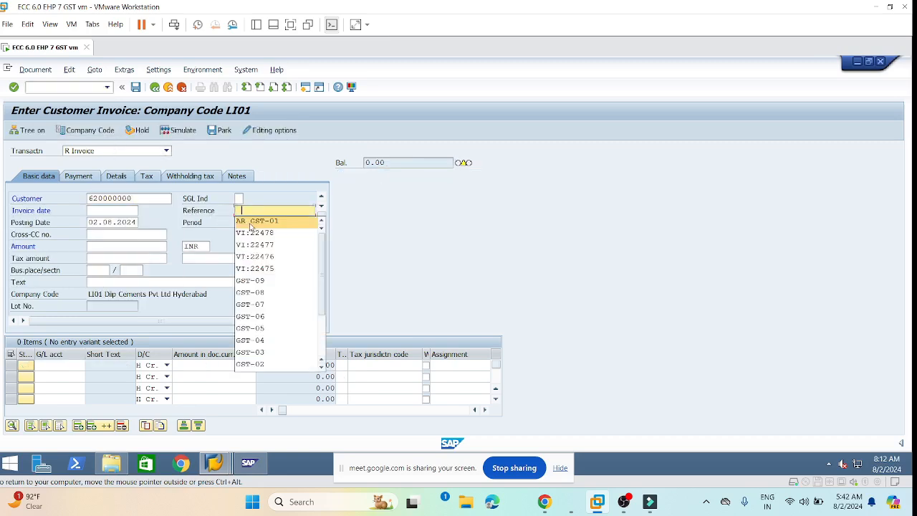
{"action": "left_click", "coordinate": [261, 218]}
{"action": "left_click", "coordinate": [111, 210]}
{"action": "left_click", "coordinate": [111, 219]}
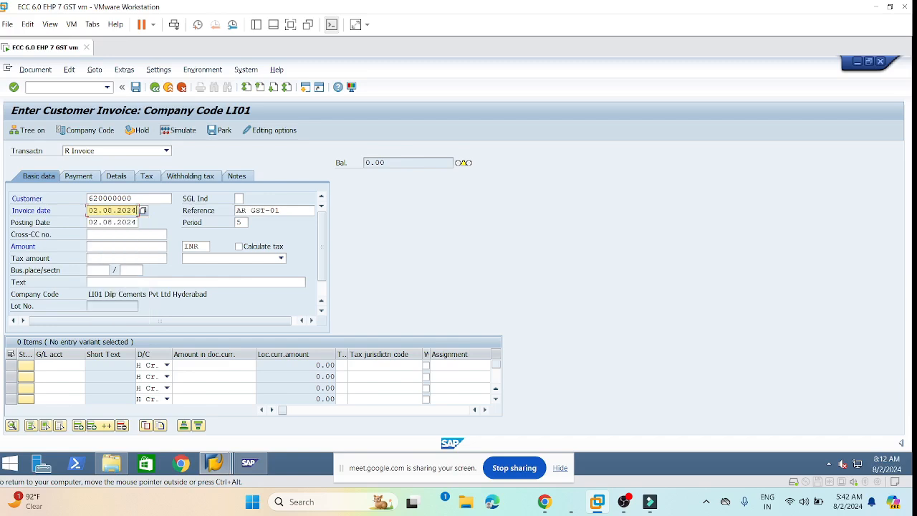
{"action": "left_click", "coordinate": [118, 246]}
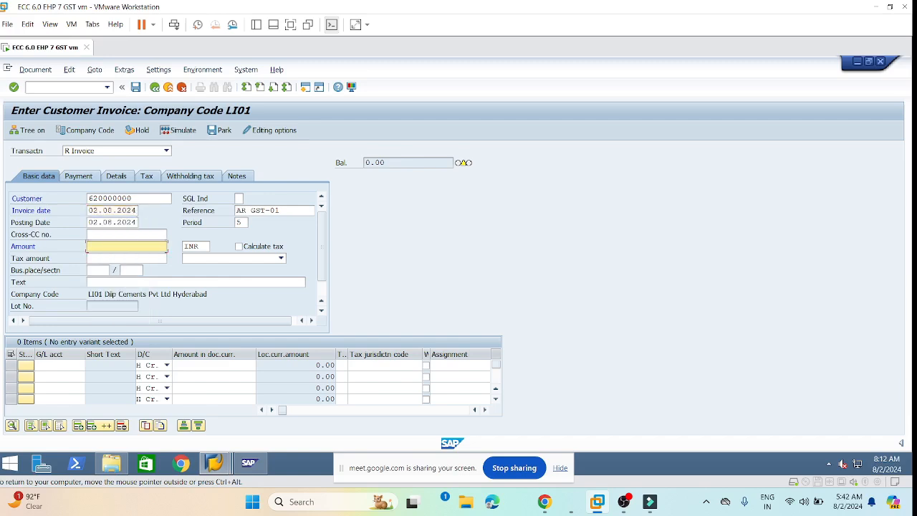
Step: Add a credit line item for G/L account 320100 with amount 50000, select tax code AA, and accept the entries
{"action": "left_click", "coordinate": [60, 365]}
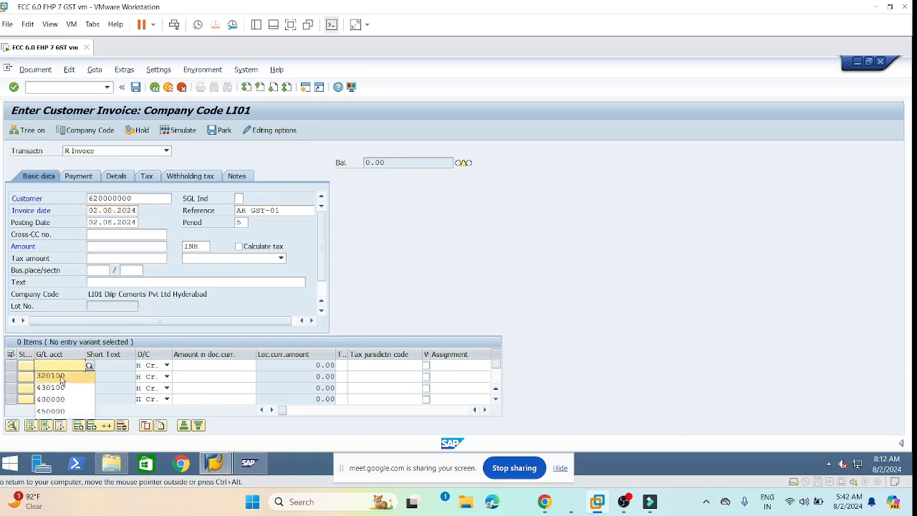
{"action": "left_click", "coordinate": [62, 376]}
{"action": "left_click", "coordinate": [215, 365]}
{"action": "left_click", "coordinate": [215, 377]}
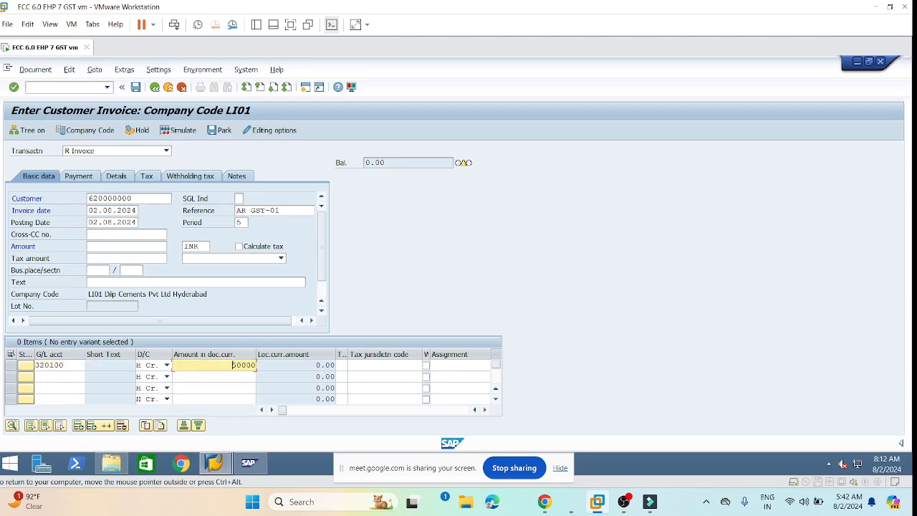
{"action": "left_click", "coordinate": [281, 258]}
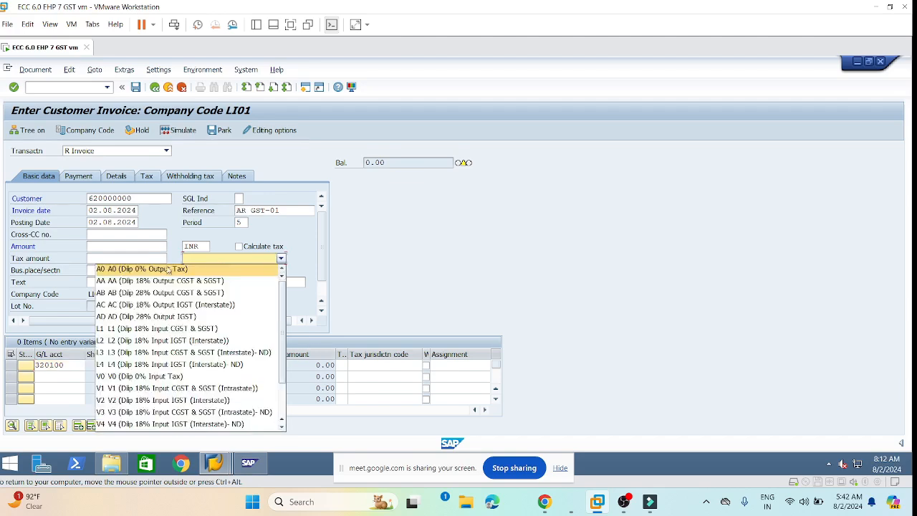
{"action": "left_click", "coordinate": [162, 282]}
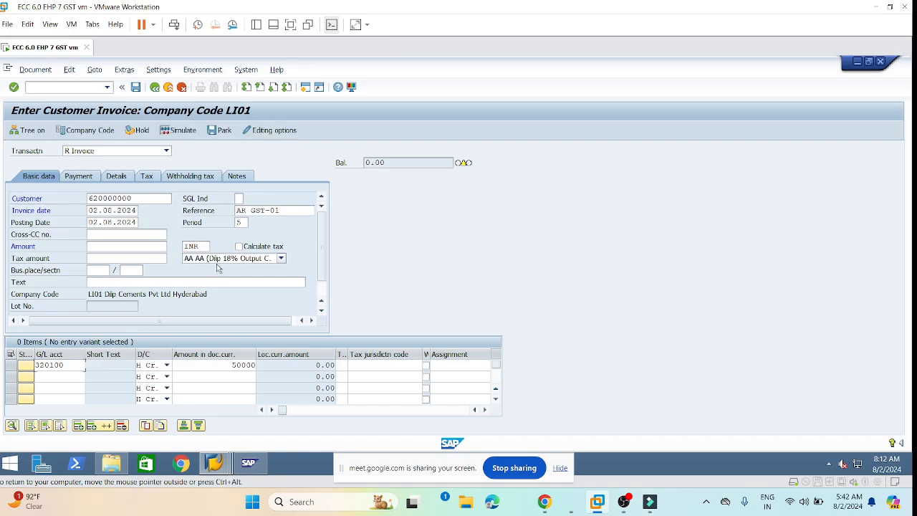
{"action": "key", "text": "Return"}
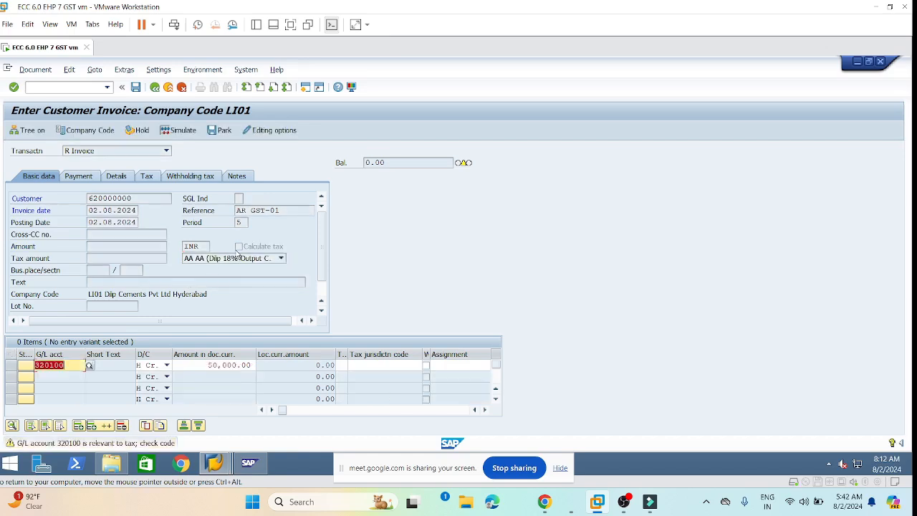
{"action": "key", "text": "Return"}
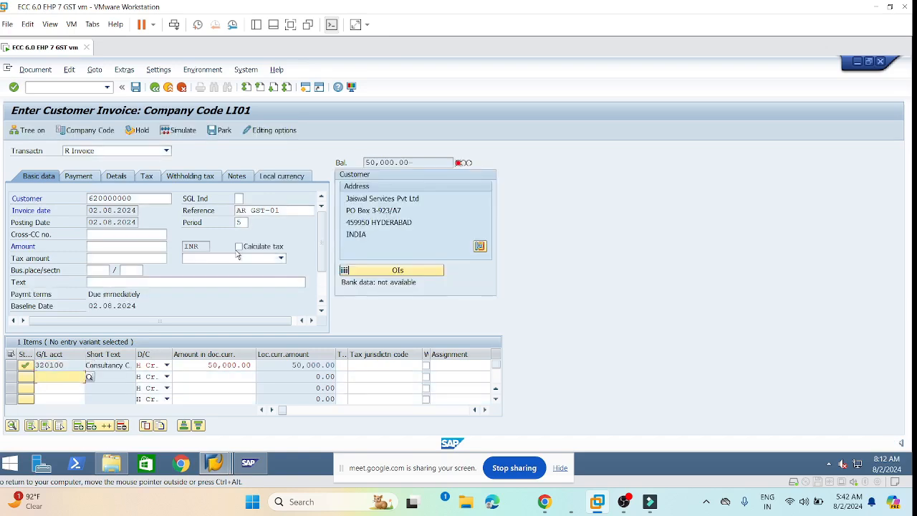
Step: In the G/L account master session, recheck the control data of account 320100 in change mode and save it again
{"action": "key", "text": "alt+Tab"}
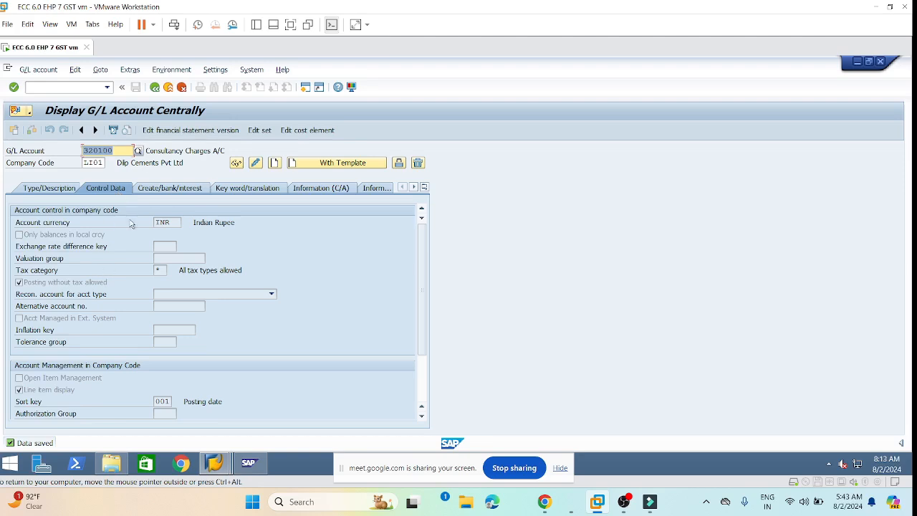
{"action": "left_click", "coordinate": [115, 151]}
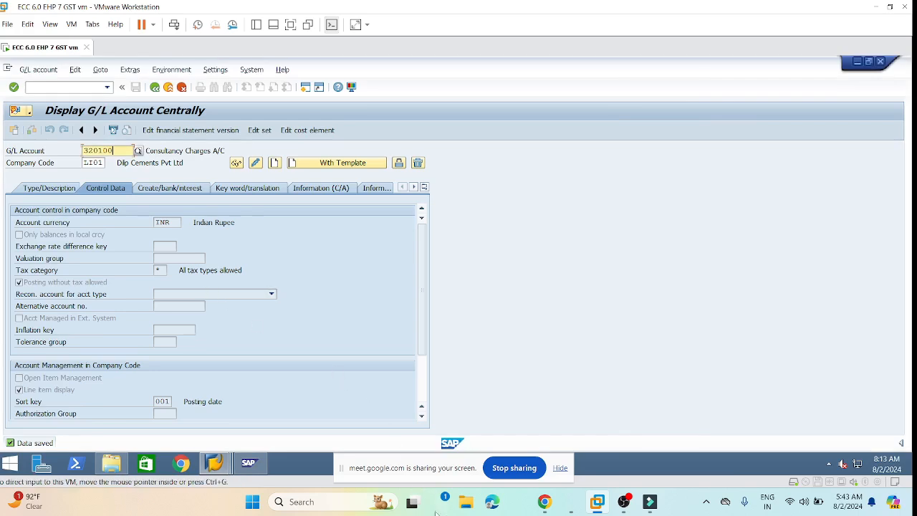
{"action": "left_click", "coordinate": [236, 165]}
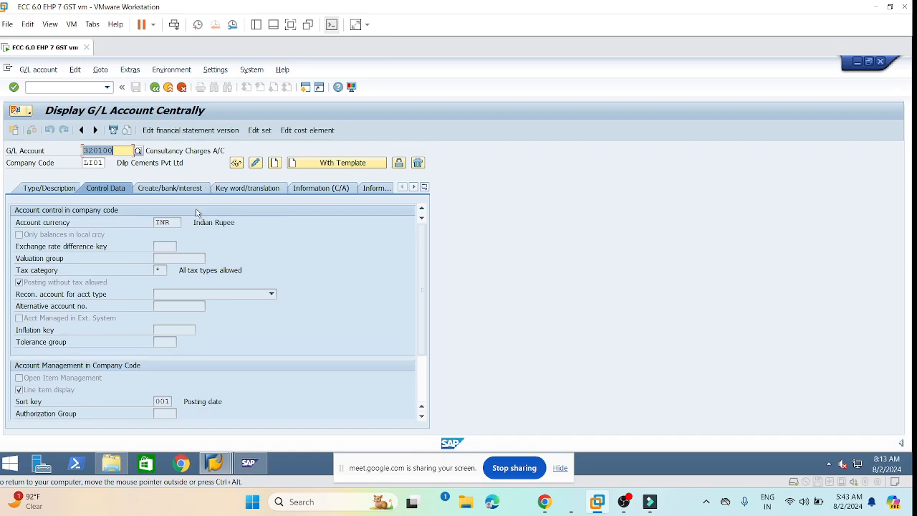
{"action": "left_click", "coordinate": [235, 164]}
{"action": "left_click", "coordinate": [256, 164]}
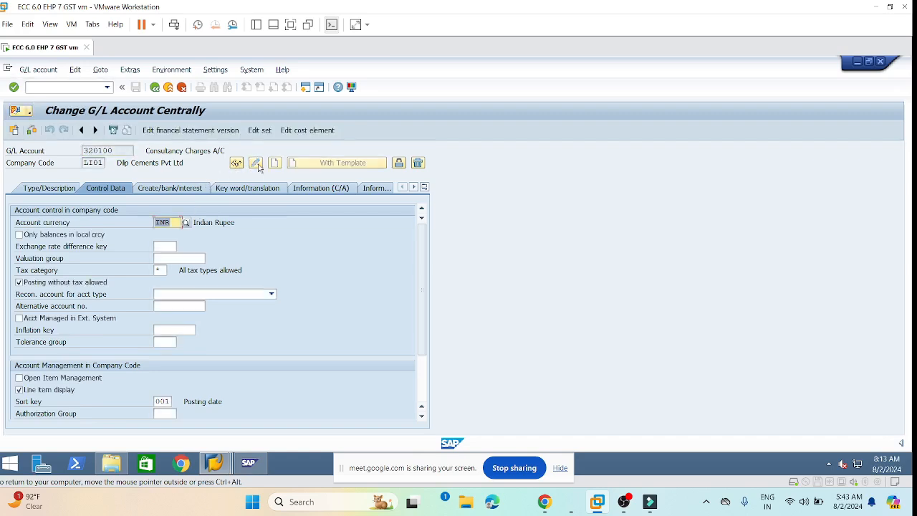
{"action": "left_click", "coordinate": [140, 89]}
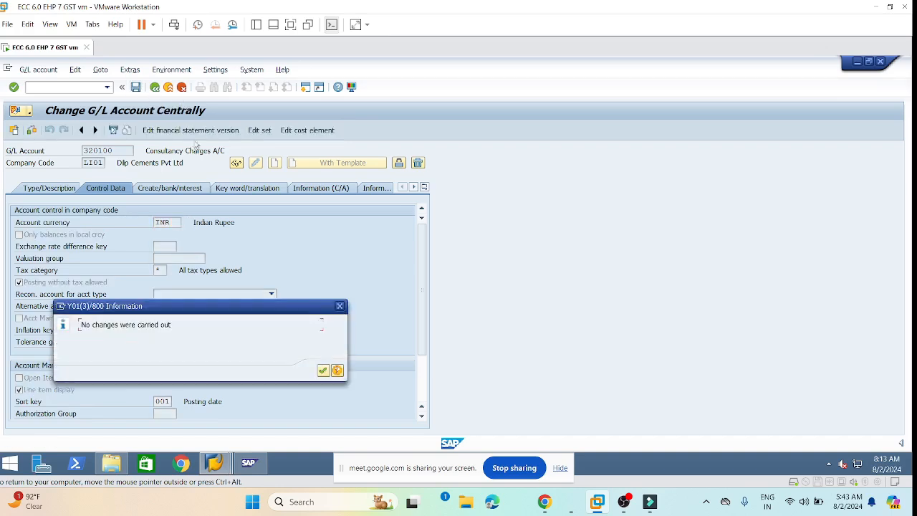
{"action": "left_click", "coordinate": [324, 370]}
Step: Return to the customer invoice session and set the G/L 320100 line item amount to 1,000,000
{"action": "key", "text": "alt+Tab"}
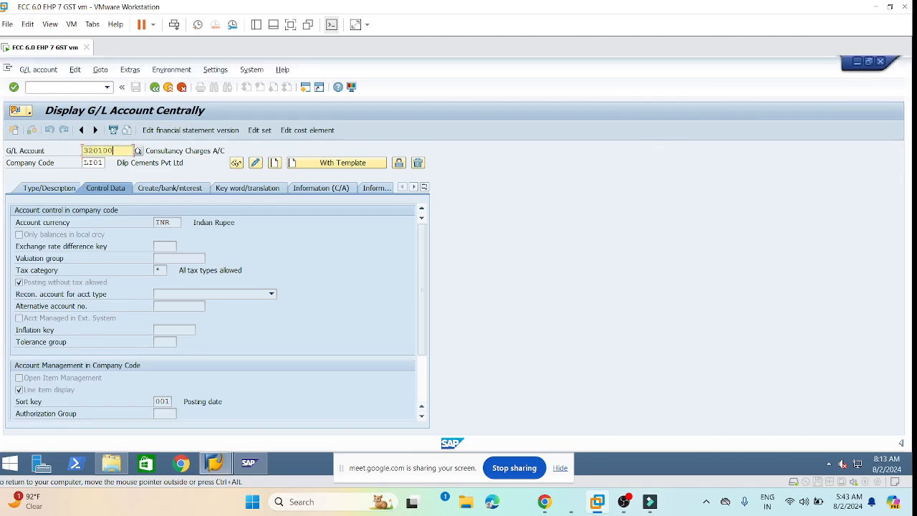
{"action": "mouse_move", "coordinate": [227, 459]}
{"action": "key", "text": "alt+Tab"}
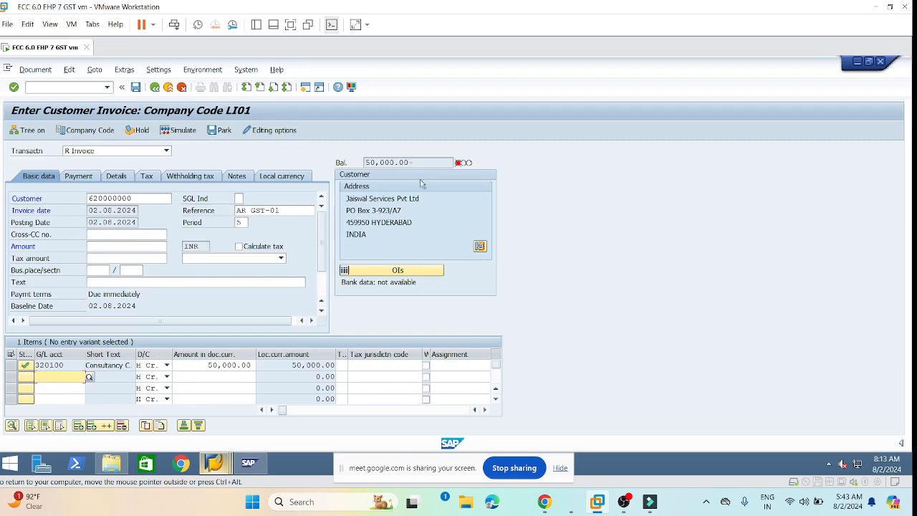
{"action": "double_click", "coordinate": [232, 366]}
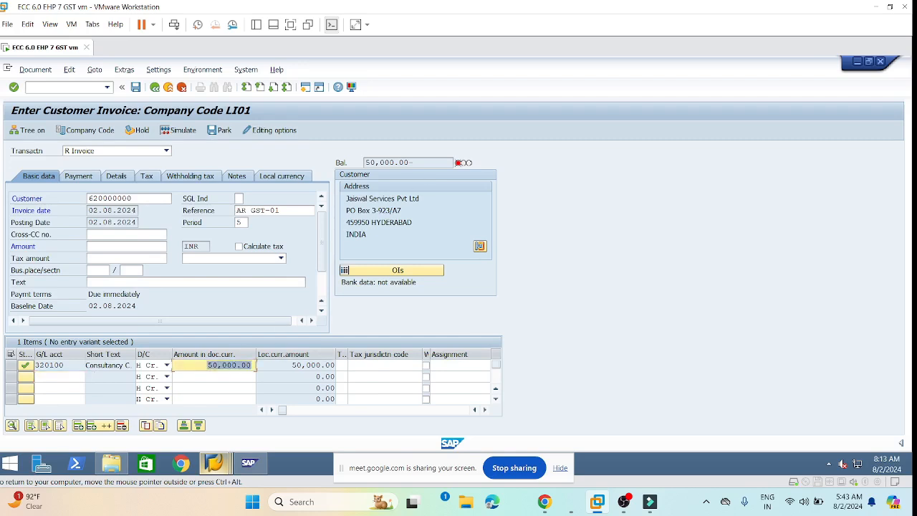
{"action": "type", "text": "1,00"}
{"action": "type", "text": "0,000"}
{"action": "key", "text": "Return"}
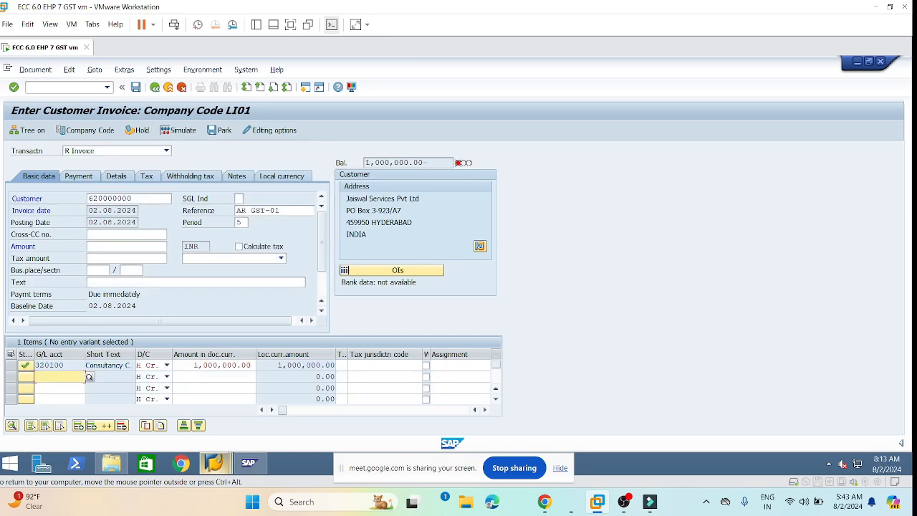
Step: Set the invoice tax code to AA (18% Output CGST & SGST) and enable automatic tax calculation
{"action": "left_click", "coordinate": [281, 258]}
{"action": "left_click", "coordinate": [175, 284]}
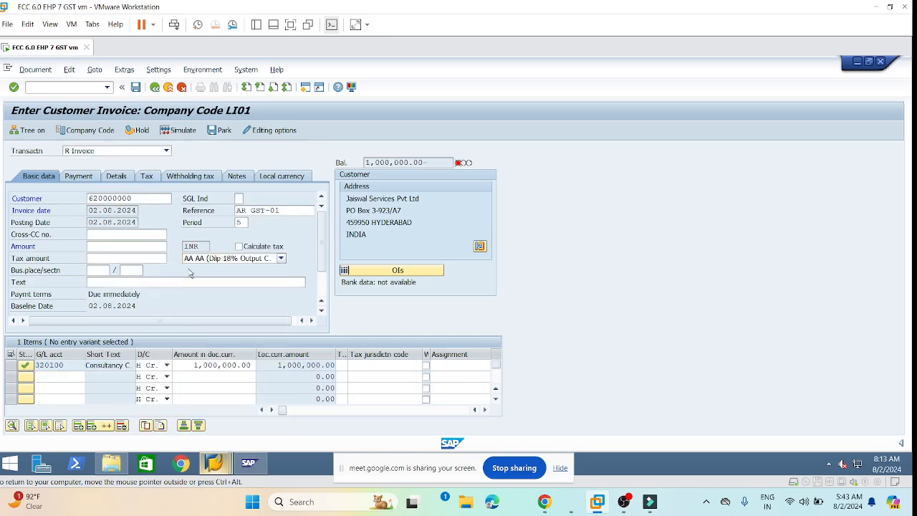
{"action": "key", "text": "Return"}
{"action": "left_click", "coordinate": [239, 247]}
{"action": "key", "text": "Return"}
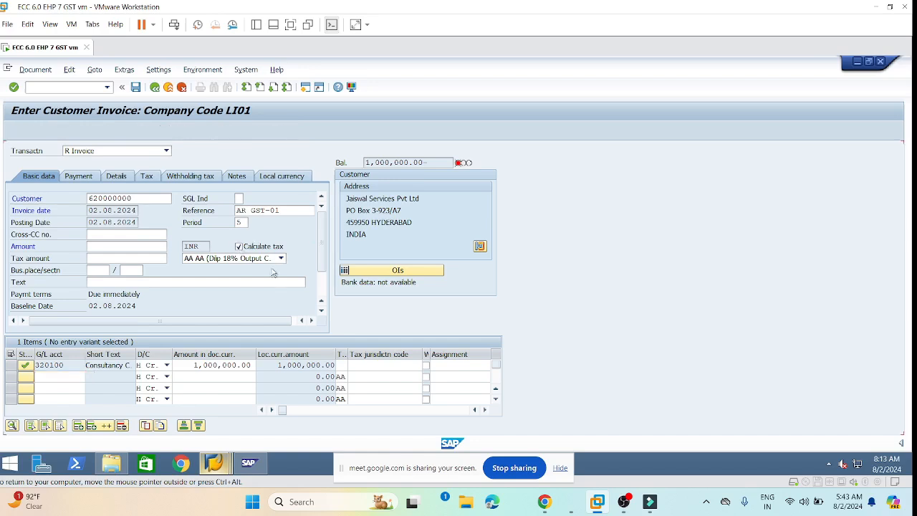
Step: Accept the invoice tax settings and set the tax code of the G/L 320100 line item to AA
{"action": "key", "text": "Return"}
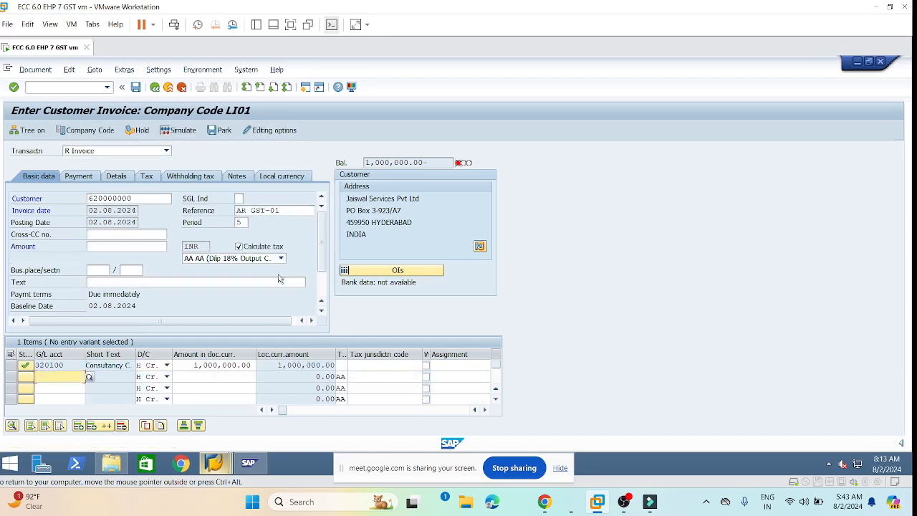
{"action": "left_click", "coordinate": [343, 365]}
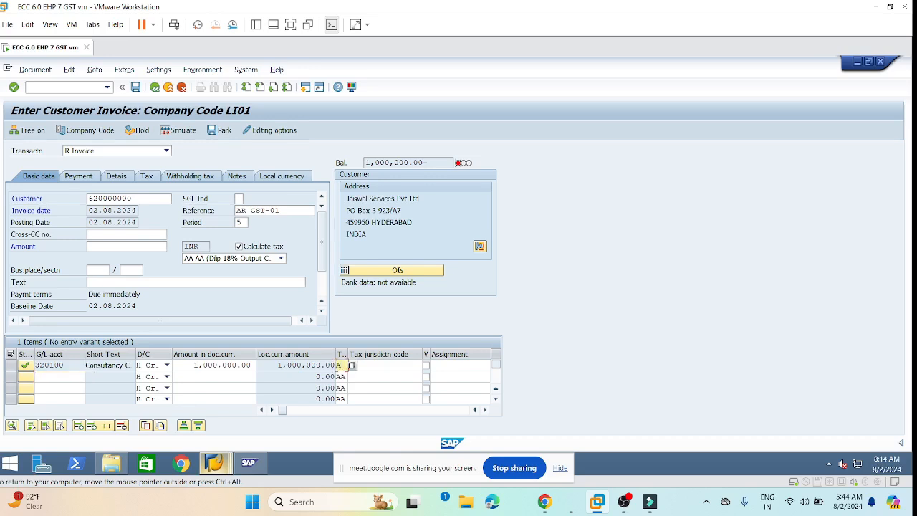
{"action": "key", "text": "Return"}
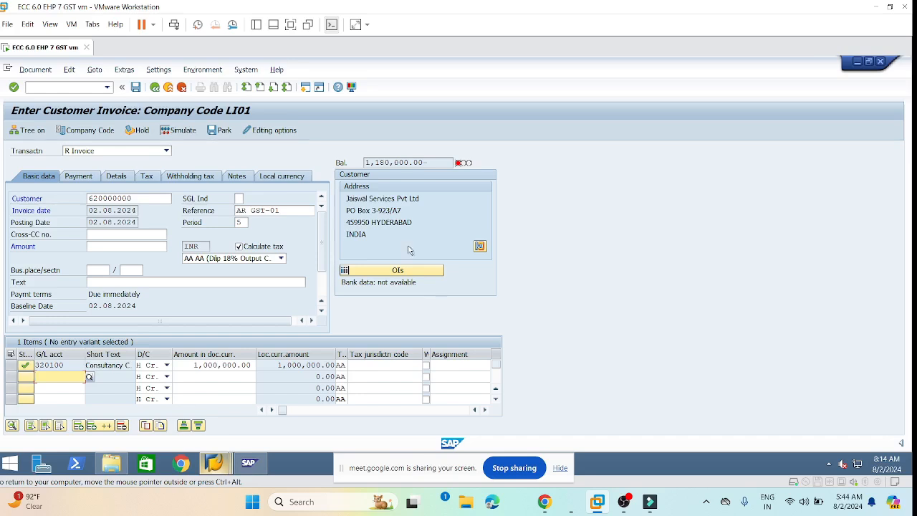
Step: Set the HSN/SAC code of the G/L 320100 line item to SAC998529
{"action": "left_click", "coordinate": [385, 365]}
{"action": "key", "text": "Tab"}
{"action": "key", "text": "Tab"}
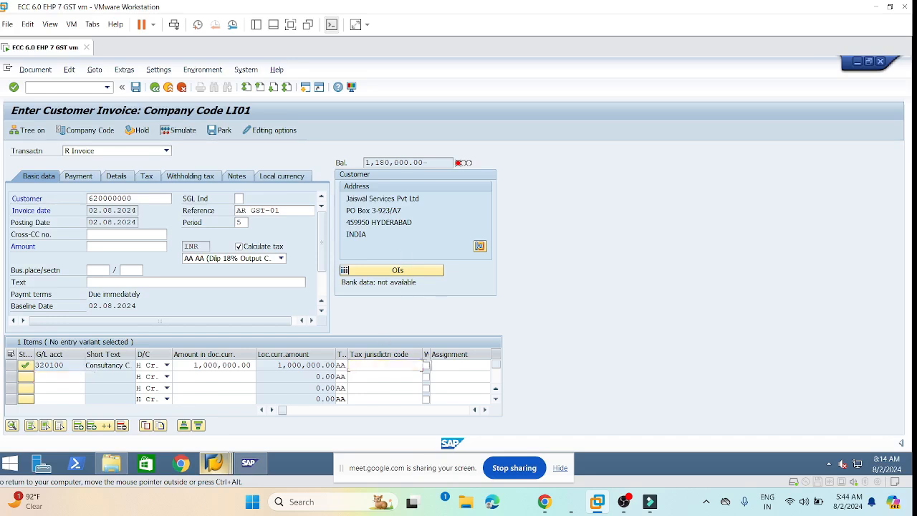
{"action": "left_click_drag", "start_coordinate": [288, 411], "coordinate": [485, 417]}
{"action": "left_click", "coordinate": [263, 366]}
{"action": "key", "text": "space"}
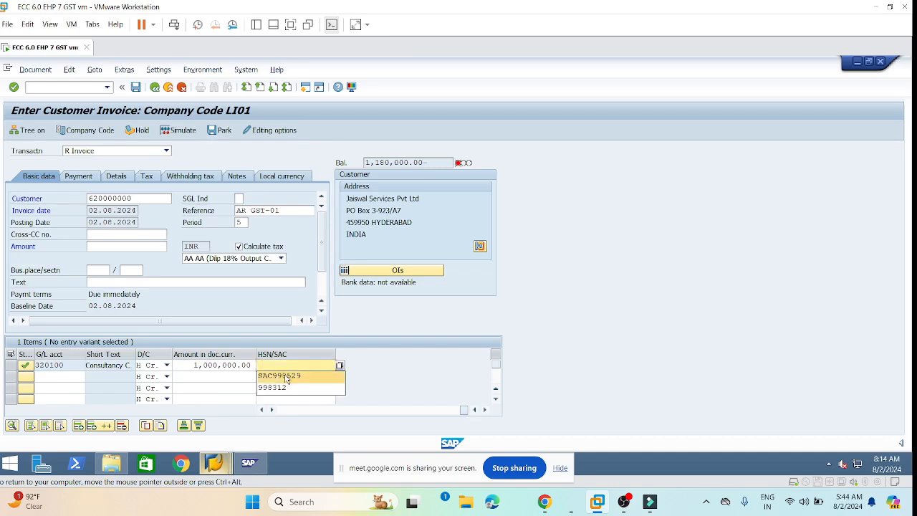
{"action": "left_click", "coordinate": [288, 377]}
Step: Copy the invoice balance into the amount as 1,180,000.00 and set both business place and section to TS01
{"action": "left_click_drag", "start_coordinate": [424, 163], "coordinate": [362, 164]}
{"action": "key", "text": "ctrl+c"}
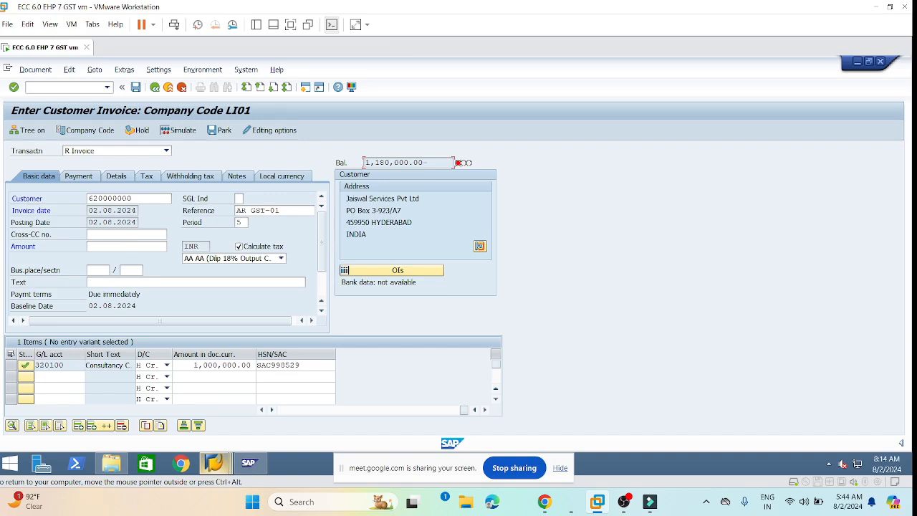
{"action": "left_click", "coordinate": [126, 246]}
{"action": "key", "text": "ctrl+v"}
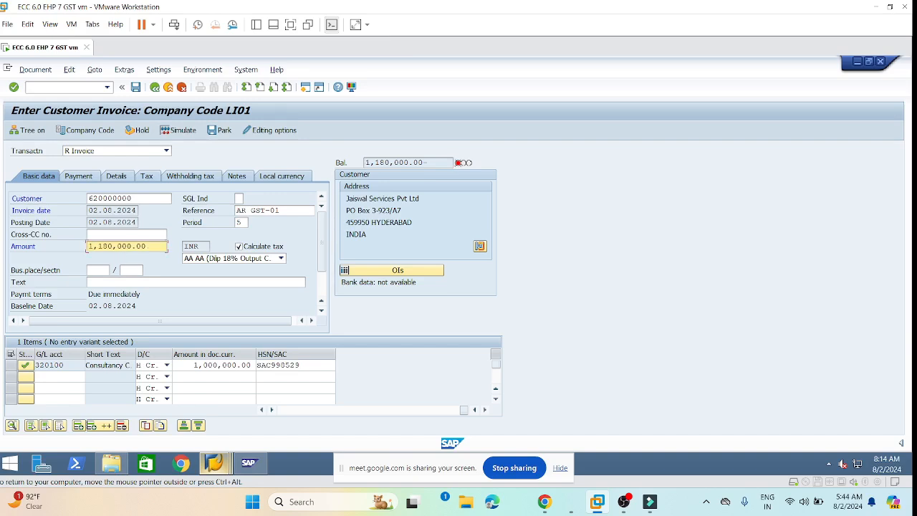
{"action": "left_click", "coordinate": [131, 270]}
{"action": "key", "text": "space"}
{"action": "left_click", "coordinate": [135, 283]}
{"action": "key", "text": "Return"}
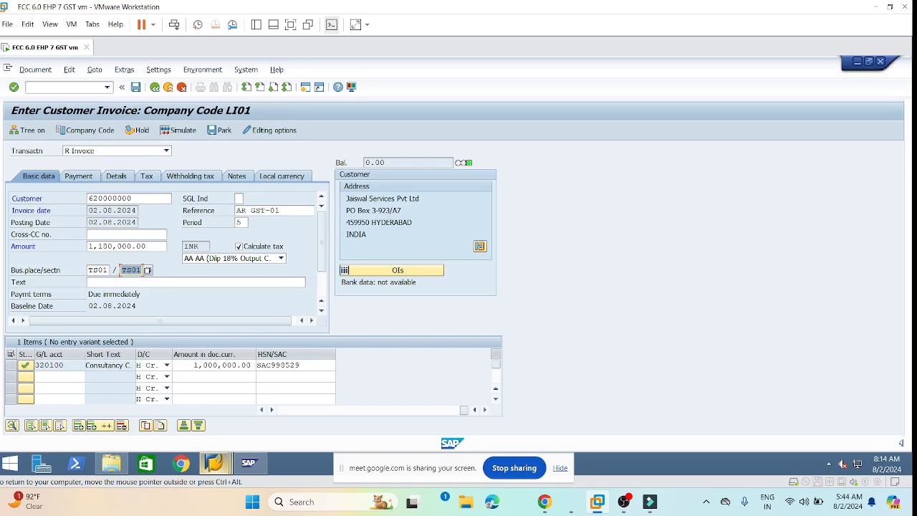
Step: Simulate the customer invoice and try to post it, returning to the entry screen
{"action": "left_click", "coordinate": [34, 70]}
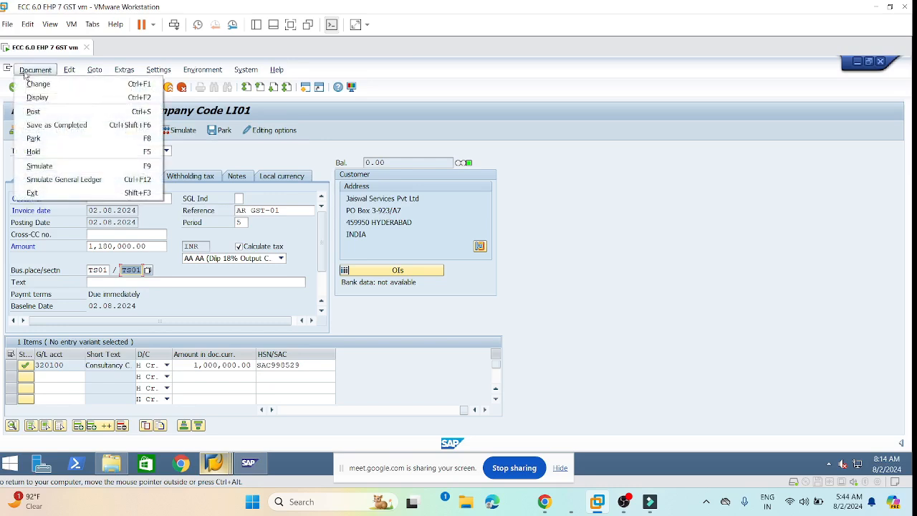
{"action": "left_click", "coordinate": [40, 166]}
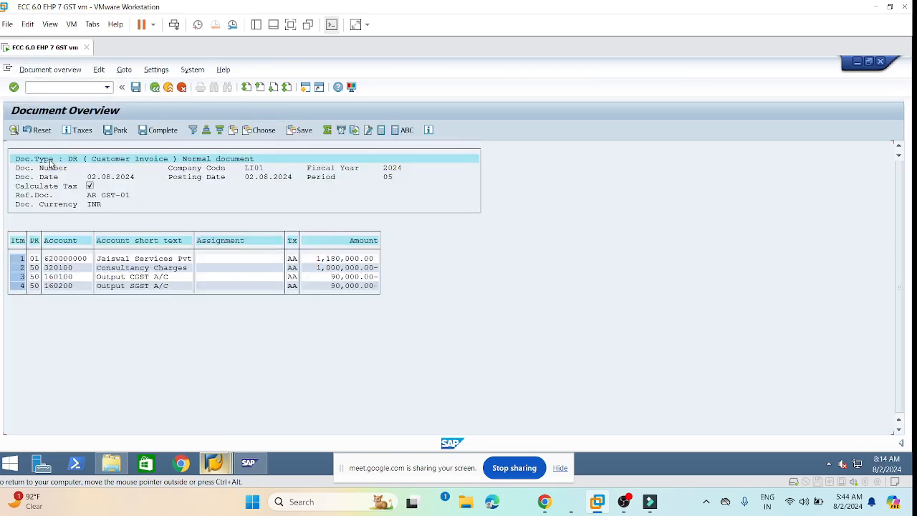
{"action": "left_click", "coordinate": [338, 276]}
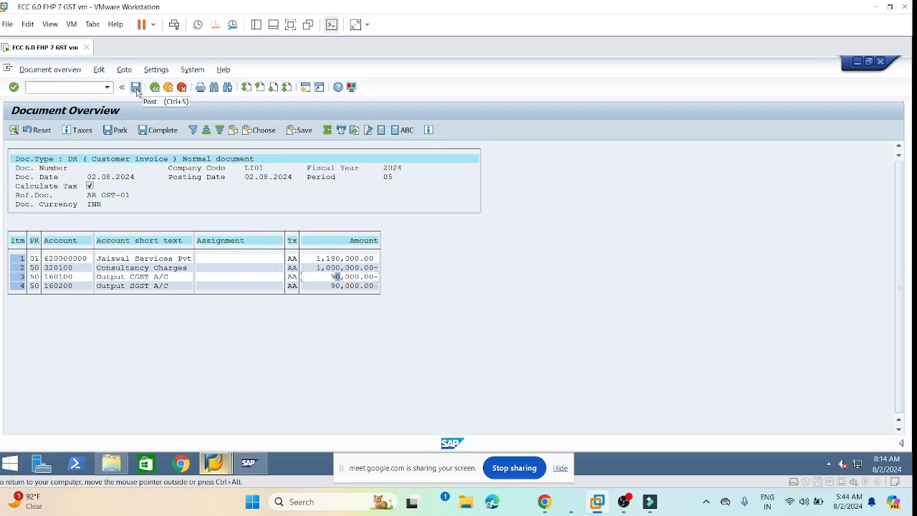
{"action": "left_click", "coordinate": [137, 91]}
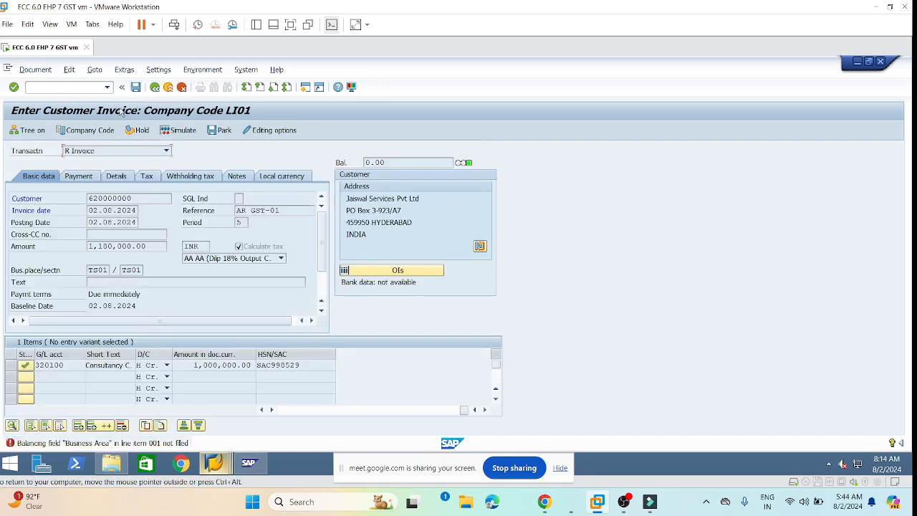
{"action": "key", "text": "Return"}
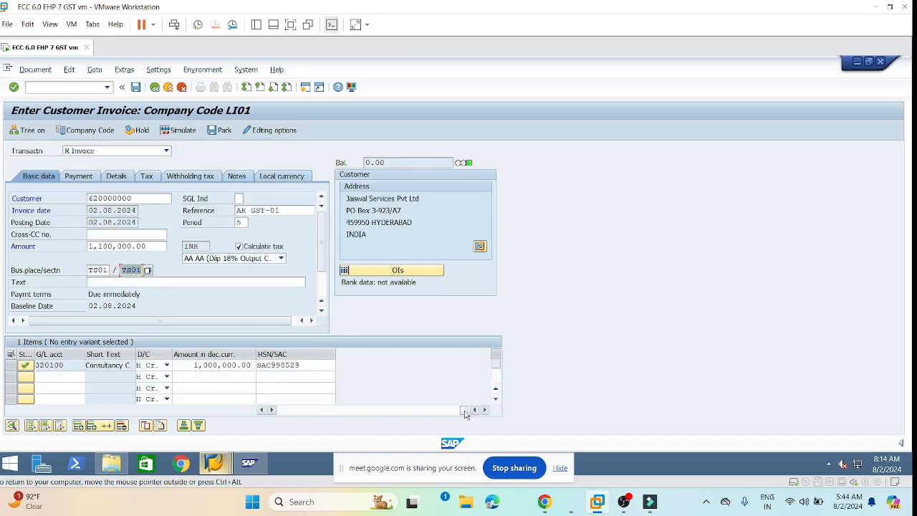
Step: Set the business area of the G/L 320100 line item to LHYD
{"action": "left_click_drag", "start_coordinate": [464, 411], "coordinate": [284, 416]}
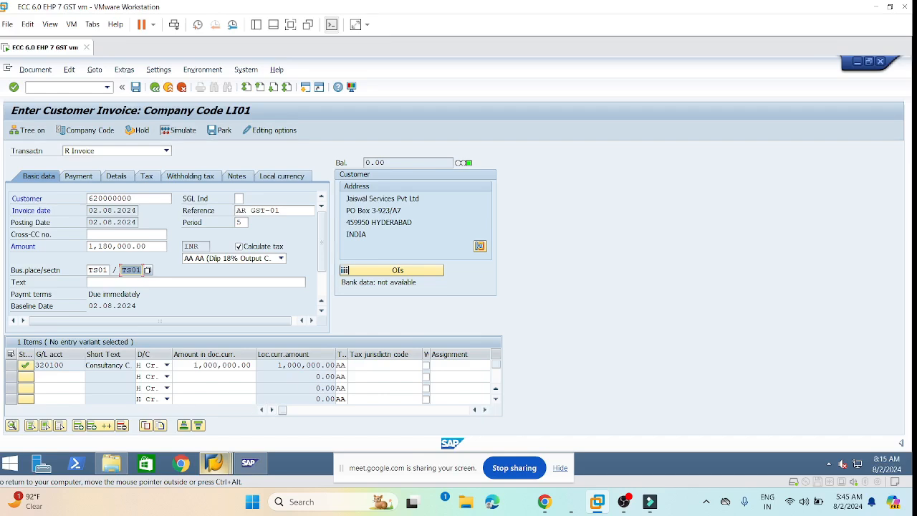
{"action": "left_click", "coordinate": [376, 365]}
{"action": "key", "text": "Tab"}
{"action": "key", "text": "Tab"}
{"action": "key", "text": "Tab"}
{"action": "key", "text": "Tab"}
{"action": "key", "text": "Tab"}
{"action": "key", "text": "Tab"}
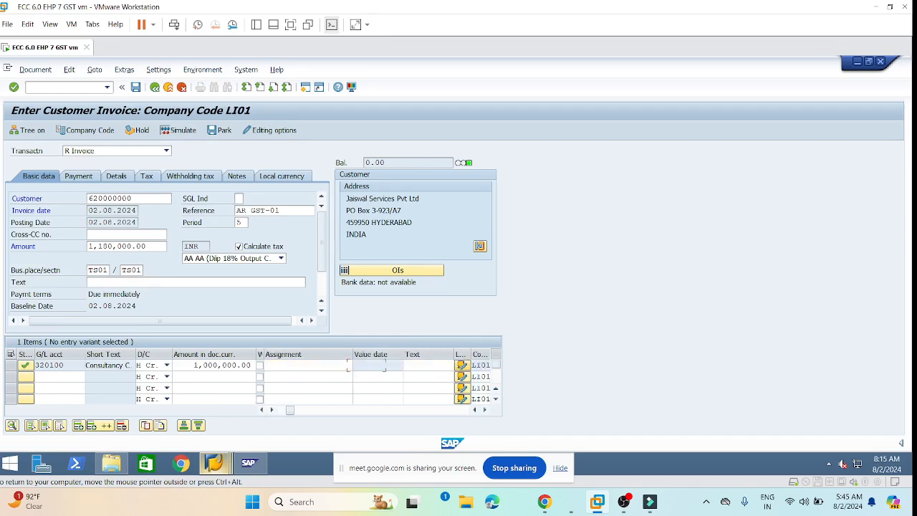
{"action": "type", "text": "LHYD"}
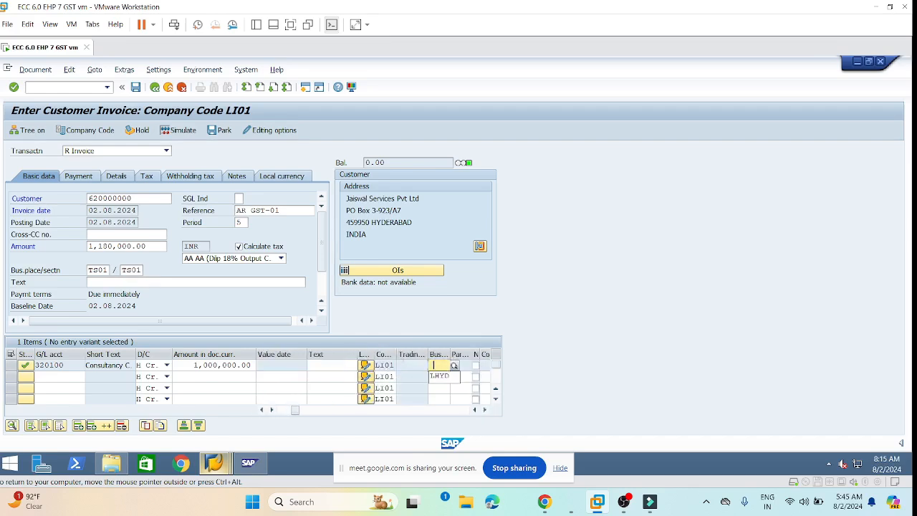
Step: Assign profit center 1000 to the G/L 320100 line item
{"action": "key", "text": "Tab"}
{"action": "key", "text": "Tab"}
{"action": "key", "text": "Tab"}
{"action": "key", "text": "Tab"}
{"action": "key", "text": "Tab"}
{"action": "key", "text": "Tab"}
{"action": "key", "text": "Tab"}
{"action": "key", "text": "Tab"}
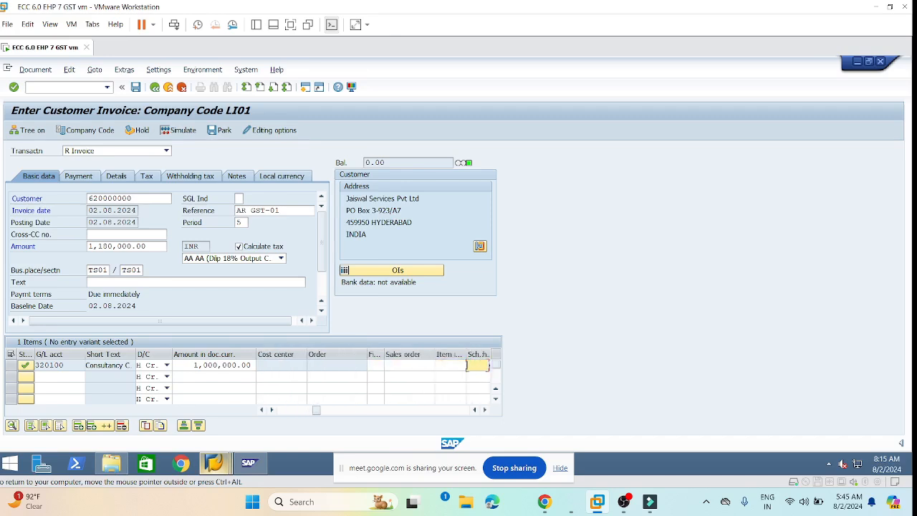
{"action": "key", "text": "shift+Tab"}
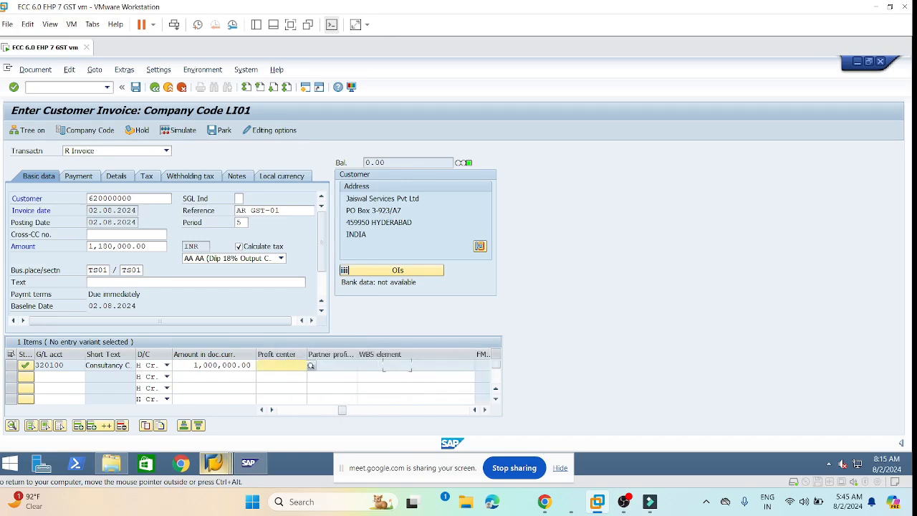
{"action": "type", "text": "1000"}
Step: Simulate the completed customer invoice and post the document from its overview
{"action": "left_click", "coordinate": [36, 70]}
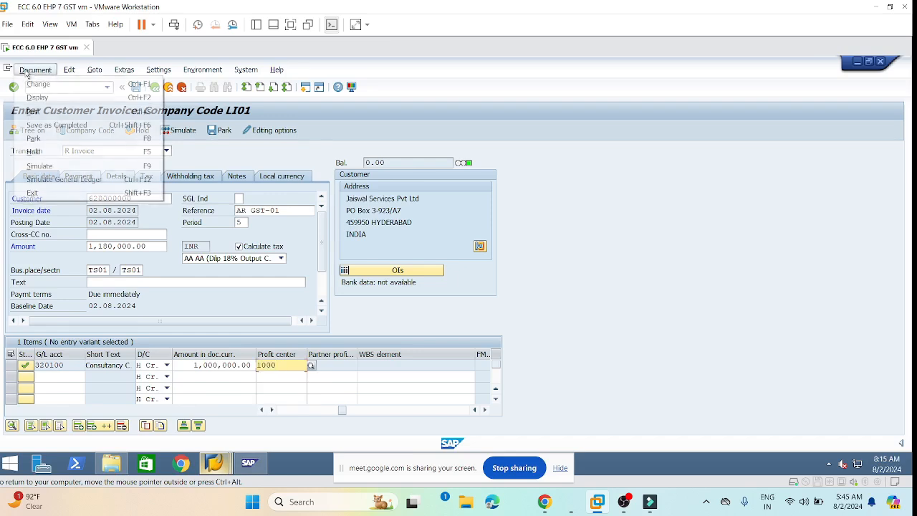
{"action": "left_click", "coordinate": [51, 166]}
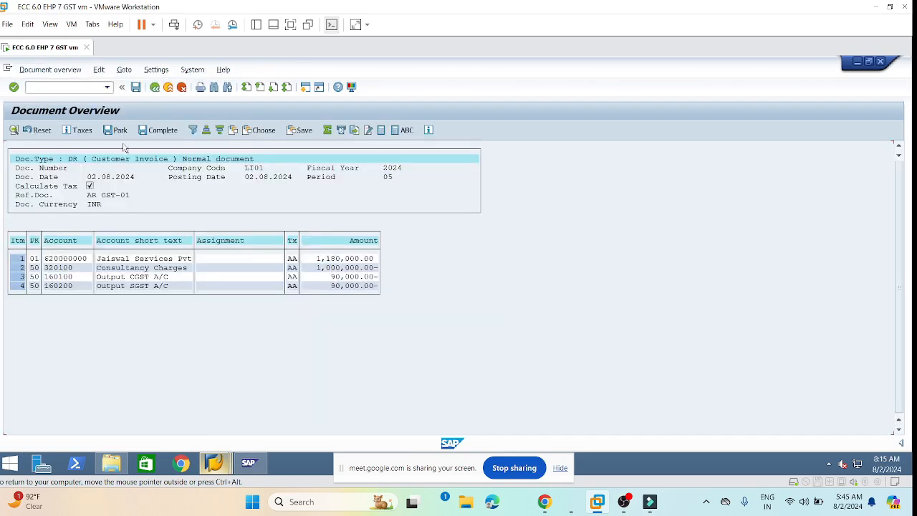
{"action": "left_click", "coordinate": [135, 86]}
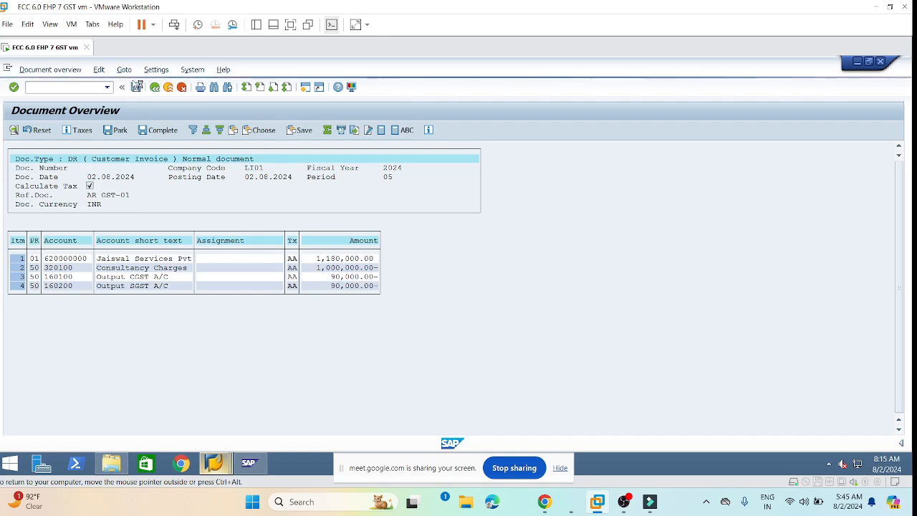